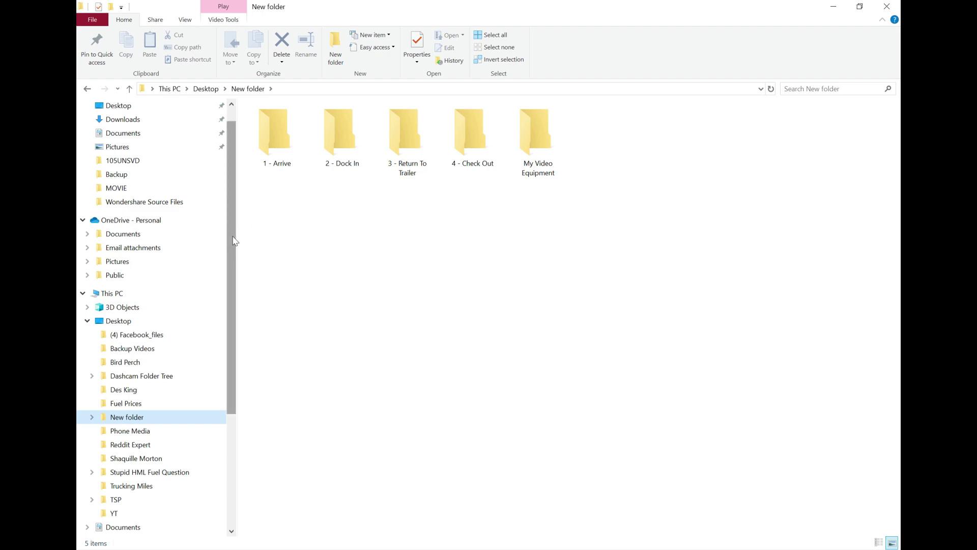
Step: Open the MOVIE folder inside CARDV on the Secure Digital storage device (D:)
{"action": "left_click", "coordinate": [131, 294]}
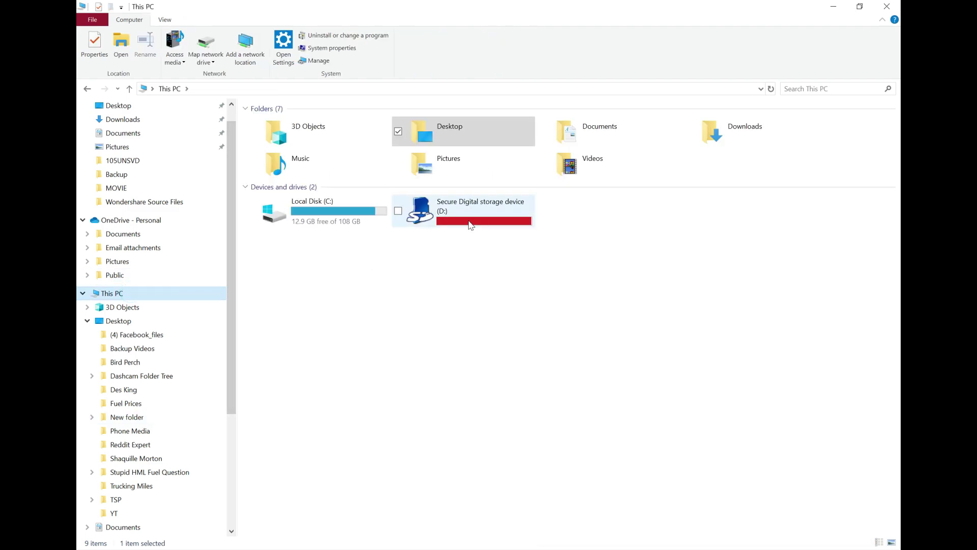
{"action": "mouse_move", "coordinate": [471, 226]}
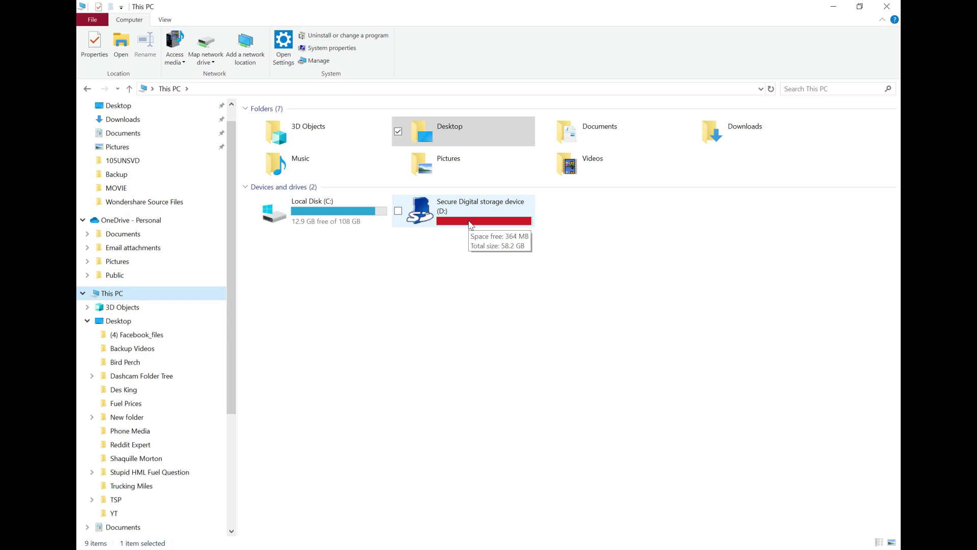
{"action": "double_click", "coordinate": [471, 224]}
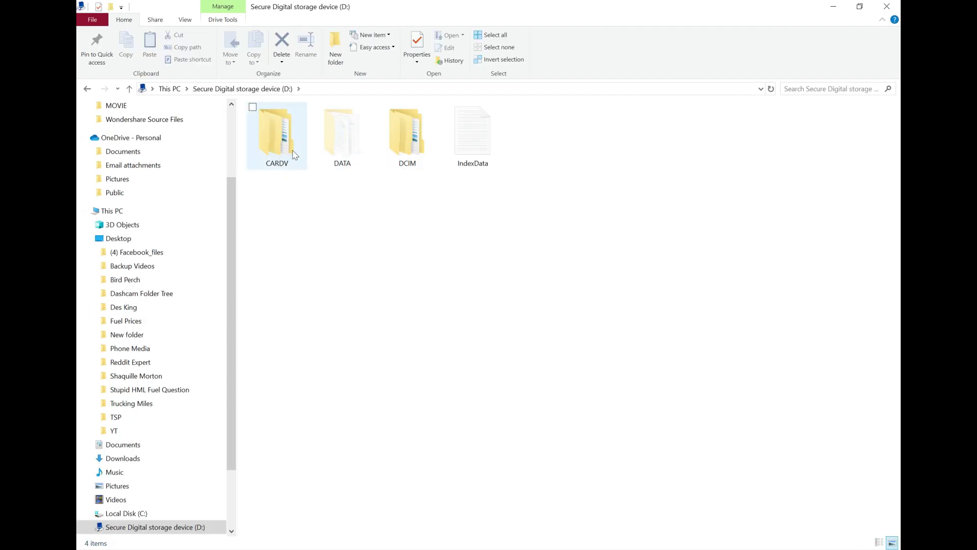
{"action": "mouse_move", "coordinate": [287, 152]}
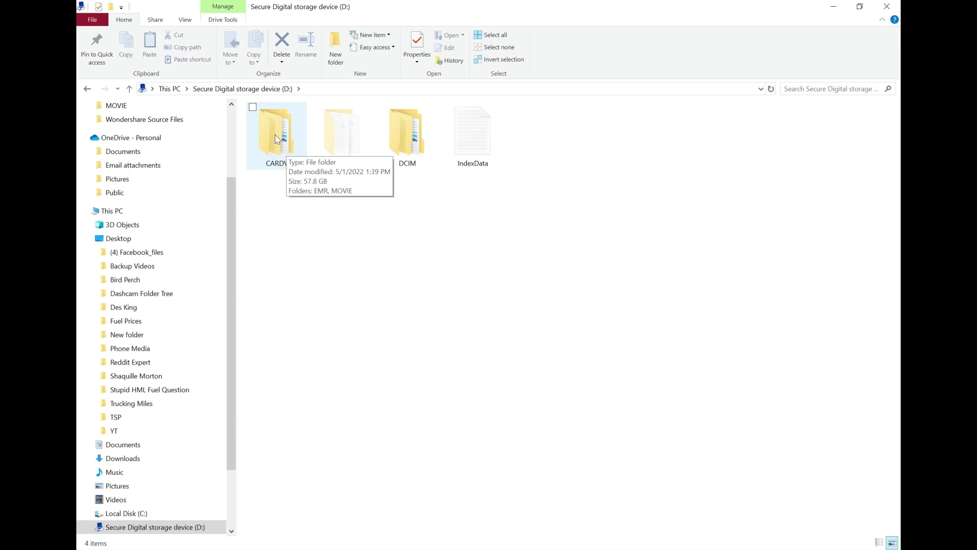
{"action": "double_click", "coordinate": [276, 139]}
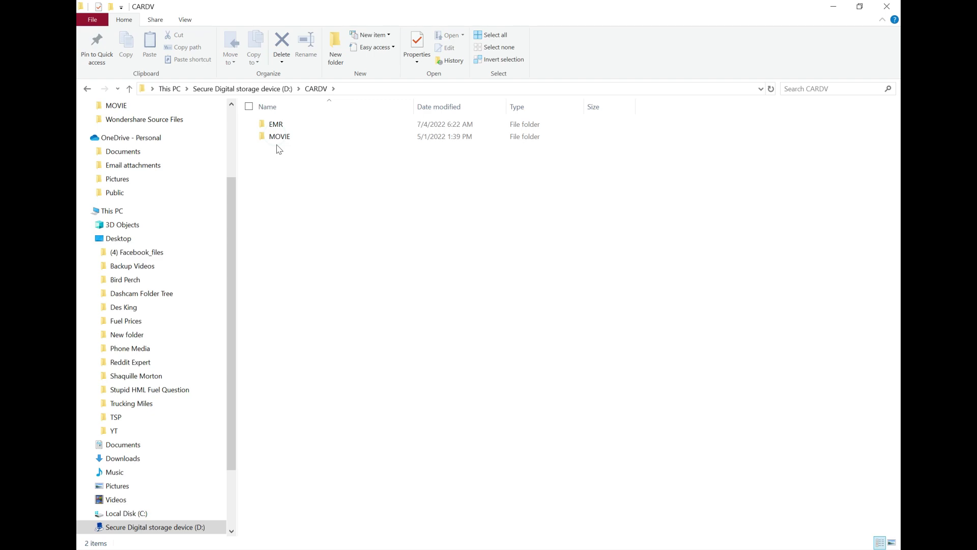
{"action": "double_click", "coordinate": [283, 140]}
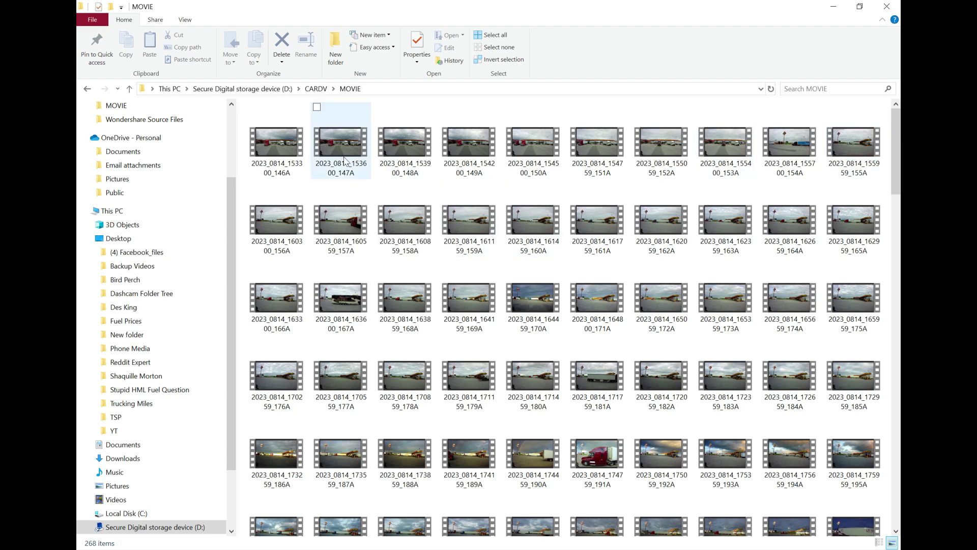
Step: Permanently delete the first 50 video clips, from 2023_0814_153300_146A through 2023_0814_175959_195A
{"action": "left_click", "coordinate": [292, 150]}
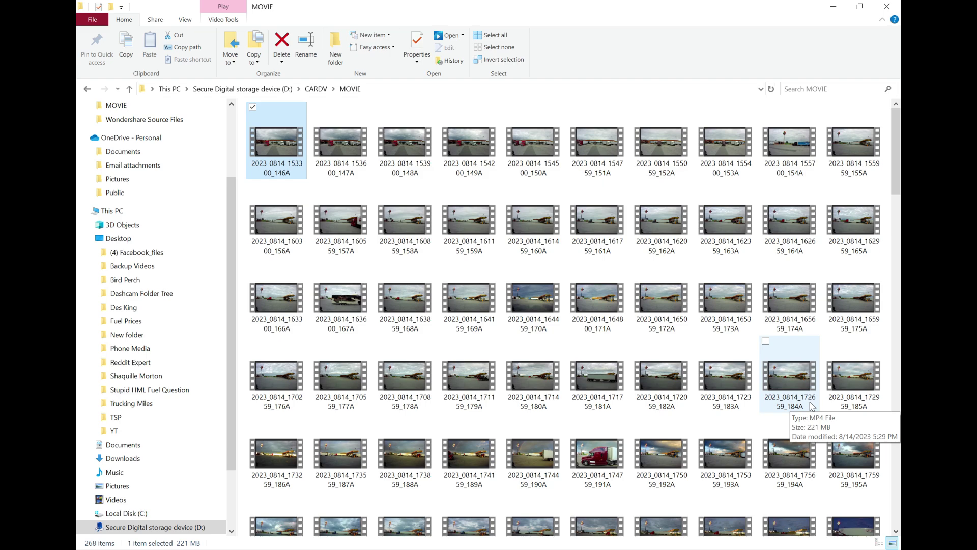
{"action": "left_click", "coordinate": [870, 451], "text": "shift"}
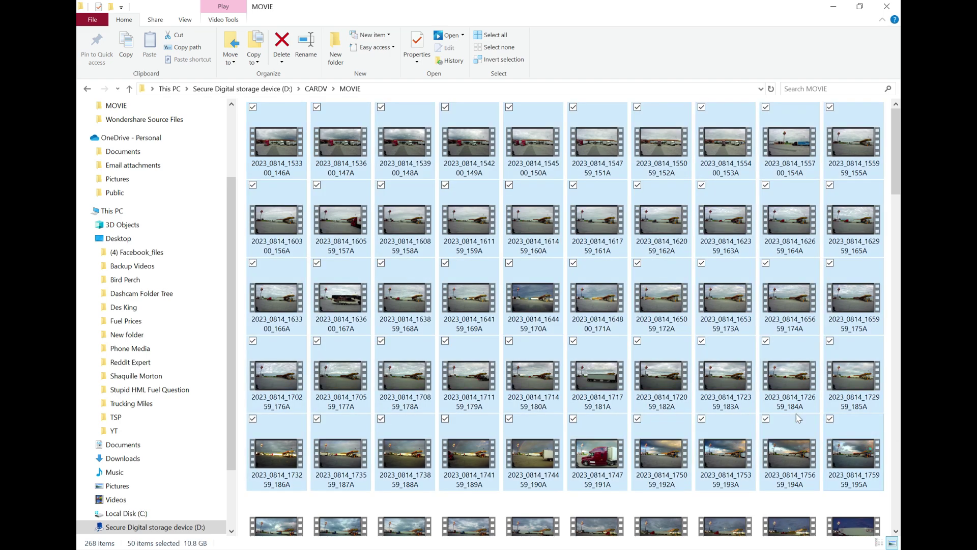
{"action": "left_click", "coordinate": [288, 44]}
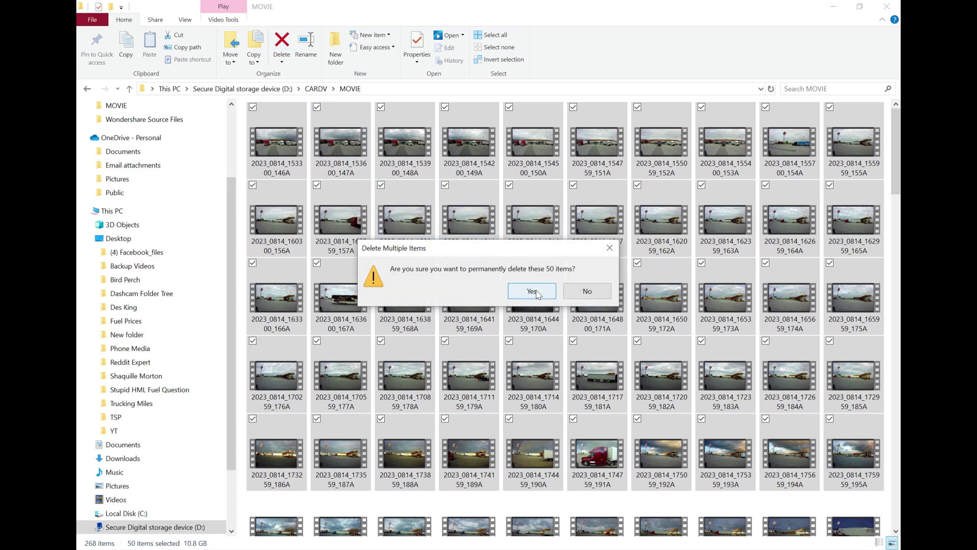
{"action": "left_click", "coordinate": [532, 291]}
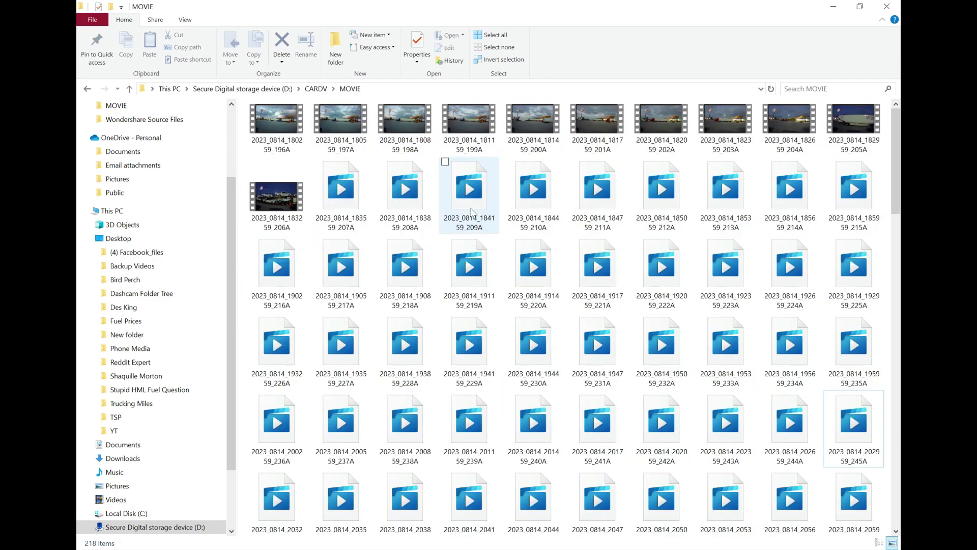
Step: Permanently delete the next 50 video clips, from 2023_0814_180259_196A through 2023_0814_202959_245A
{"action": "left_click", "coordinate": [285, 120]}
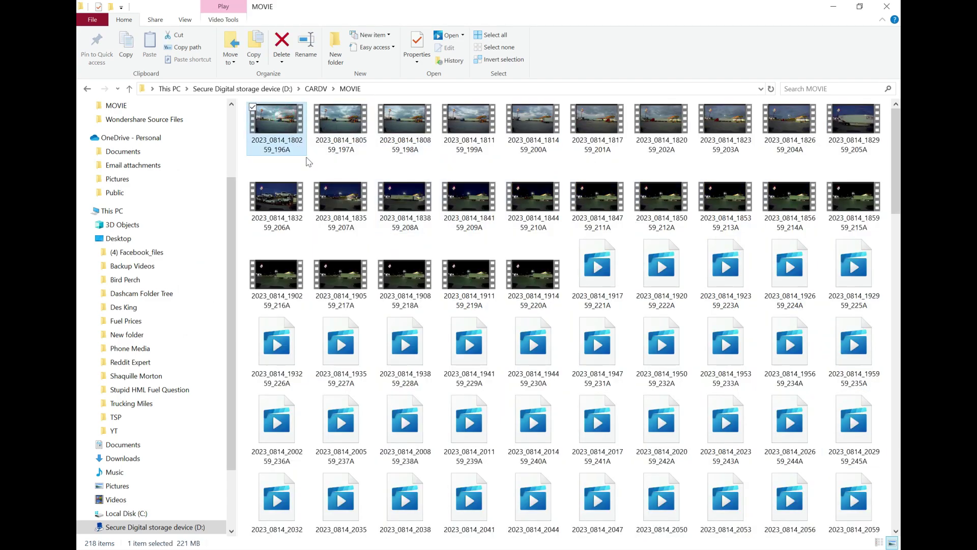
{"action": "left_click", "coordinate": [853, 428], "text": "shift"}
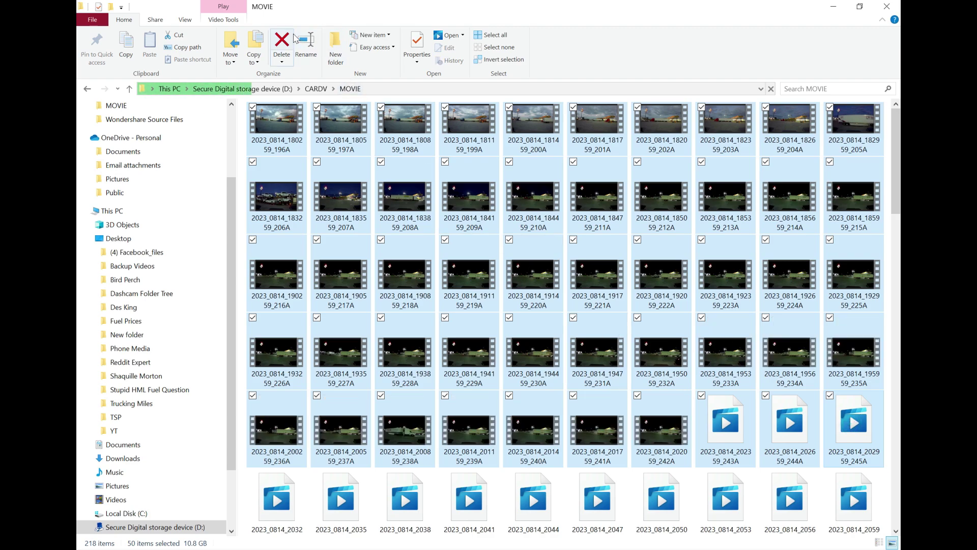
{"action": "left_click", "coordinate": [282, 43]}
{"action": "left_click", "coordinate": [553, 294]}
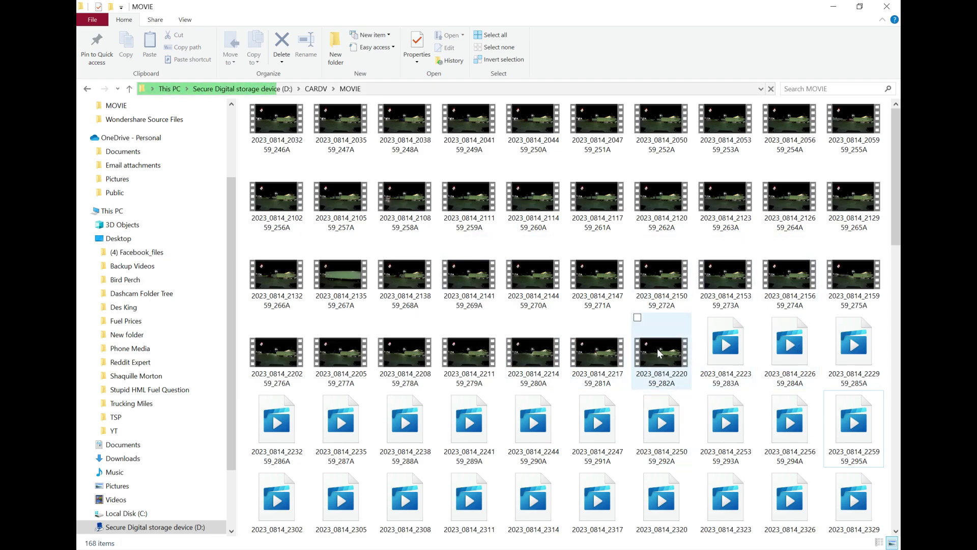
Step: Play clip 2023_0814_222059_282A, skip through its footage to check for truck movement, and close the player
{"action": "left_click", "coordinate": [731, 356]}
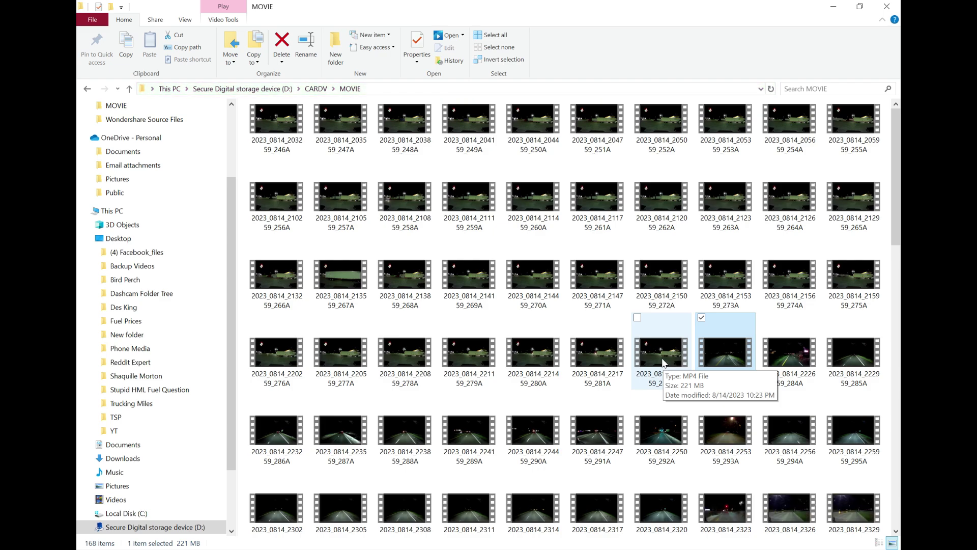
{"action": "left_click", "coordinate": [663, 363]}
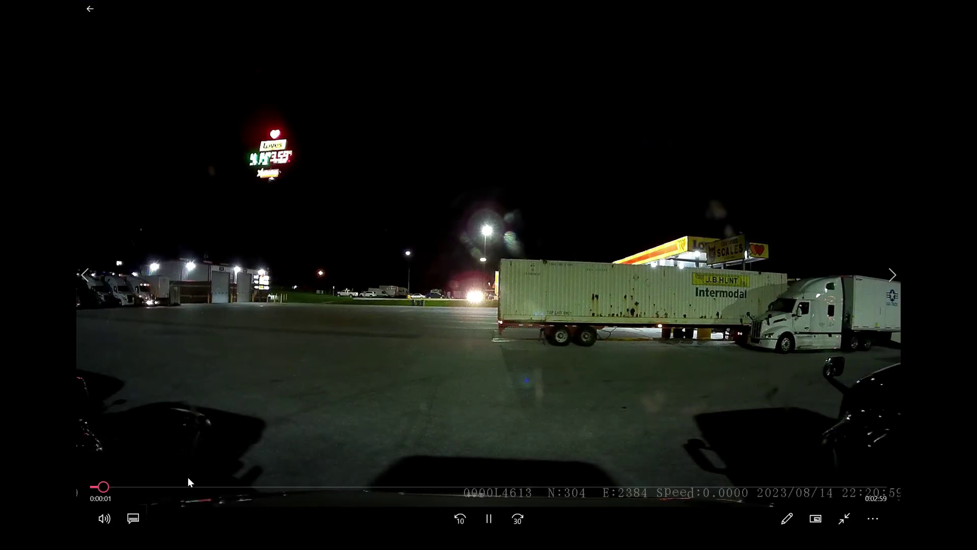
{"action": "left_click", "coordinate": [266, 487]}
{"action": "left_click", "coordinate": [376, 487]}
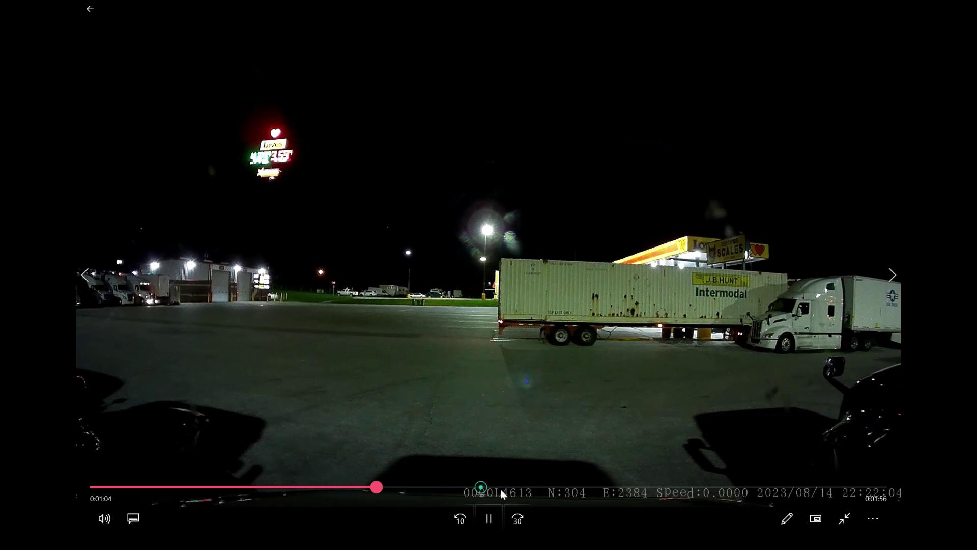
{"action": "left_click", "coordinate": [481, 488]}
{"action": "left_click", "coordinate": [543, 487]}
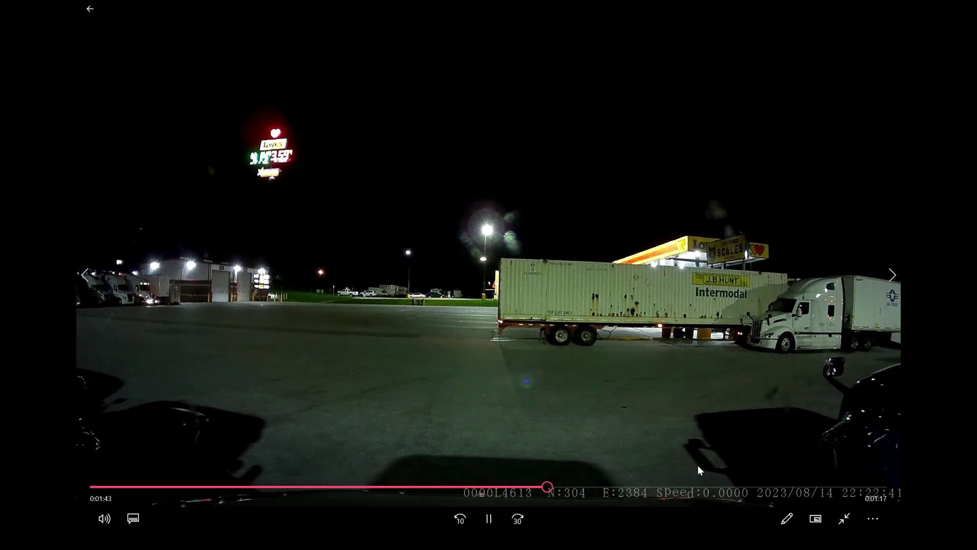
{"action": "left_click", "coordinate": [489, 518]}
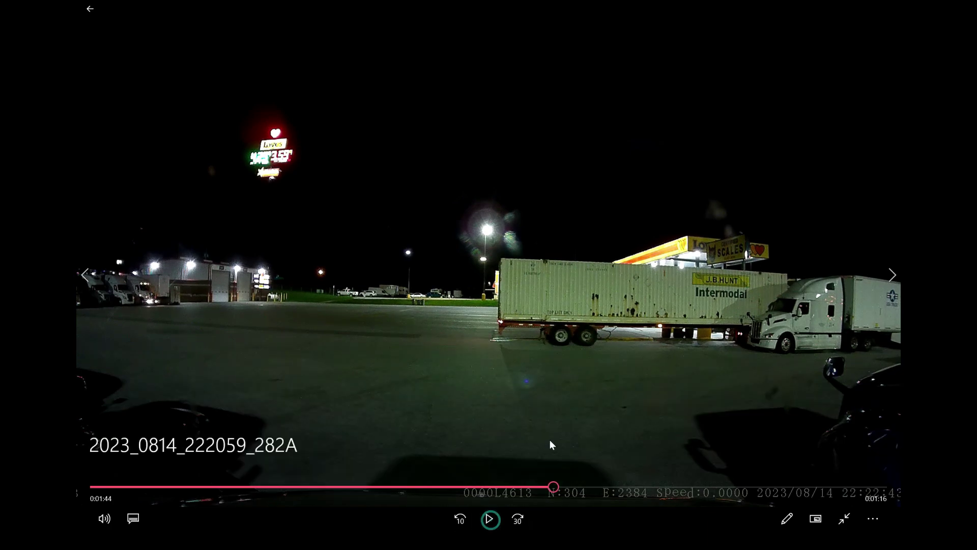
{"action": "left_click", "coordinate": [845, 517]}
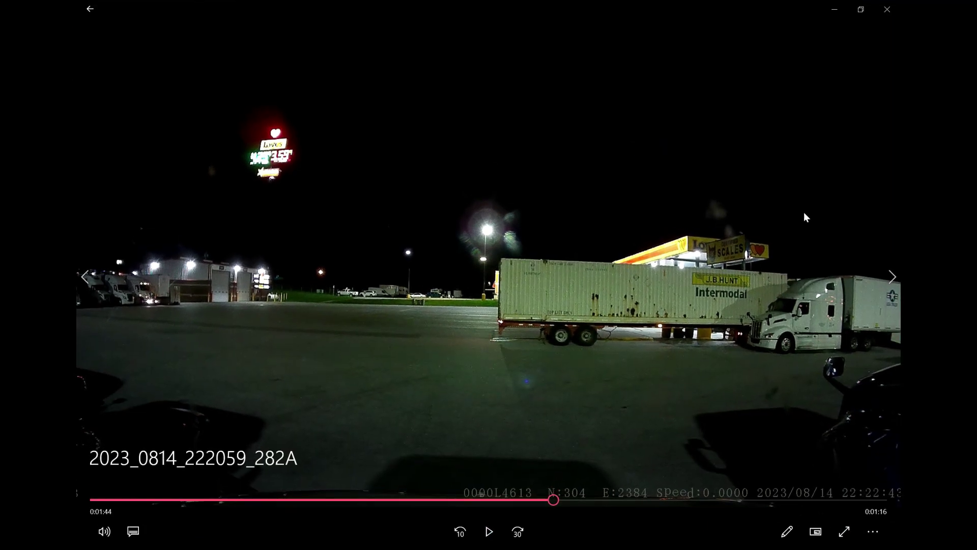
{"action": "left_click", "coordinate": [888, 9]}
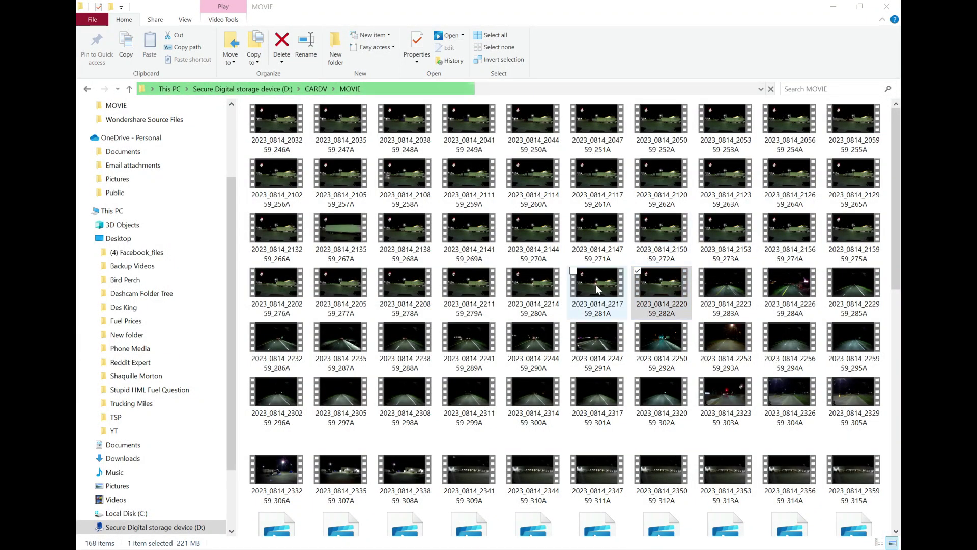
Step: Permanently delete the clips from 2023_0814_203259_246A through 2023_0814_221759_281A
{"action": "double_click", "coordinate": [606, 279]}
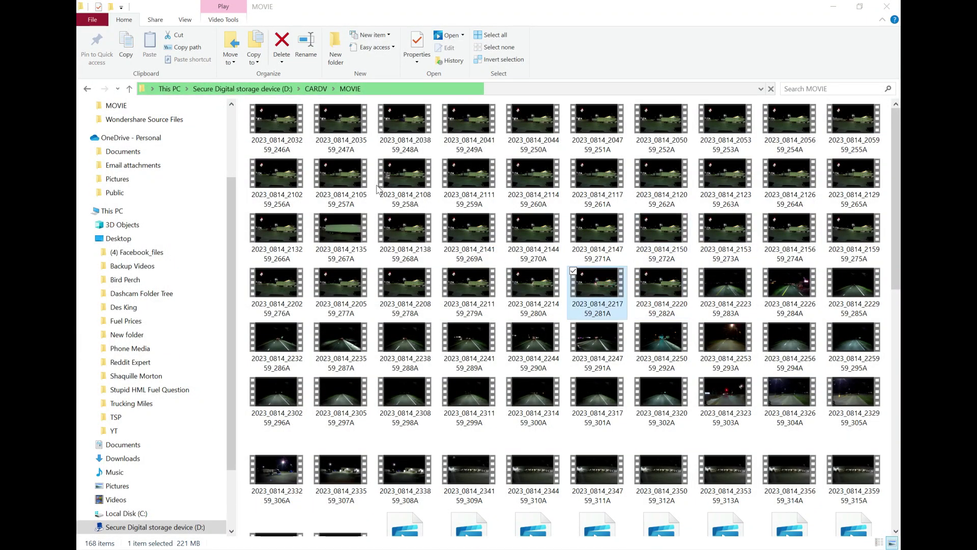
{"action": "left_click", "coordinate": [273, 120], "text": "shift"}
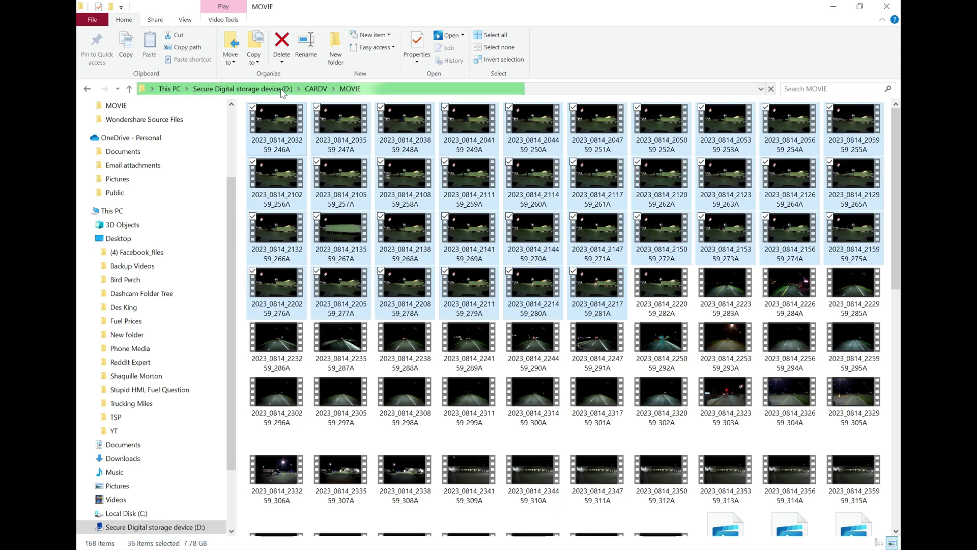
{"action": "left_click", "coordinate": [283, 43]}
{"action": "left_click", "coordinate": [537, 288]}
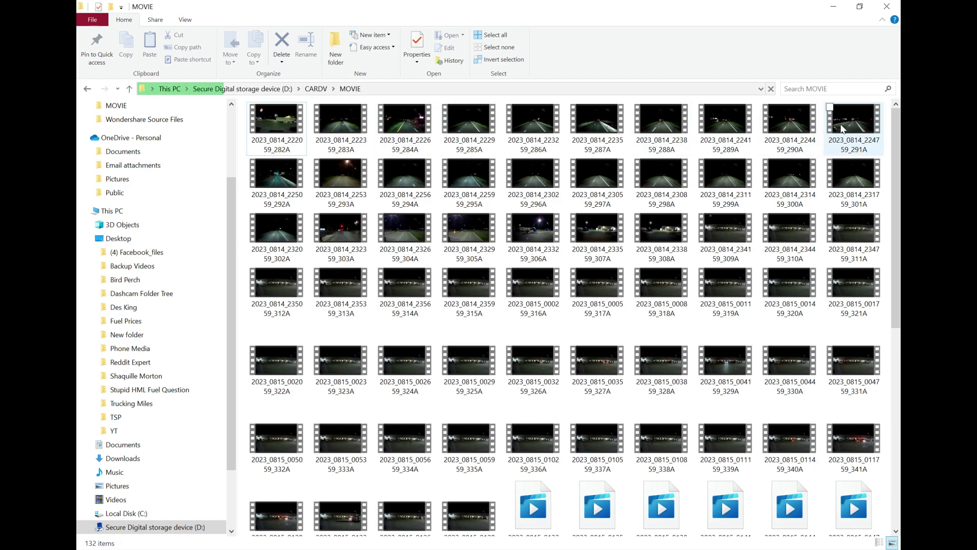
Step: Play clip 2023_0814_232359_303A, skip through to its end to check for the arrival at the facility, and close the player
{"action": "left_click", "coordinate": [866, 185]}
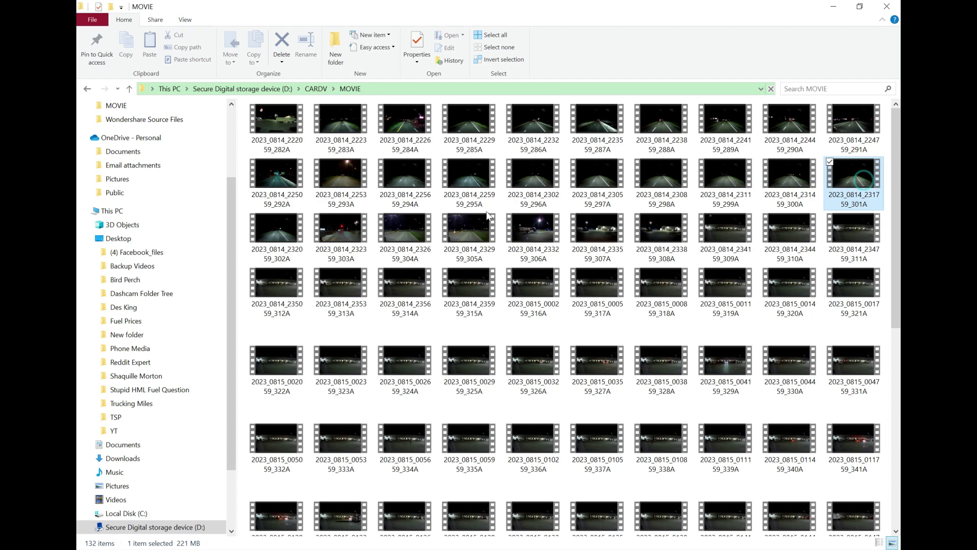
{"action": "left_click", "coordinate": [342, 230]}
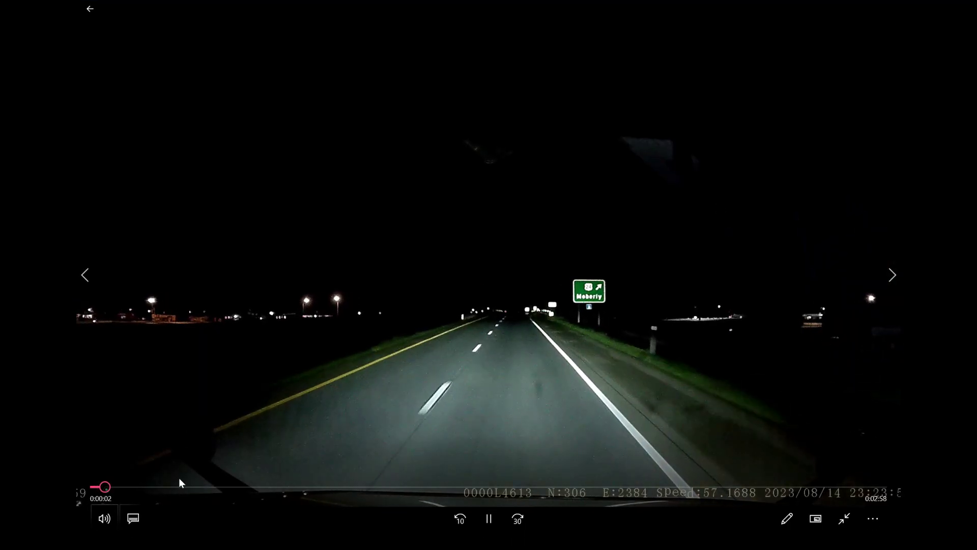
{"action": "left_click_drag", "start_coordinate": [179, 478], "coordinate": [414, 466]}
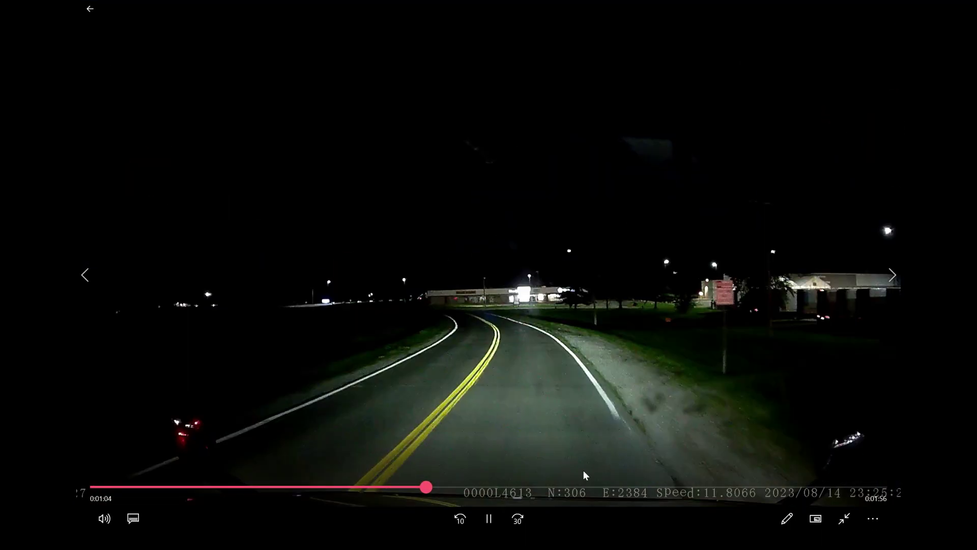
{"action": "left_click", "coordinate": [756, 488]}
{"action": "left_click", "coordinate": [876, 485]}
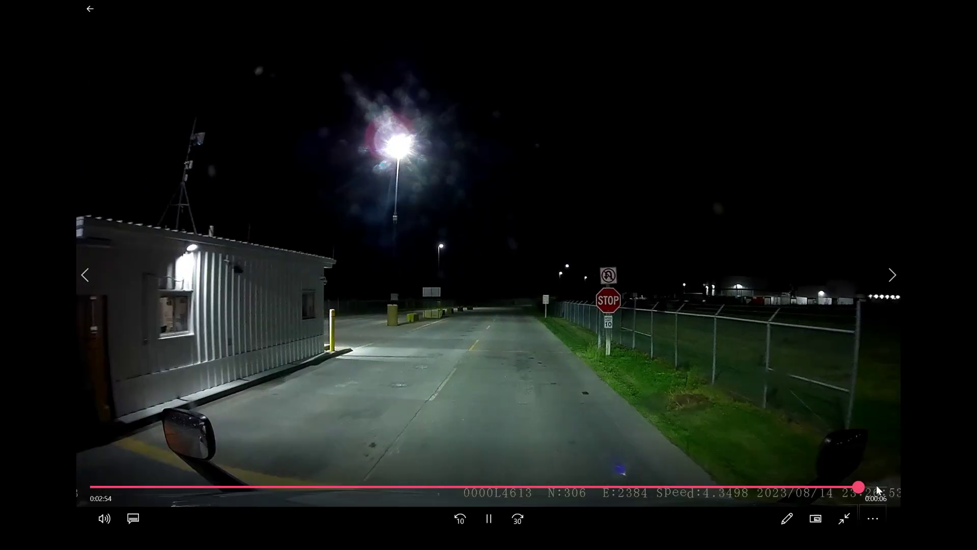
{"action": "left_click_drag", "start_coordinate": [865, 487], "coordinate": [884, 487]}
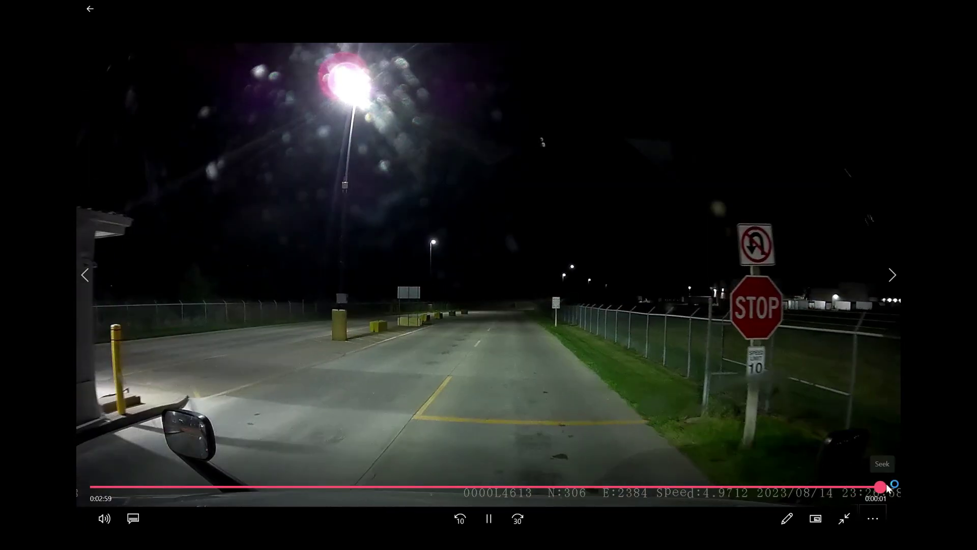
{"action": "left_click", "coordinate": [844, 518]}
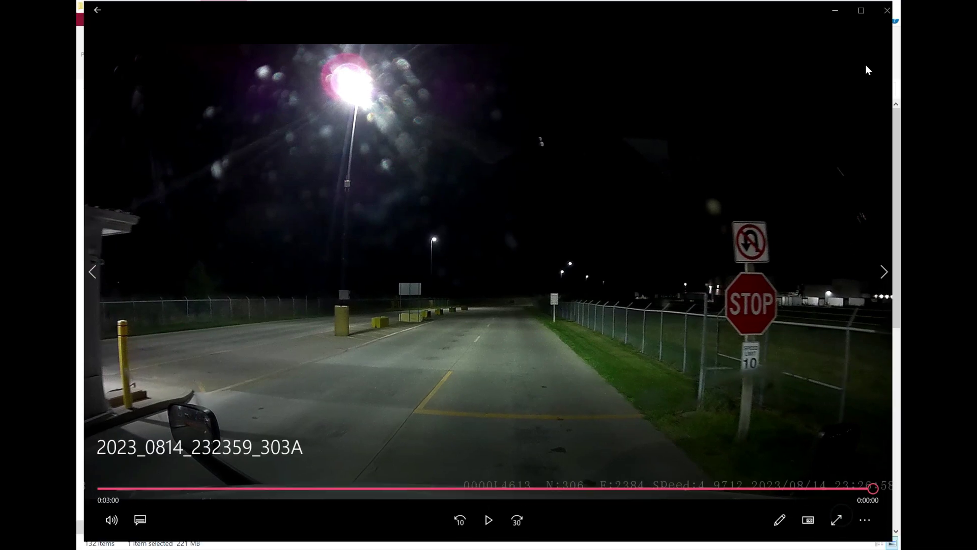
{"action": "left_click", "coordinate": [885, 10]}
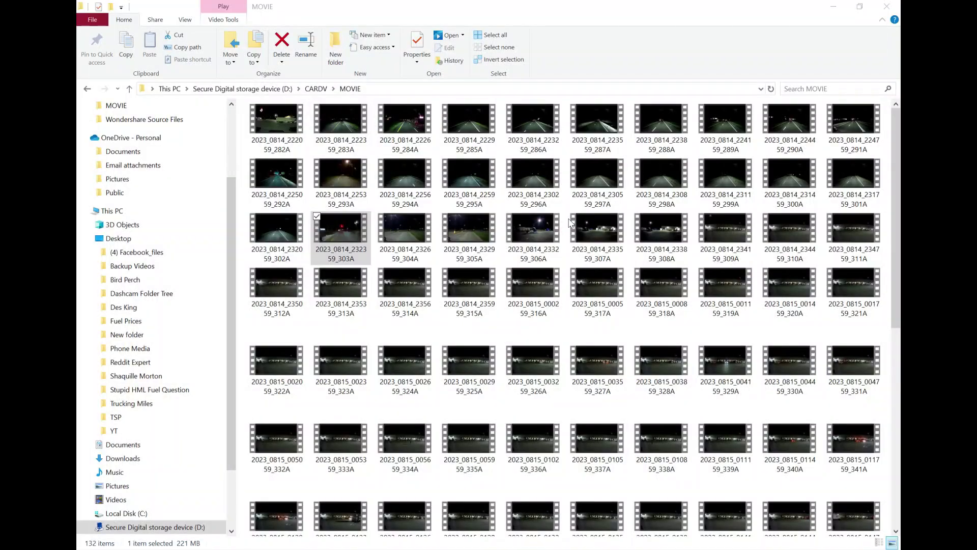
Step: Review clip 2023_0814_232659_304A through to its end to check the footage at the gate, and close the player
{"action": "double_click", "coordinate": [412, 230]}
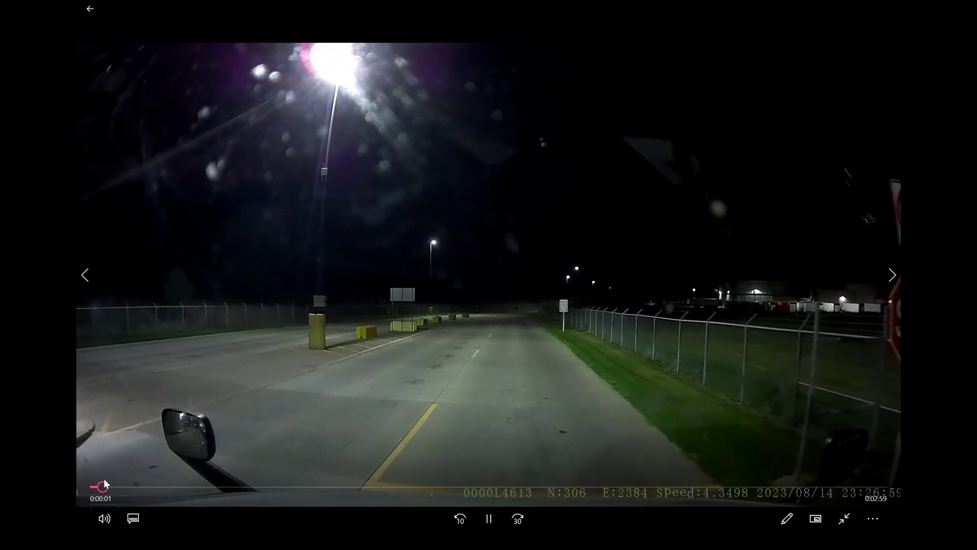
{"action": "left_click_drag", "start_coordinate": [121, 487], "coordinate": [139, 483]}
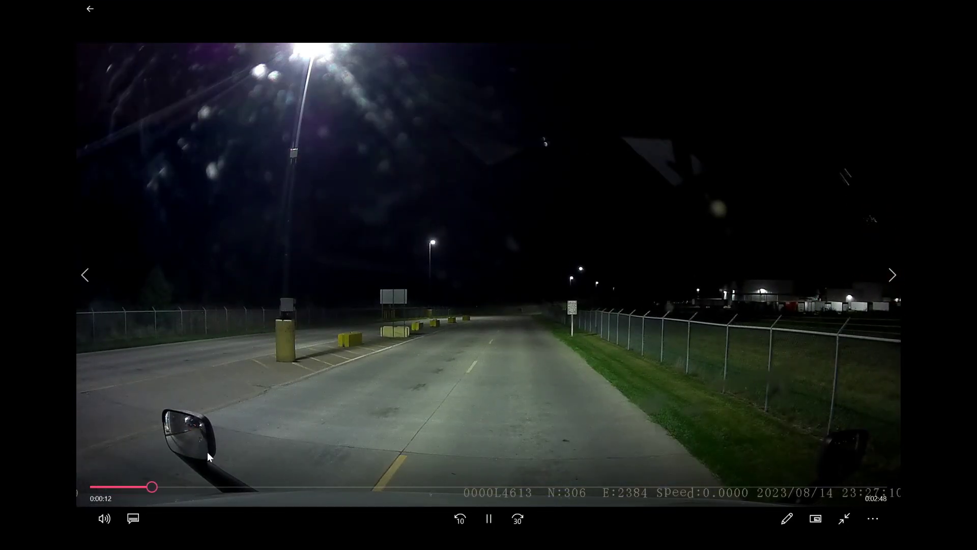
{"action": "left_click_drag", "start_coordinate": [158, 489], "coordinate": [893, 487]}
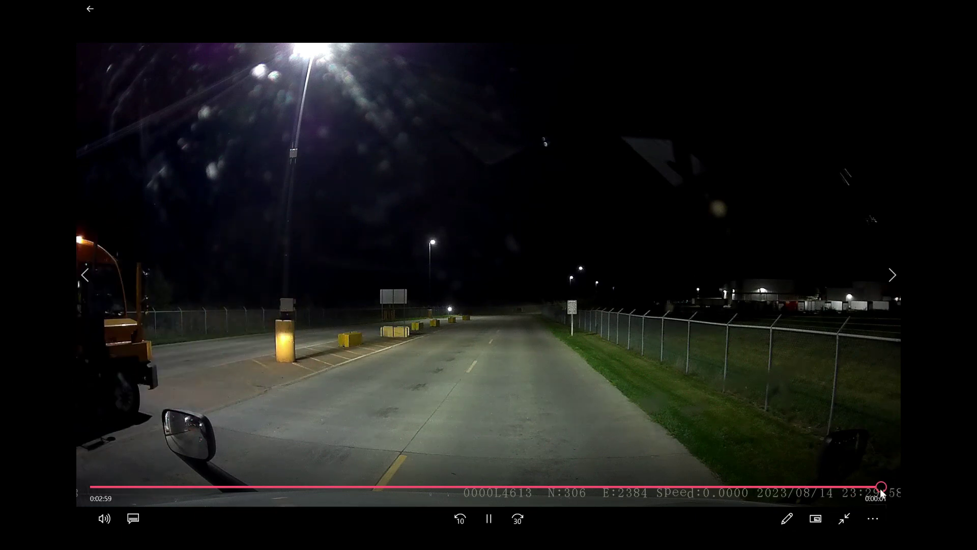
{"action": "left_click", "coordinate": [845, 519]}
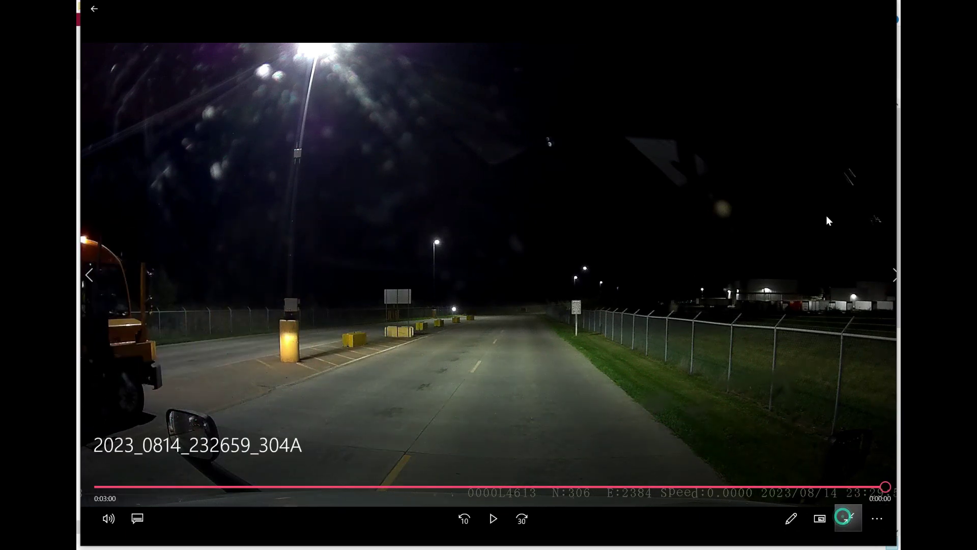
{"action": "left_click", "coordinate": [886, 9]}
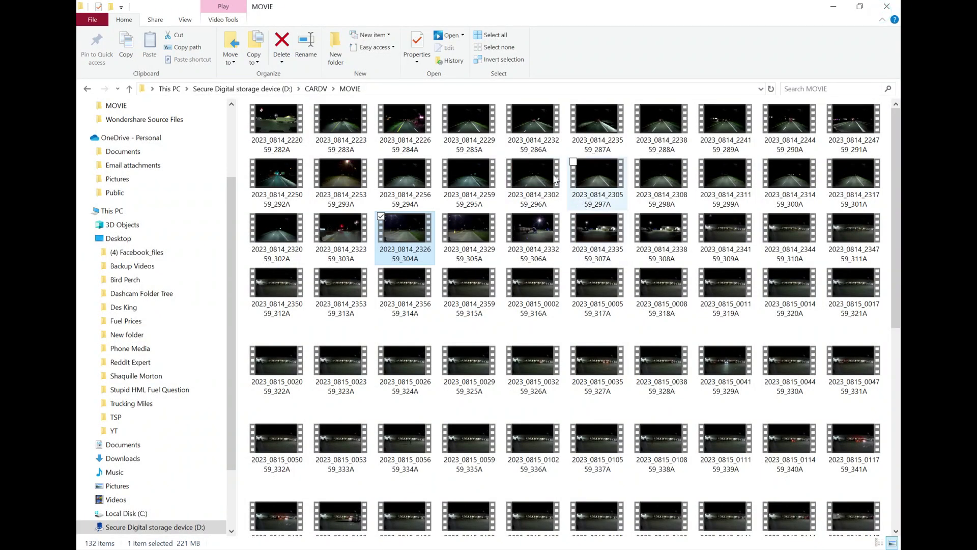
Step: Move the clips from 2023_0814_222059_282A through 2023_0814_232659_304A into the desktop's New folder > 1 - Arrive folder
{"action": "left_click", "coordinate": [286, 127], "text": "shift"}
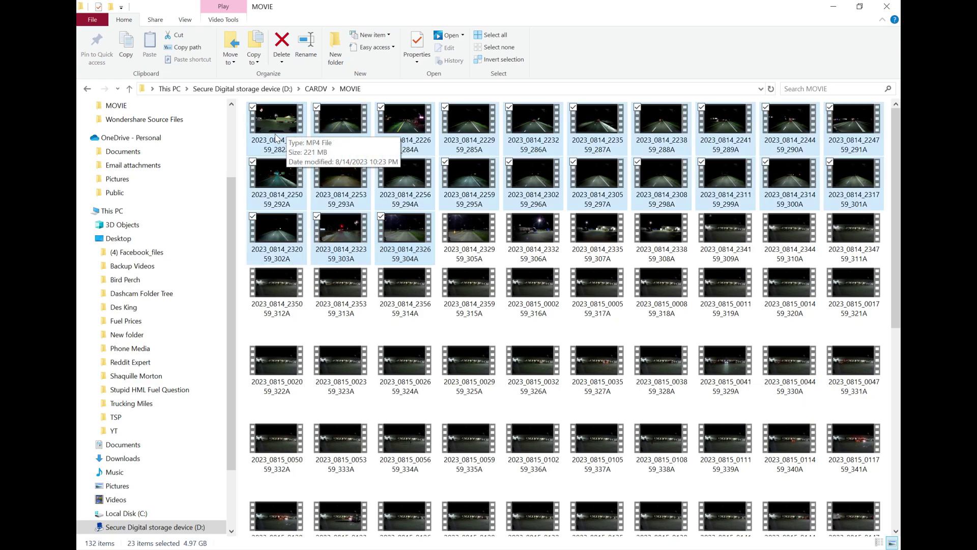
{"action": "left_click", "coordinate": [231, 62]}
{"action": "left_click", "coordinate": [152, 541]}
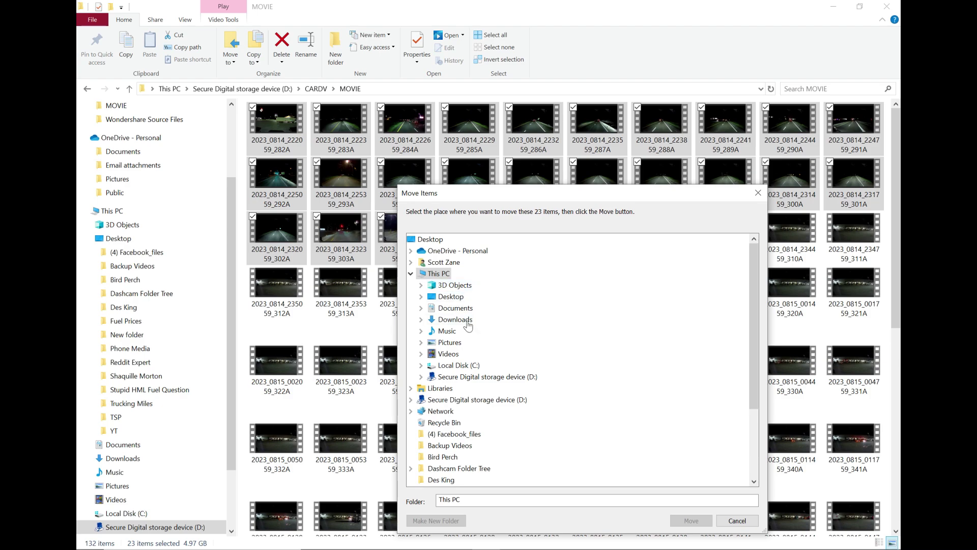
{"action": "double_click", "coordinate": [452, 296]}
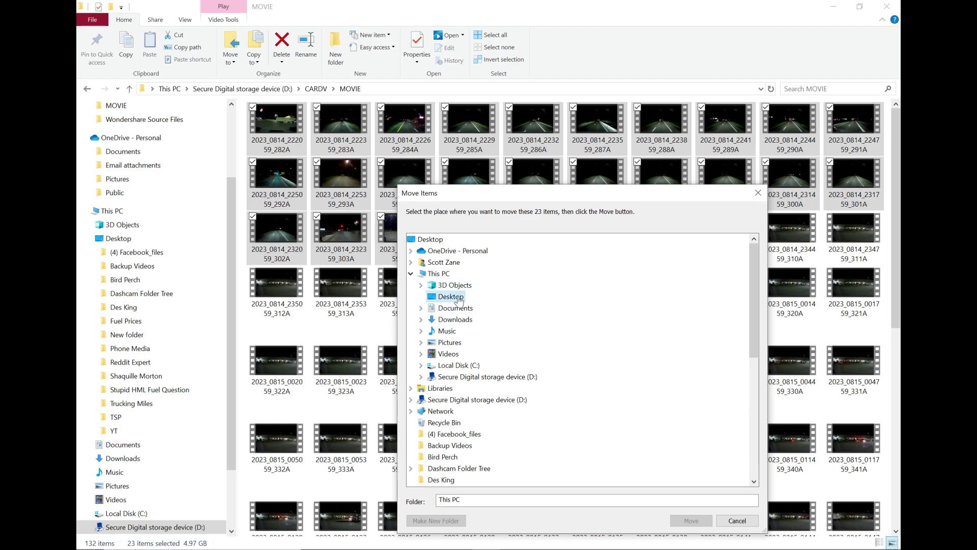
{"action": "double_click", "coordinate": [468, 377]}
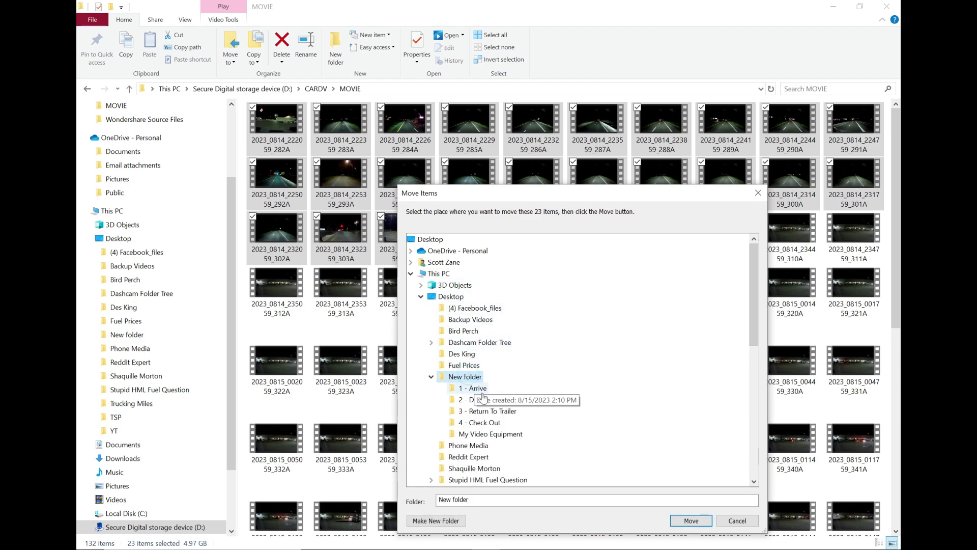
{"action": "left_click", "coordinate": [480, 390]}
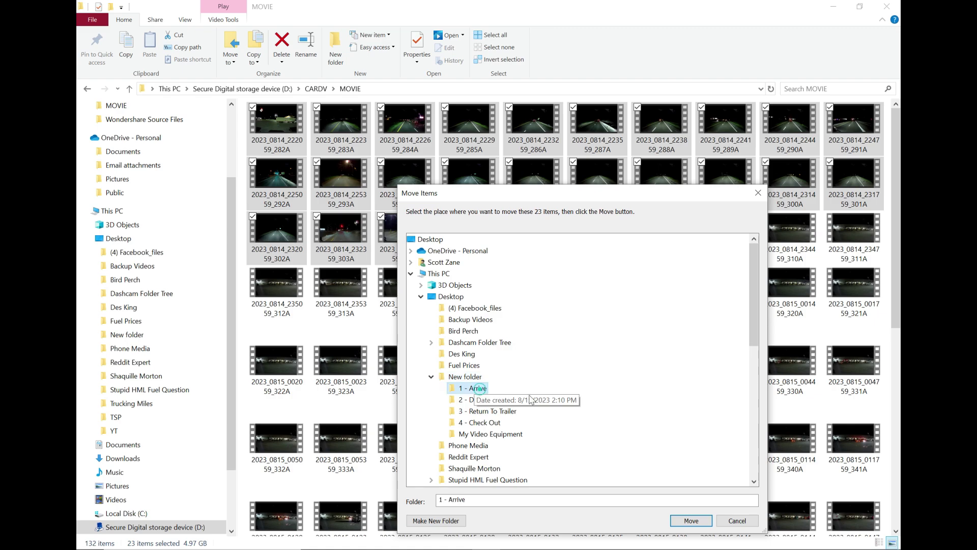
{"action": "left_click", "coordinate": [691, 520]}
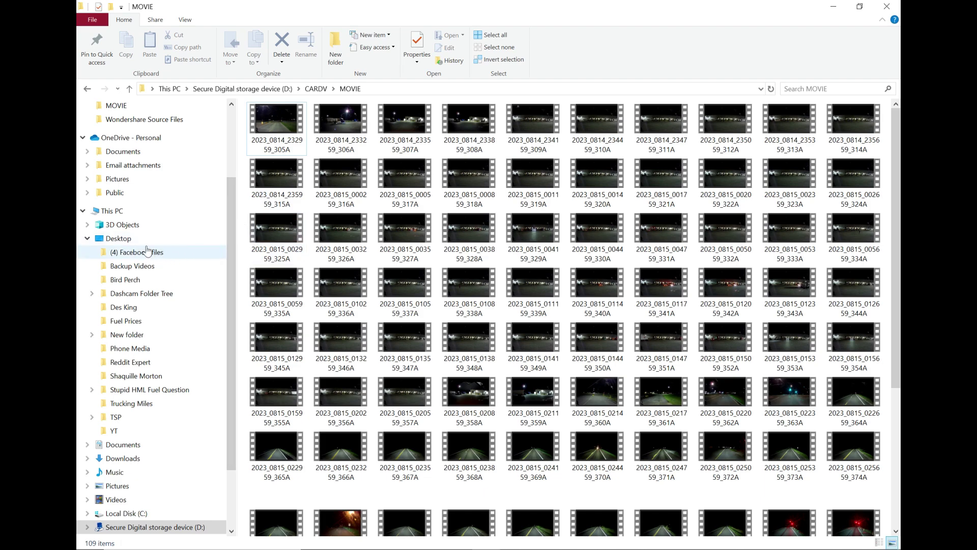
Step: Open New folder on the desktop and check the properties of the 1 - Arrive folder for its size and file count
{"action": "left_click", "coordinate": [124, 336]}
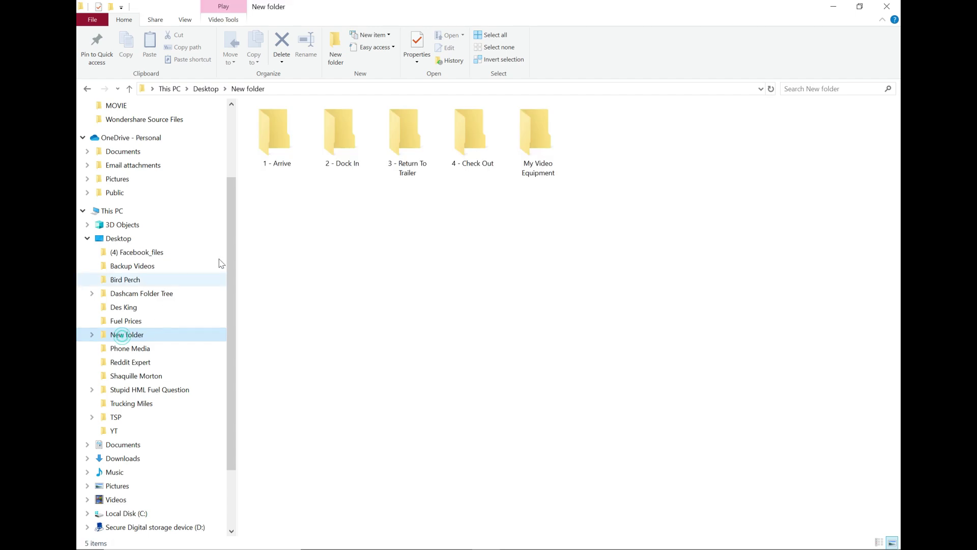
{"action": "right_click", "coordinate": [274, 143]}
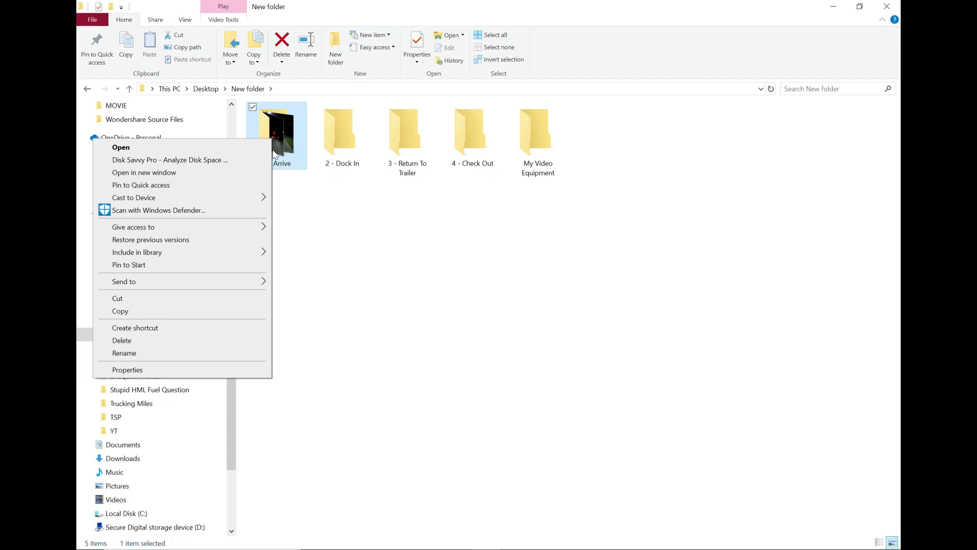
{"action": "left_click", "coordinate": [189, 371]}
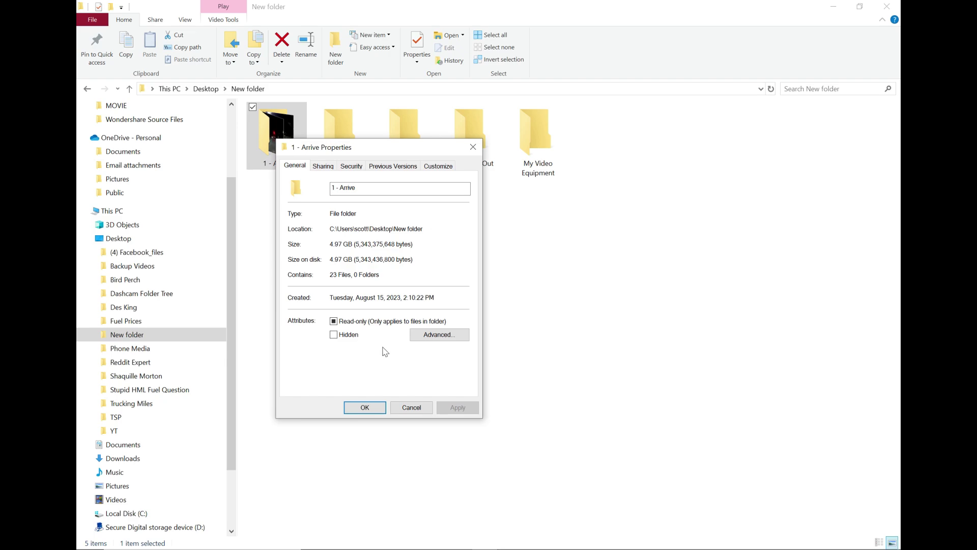
{"action": "left_click", "coordinate": [411, 409]}
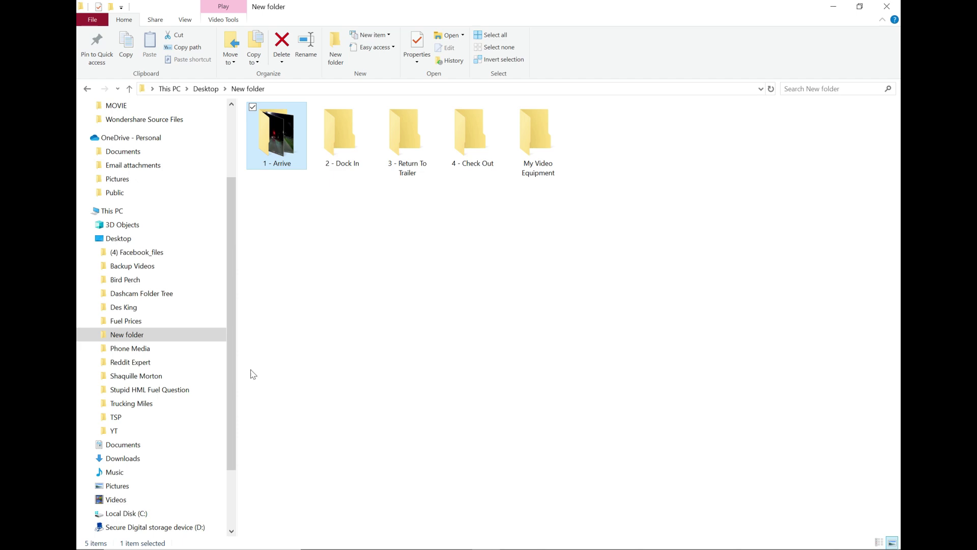
Step: Return to the MOVIE folder inside CARDV on the SD card
{"action": "scroll", "coordinate": [234, 355], "scroll_direction": "down", "scroll_amount": 2}
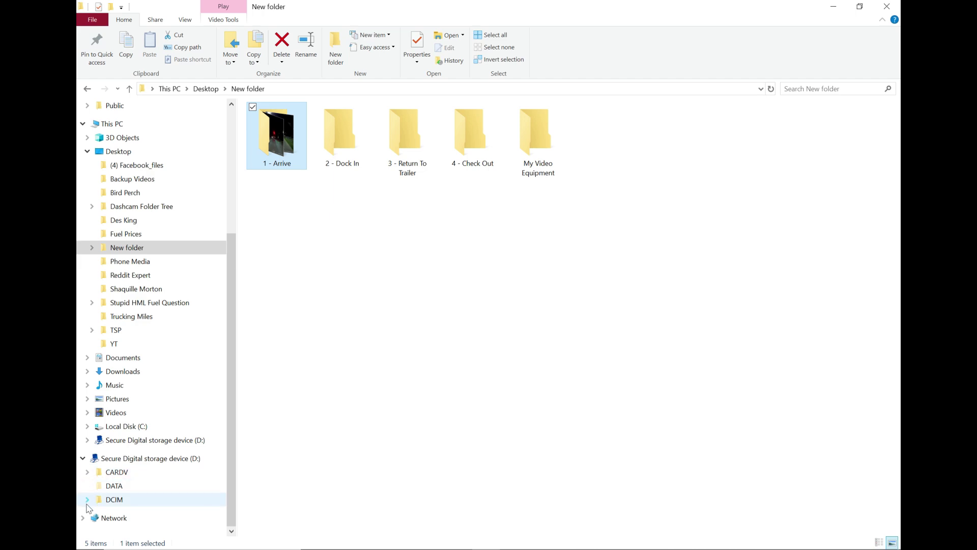
{"action": "left_click", "coordinate": [117, 473]}
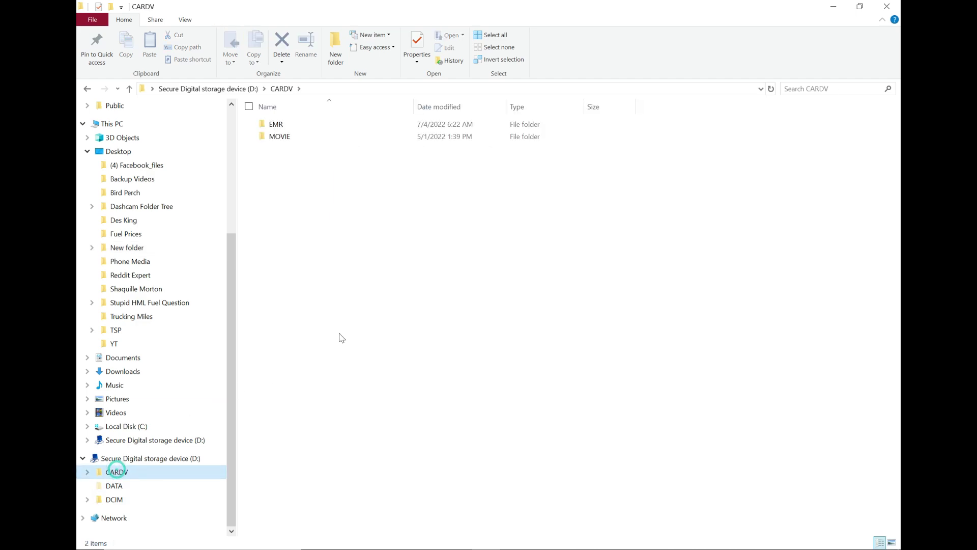
{"action": "double_click", "coordinate": [286, 139]}
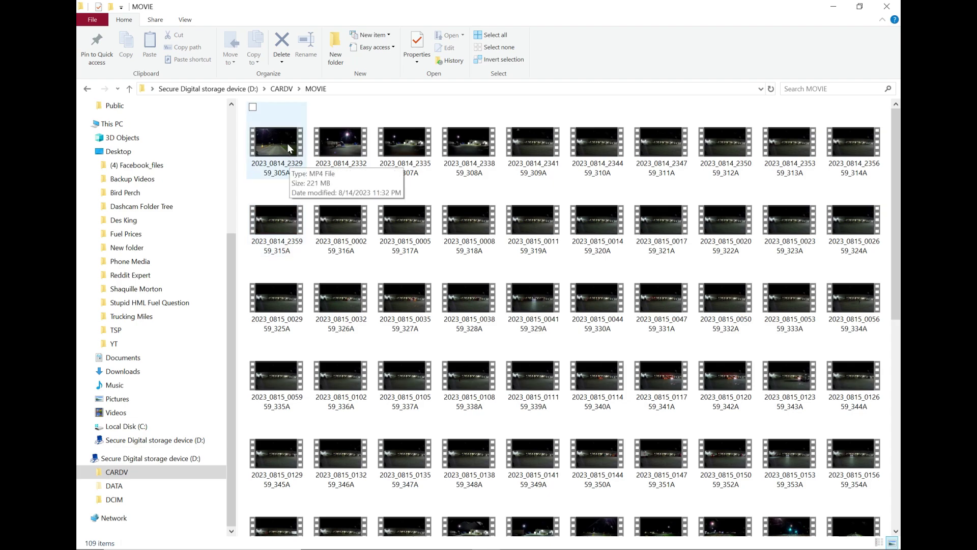
Step: Play clip 2023_0814_232959_305A, skip through to its end to follow the truck's movement, and close the player
{"action": "left_click", "coordinate": [287, 143]}
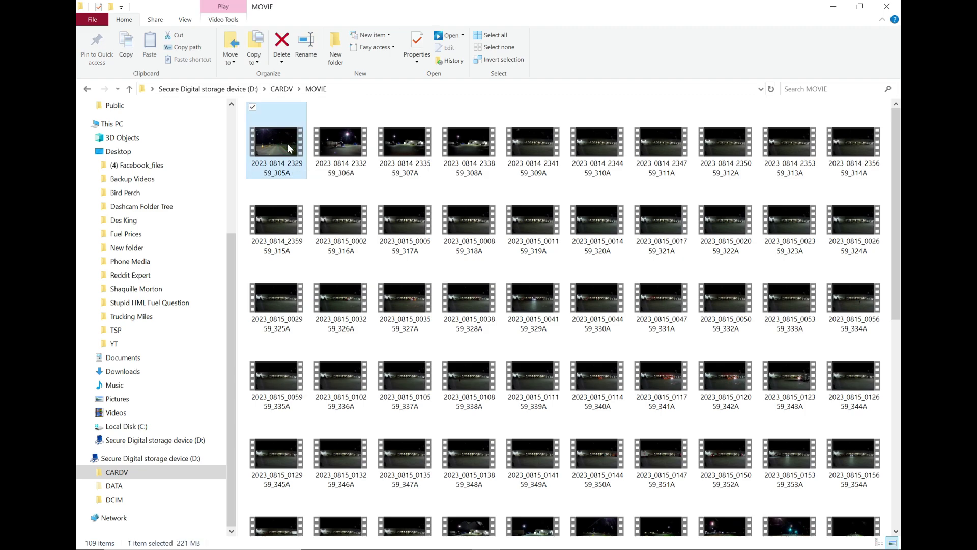
{"action": "double_click", "coordinate": [288, 142]}
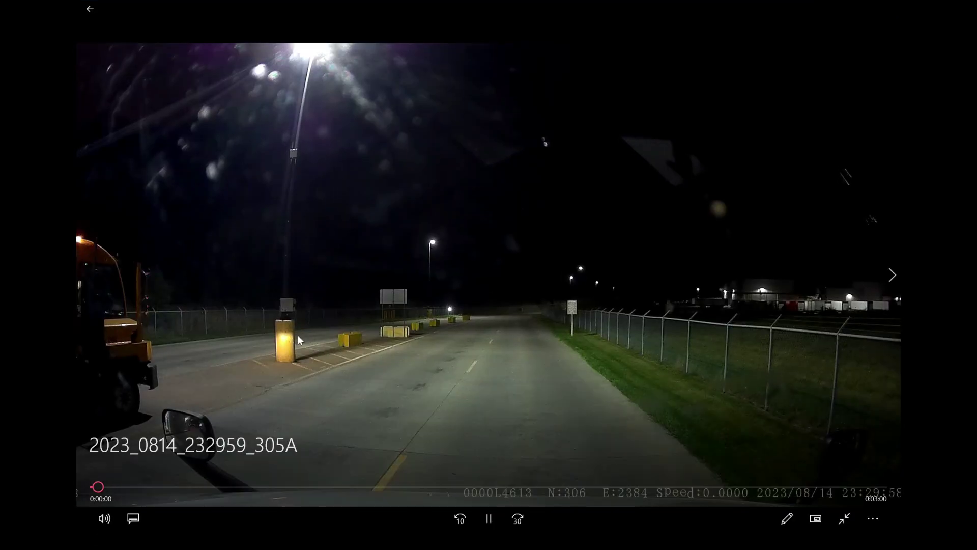
{"action": "left_click_drag", "start_coordinate": [104, 488], "coordinate": [162, 487]}
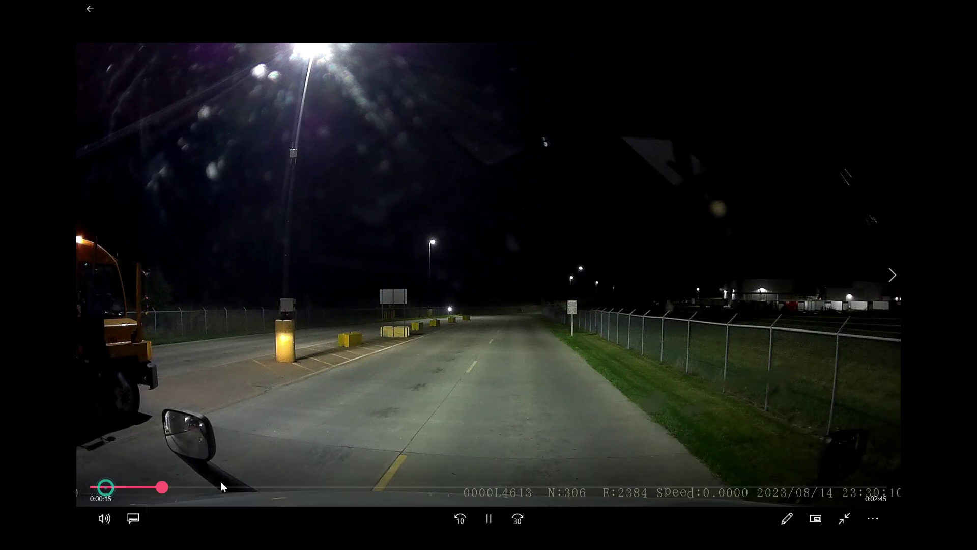
{"action": "left_click", "coordinate": [398, 487]}
{"action": "left_click_drag", "start_coordinate": [398, 487], "coordinate": [341, 487]}
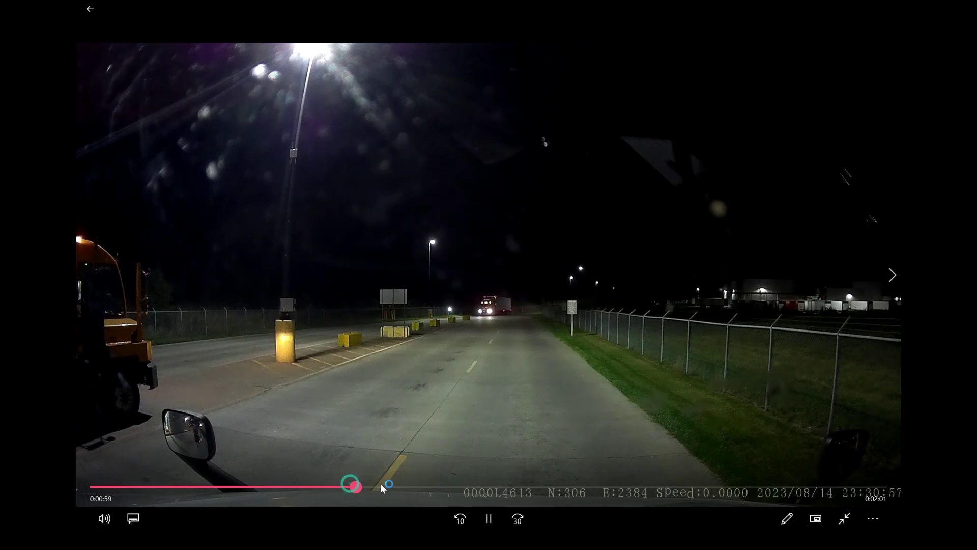
{"action": "left_click_drag", "start_coordinate": [383, 487], "coordinate": [894, 480]}
{"action": "left_click", "coordinate": [845, 518]}
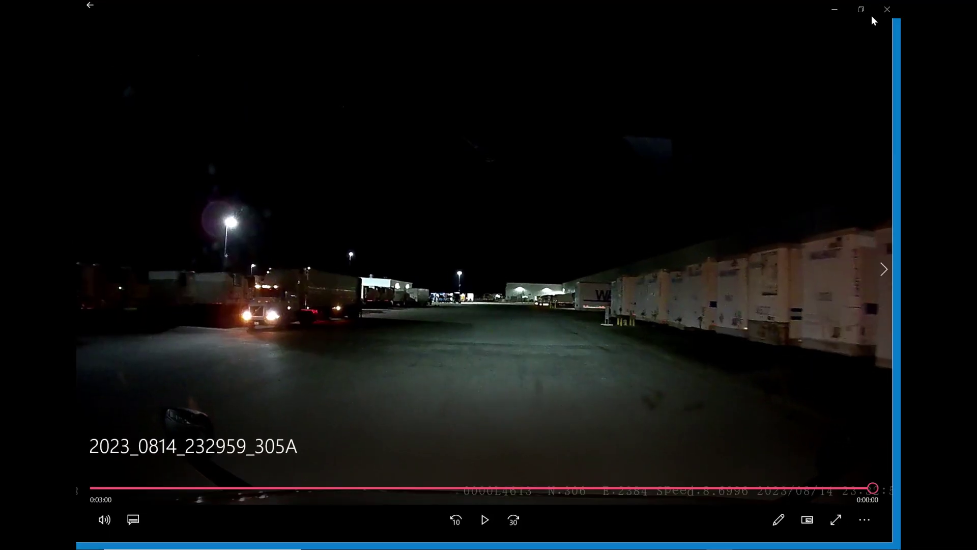
{"action": "left_click", "coordinate": [888, 8]}
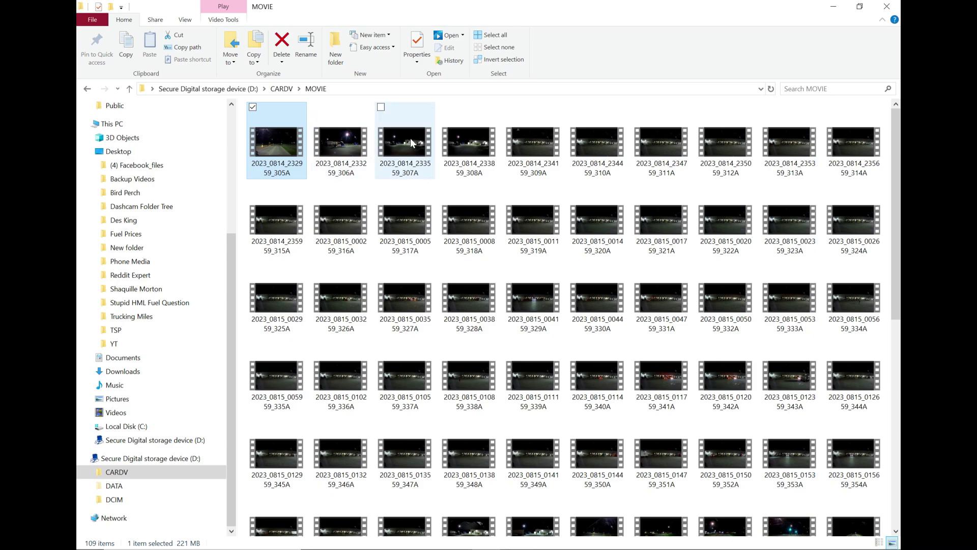
Step: Play clip 2023_0814_233859_308A, skip ahead to about 2:20 to check the dock area footage, and close the player
{"action": "left_click", "coordinate": [461, 143]}
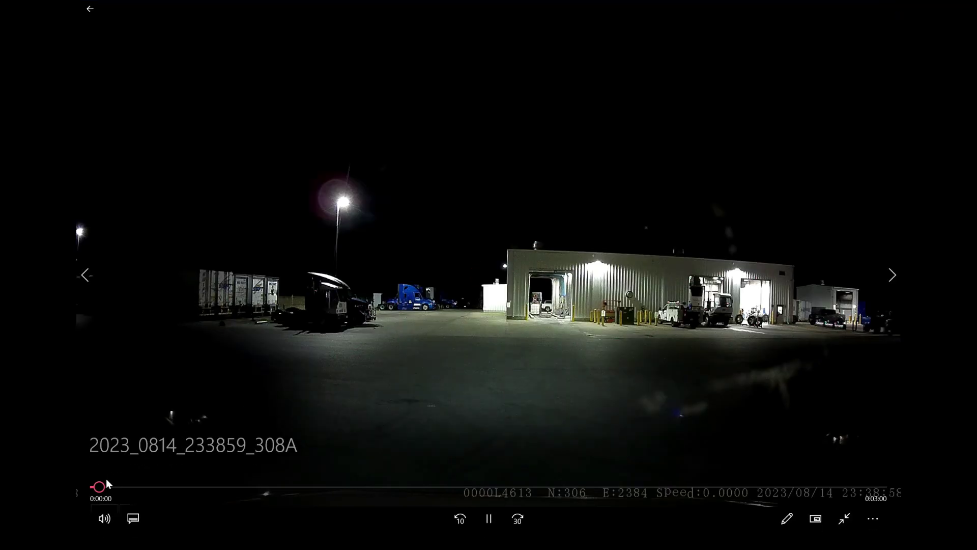
{"action": "left_click", "coordinate": [149, 487]}
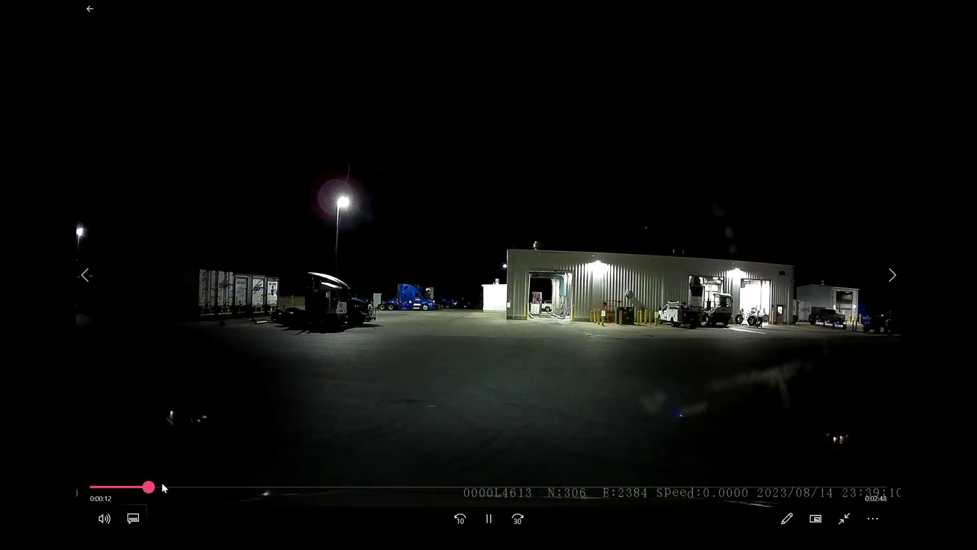
{"action": "left_click_drag", "start_coordinate": [170, 484], "coordinate": [710, 478]}
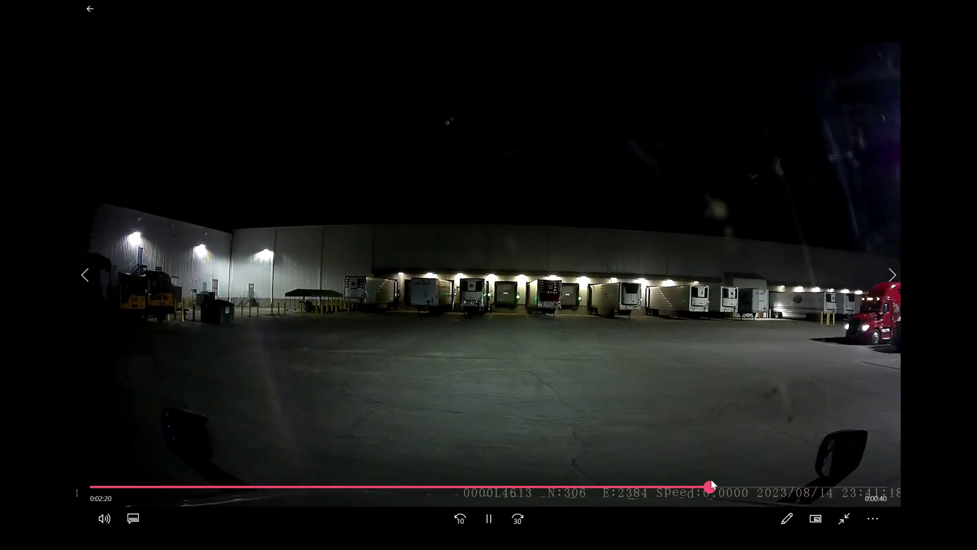
{"action": "left_click", "coordinate": [844, 518]}
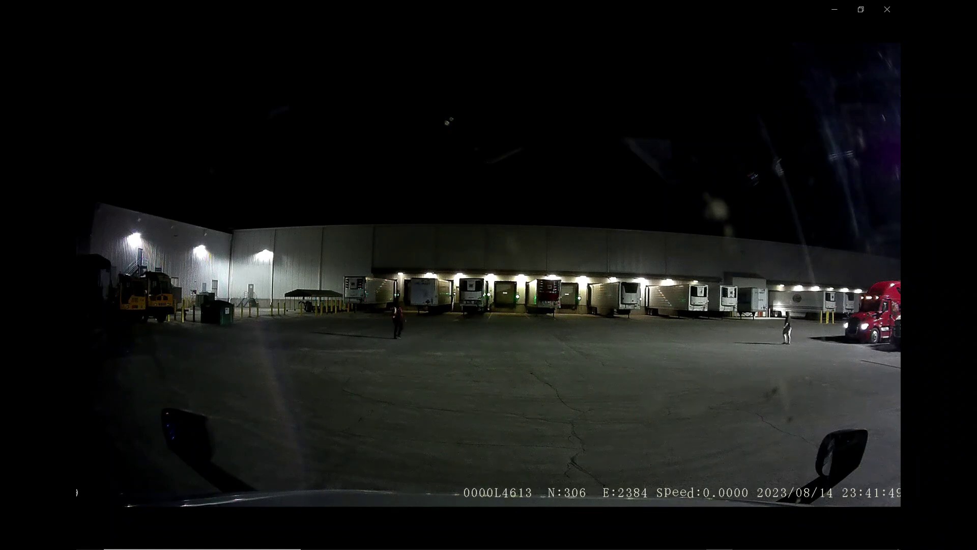
{"action": "left_click", "coordinate": [887, 10]}
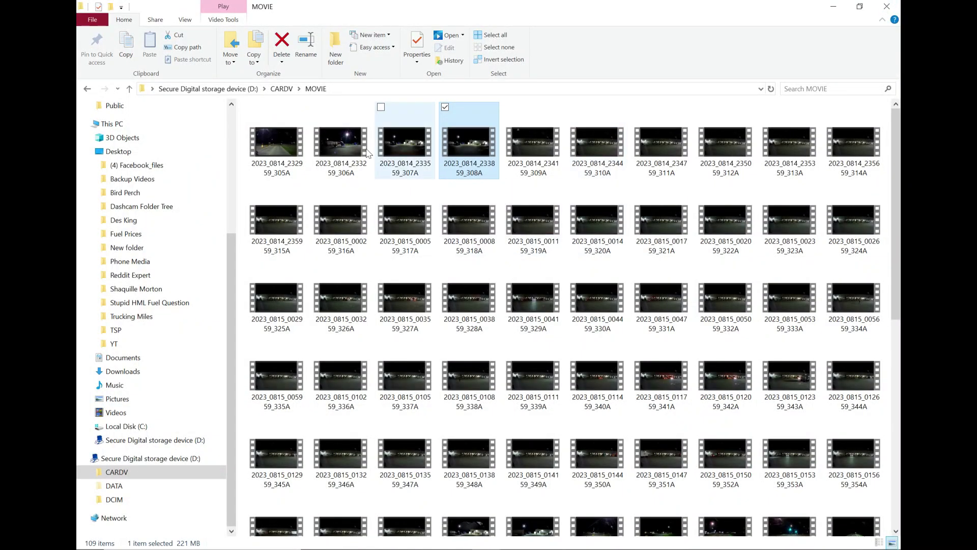
Step: Move the clips from 2023_0814_232959_305A through 2023_0814_233859_308A into the 2 - Dock In folder
{"action": "left_click", "coordinate": [267, 146], "text": "shift"}
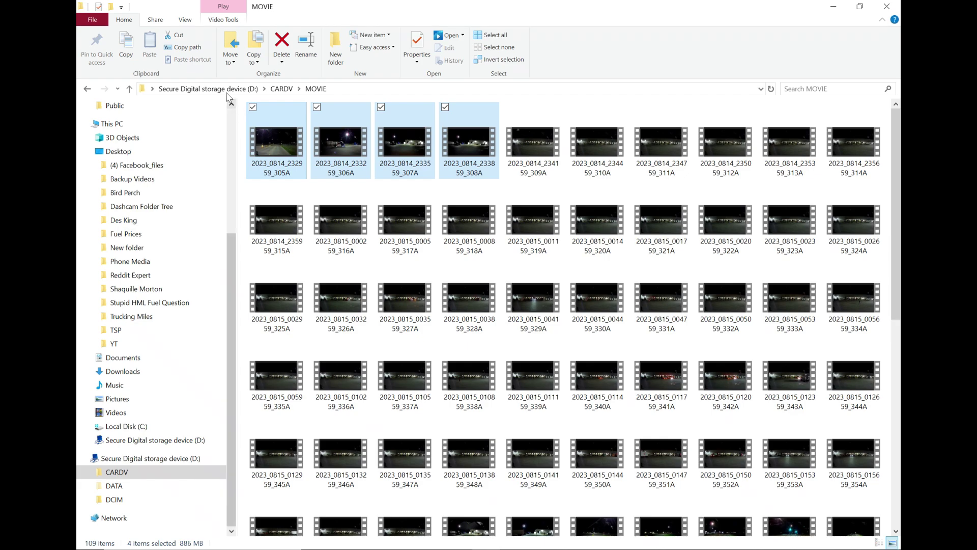
{"action": "left_click", "coordinate": [230, 57]}
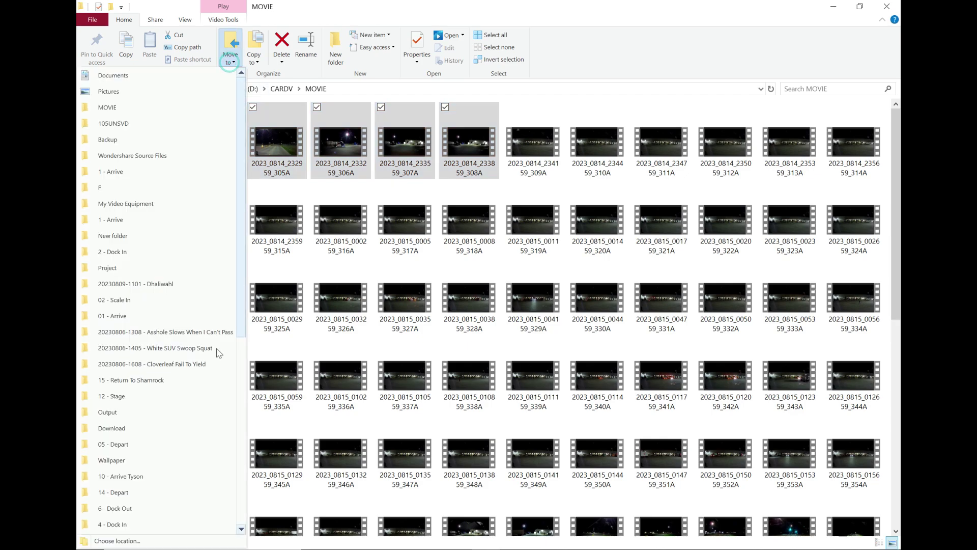
{"action": "left_click", "coordinate": [171, 538]}
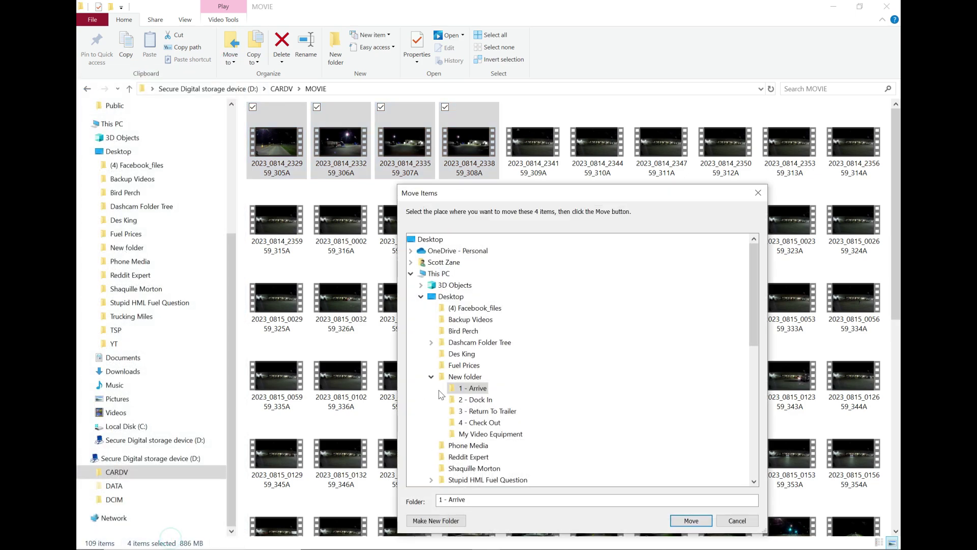
{"action": "left_click", "coordinate": [478, 399]}
{"action": "left_click", "coordinate": [682, 520]}
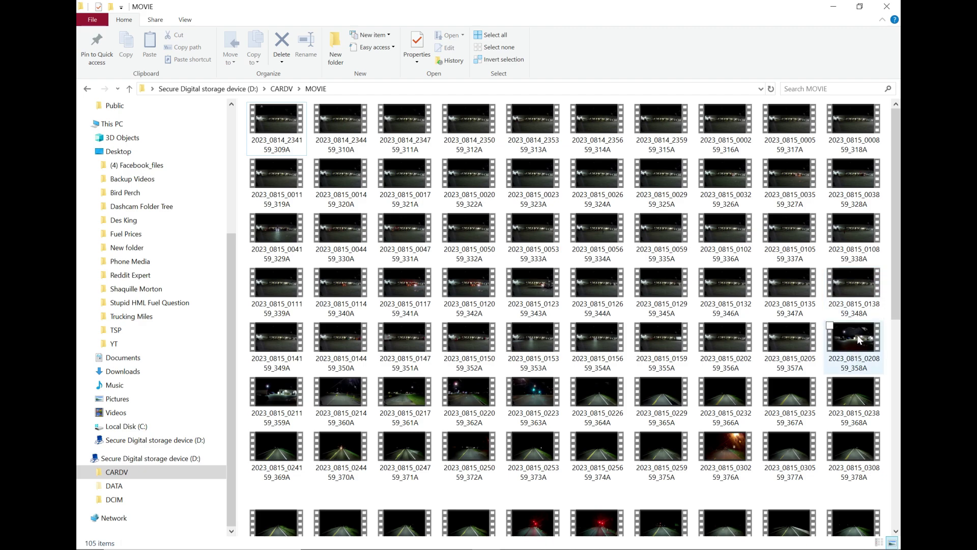
Step: Play clip 2023_0815_020559_357A and skip through to about 1:46 to check for the return to the truck
{"action": "double_click", "coordinate": [800, 338]}
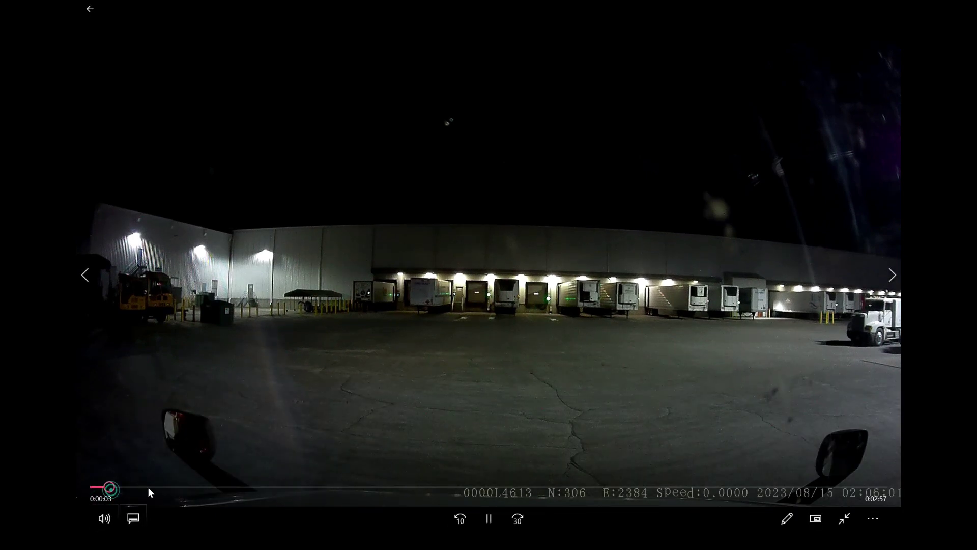
{"action": "left_click", "coordinate": [173, 487]}
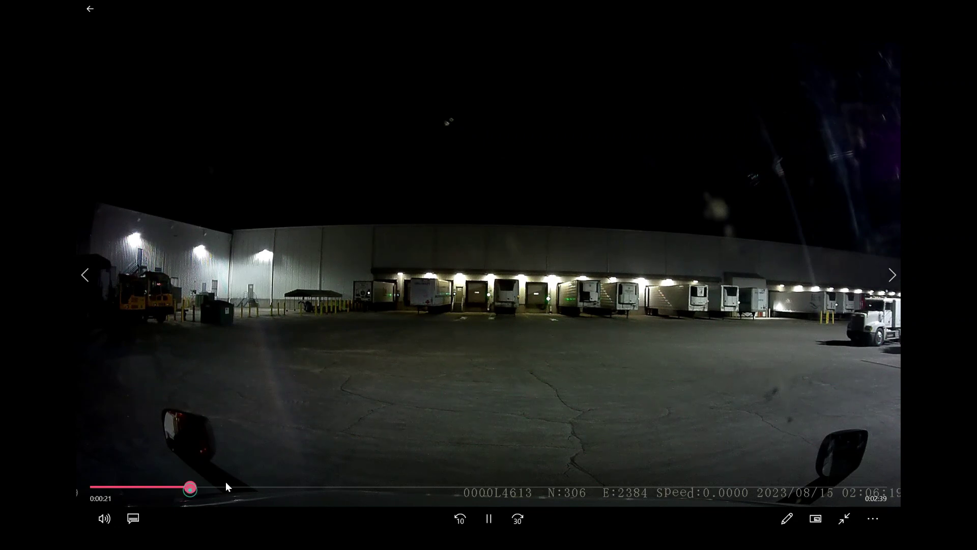
{"action": "left_click", "coordinate": [306, 487]}
{"action": "left_click_drag", "start_coordinate": [334, 473], "coordinate": [507, 476]}
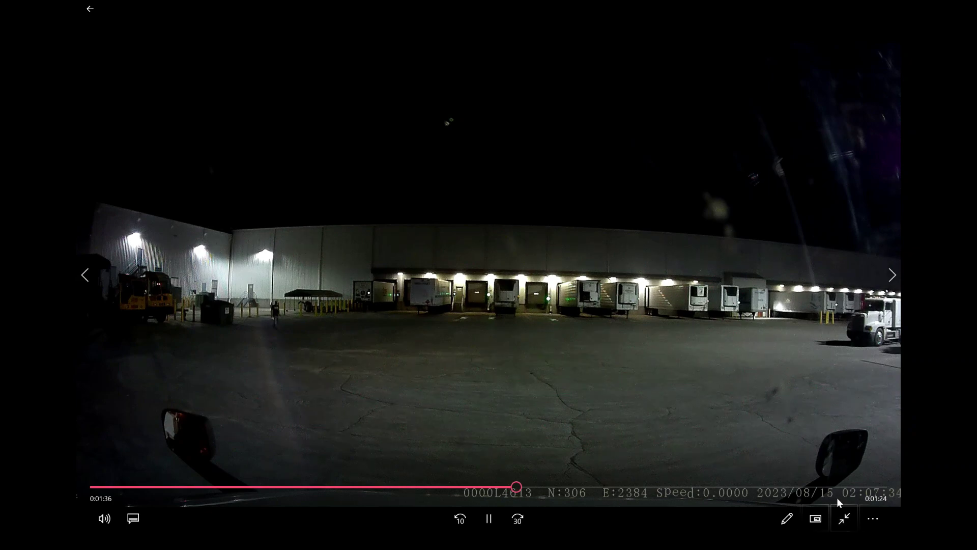
{"action": "left_click", "coordinate": [839, 514]}
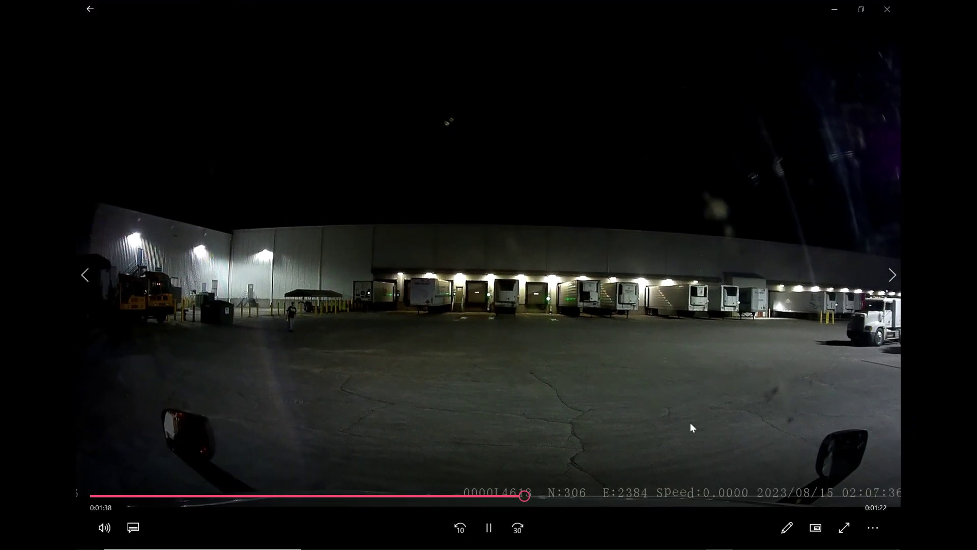
{"action": "left_click", "coordinate": [558, 496]}
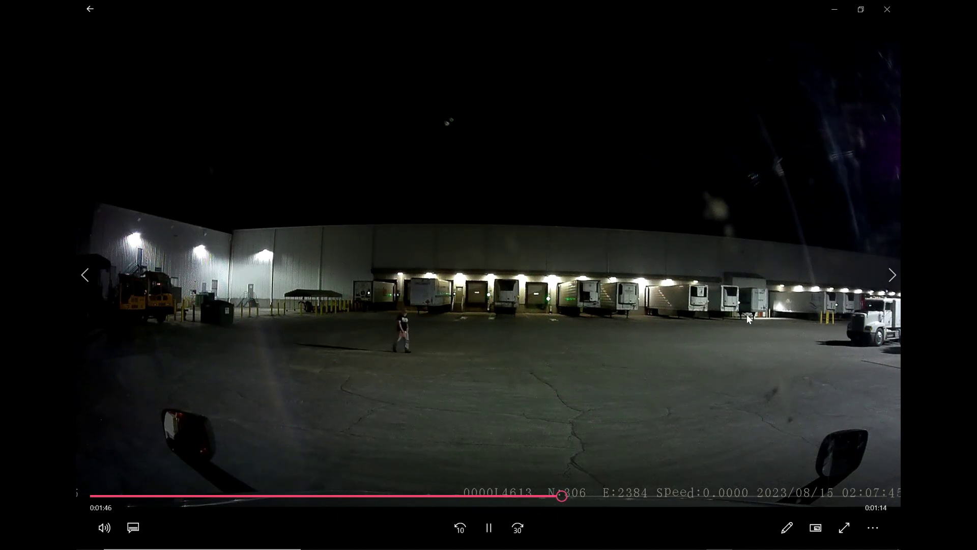
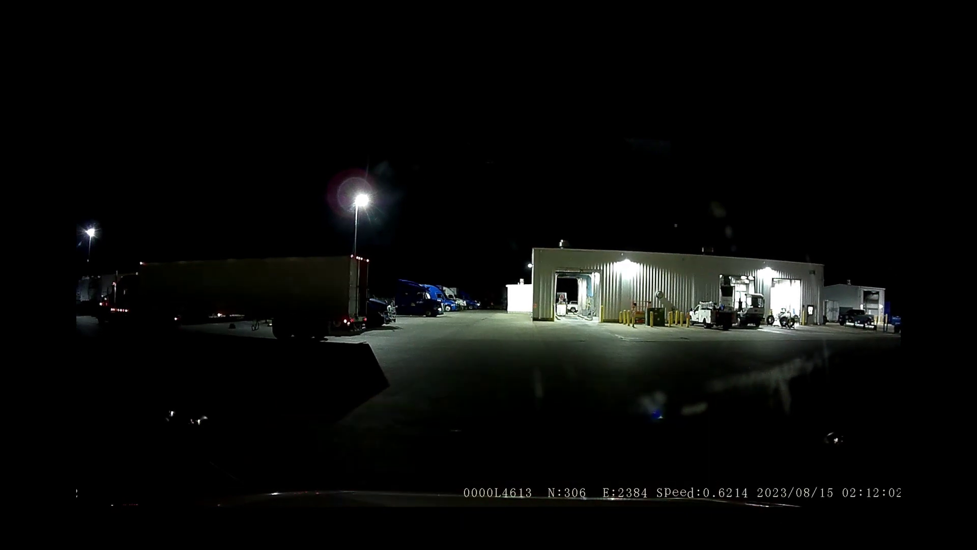
Step: Skip through clip 2023_0815_021159_359A to its end to follow the truck's departure, and close the player
{"action": "mouse_move", "coordinate": [121, 489]}
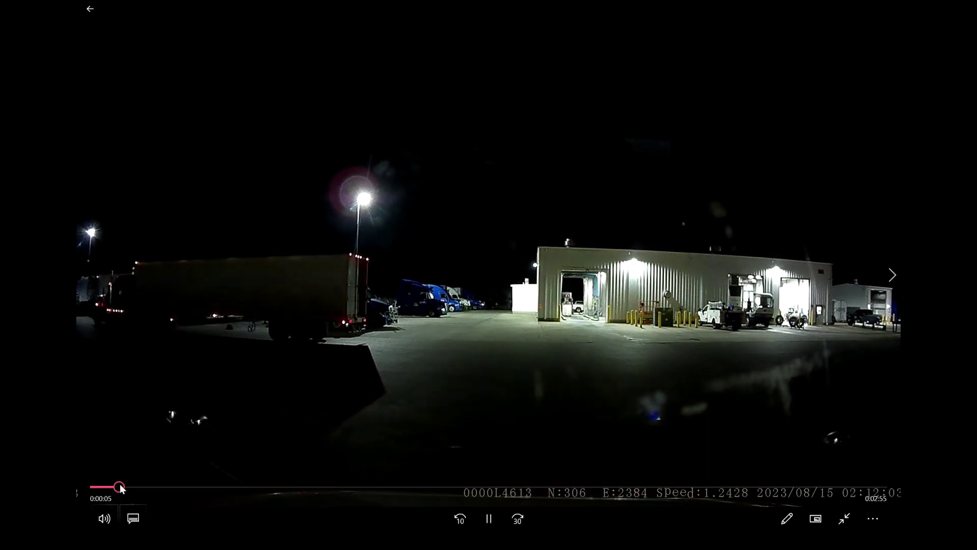
{"action": "left_click_drag", "start_coordinate": [122, 488], "coordinate": [173, 488]}
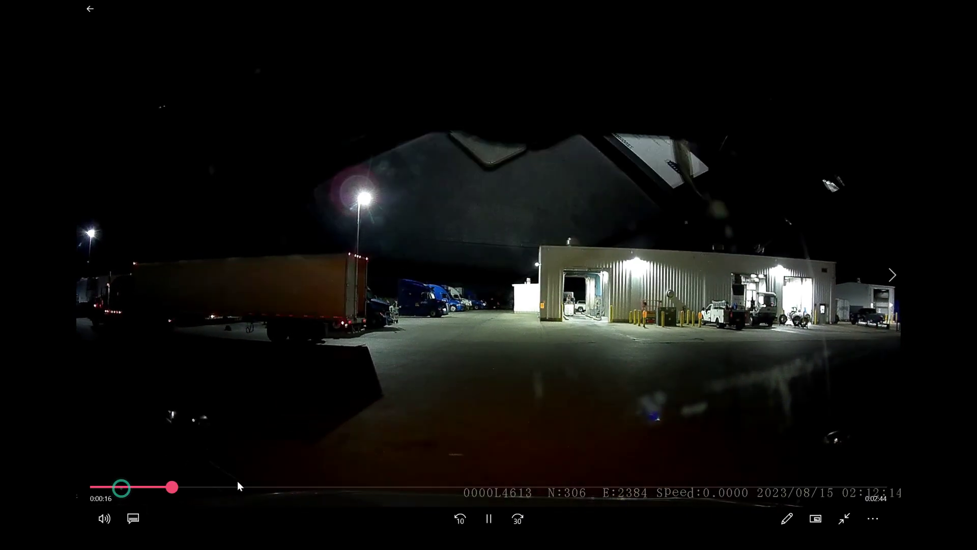
{"action": "left_click", "coordinate": [335, 487]}
{"action": "left_click", "coordinate": [580, 487]}
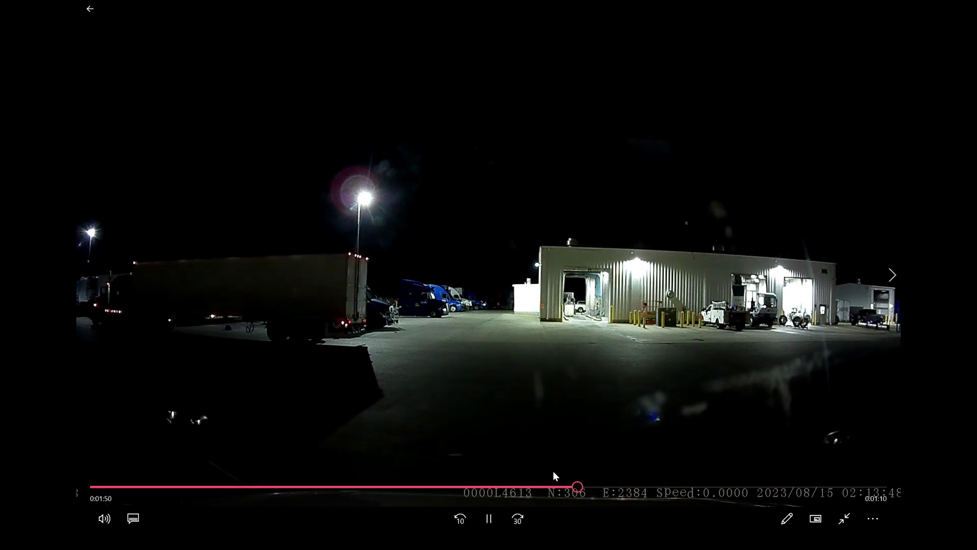
{"action": "left_click_drag", "start_coordinate": [583, 487], "coordinate": [874, 488]}
{"action": "left_click", "coordinate": [850, 515]}
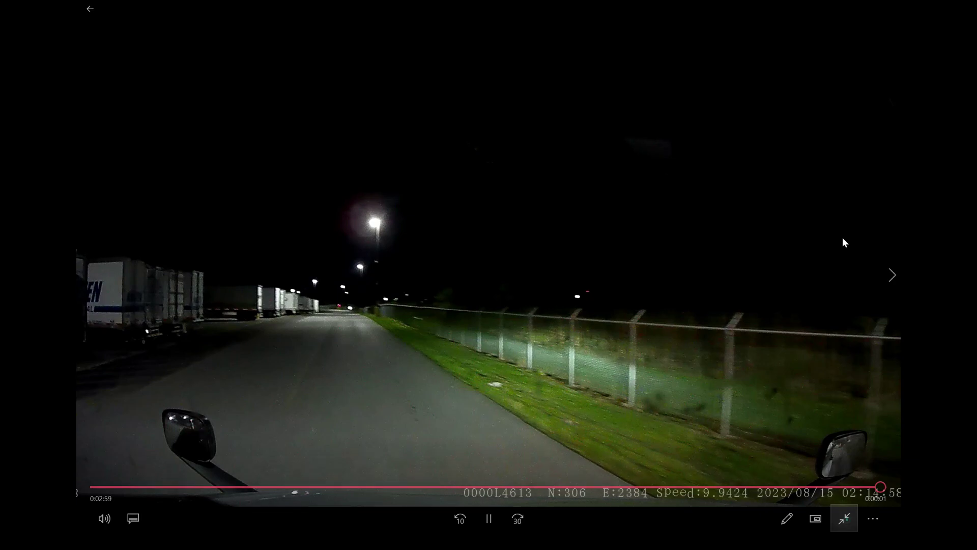
{"action": "left_click", "coordinate": [887, 8]}
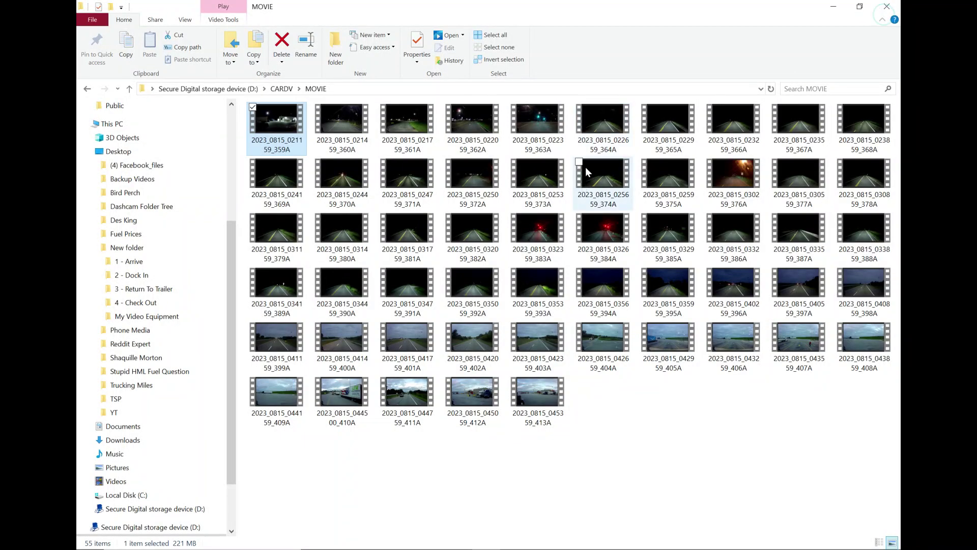
Step: Play clip 2023_0815_021759_361A, skip ahead to about 2:48 to check the drive away from the site, and close the player
{"action": "left_click", "coordinate": [422, 126]}
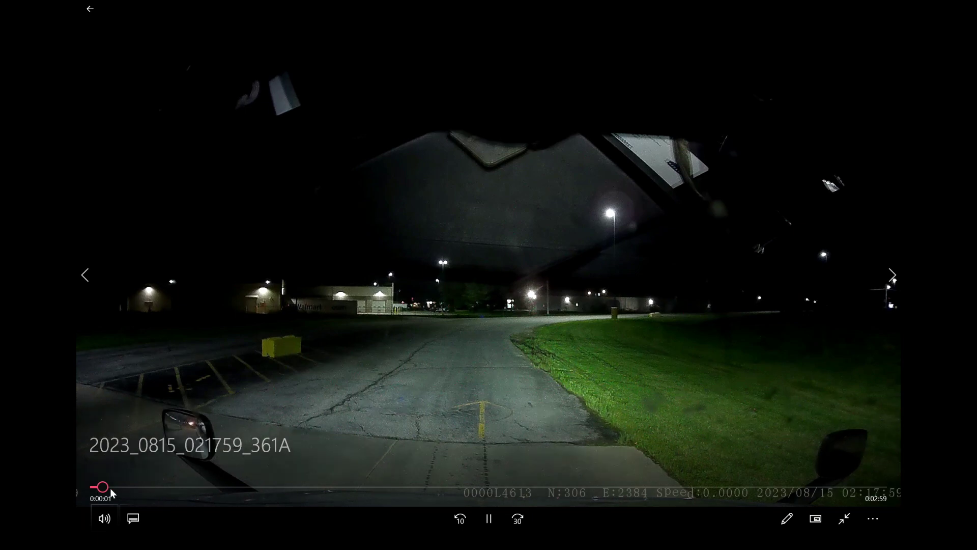
{"action": "left_click_drag", "start_coordinate": [112, 488], "coordinate": [858, 477]}
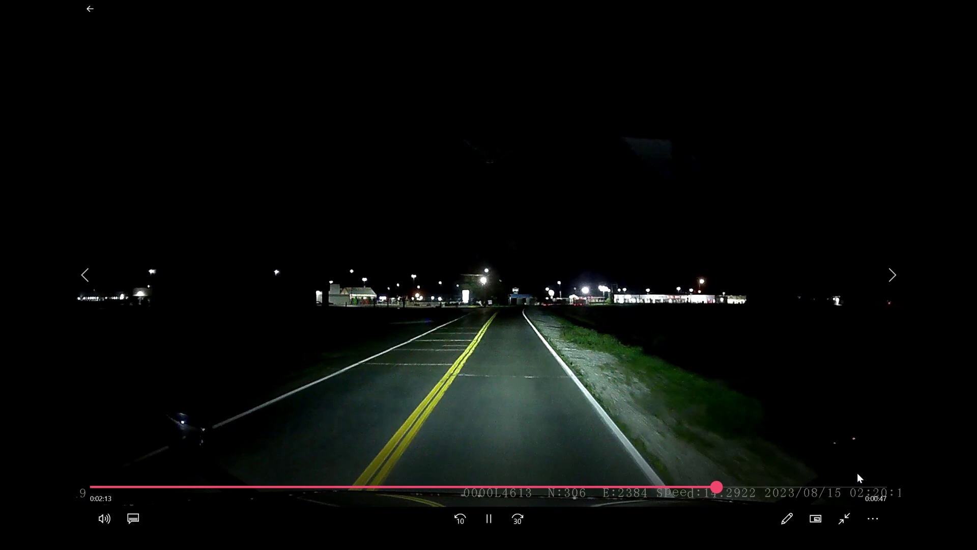
{"action": "left_click", "coordinate": [857, 488]}
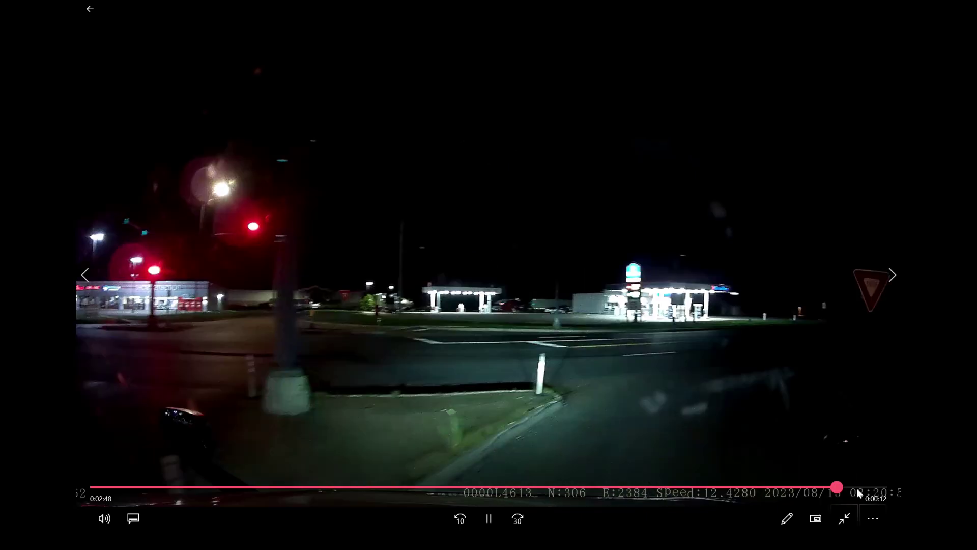
{"action": "left_click", "coordinate": [844, 519]}
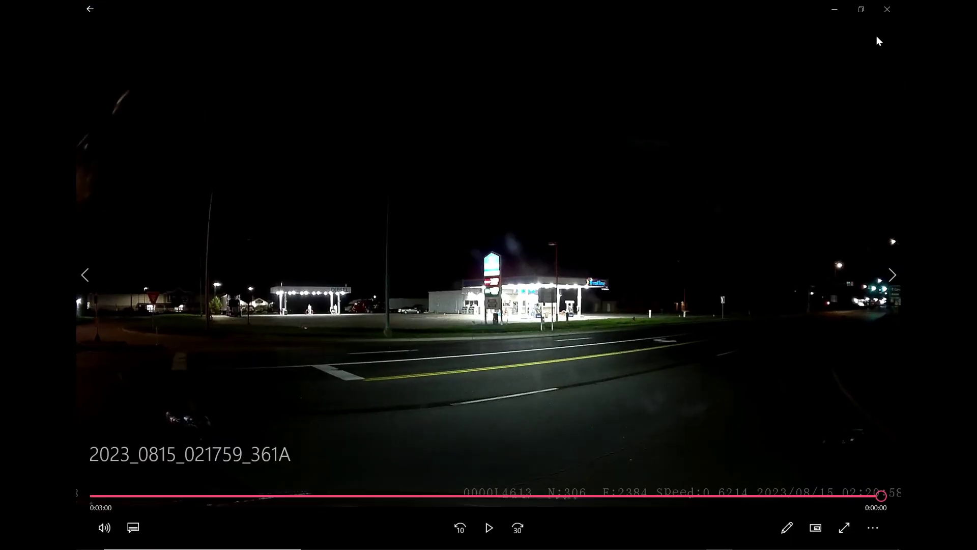
{"action": "left_click", "coordinate": [889, 11]}
Step: Play clip 2023_0815_022059_362A, skip through to about 2:52 to follow the route on the road, and close the player
{"action": "left_click", "coordinate": [469, 118]}
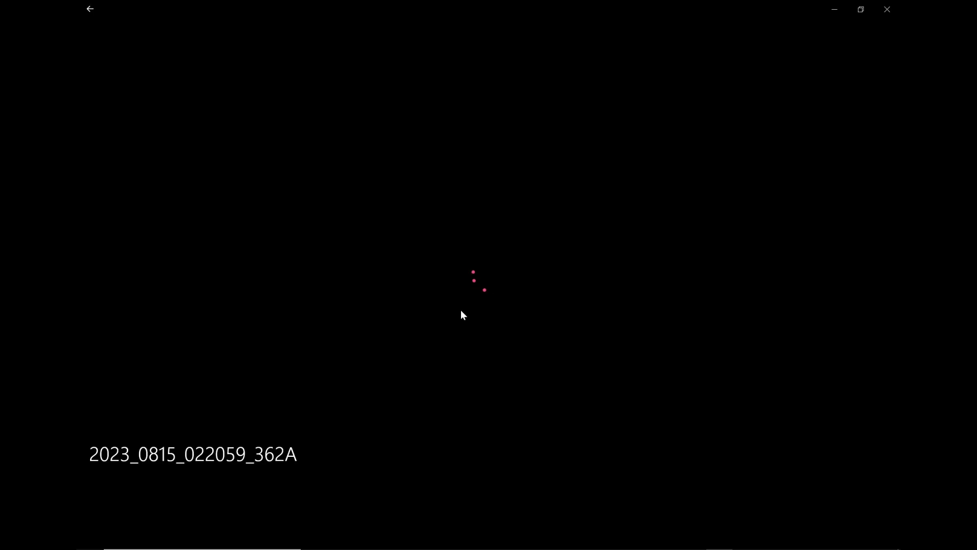
{"action": "left_click", "coordinate": [361, 490]}
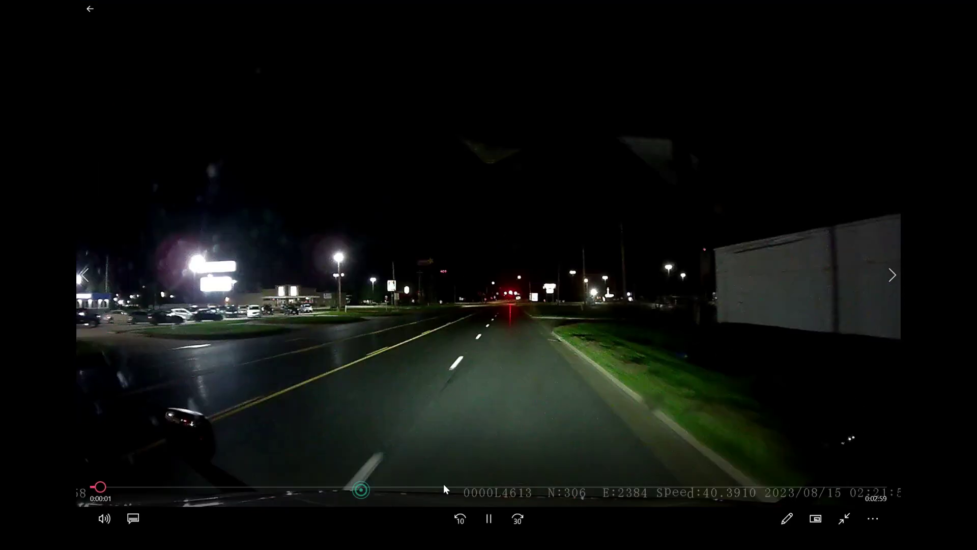
{"action": "left_click", "coordinate": [454, 487]}
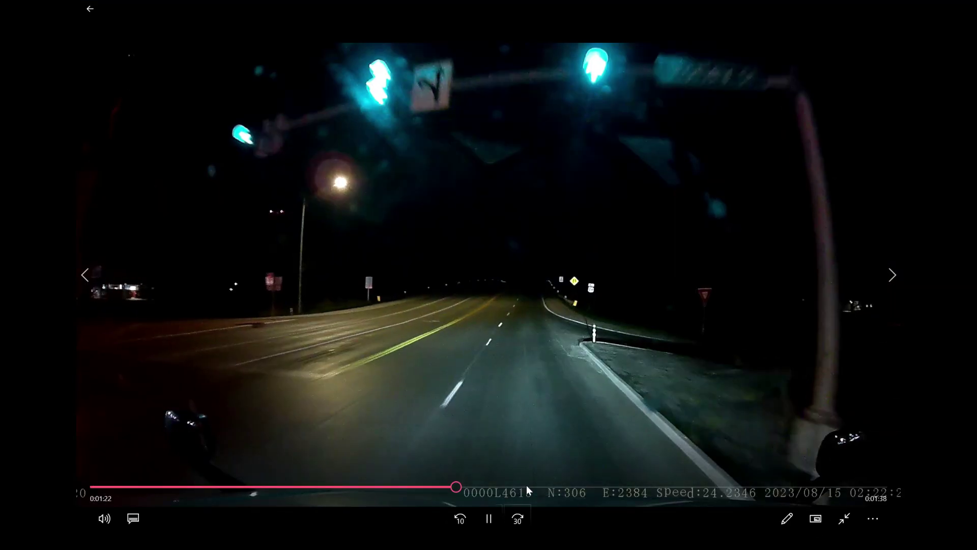
{"action": "left_click", "coordinate": [526, 486]}
{"action": "left_click", "coordinate": [605, 487]}
{"action": "left_click", "coordinate": [686, 487]}
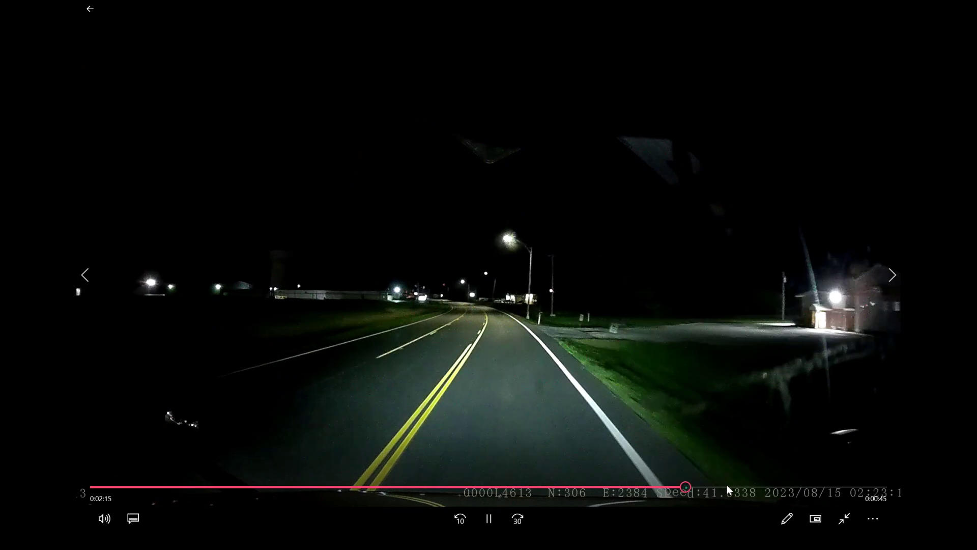
{"action": "left_click", "coordinate": [745, 485]}
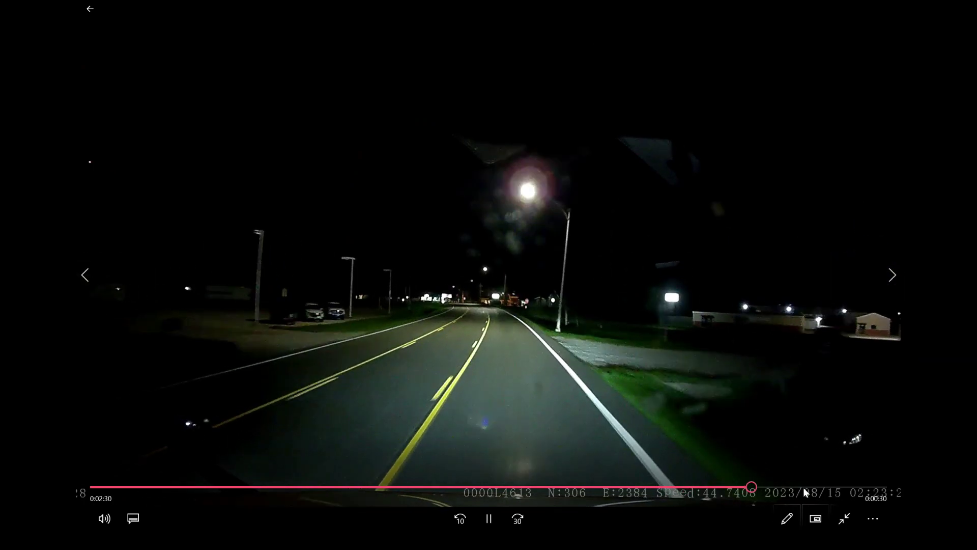
{"action": "left_click", "coordinate": [849, 487]}
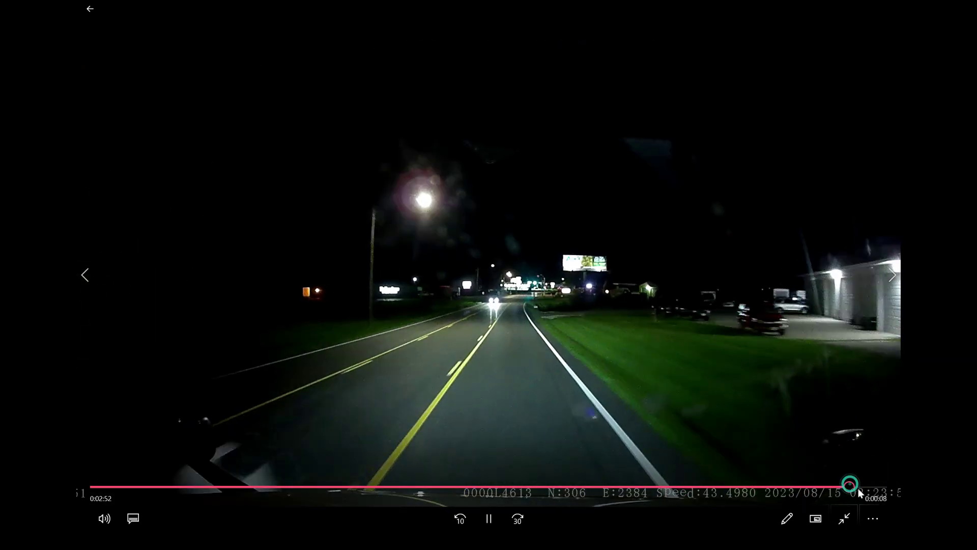
{"action": "key", "text": "Escape"}
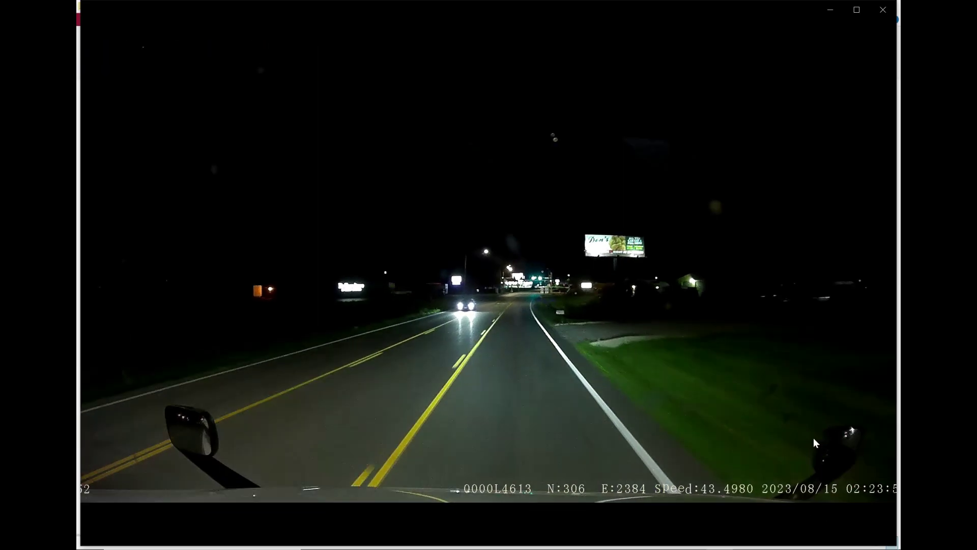
{"action": "left_click", "coordinate": [889, 16]}
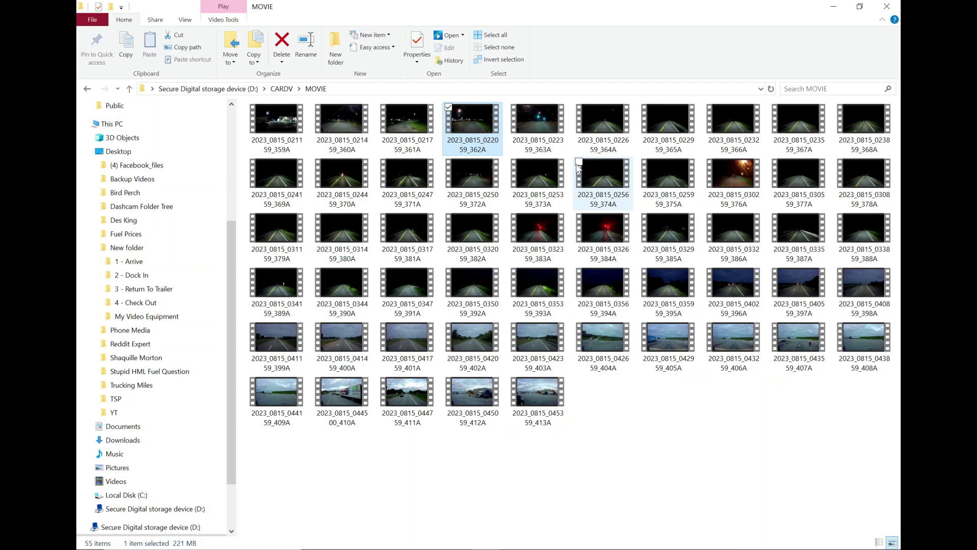
Step: Play clip 2023_0815_022359_363A, skip through to about 2:48 to review the highway footage, and close the player
{"action": "double_click", "coordinate": [541, 123]}
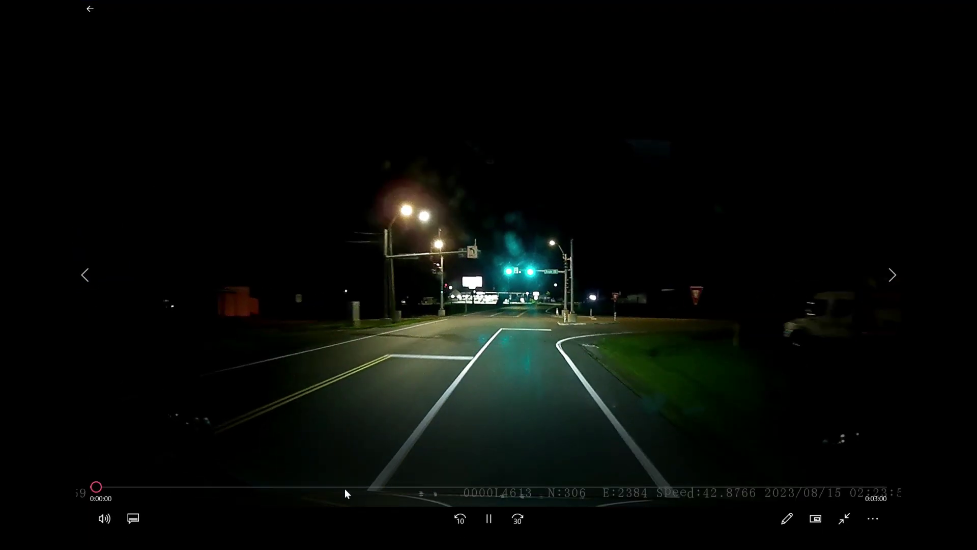
{"action": "left_click", "coordinate": [345, 487]}
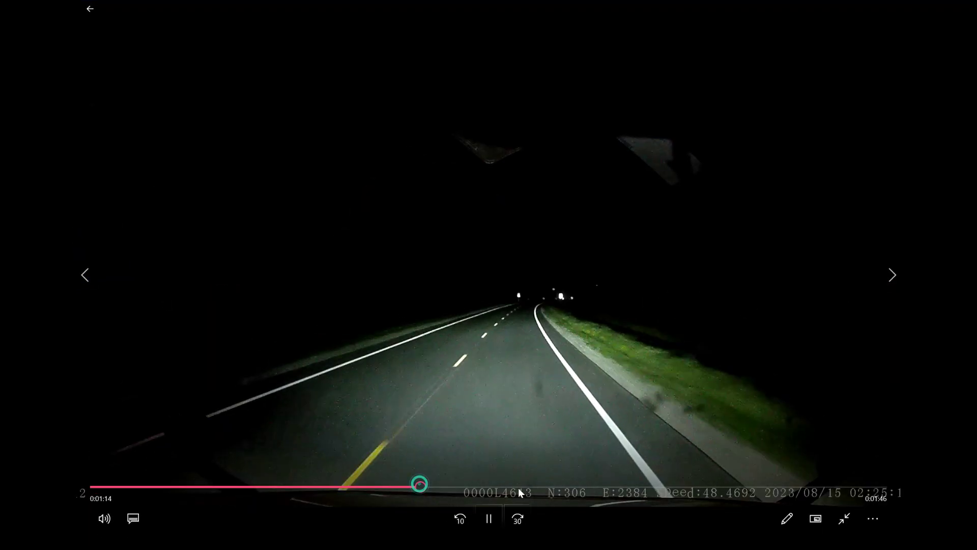
{"action": "left_click", "coordinate": [519, 487]}
{"action": "left_click", "coordinate": [602, 487]}
{"action": "left_click", "coordinate": [687, 487]}
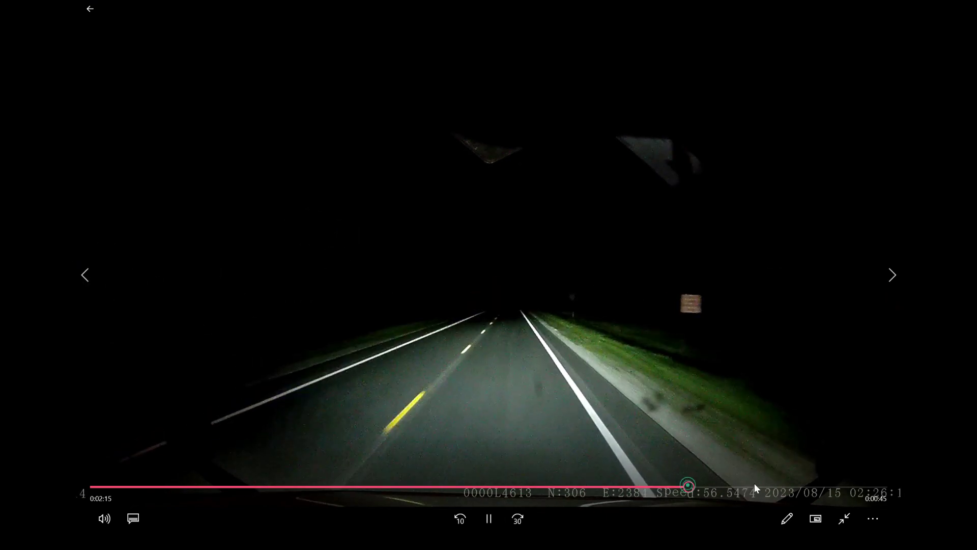
{"action": "left_click", "coordinate": [761, 487]}
{"action": "left_click", "coordinate": [829, 486]}
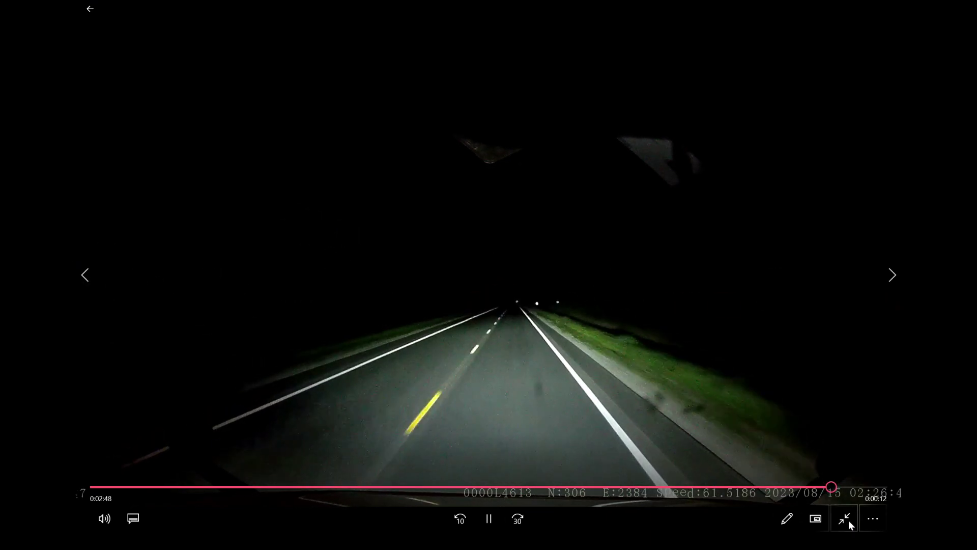
{"action": "left_click", "coordinate": [847, 519]}
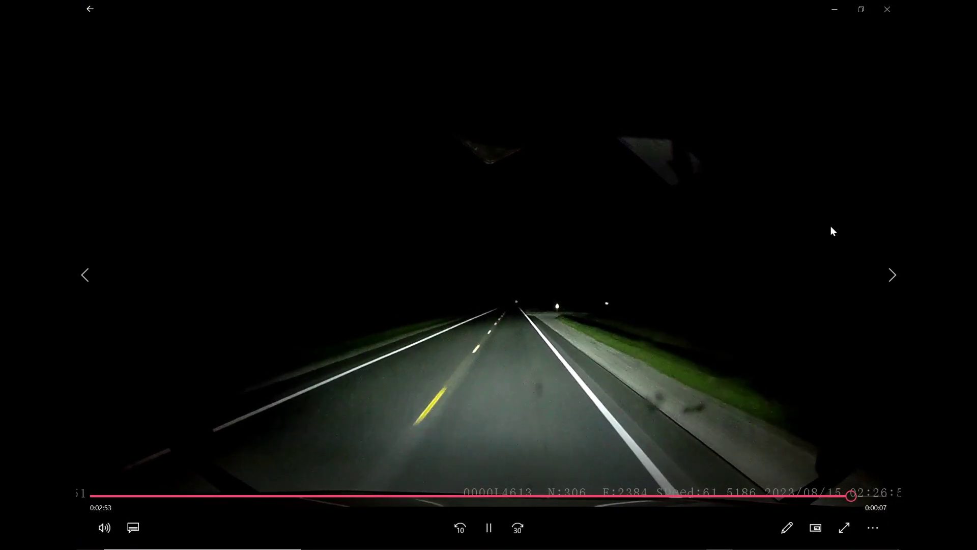
{"action": "left_click", "coordinate": [887, 9]}
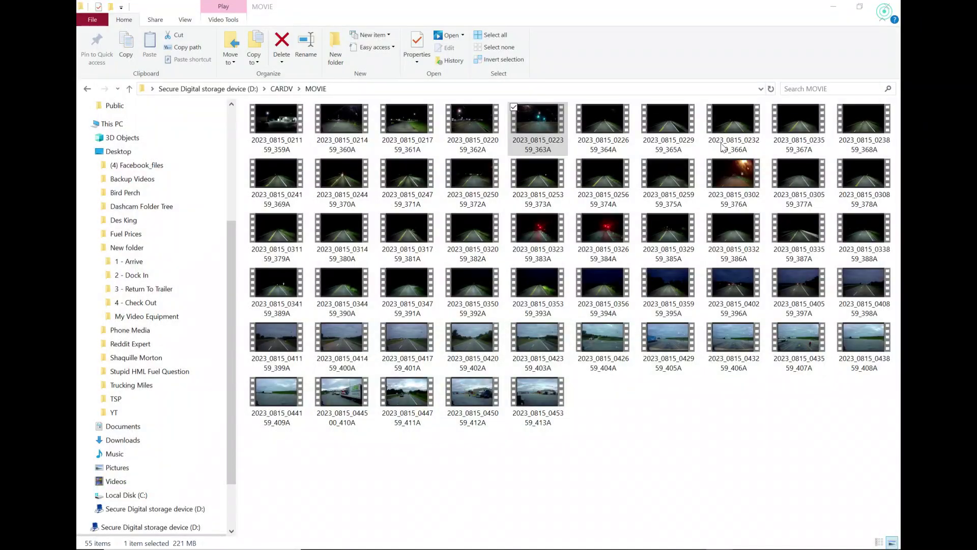
Step: Play clip 2023_0815_022659_364A, skip ahead to about 1:17 to check the footage, and close the player
{"action": "double_click", "coordinate": [611, 116]}
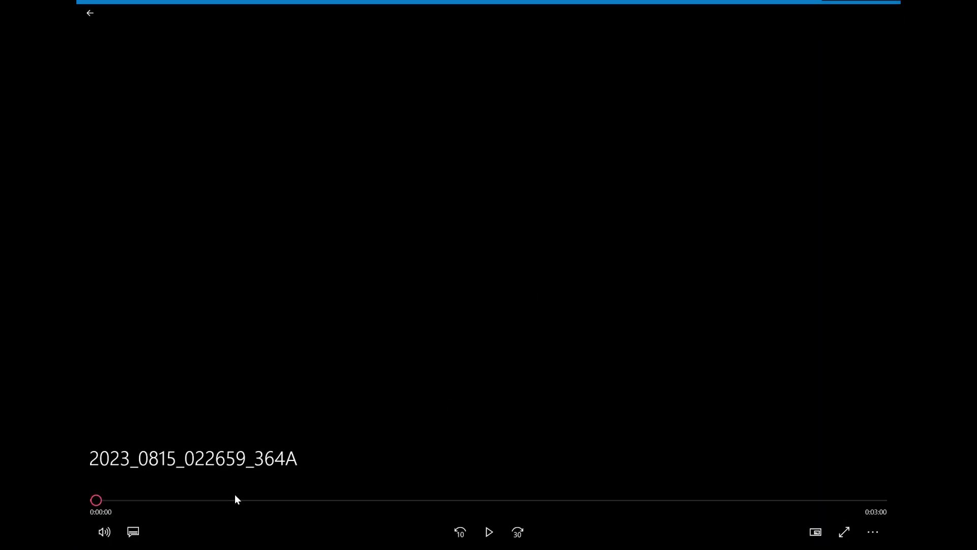
{"action": "left_click_drag", "start_coordinate": [258, 485], "coordinate": [432, 488]}
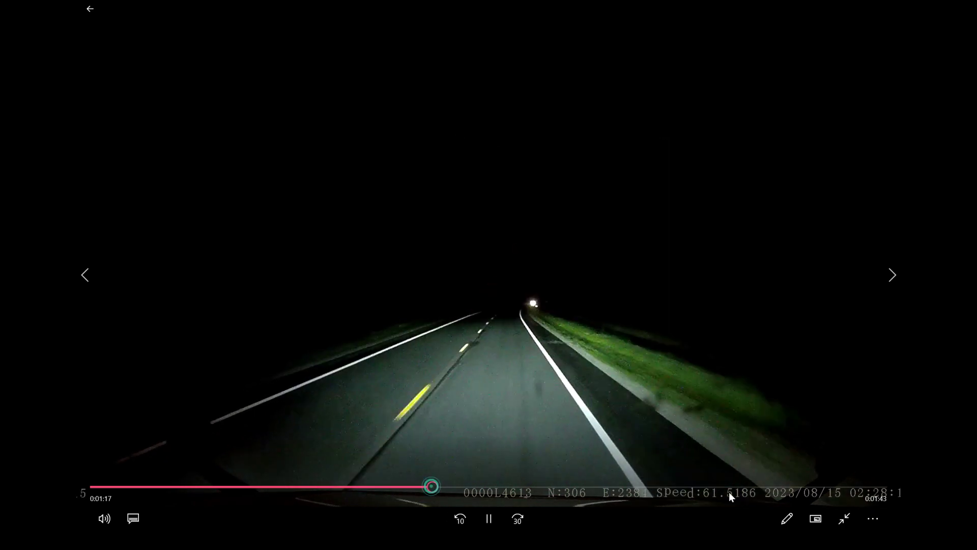
{"action": "left_click", "coordinate": [854, 515]}
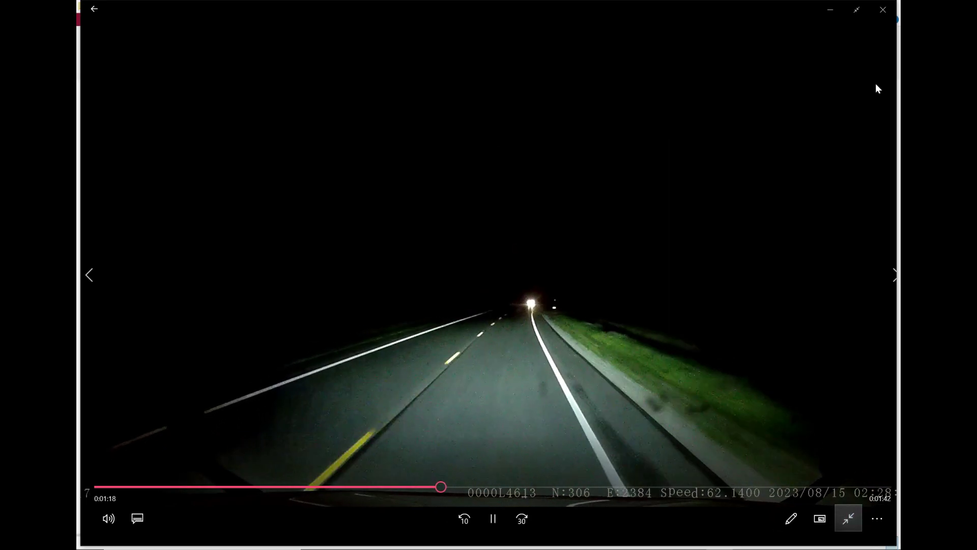
{"action": "left_click", "coordinate": [887, 14]}
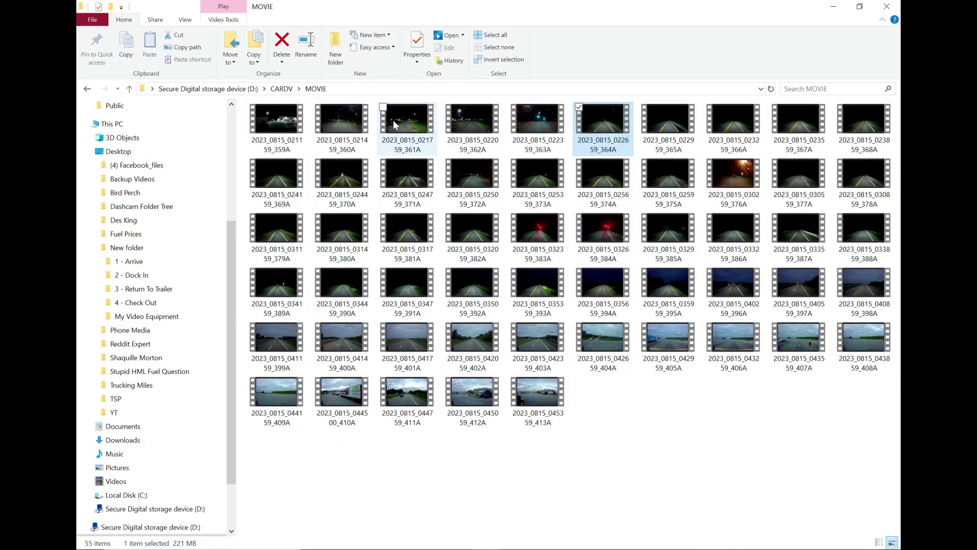
Step: Move the clips from 2023_0815_021159_359A through 2023_0815_022659_364A into the 4 - Check Out folder
{"action": "left_click", "coordinate": [272, 134], "text": "shift"}
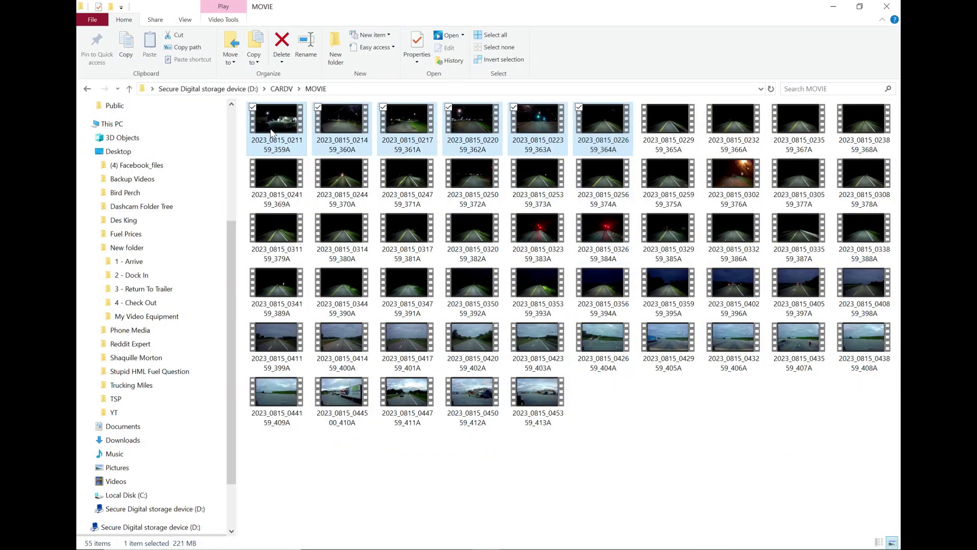
{"action": "left_click", "coordinate": [230, 61]}
{"action": "left_click", "coordinate": [158, 543]}
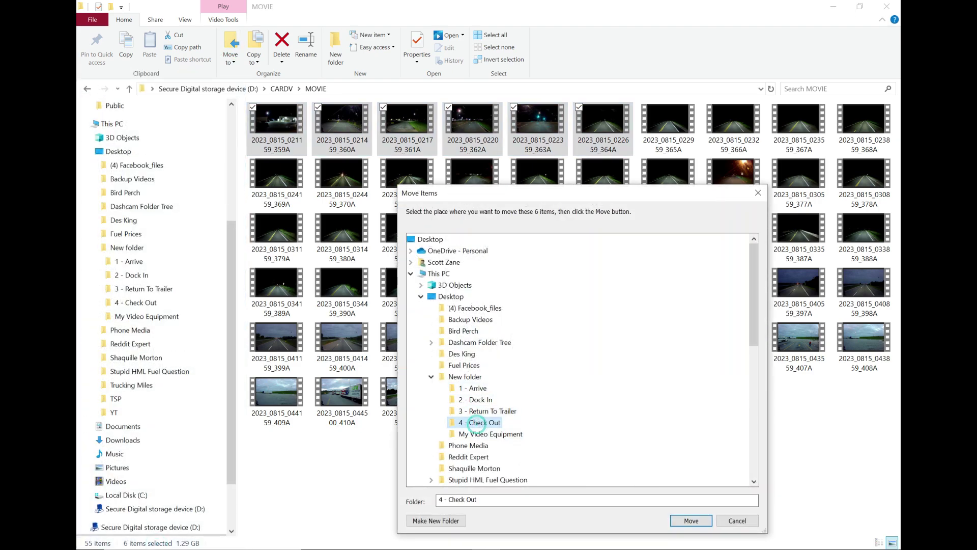
{"action": "left_click", "coordinate": [692, 520]}
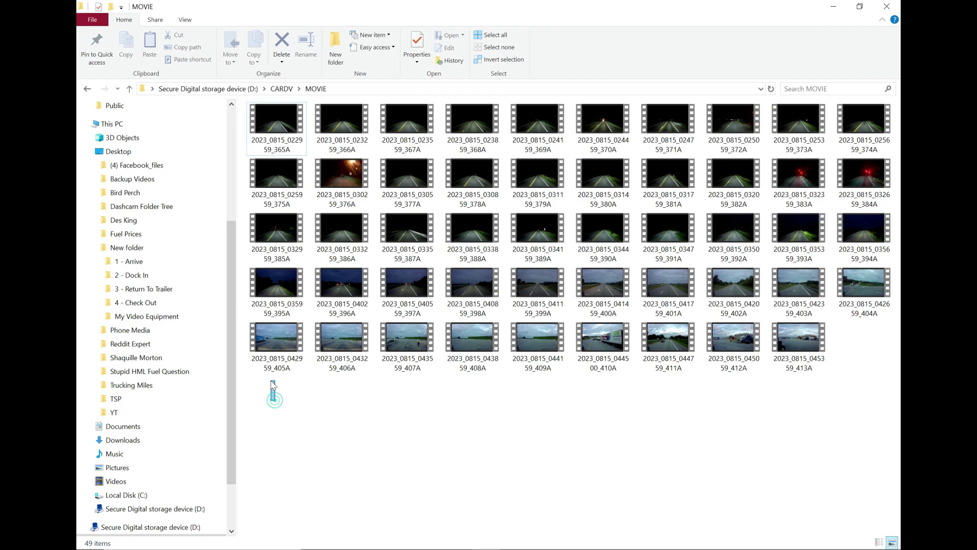
Step: Delete all the remaining clips, 2023_0815_022959_365A through 2023_0815_045359_413A, from the SD card's MOVIE folder
{"action": "left_click_drag", "start_coordinate": [271, 380], "coordinate": [859, 126]}
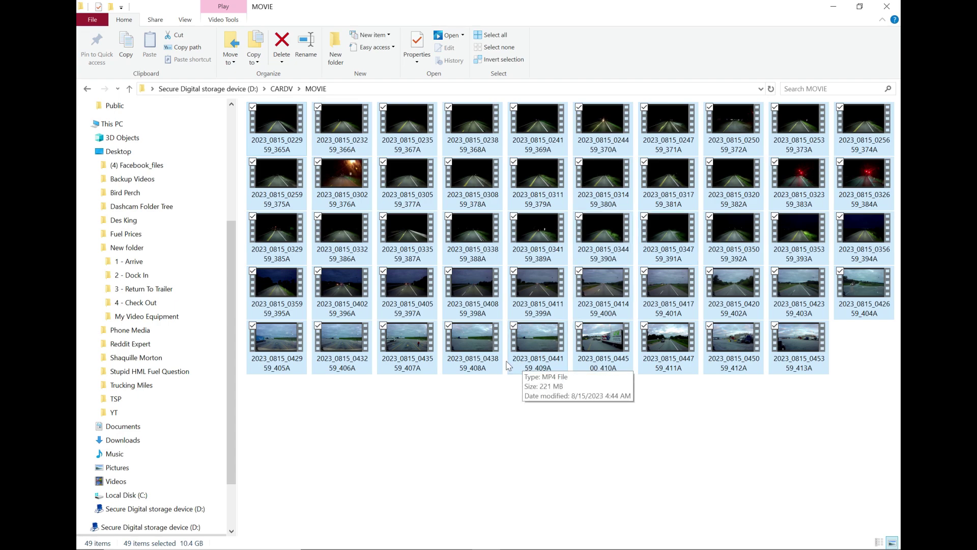
{"action": "key", "text": "Delete"}
{"action": "key", "text": "Return"}
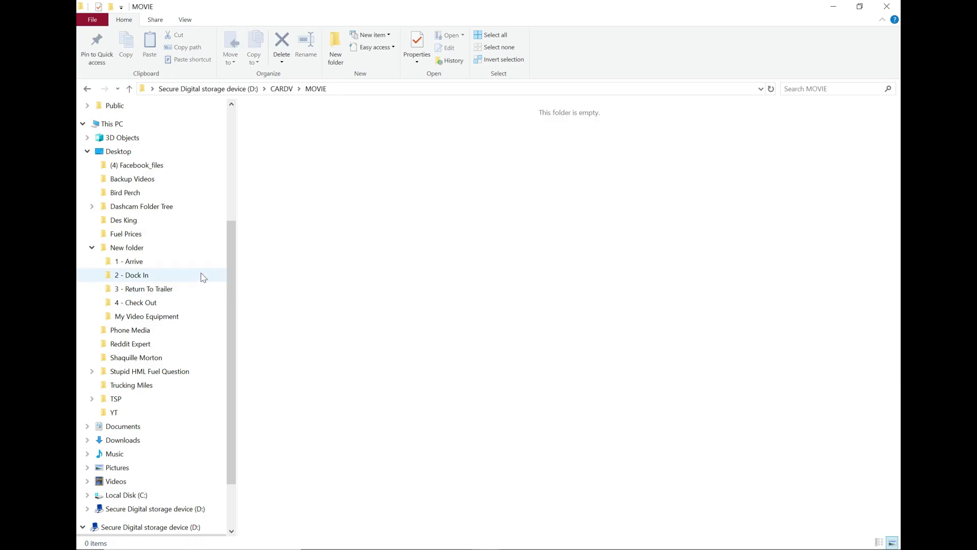
Step: Show the drives under This PC and check the Secure Digital storage device (D:)
{"action": "left_click", "coordinate": [126, 125]}
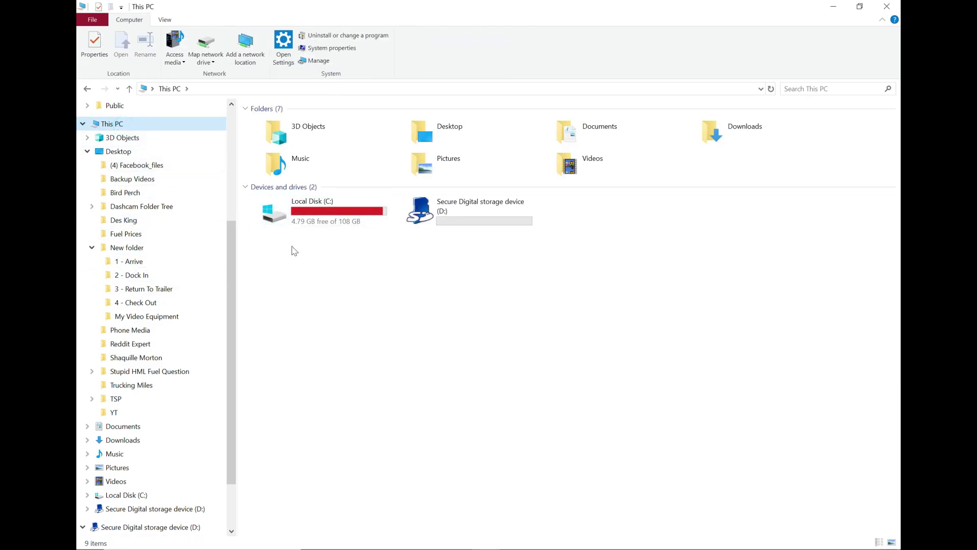
{"action": "right_click", "coordinate": [467, 215]}
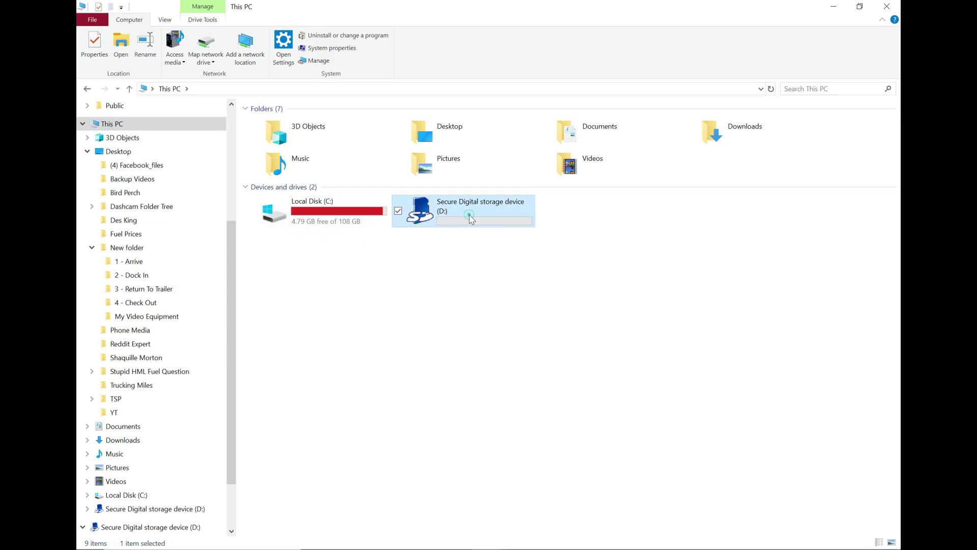
{"action": "left_click", "coordinate": [335, 373]}
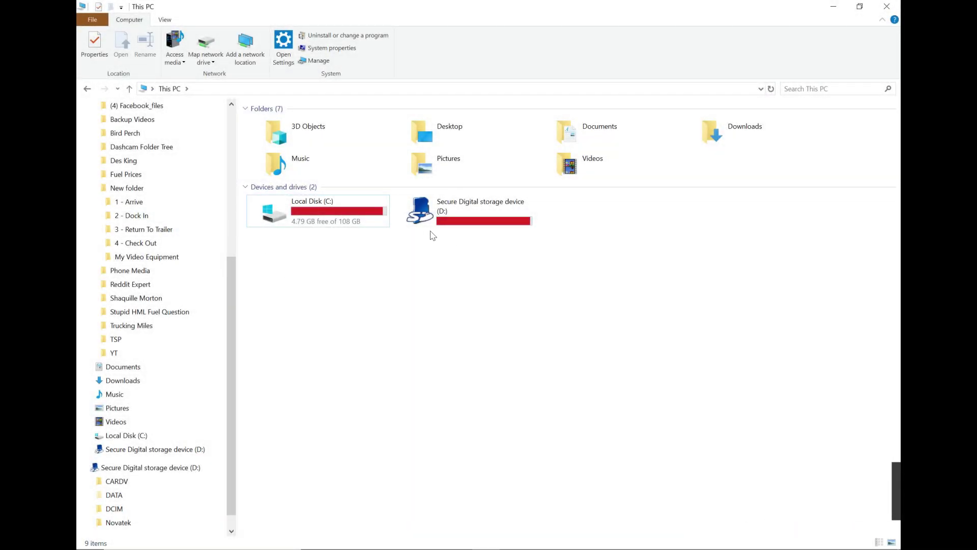
Step: Check the clip times in the desktop's 1 - Arrive folder and open the F folder under DCIM on the SD card
{"action": "left_click", "coordinate": [131, 202]}
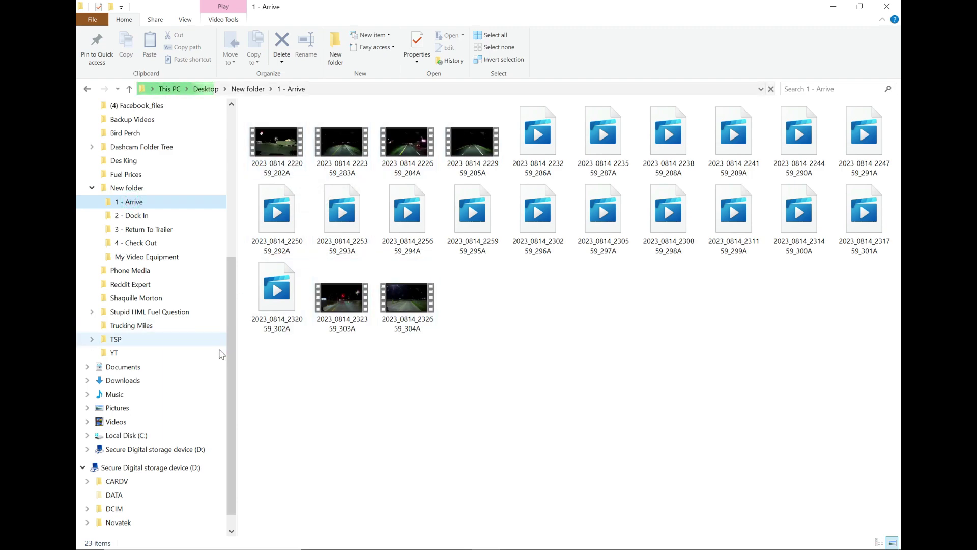
{"action": "scroll", "coordinate": [237, 313], "scroll_direction": "down", "scroll_amount": 2}
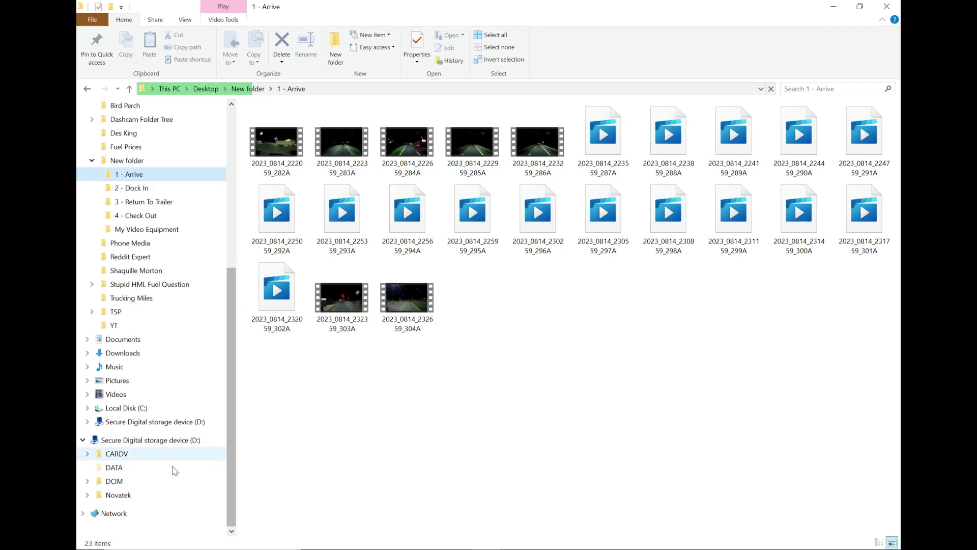
{"action": "left_click", "coordinate": [88, 481]}
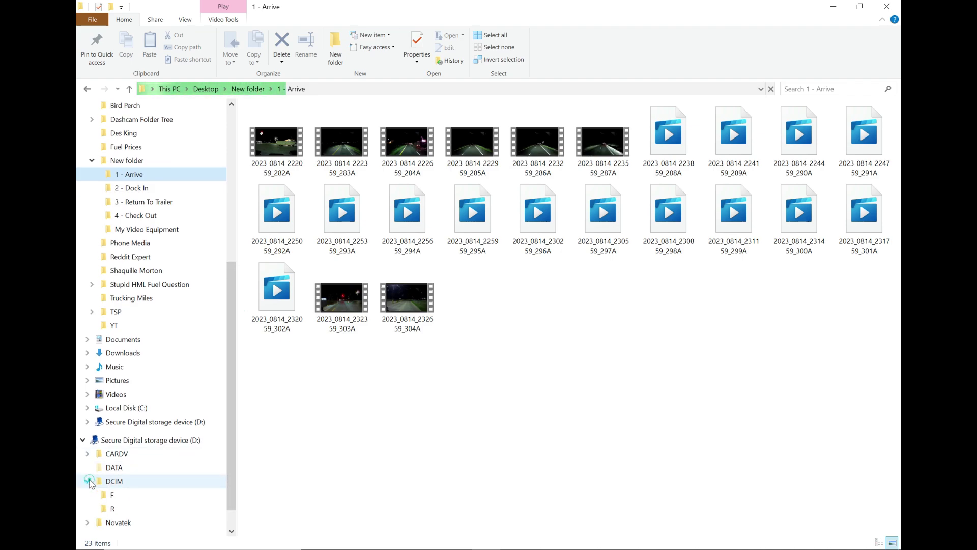
{"action": "left_click", "coordinate": [121, 497]}
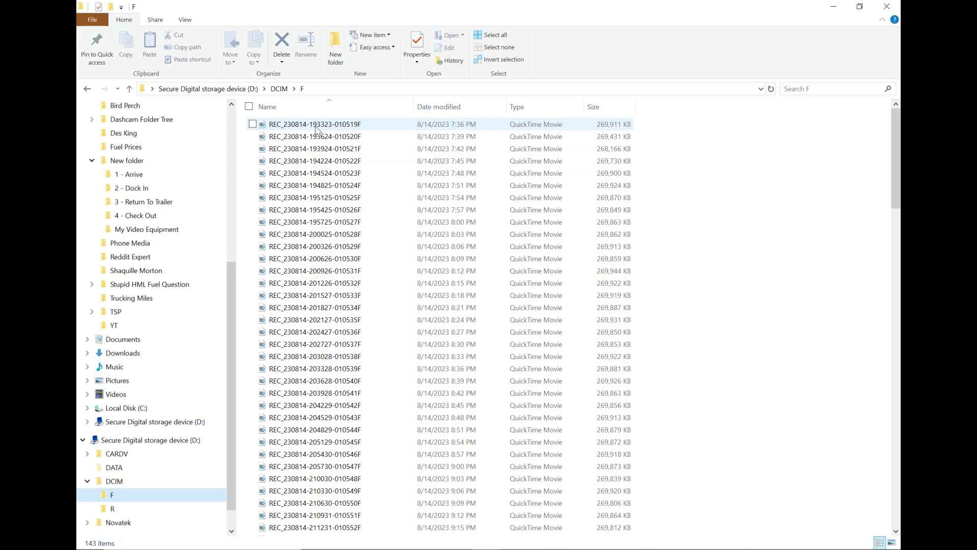
{"action": "left_click", "coordinate": [316, 129]}
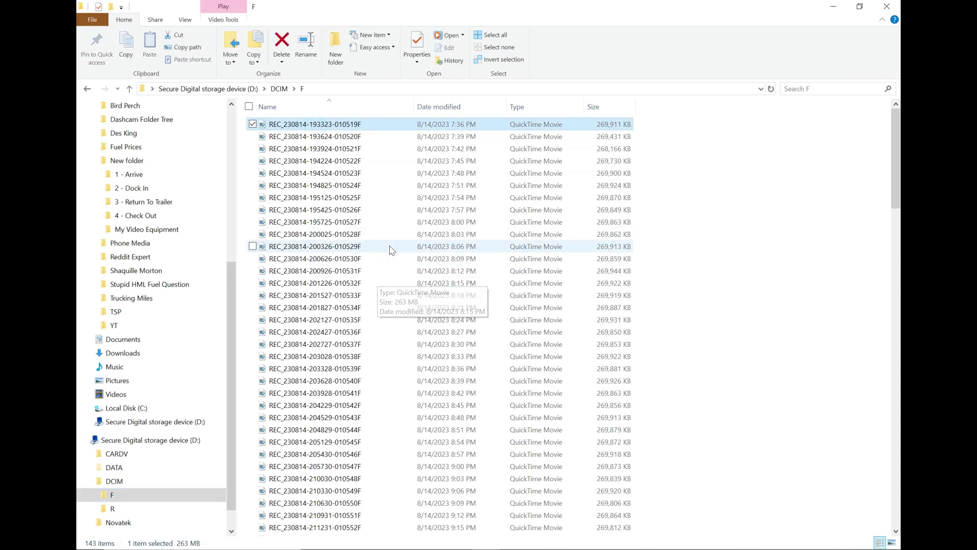
{"action": "scroll", "coordinate": [383, 285], "scroll_direction": "down", "scroll_amount": 12}
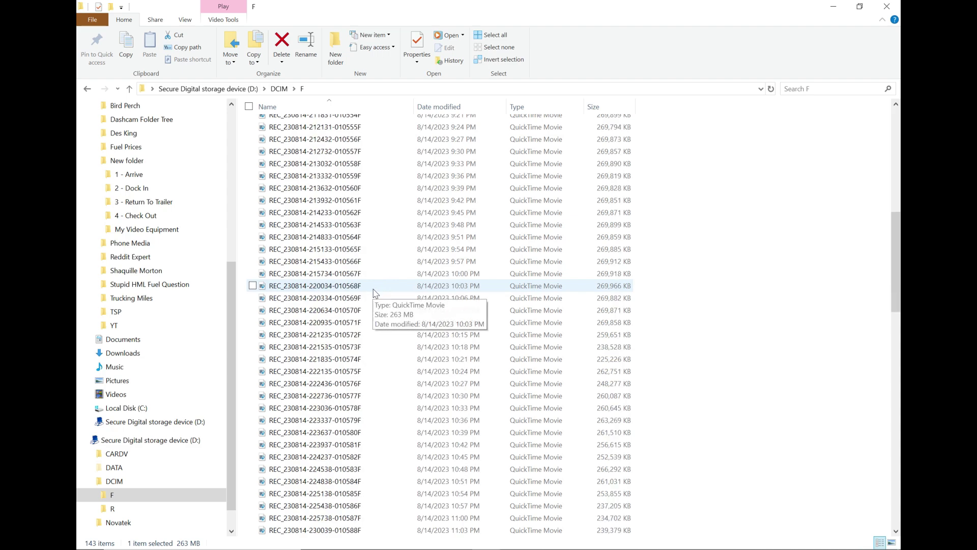
{"action": "scroll", "coordinate": [375, 293], "scroll_direction": "down", "scroll_amount": 1}
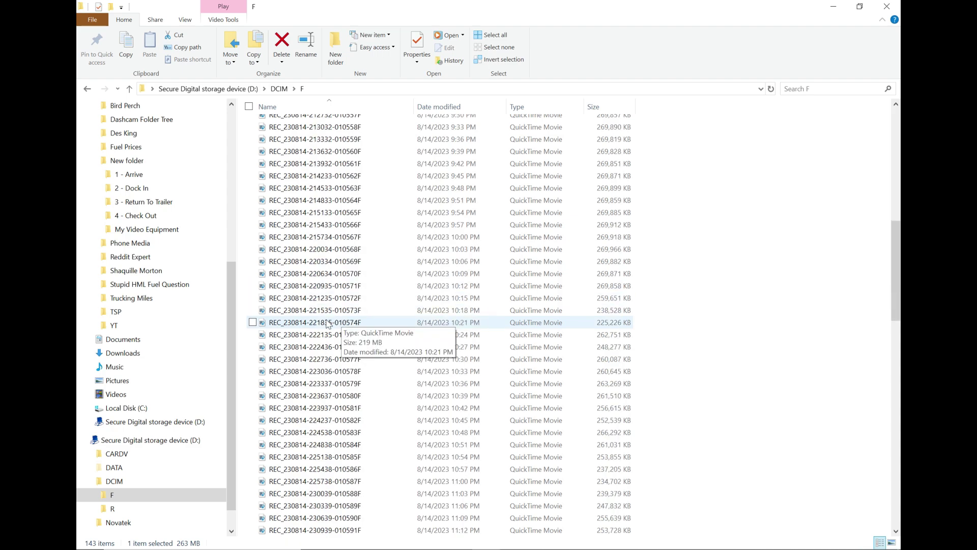
{"action": "left_click", "coordinate": [322, 308], "text": "shift"}
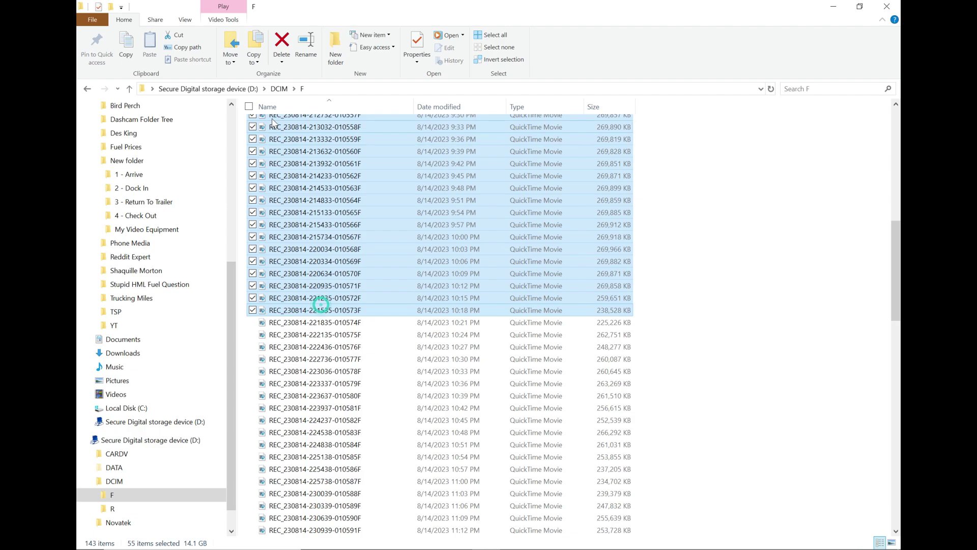
{"action": "left_click", "coordinate": [281, 39]}
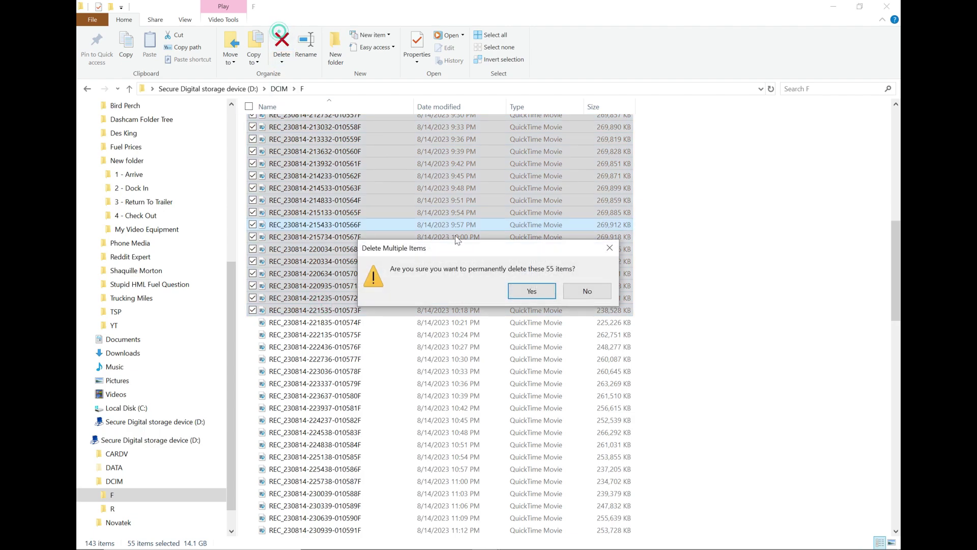
{"action": "left_click", "coordinate": [529, 289]}
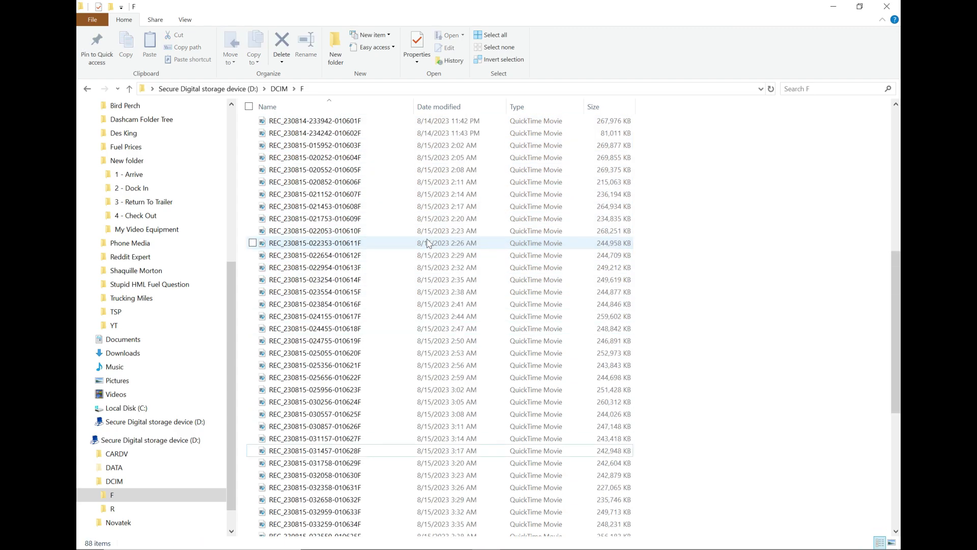
{"action": "left_click", "coordinate": [322, 124]}
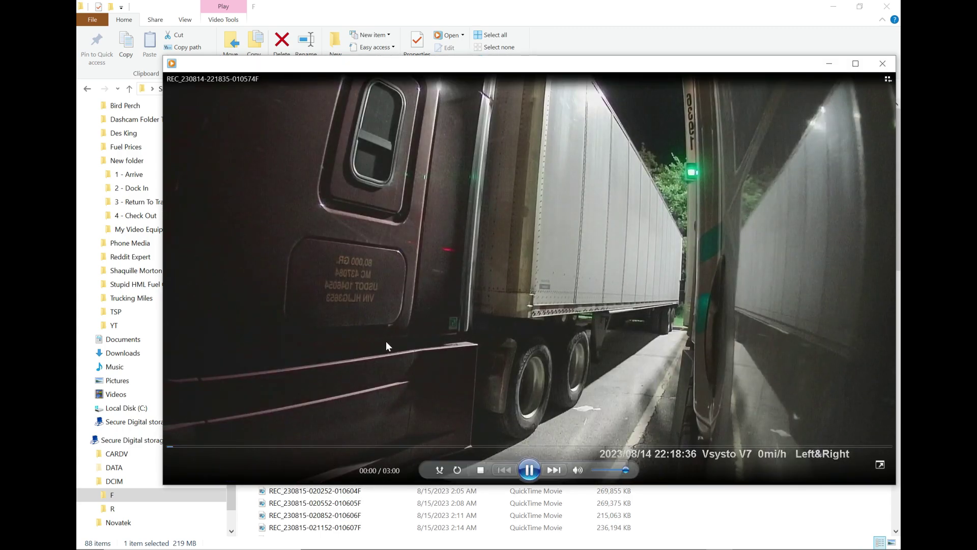
{"action": "left_click", "coordinate": [280, 447]}
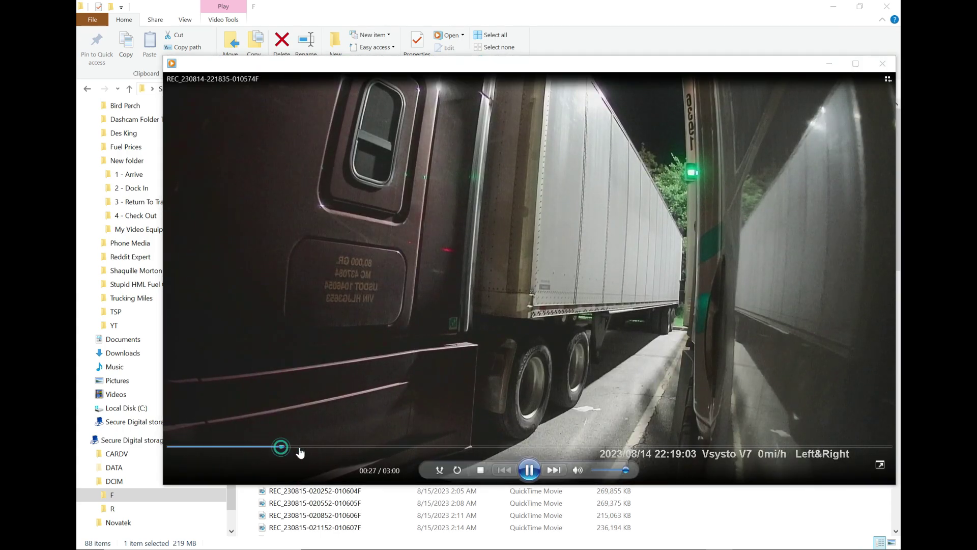
{"action": "left_click", "coordinate": [450, 447]}
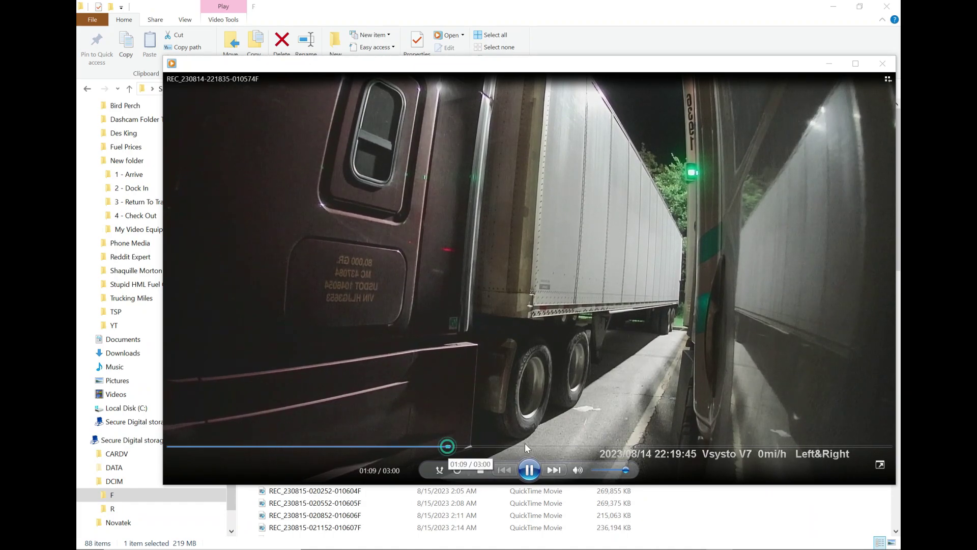
{"action": "left_click", "coordinate": [586, 447]}
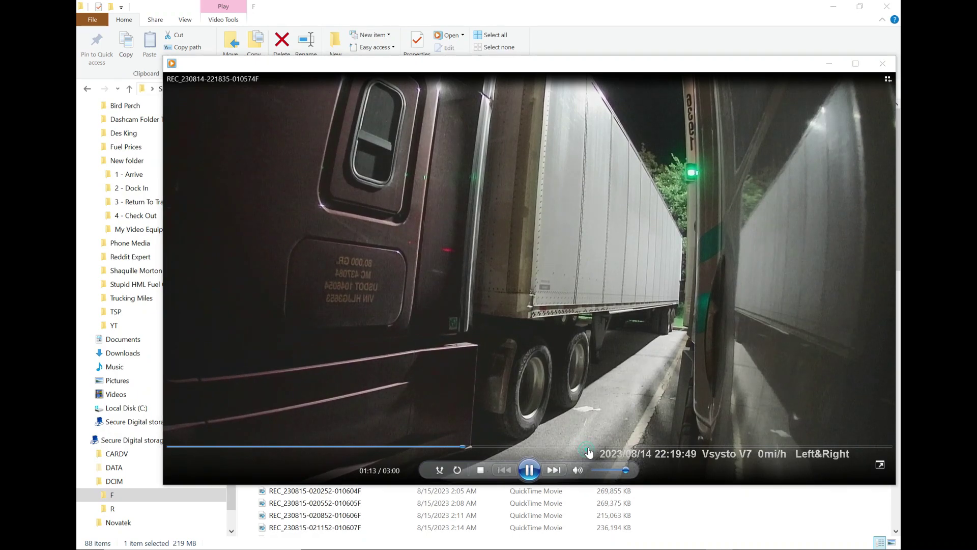
{"action": "left_click", "coordinate": [661, 447]}
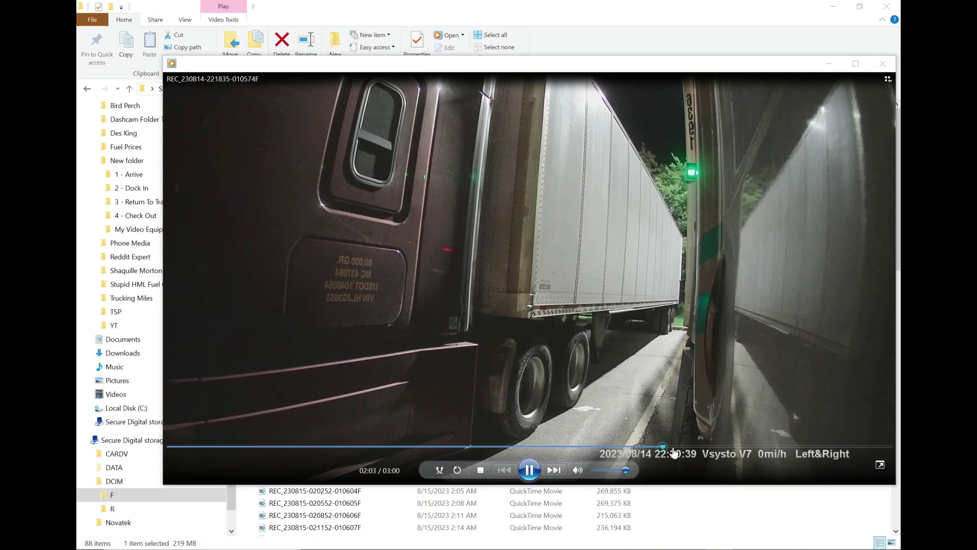
{"action": "left_click", "coordinate": [744, 447]}
{"action": "left_click", "coordinate": [820, 447]}
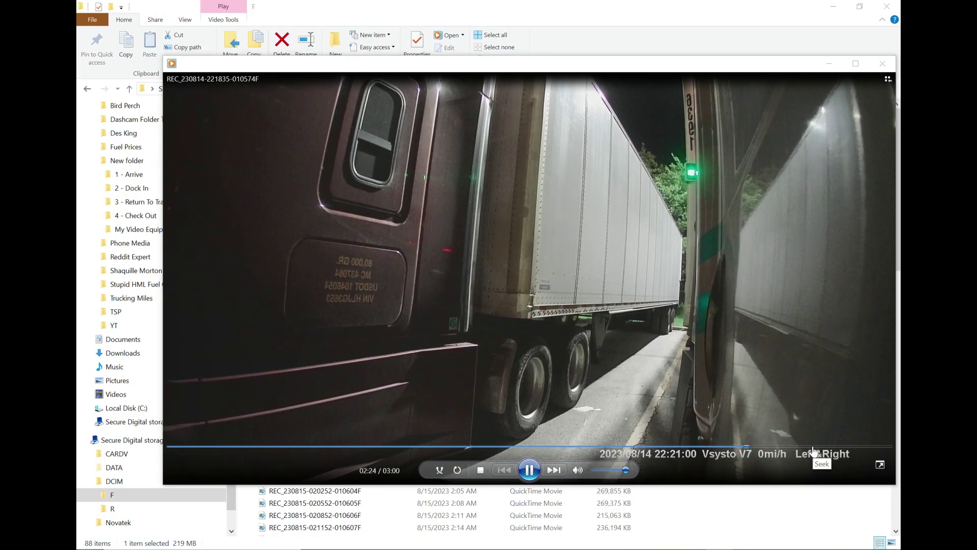
{"action": "left_click", "coordinate": [846, 447]}
{"action": "left_click", "coordinate": [863, 447]}
{"action": "left_click", "coordinate": [871, 447]}
{"action": "left_click", "coordinate": [879, 447]}
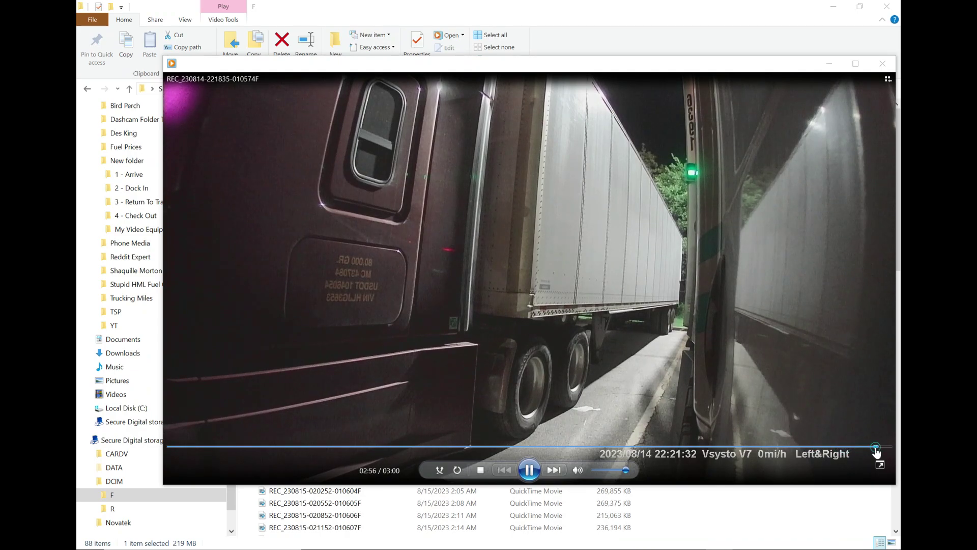
{"action": "left_click", "coordinate": [883, 64]}
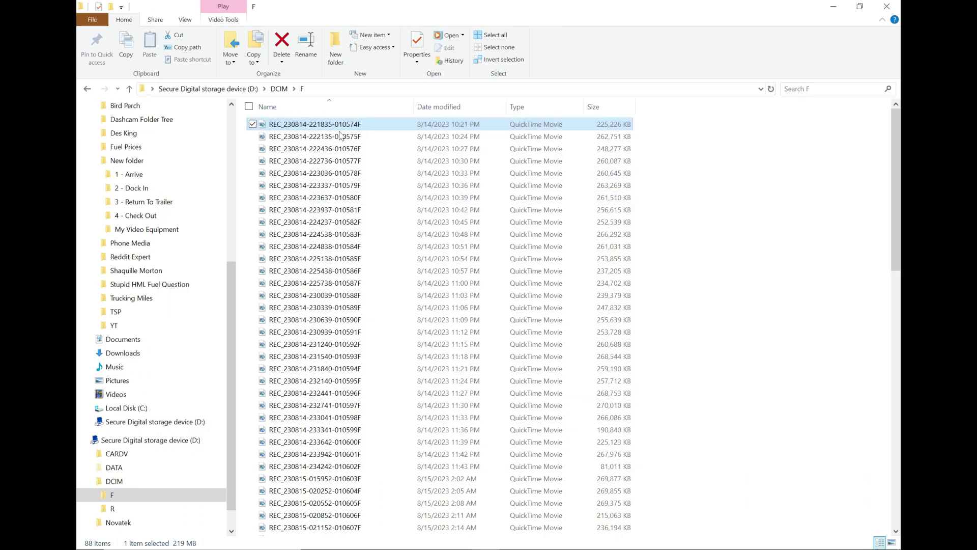
{"action": "double_click", "coordinate": [318, 137]}
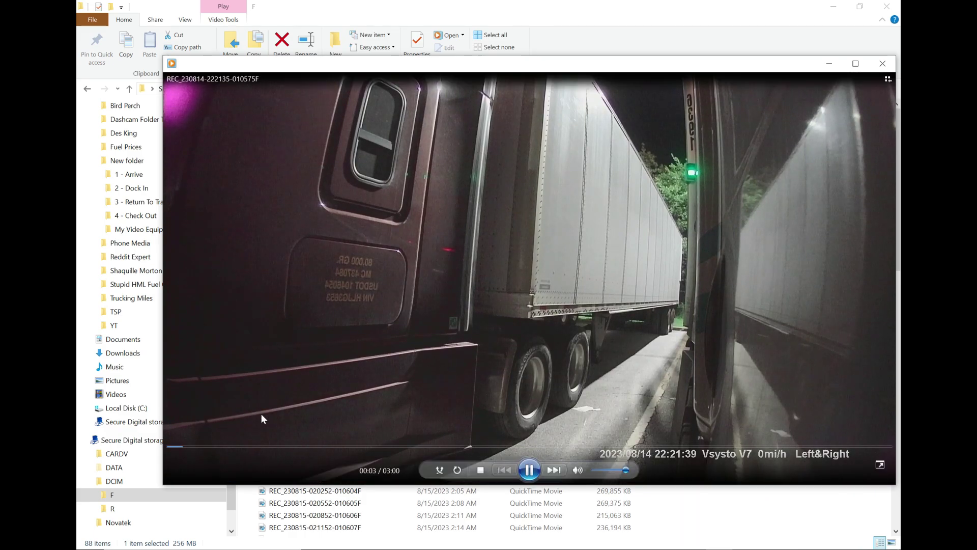
{"action": "left_click_drag", "start_coordinate": [236, 447], "coordinate": [463, 448]}
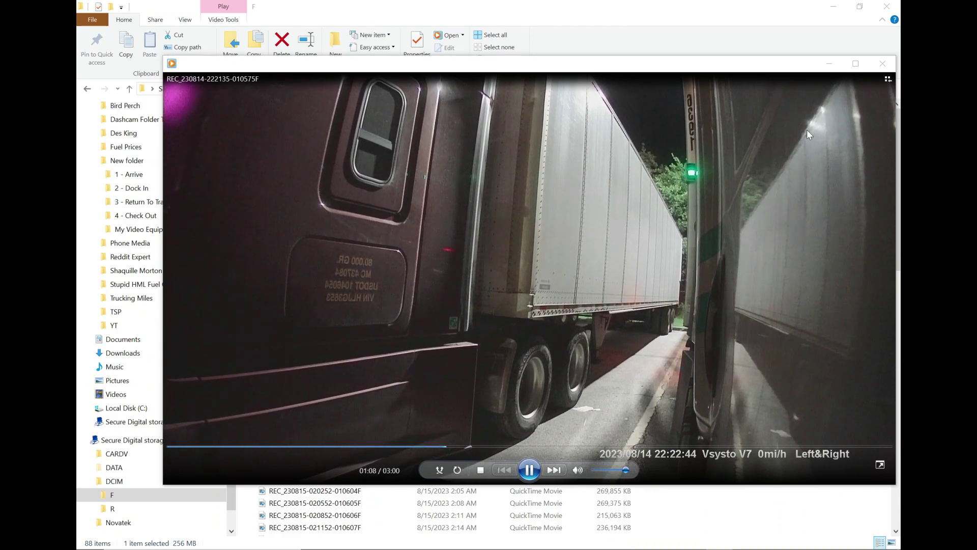
{"action": "left_click", "coordinate": [883, 63]}
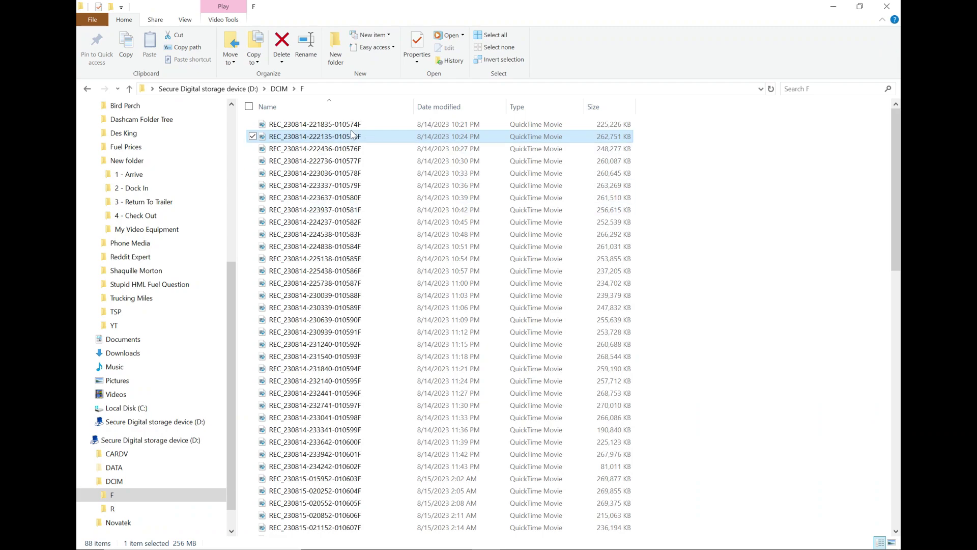
{"action": "left_click", "coordinate": [320, 124]}
{"action": "key", "text": "Delete"}
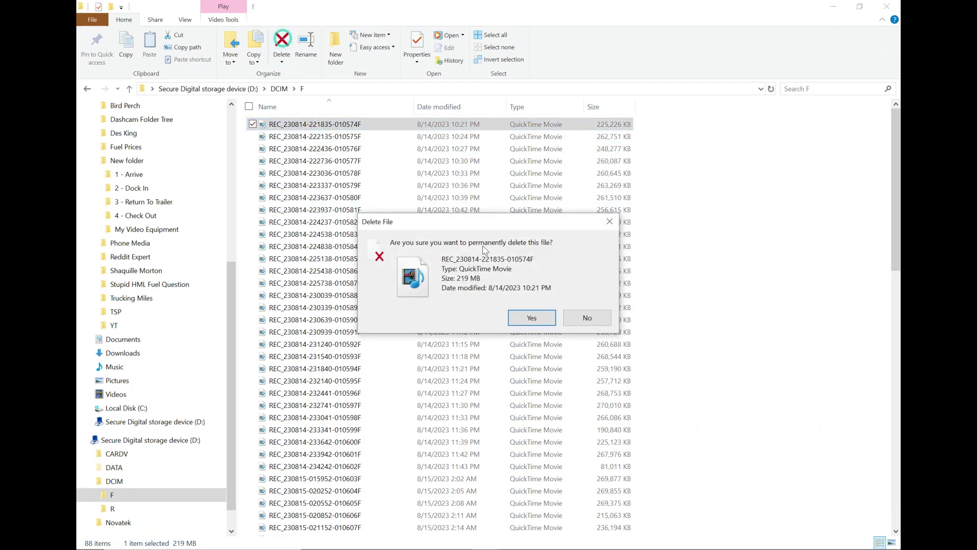
{"action": "left_click", "coordinate": [548, 317]}
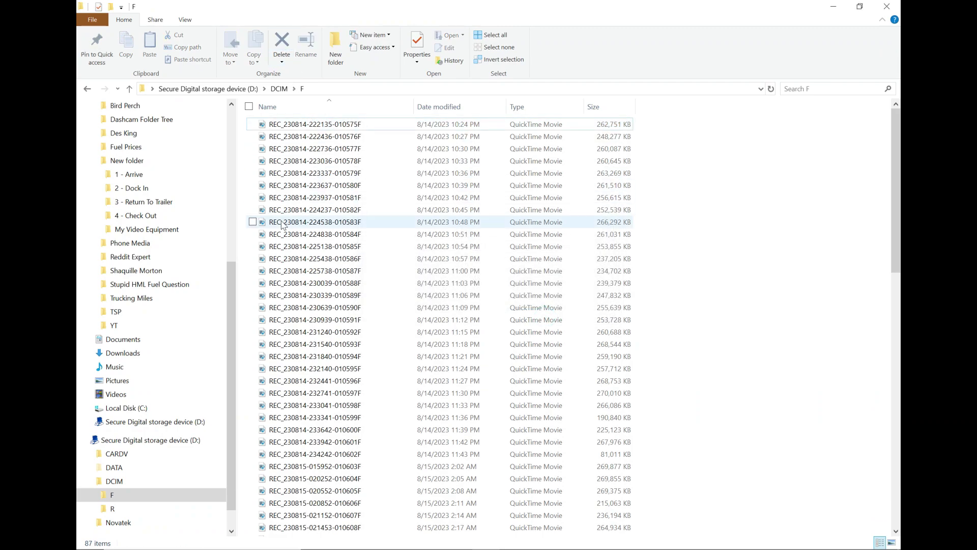
{"action": "left_click", "coordinate": [134, 175]}
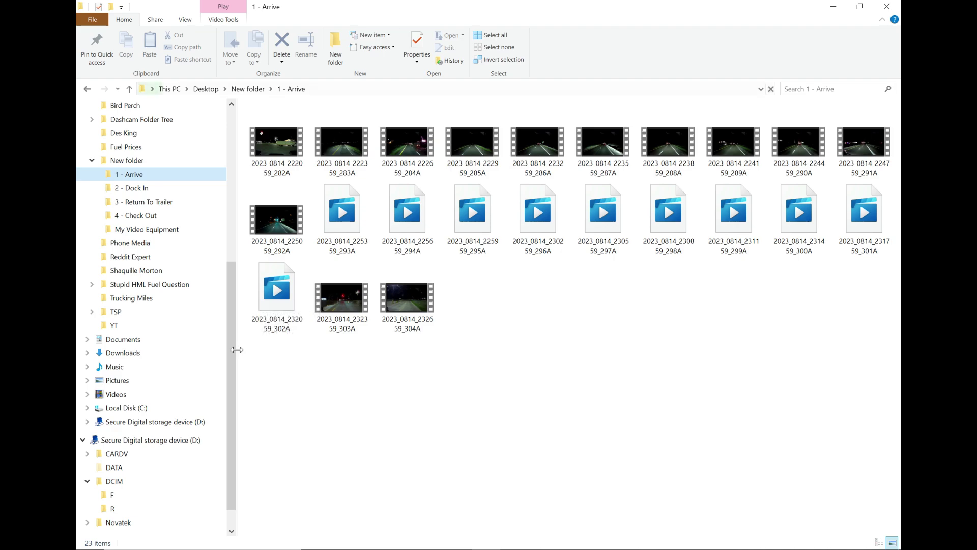
{"action": "scroll", "coordinate": [152, 433], "scroll_direction": "down", "scroll_amount": 1}
{"action": "left_click", "coordinate": [115, 483]}
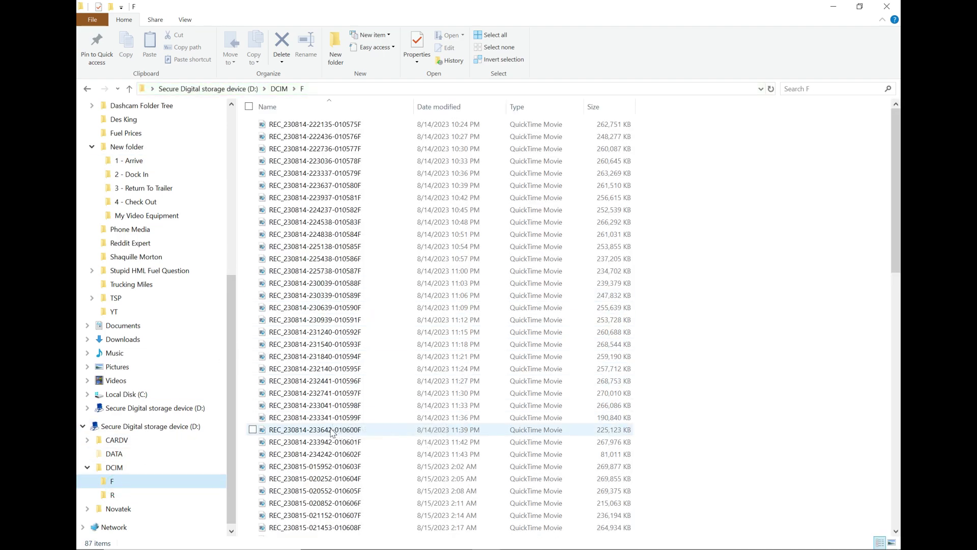
{"action": "left_click", "coordinate": [331, 431]}
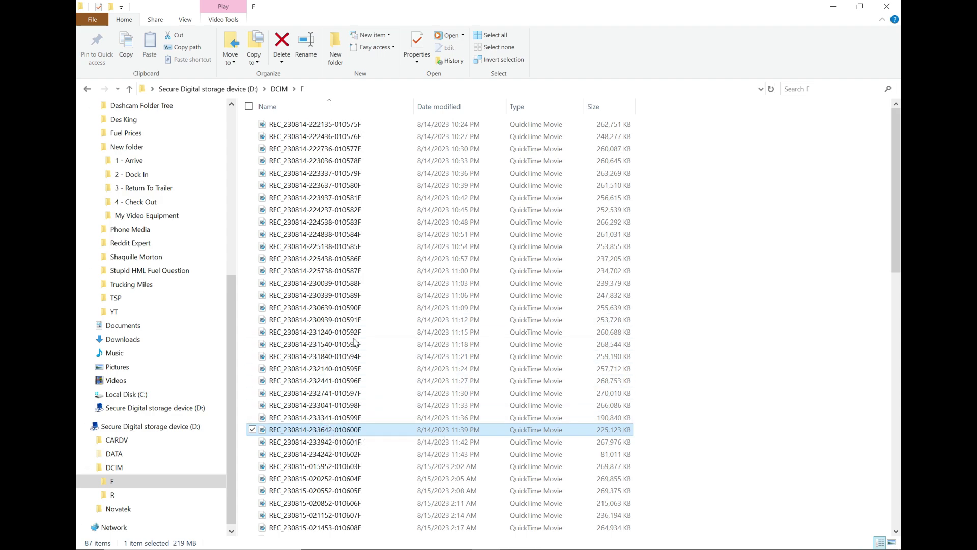
{"action": "left_click", "coordinate": [312, 129], "text": "shift"}
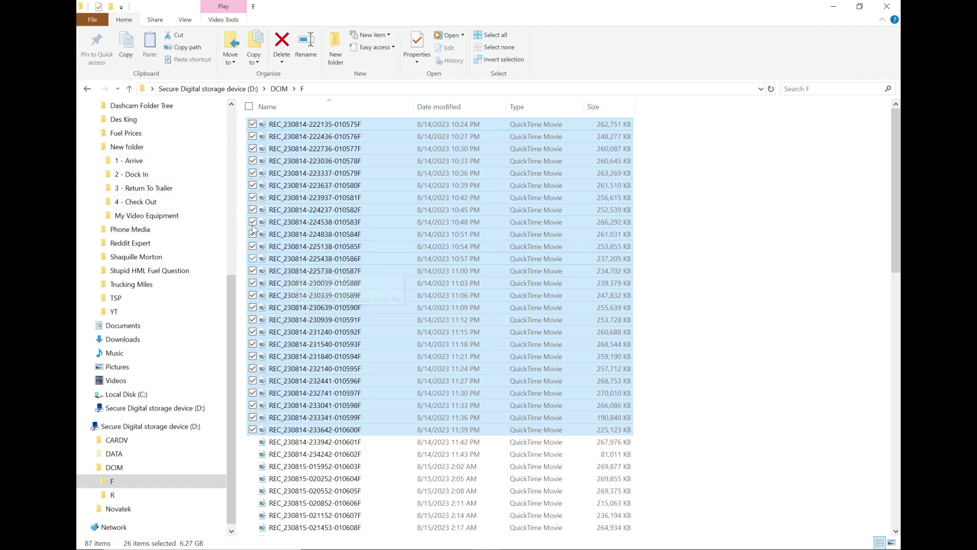
Step: Move all five folders from the desktop's New folder into DCIM\F on the Secure Digital storage device (D:), and open that F folder
{"action": "left_click", "coordinate": [127, 147]}
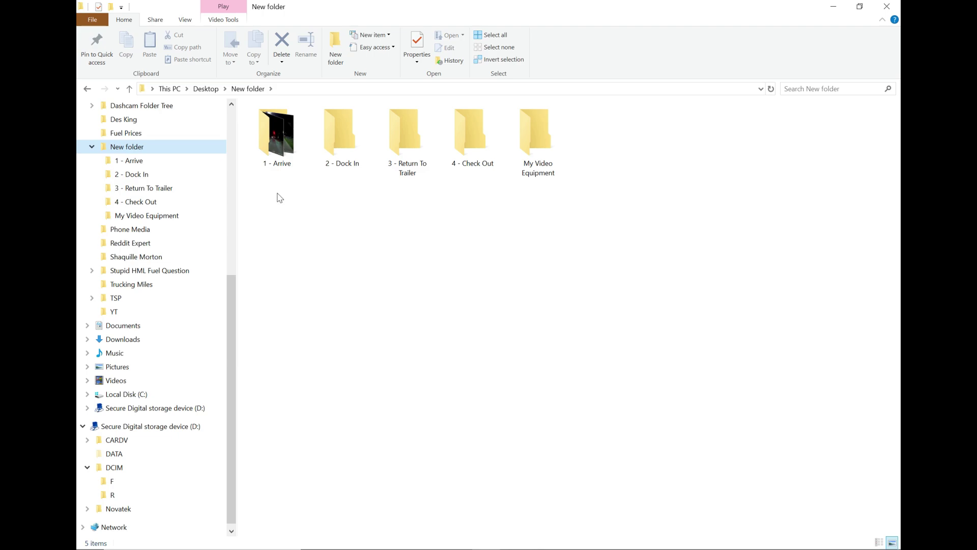
{"action": "left_click_drag", "start_coordinate": [275, 200], "coordinate": [569, 101]}
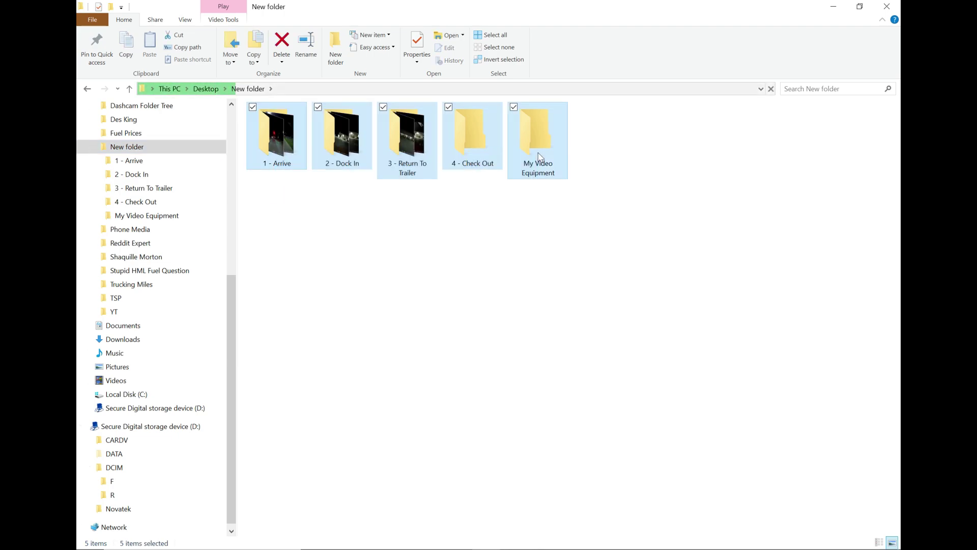
{"action": "left_click", "coordinate": [233, 60]}
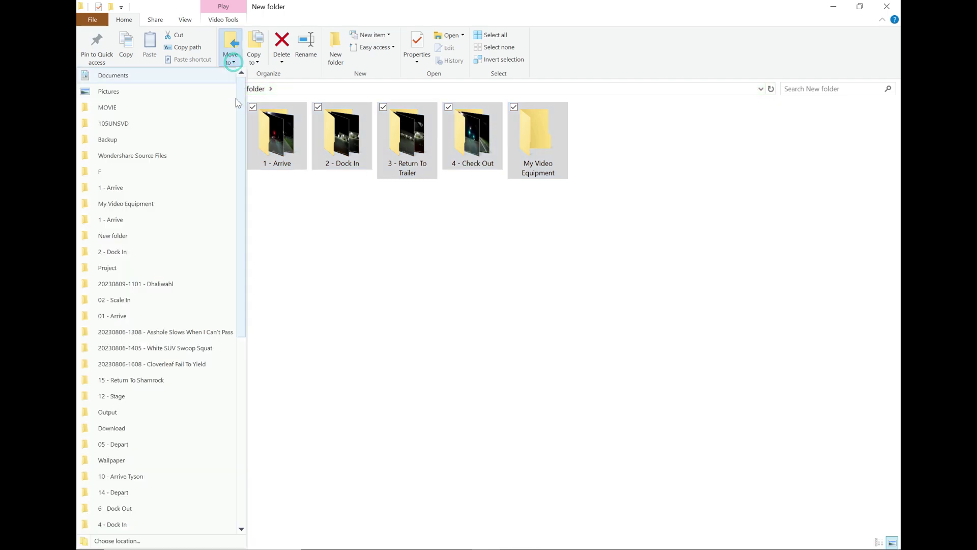
{"action": "left_click", "coordinate": [145, 541]}
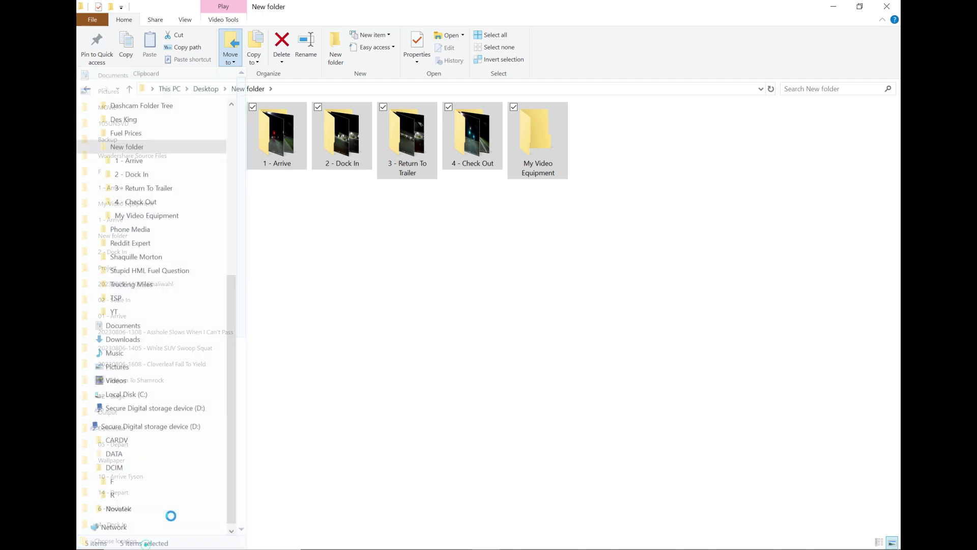
{"action": "scroll", "coordinate": [506, 389], "scroll_direction": "down", "scroll_amount": 7}
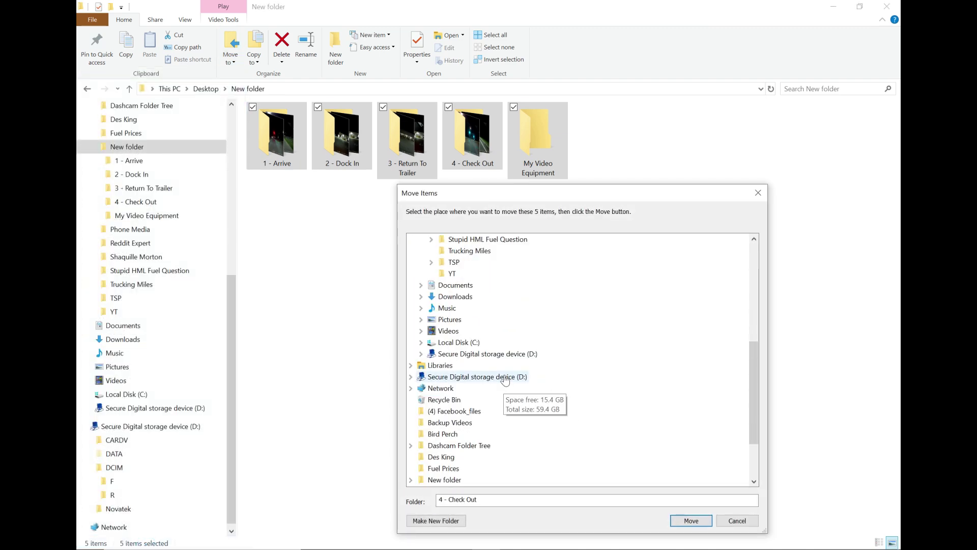
{"action": "left_click", "coordinate": [501, 356]}
{"action": "left_click", "coordinate": [457, 388]}
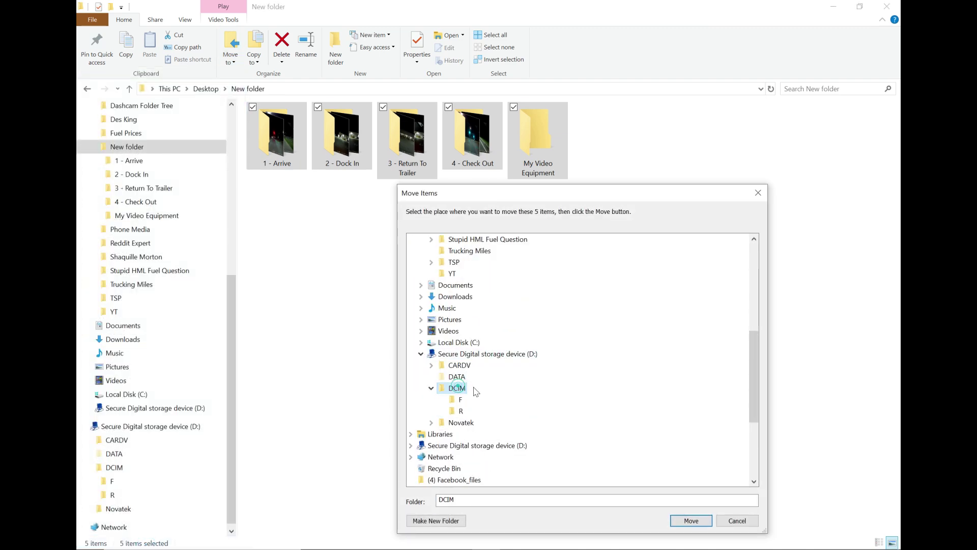
{"action": "left_click", "coordinate": [458, 400]}
{"action": "left_click", "coordinate": [683, 518]}
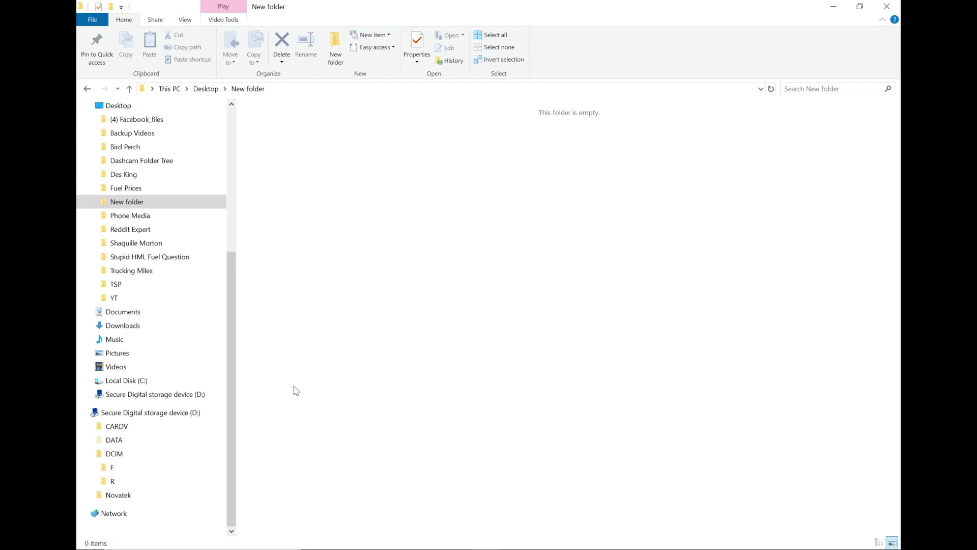
{"action": "left_click", "coordinate": [136, 468]}
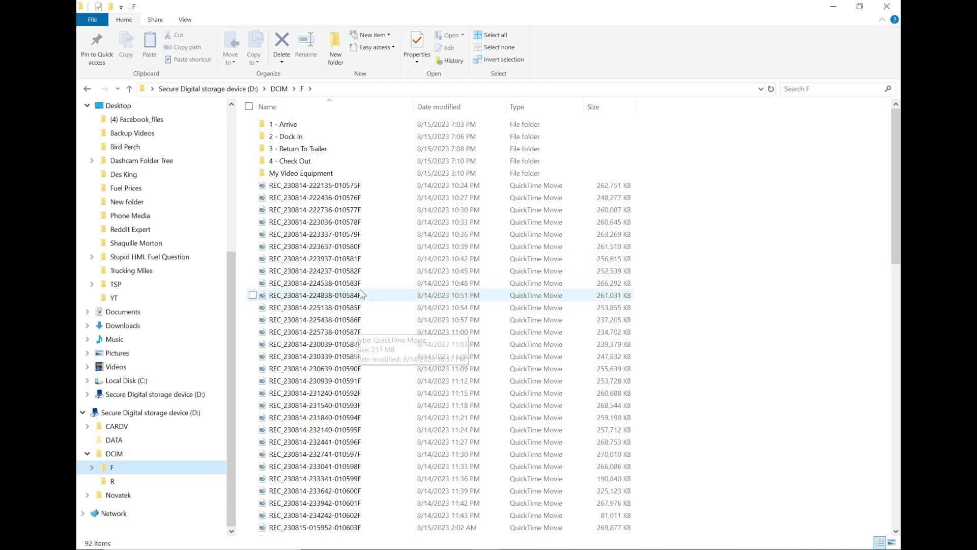
{"action": "left_click", "coordinate": [334, 186]}
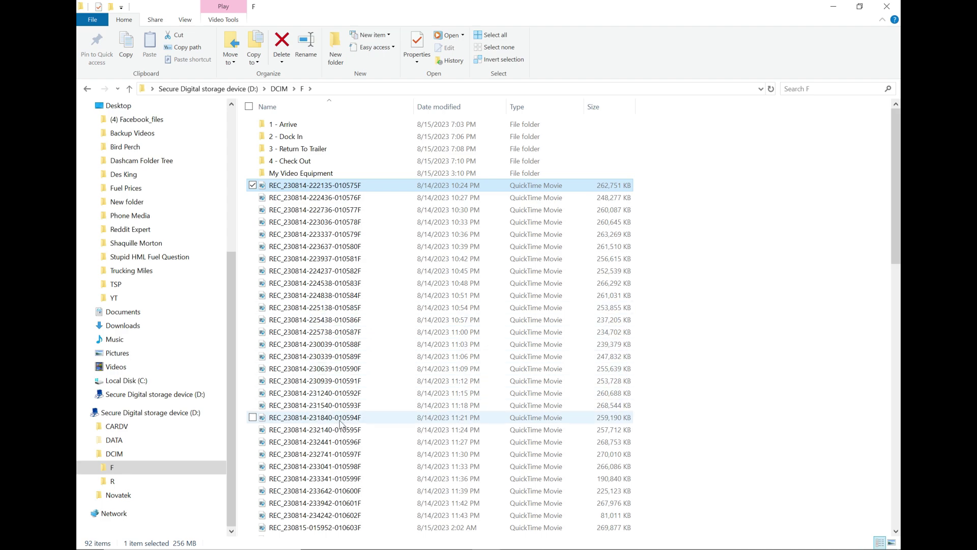
{"action": "left_click", "coordinate": [338, 490], "text": "shift"}
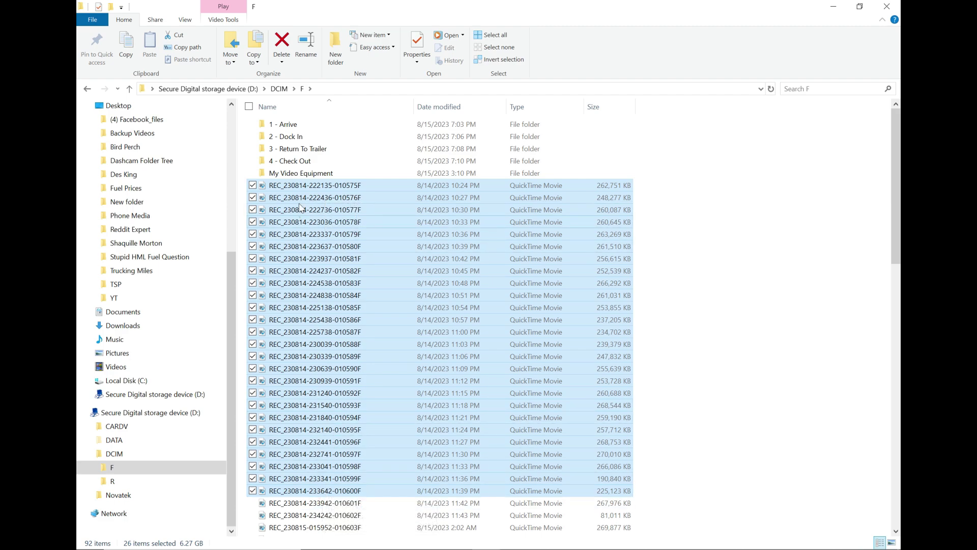
{"action": "left_click_drag", "start_coordinate": [300, 206], "coordinate": [294, 121]}
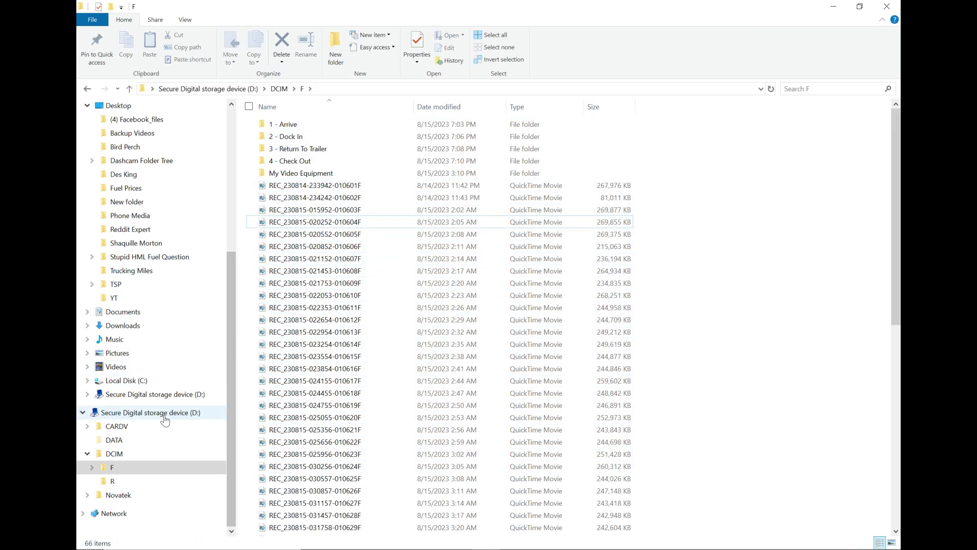
{"action": "left_click", "coordinate": [116, 481]}
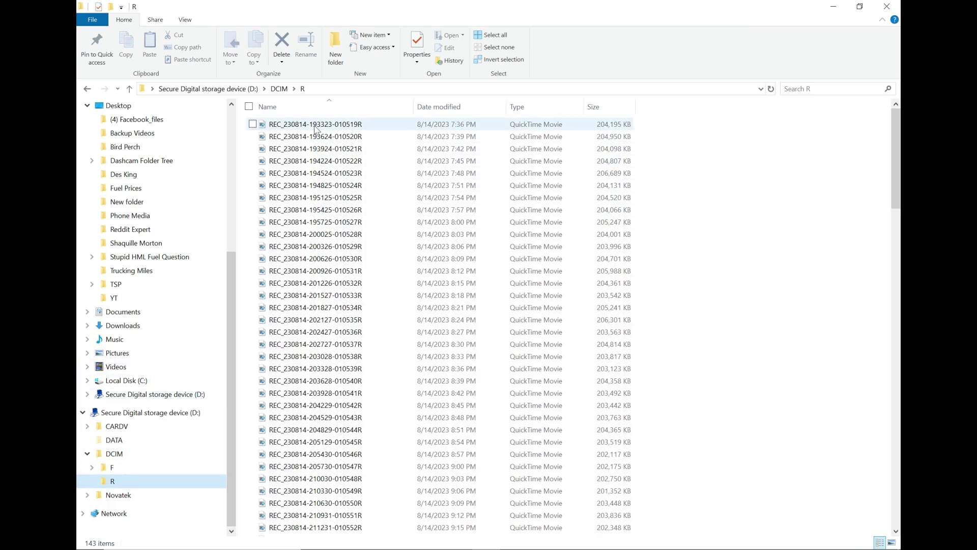
{"action": "left_click", "coordinate": [315, 127]}
{"action": "scroll", "coordinate": [357, 285], "scroll_direction": "down", "scroll_amount": 11}
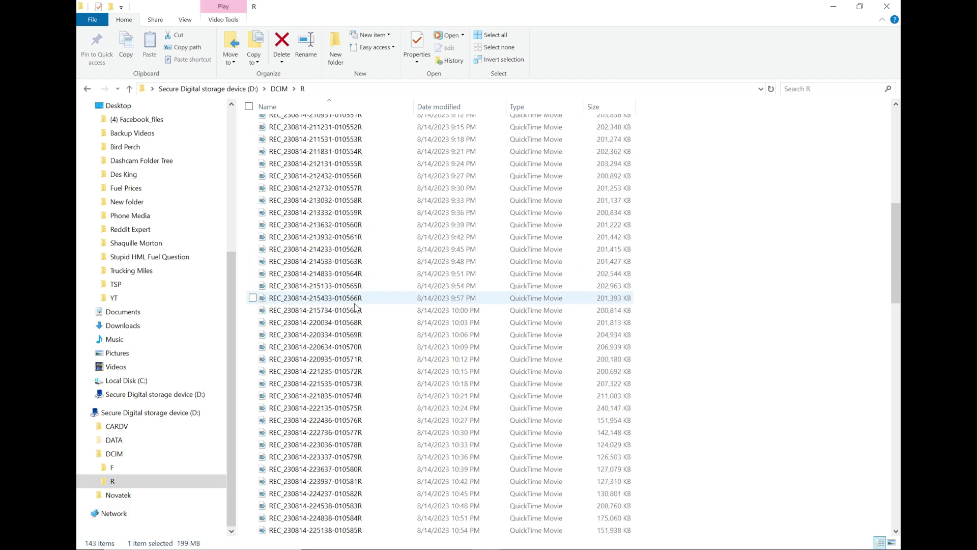
{"action": "left_click", "coordinate": [328, 397], "text": "shift"}
{"action": "left_click", "coordinate": [277, 39]}
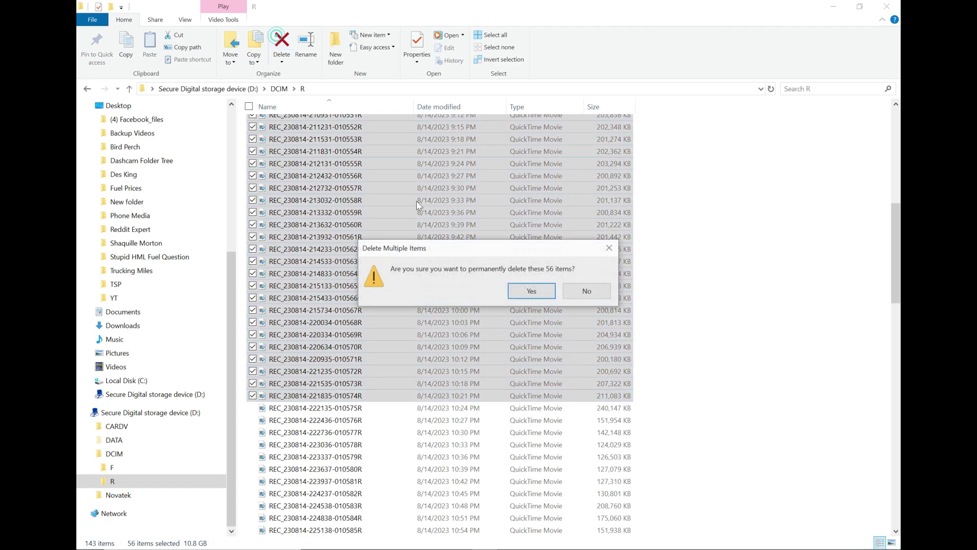
{"action": "left_click", "coordinate": [528, 289]}
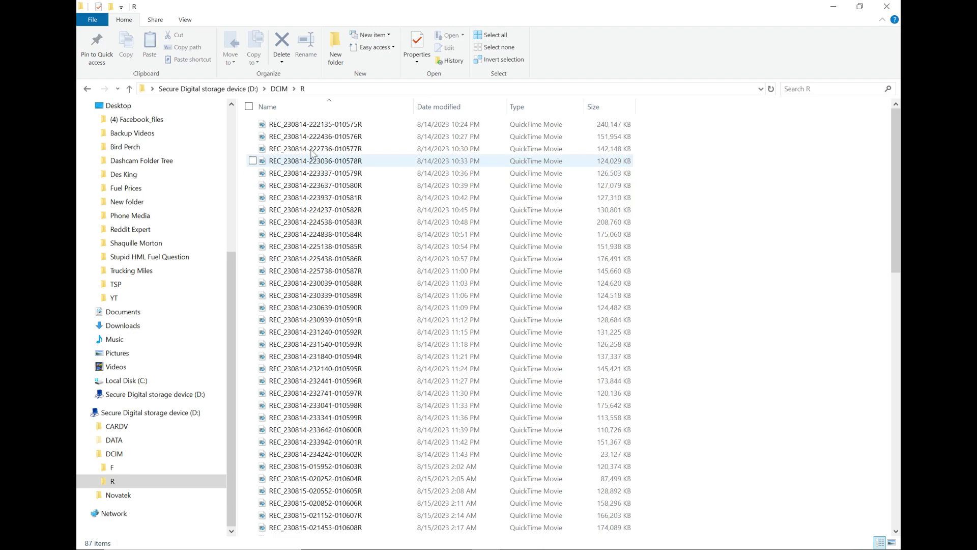
{"action": "left_click", "coordinate": [306, 124]}
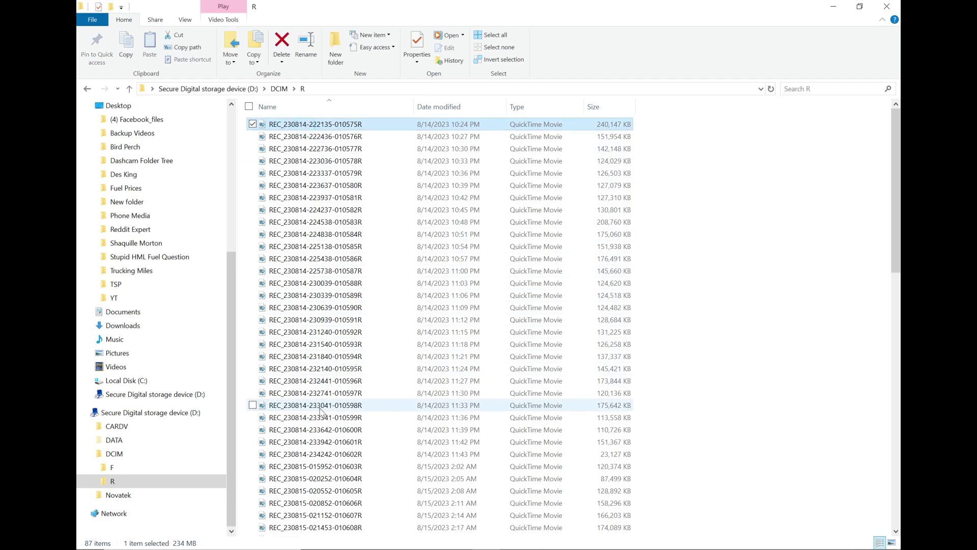
{"action": "left_click", "coordinate": [326, 429], "text": "shift"}
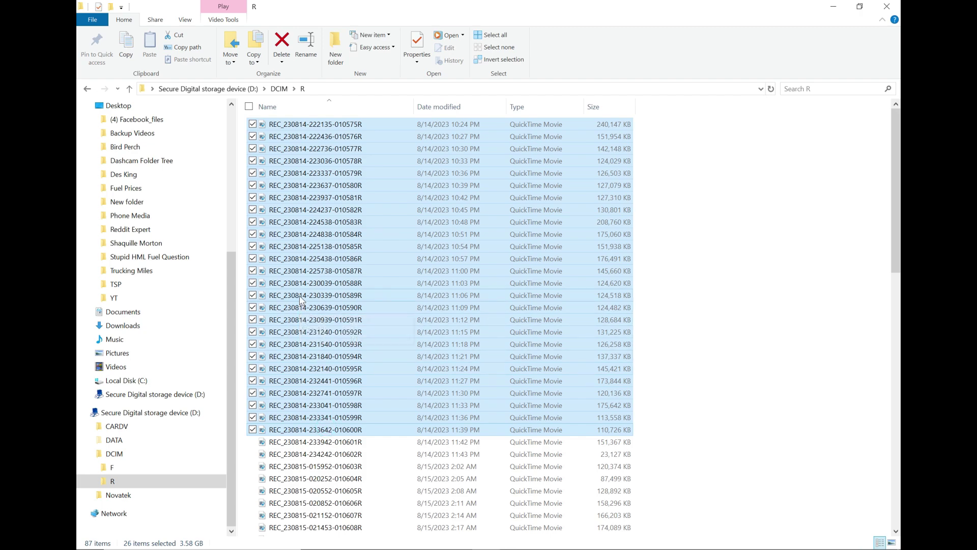
{"action": "left_click_drag", "start_coordinate": [298, 299], "coordinate": [298, 299]}
{"action": "left_click", "coordinate": [92, 468]}
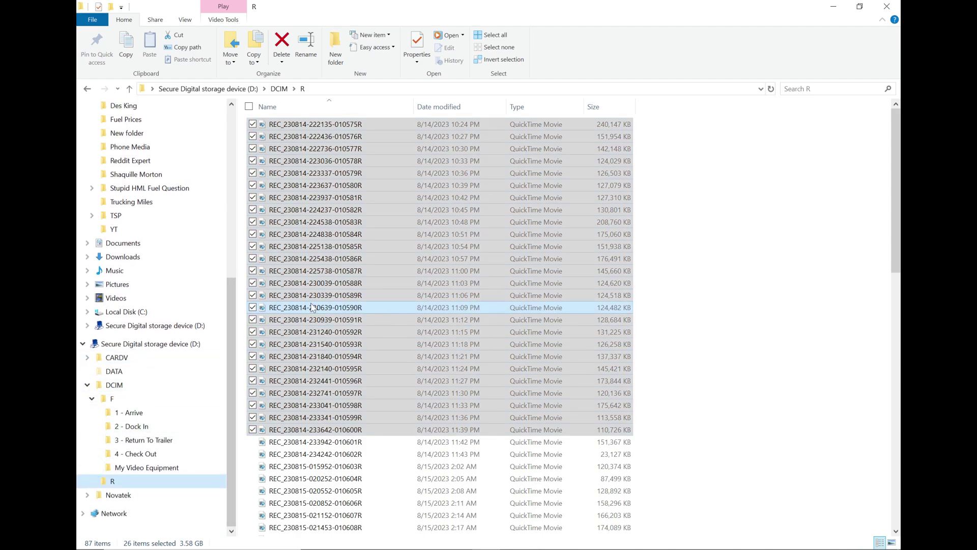
{"action": "left_click_drag", "start_coordinate": [312, 308], "coordinate": [172, 412]}
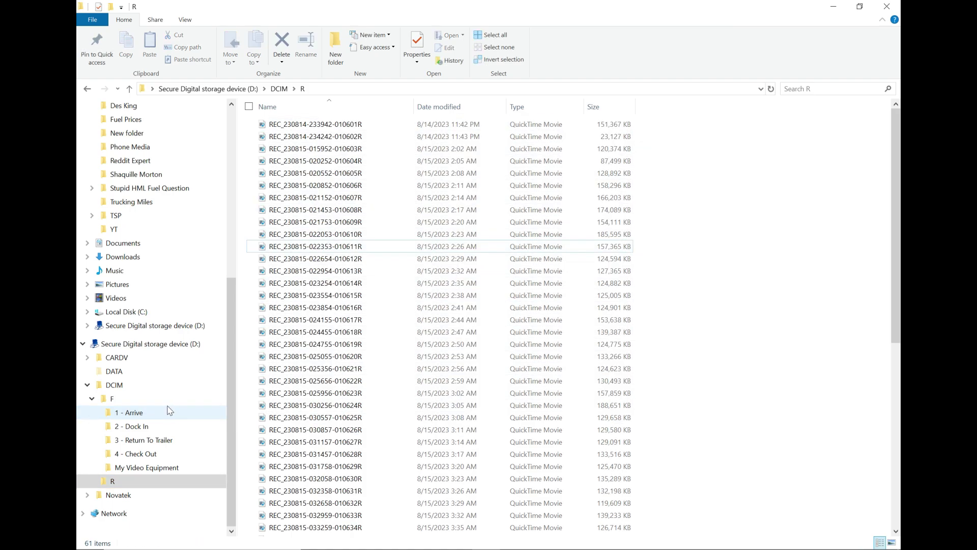
Step: Compare the clip times in 2 - Dock In with the clips remaining in the F folder
{"action": "left_click", "coordinate": [148, 399]}
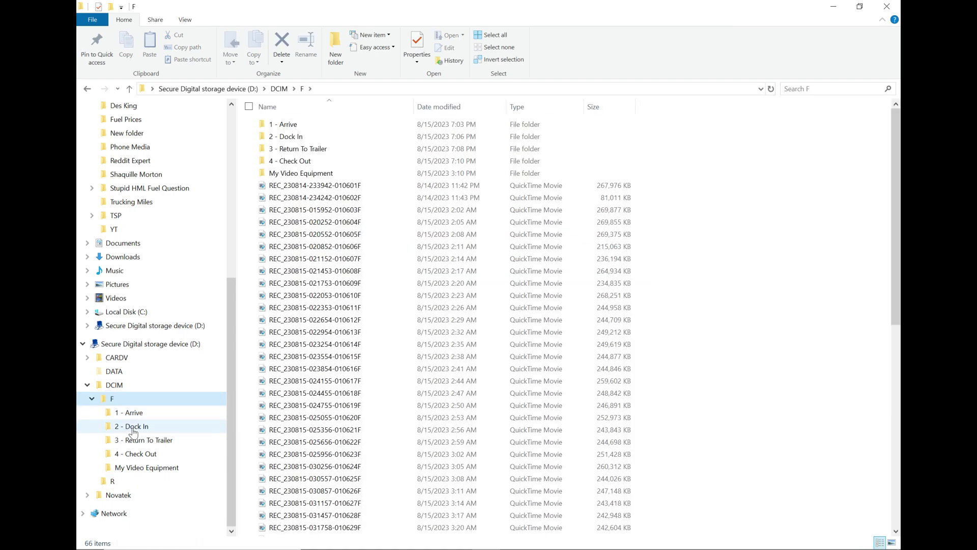
{"action": "left_click", "coordinate": [132, 427]}
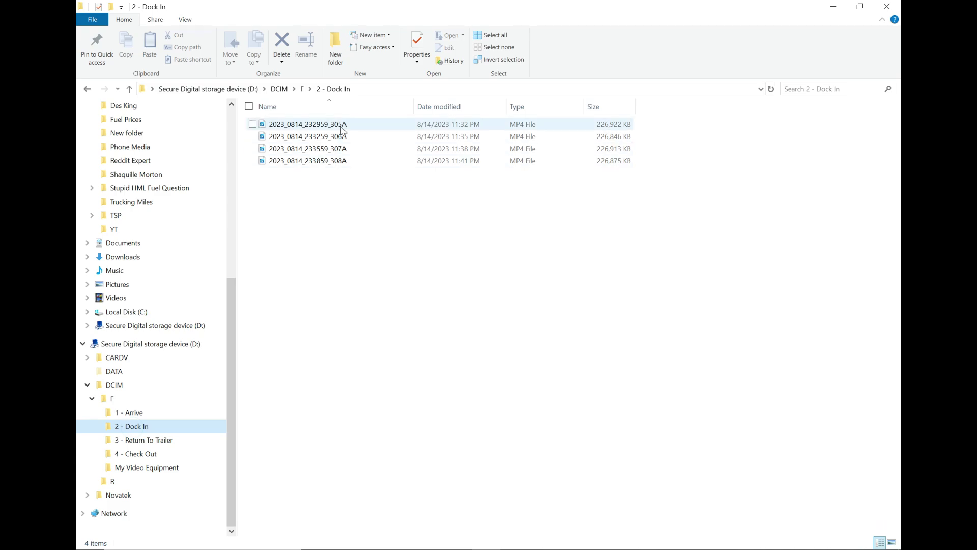
{"action": "left_click", "coordinate": [133, 399]}
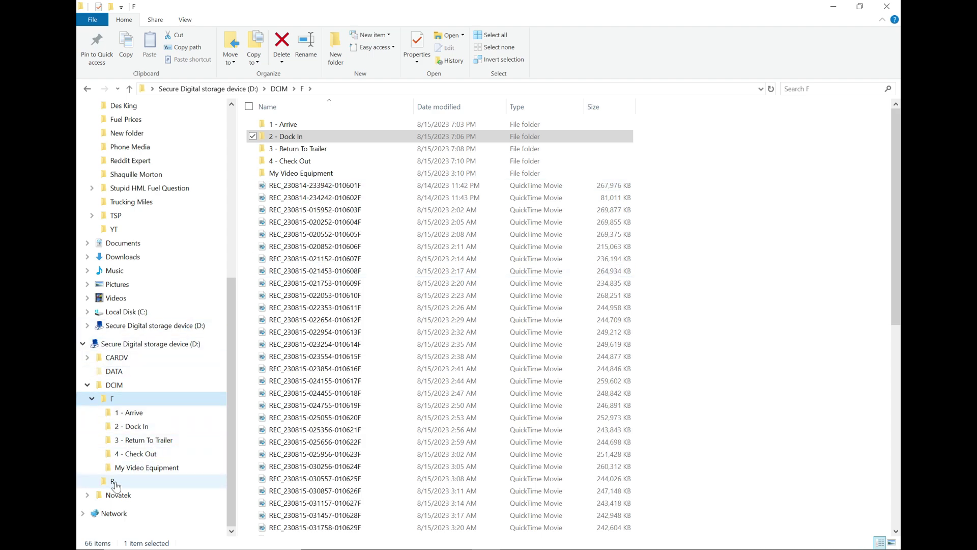
{"action": "left_click", "coordinate": [137, 426]}
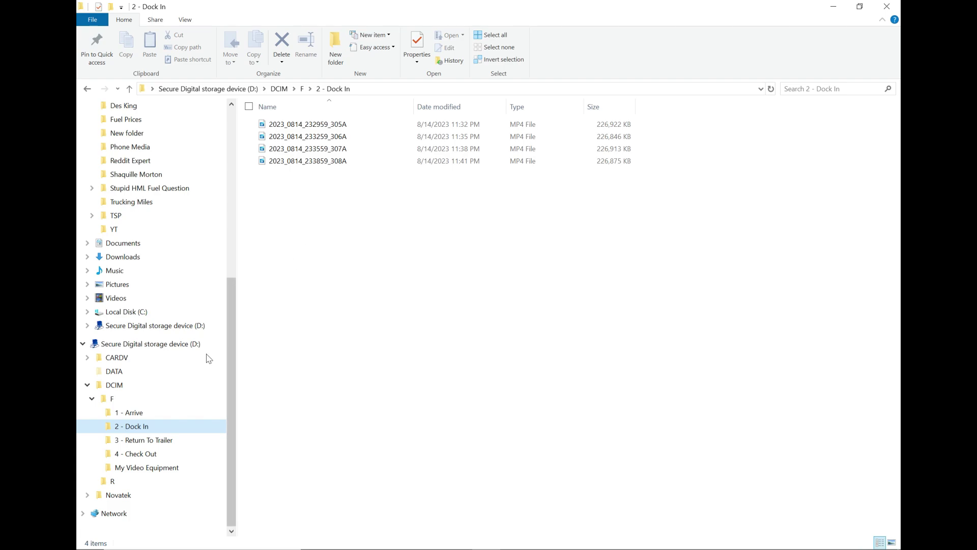
{"action": "left_click", "coordinate": [133, 412]}
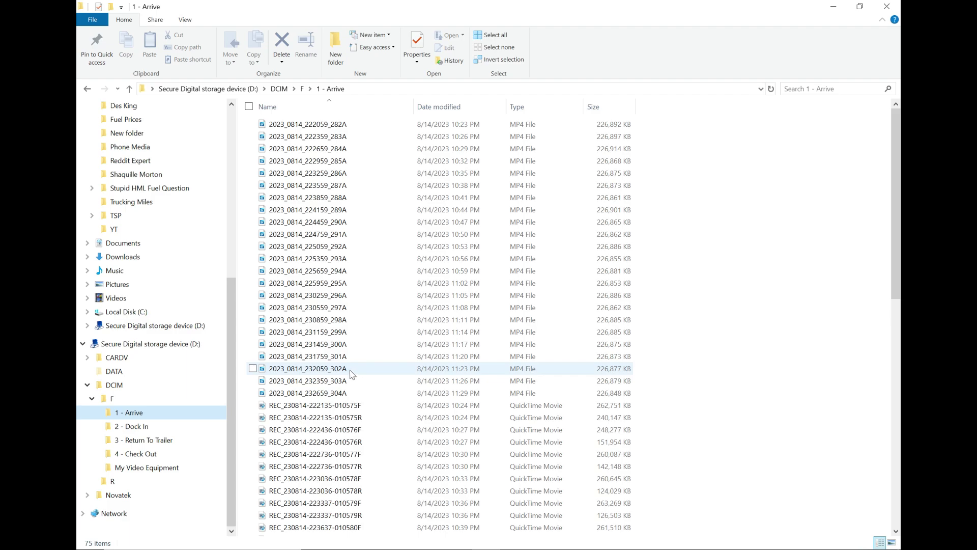
{"action": "scroll", "coordinate": [358, 373], "scroll_direction": "down", "scroll_amount": 4}
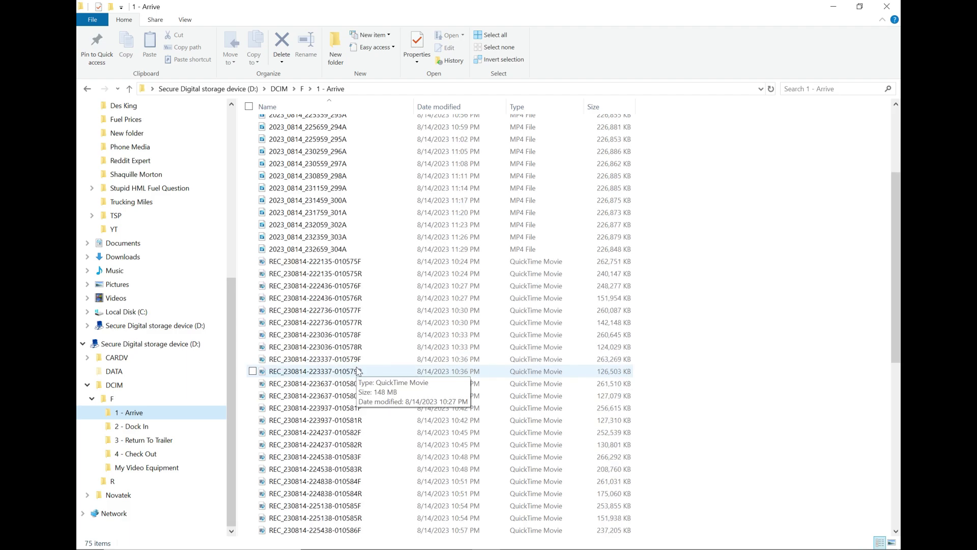
{"action": "scroll", "coordinate": [357, 371], "scroll_direction": "down", "scroll_amount": 10}
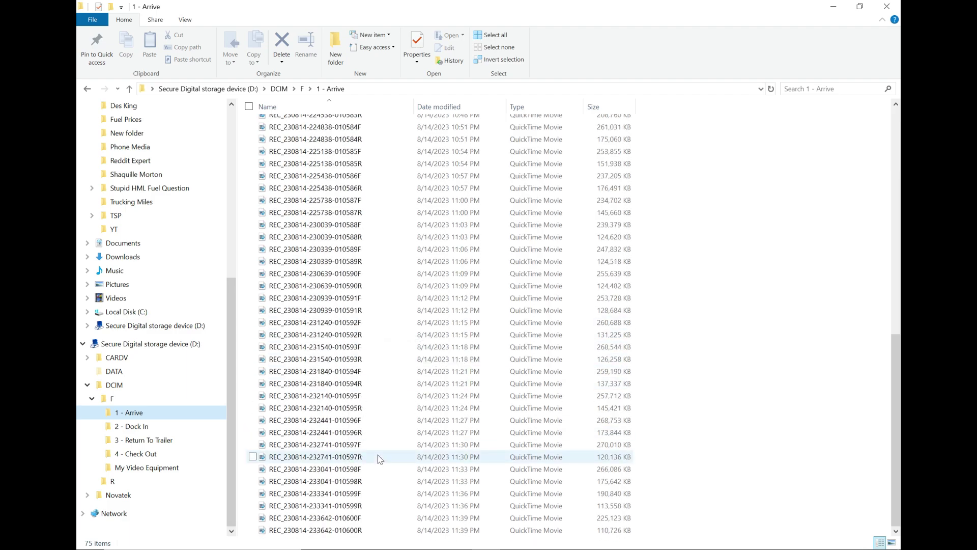
{"action": "left_click", "coordinate": [327, 473]}
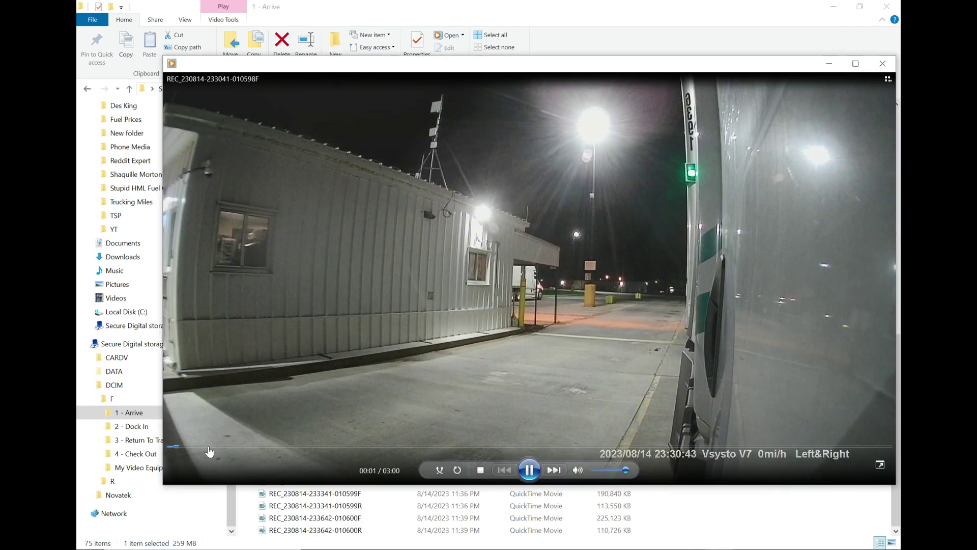
{"action": "left_click", "coordinate": [209, 447]}
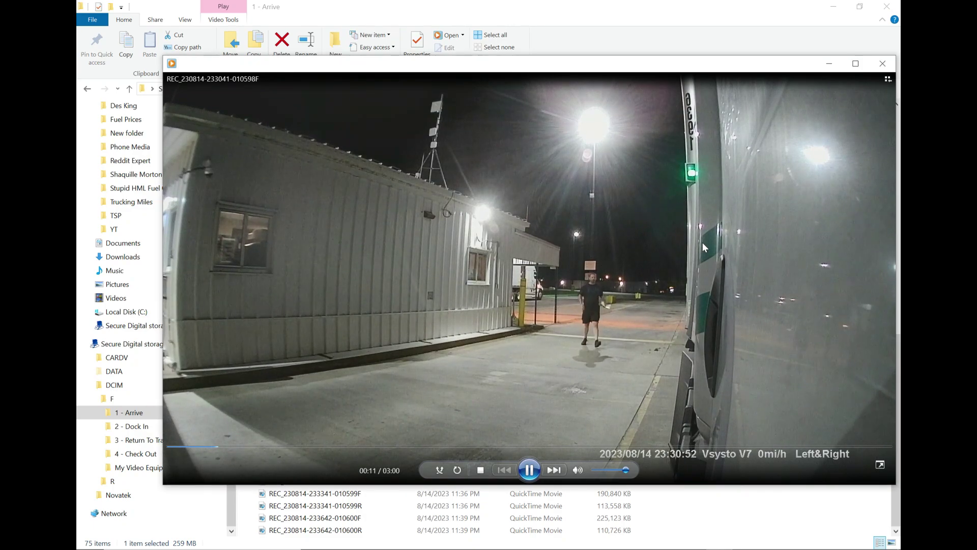
{"action": "left_click", "coordinate": [883, 63]}
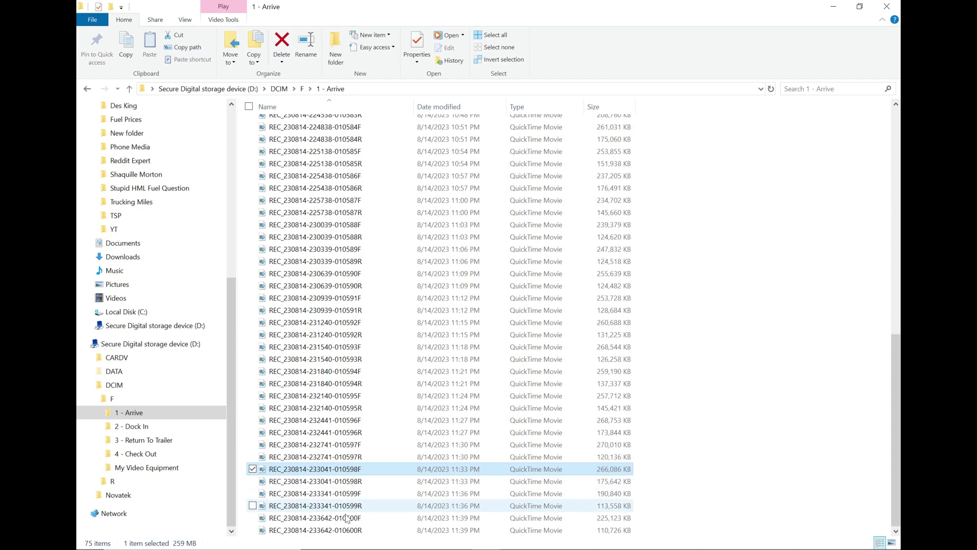
{"action": "left_click", "coordinate": [329, 531], "text": "shift"}
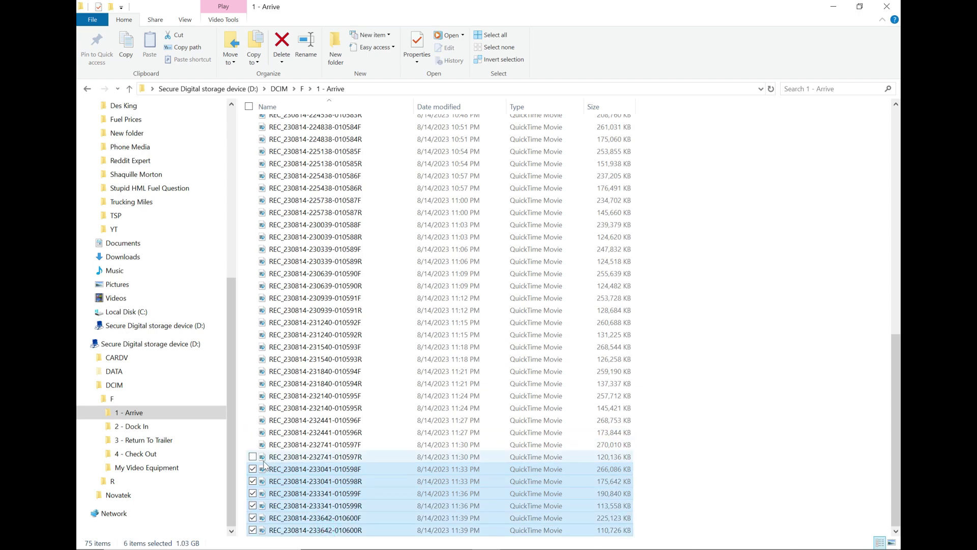
{"action": "left_click", "coordinate": [143, 429]}
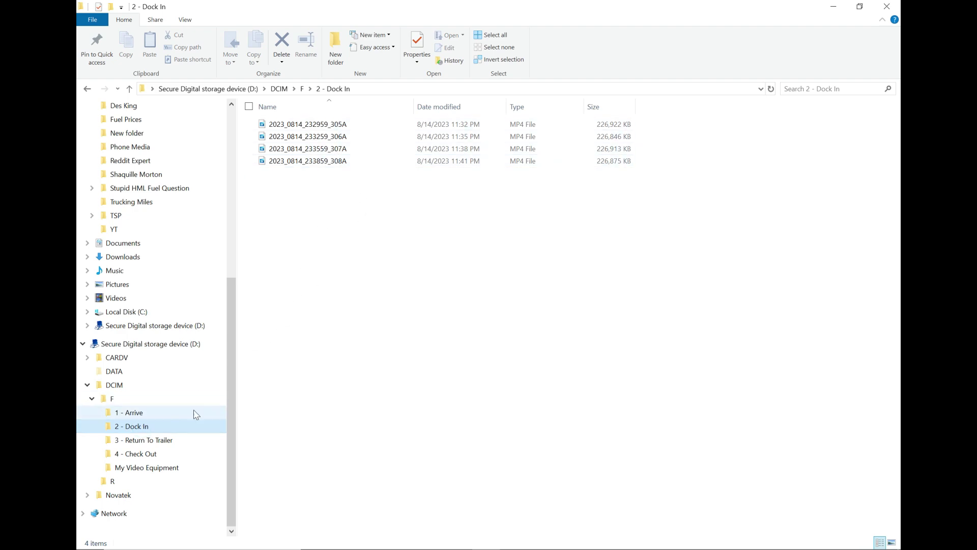
{"action": "left_click", "coordinate": [112, 399]}
{"action": "left_click", "coordinate": [128, 412]}
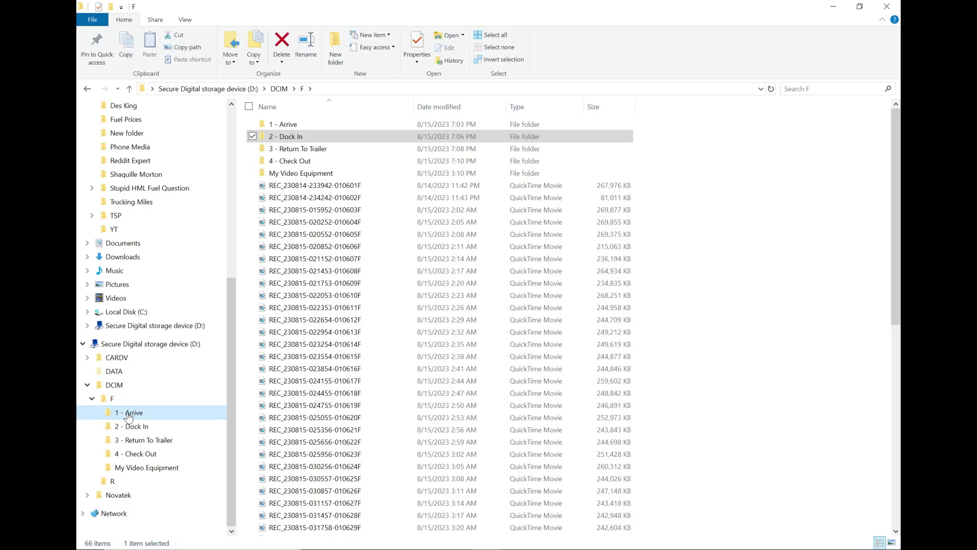
{"action": "scroll", "coordinate": [347, 459], "scroll_direction": "down", "scroll_amount": 10}
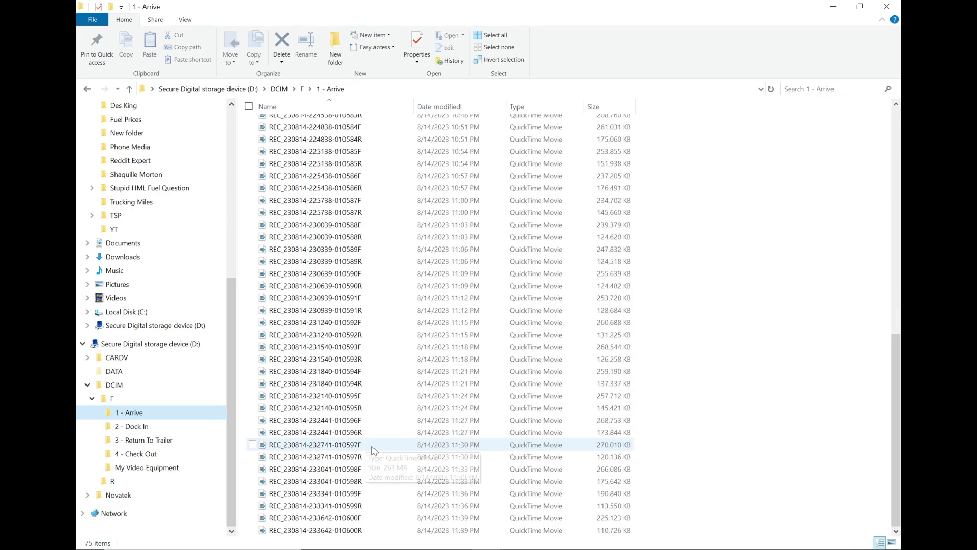
{"action": "left_click", "coordinate": [325, 482]}
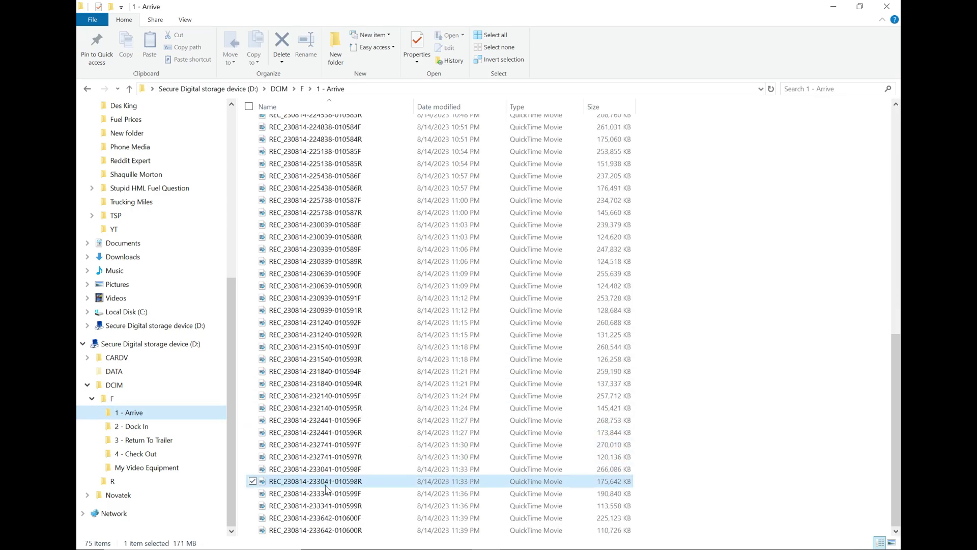
{"action": "left_click", "coordinate": [326, 530], "text": "shift"}
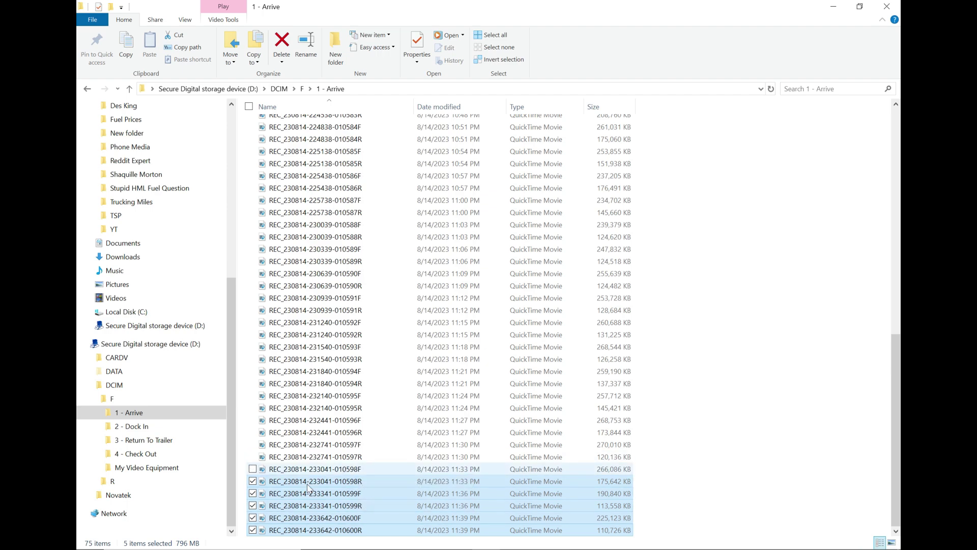
{"action": "left_click_drag", "start_coordinate": [296, 509], "coordinate": [145, 434]}
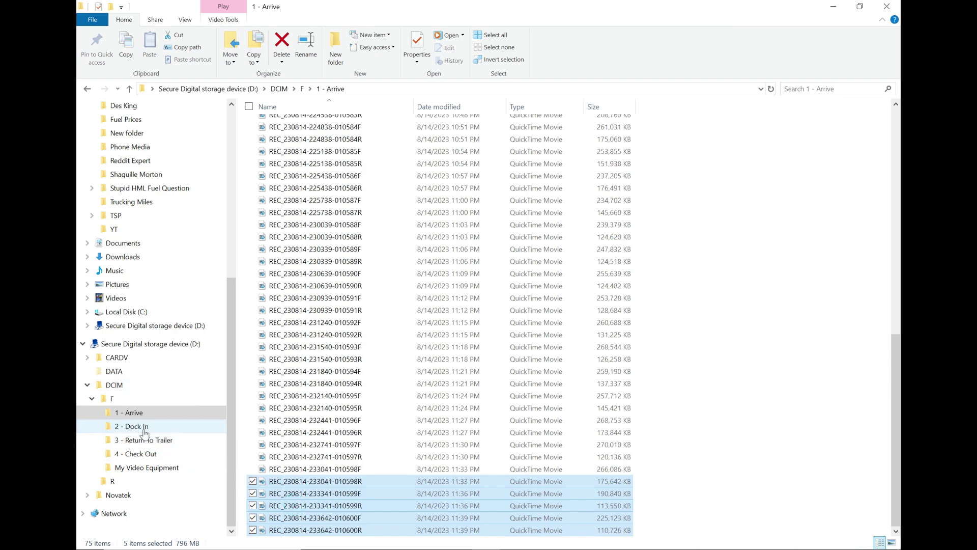
{"action": "left_click", "coordinate": [129, 399]}
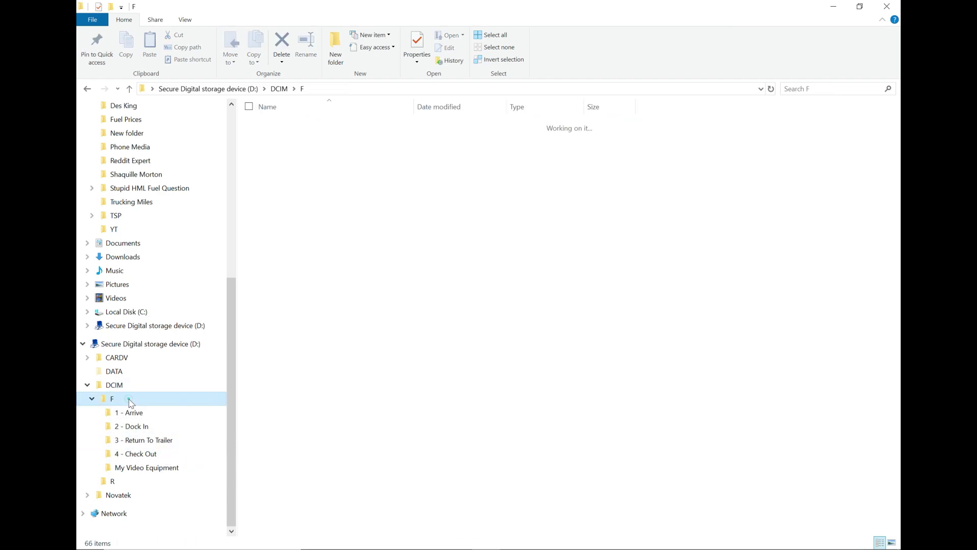
{"action": "left_click_drag", "start_coordinate": [327, 185], "coordinate": [298, 137]}
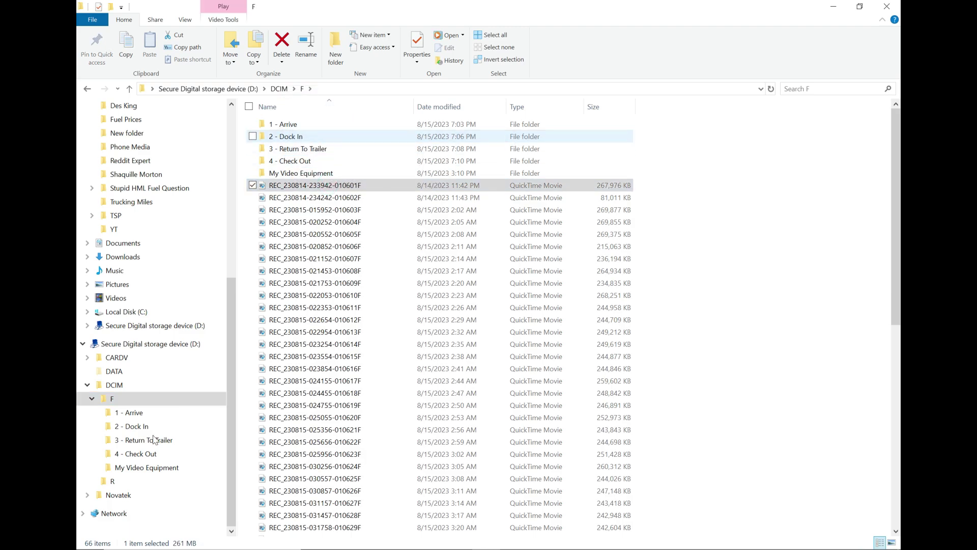
{"action": "left_click", "coordinate": [114, 483]}
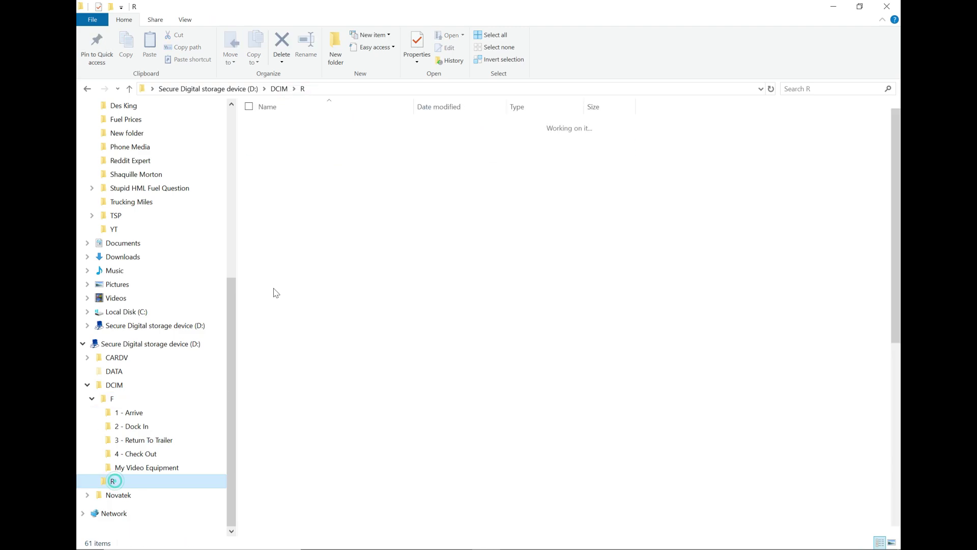
{"action": "left_click_drag", "start_coordinate": [324, 125], "coordinate": [155, 427]}
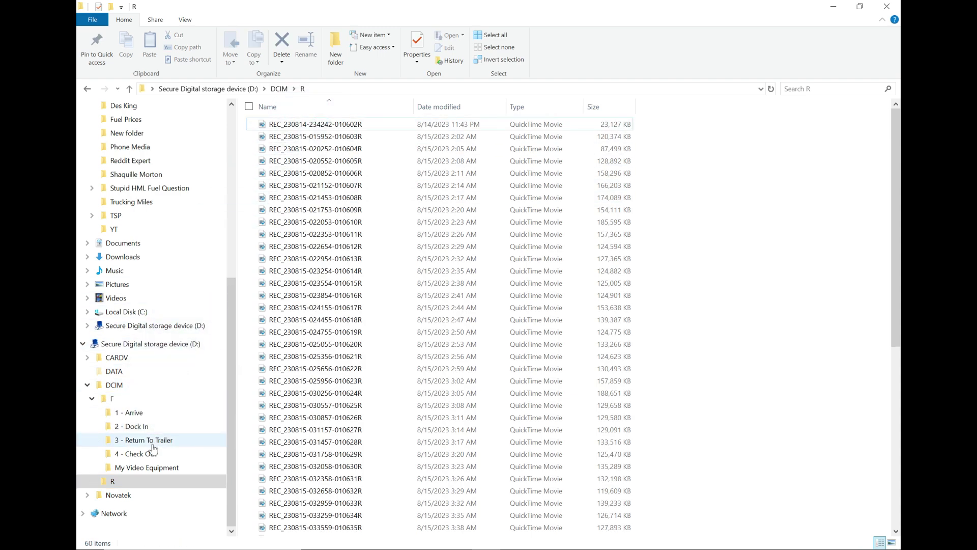
{"action": "left_click", "coordinate": [152, 443]}
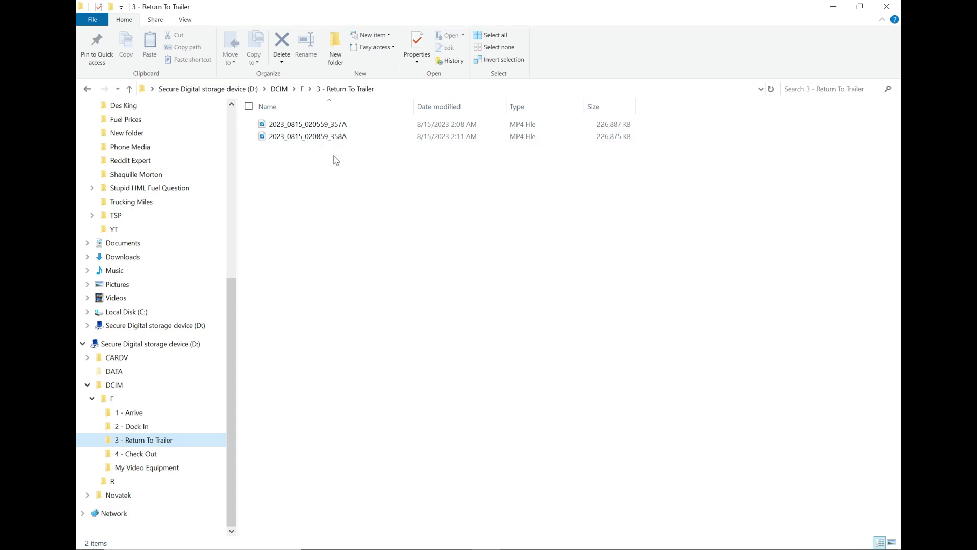
{"action": "left_click", "coordinate": [113, 399]}
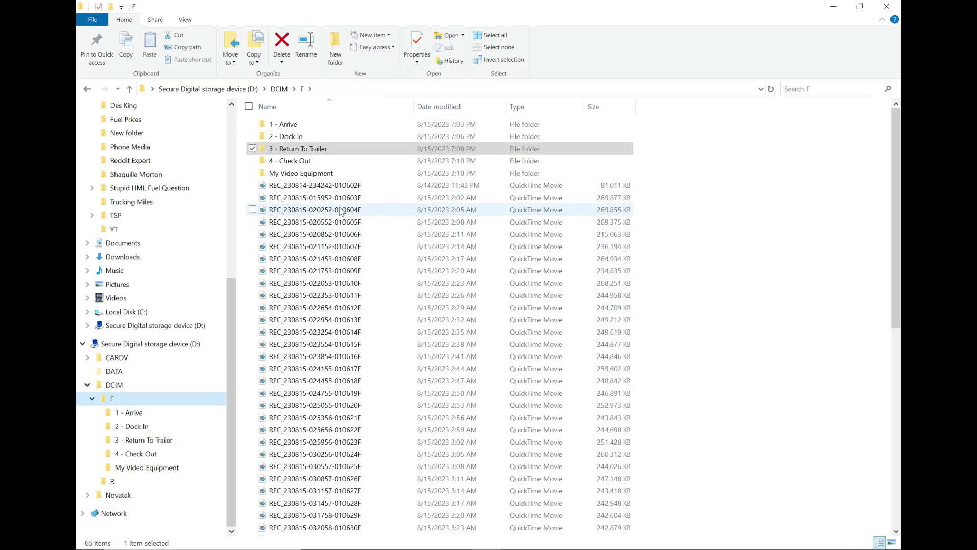
{"action": "left_click", "coordinate": [338, 223]}
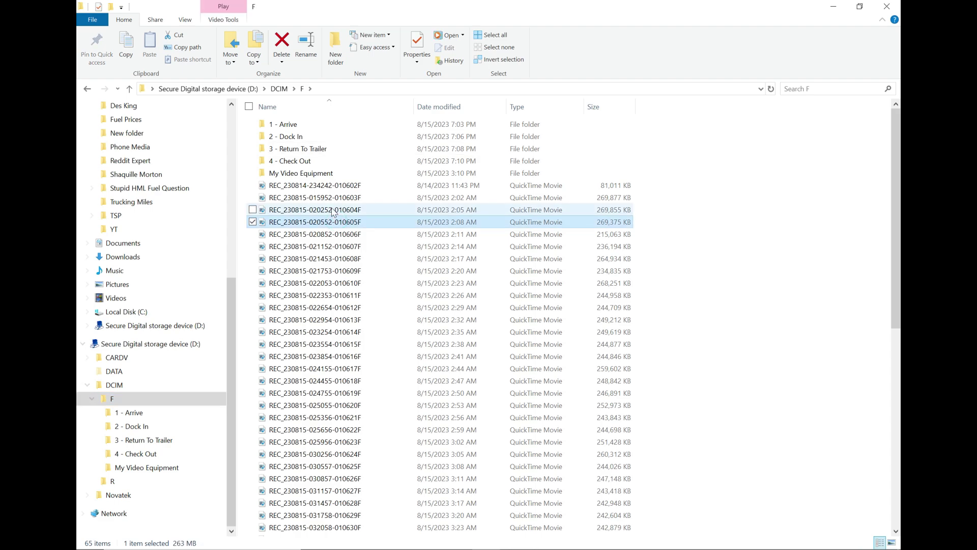
{"action": "left_click", "coordinate": [331, 206]}
{"action": "left_click", "coordinate": [330, 189], "text": "shift"}
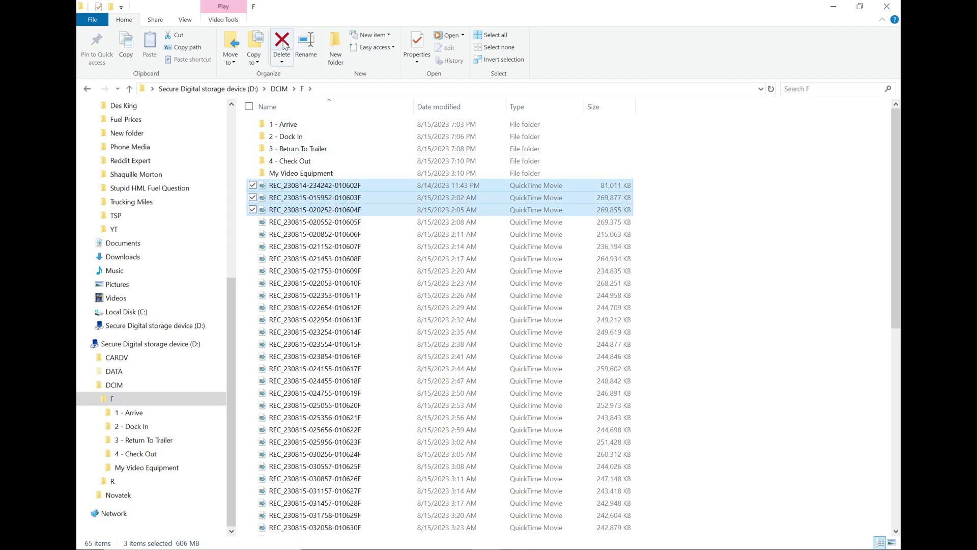
{"action": "left_click", "coordinate": [284, 44]}
{"action": "left_click", "coordinate": [530, 291]}
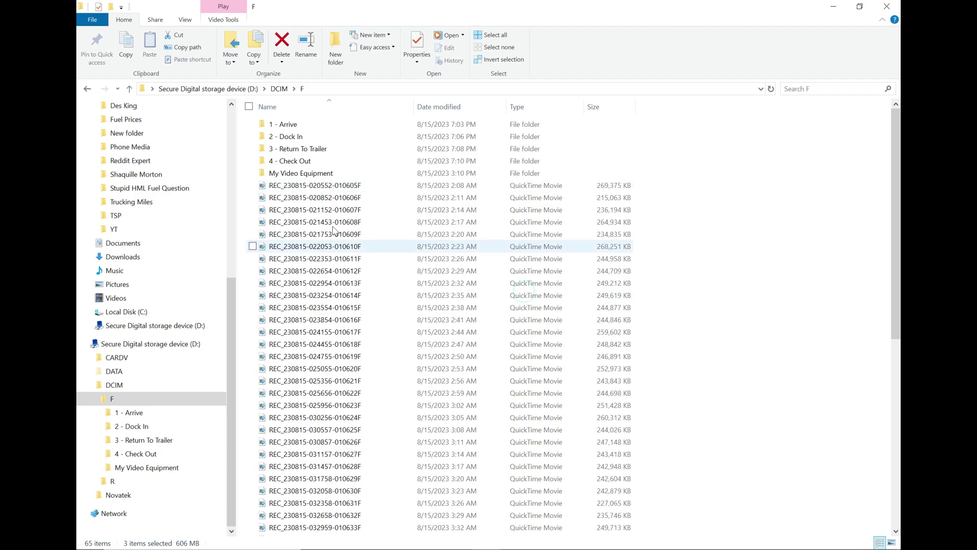
{"action": "left_click", "coordinate": [328, 189]}
{"action": "left_click", "coordinate": [328, 198], "text": "shift"}
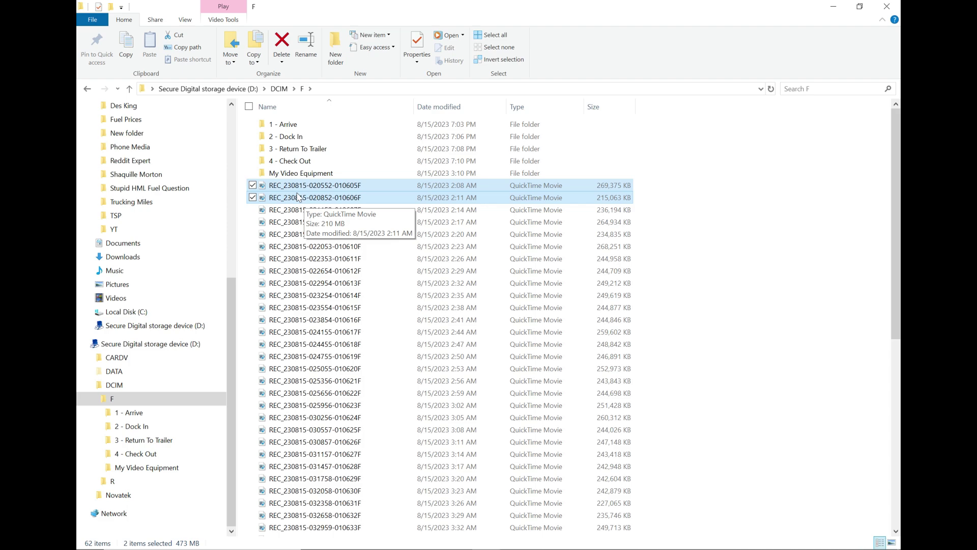
{"action": "left_click_drag", "start_coordinate": [298, 197], "coordinate": [307, 155]}
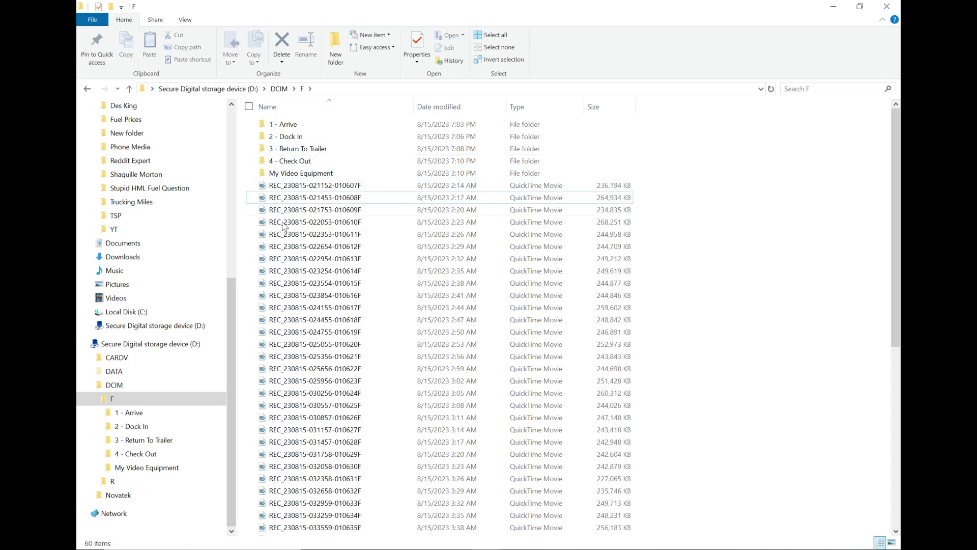
{"action": "left_click", "coordinate": [112, 483]}
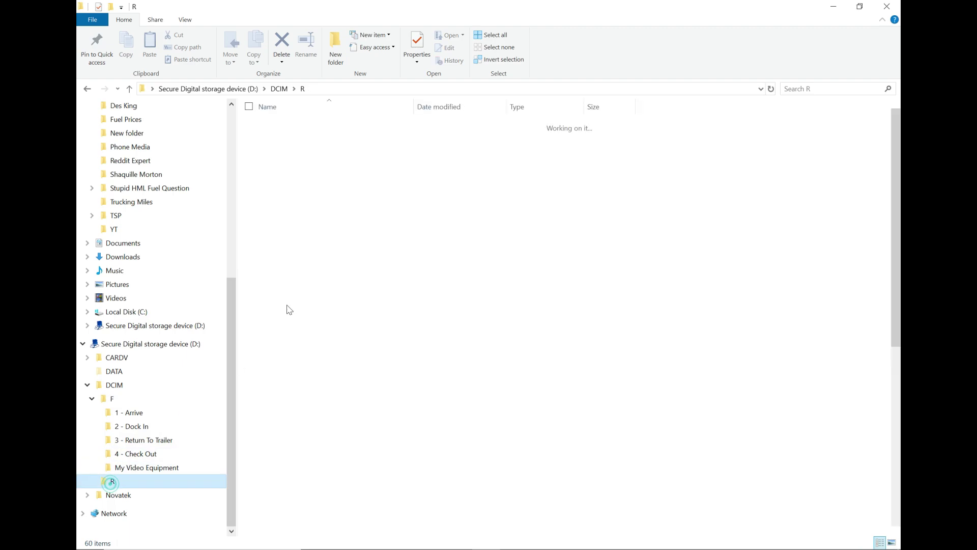
{"action": "left_click", "coordinate": [316, 124]}
{"action": "left_click", "coordinate": [323, 148], "text": "shift"}
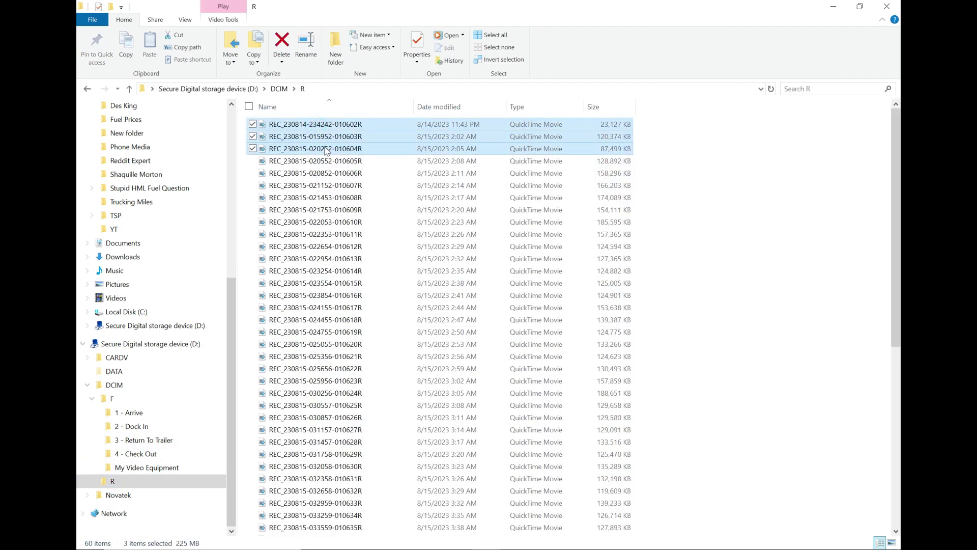
{"action": "left_click", "coordinate": [282, 44]}
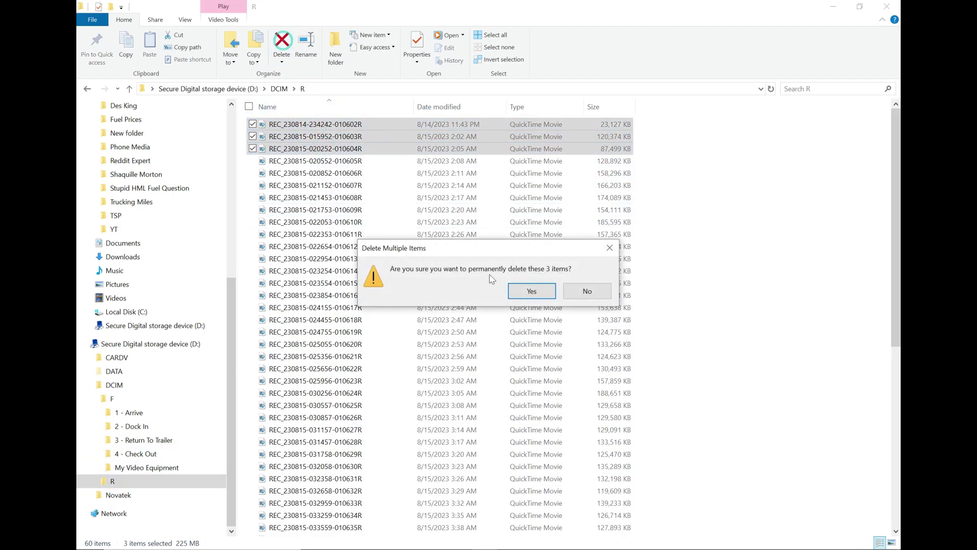
{"action": "left_click", "coordinate": [530, 291]}
{"action": "left_click", "coordinate": [322, 138], "text": "shift"}
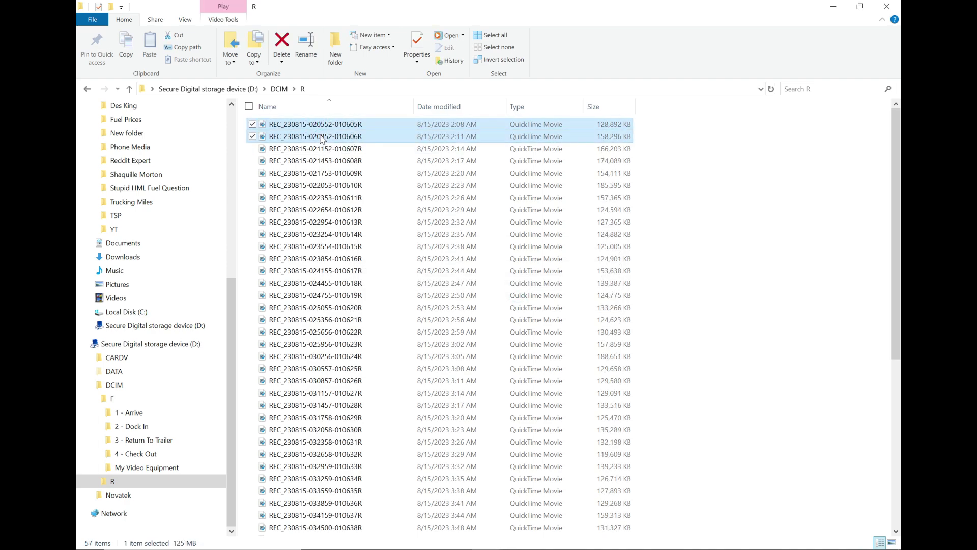
{"action": "left_click_drag", "start_coordinate": [300, 135], "coordinate": [173, 439]}
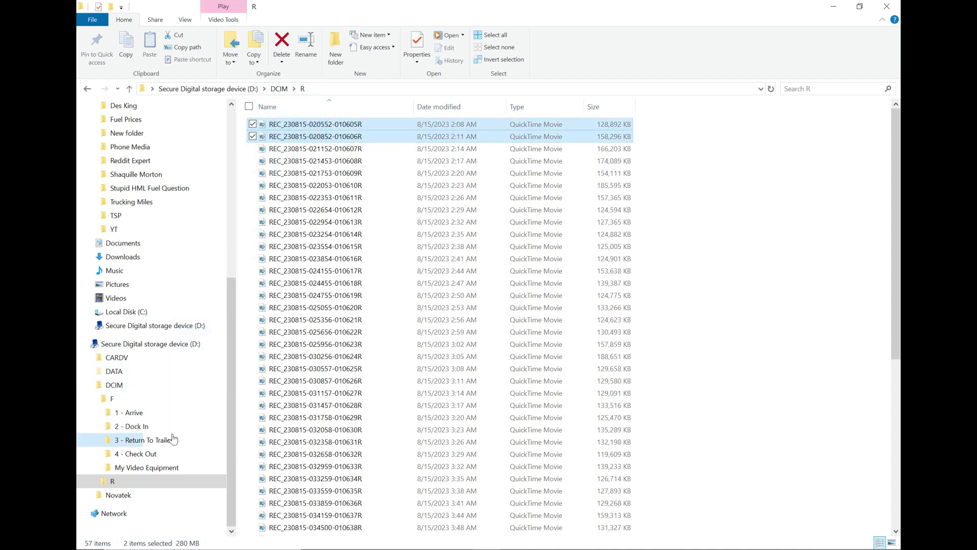
{"action": "left_click", "coordinate": [145, 454]}
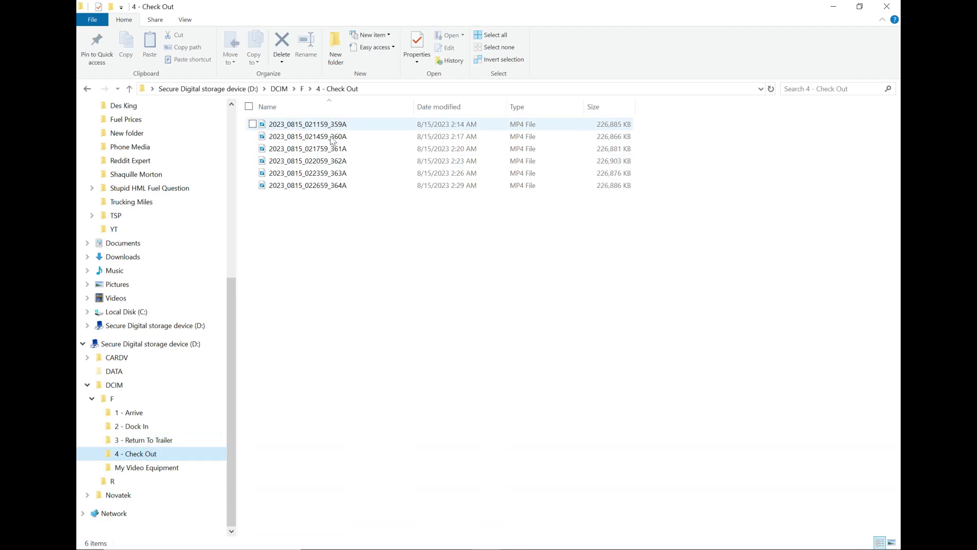
{"action": "left_click", "coordinate": [124, 403]}
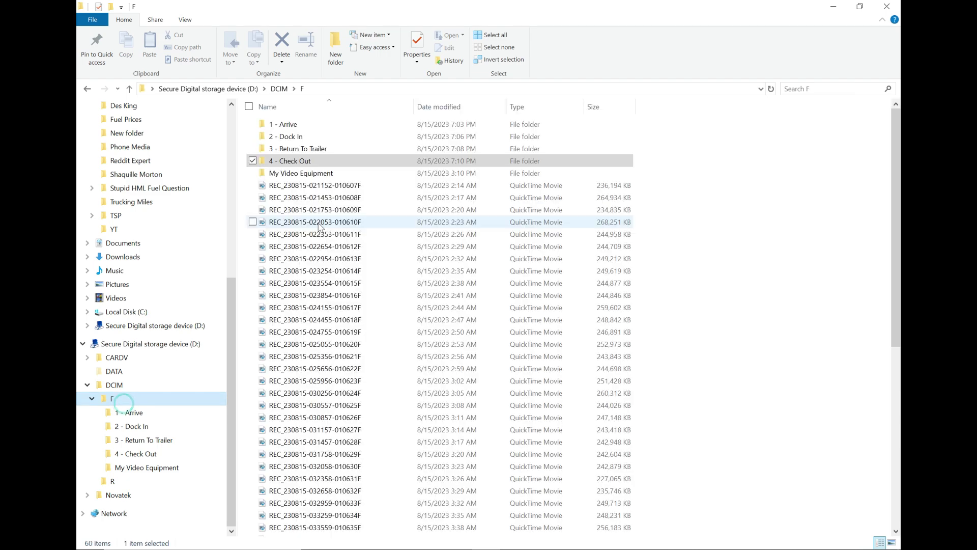
{"action": "left_click", "coordinate": [336, 187]}
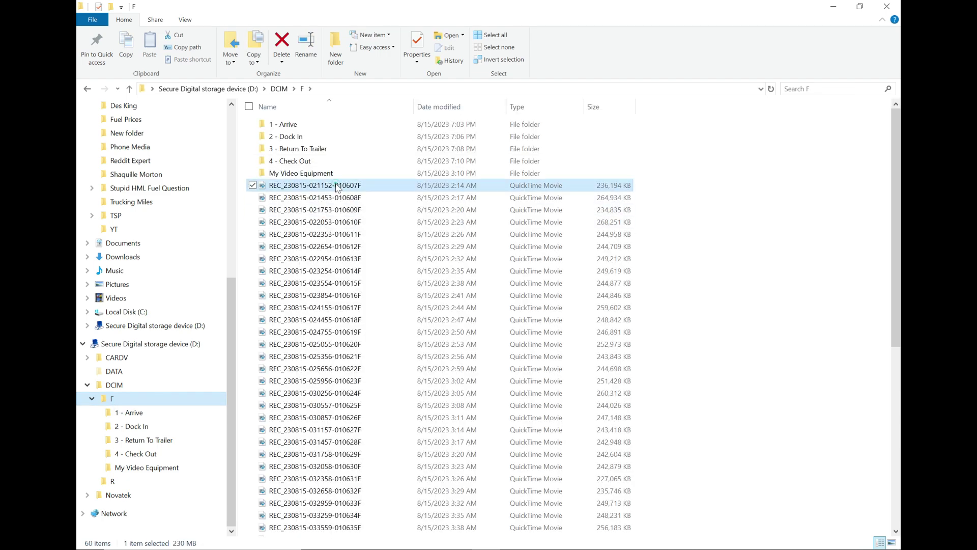
{"action": "left_click", "coordinate": [340, 246], "text": "shift"}
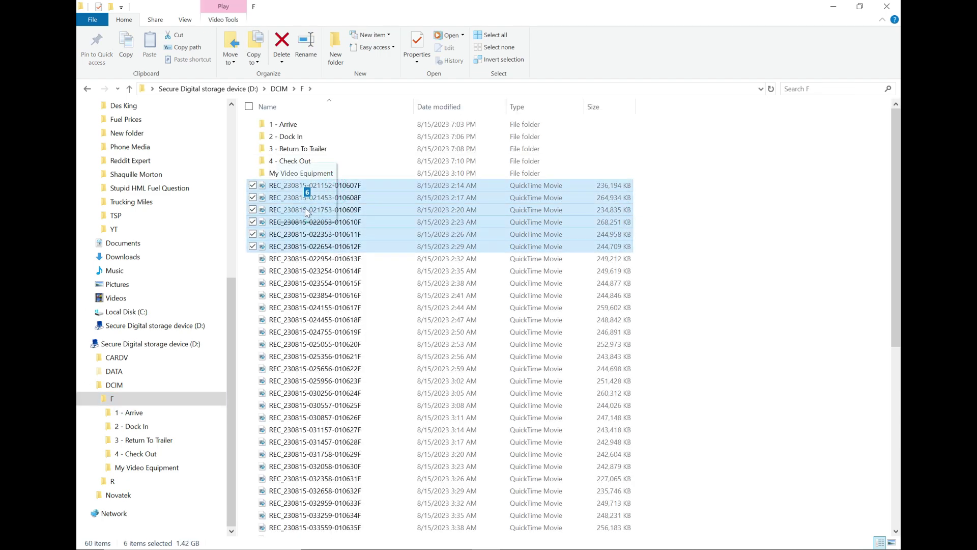
{"action": "left_click_drag", "start_coordinate": [306, 210], "coordinate": [306, 161]}
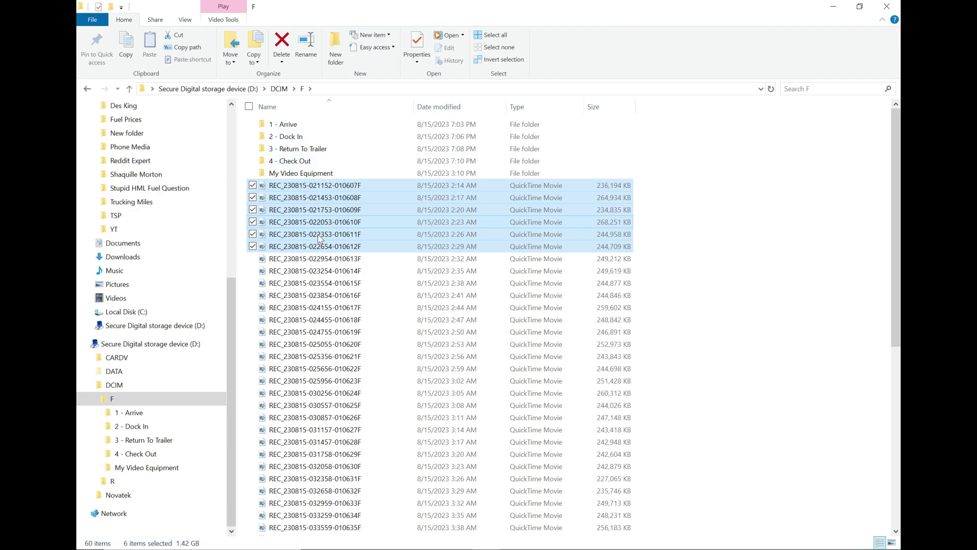
{"action": "left_click", "coordinate": [323, 186]}
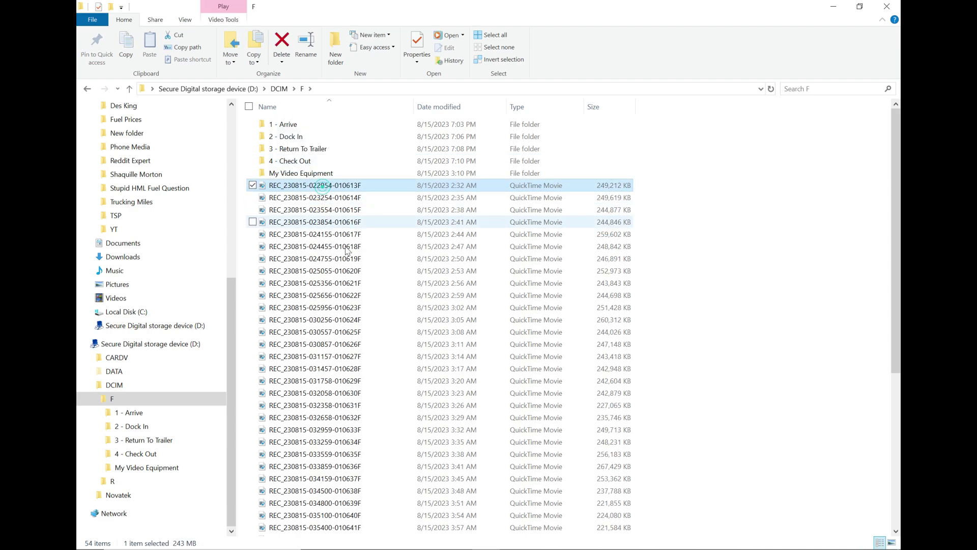
{"action": "scroll", "coordinate": [346, 306], "scroll_direction": "down", "scroll_amount": 7}
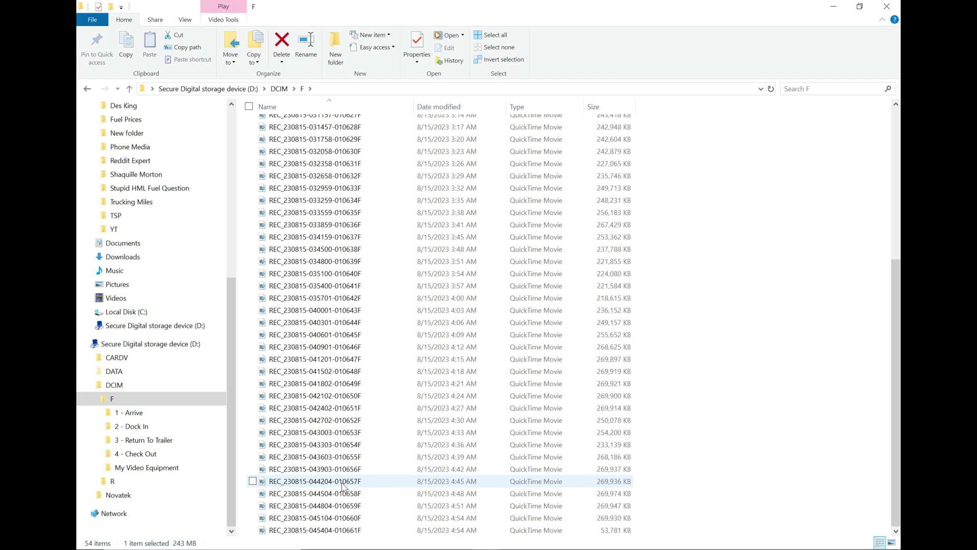
{"action": "left_click", "coordinate": [342, 531], "text": "shift"}
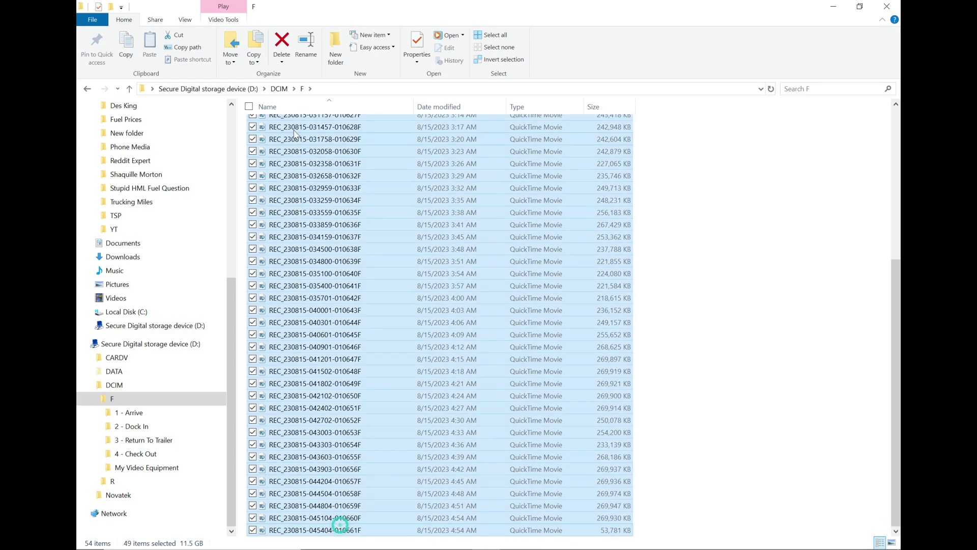
{"action": "left_click", "coordinate": [283, 45]}
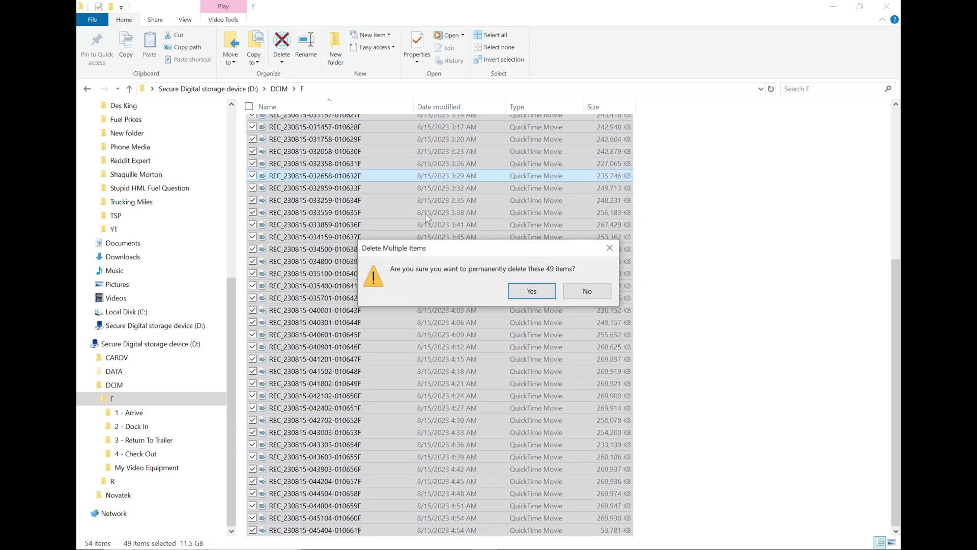
{"action": "left_click", "coordinate": [588, 291]}
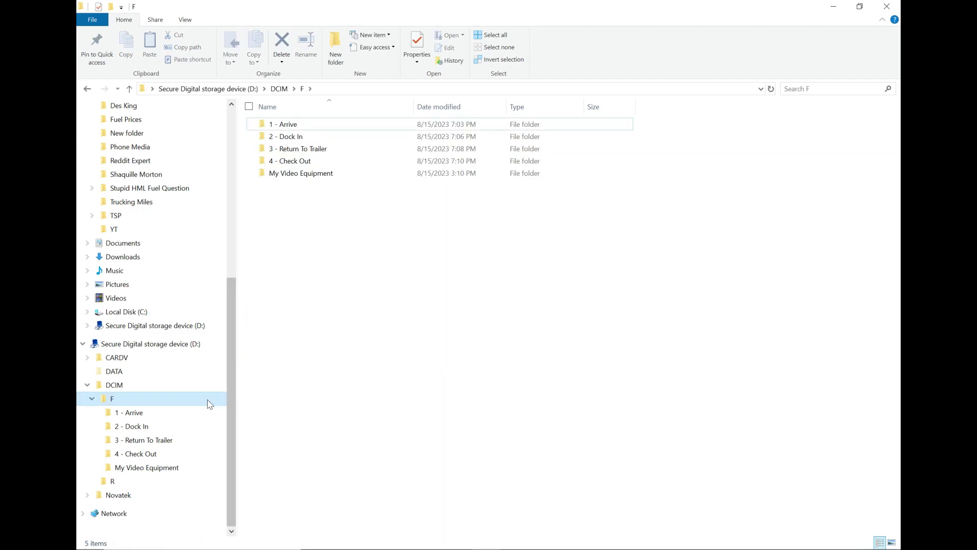
{"action": "left_click", "coordinate": [133, 453]}
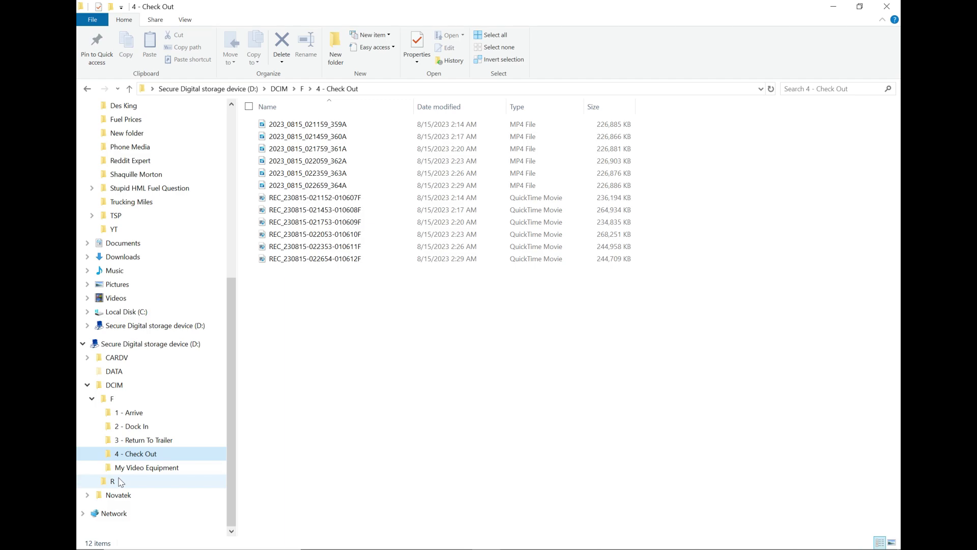
{"action": "left_click", "coordinate": [113, 481]}
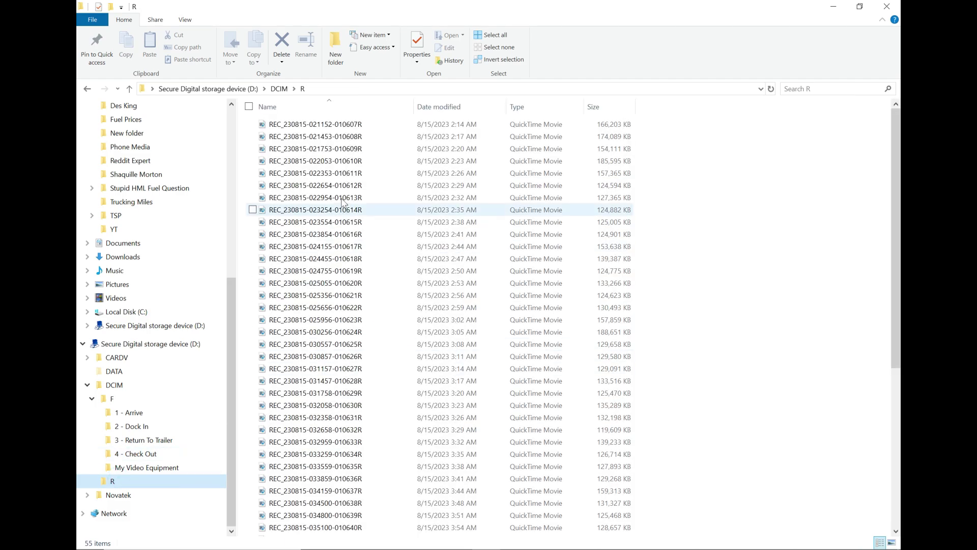
{"action": "left_click", "coordinate": [336, 125]}
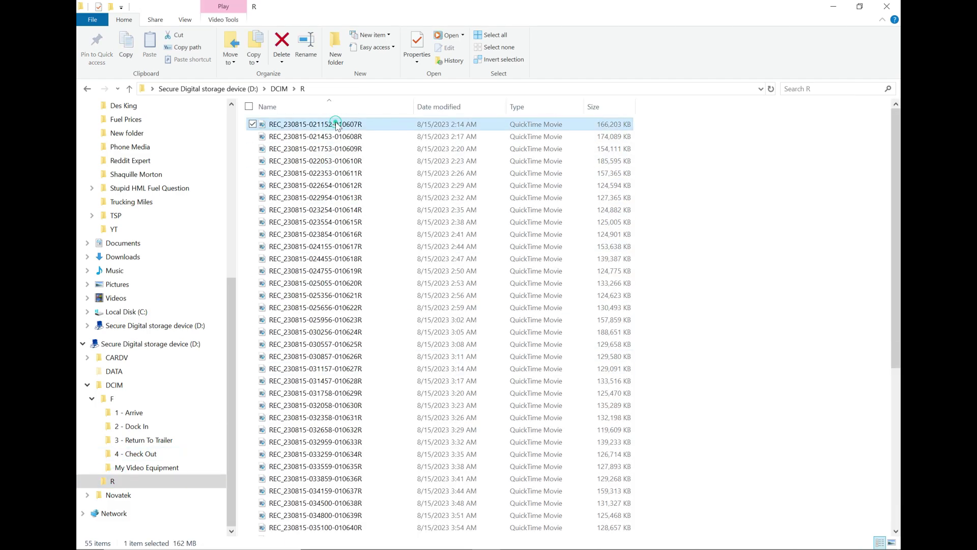
{"action": "left_click", "coordinate": [336, 186], "text": "shift"}
{"action": "left_click_drag", "start_coordinate": [307, 160], "coordinate": [168, 440]}
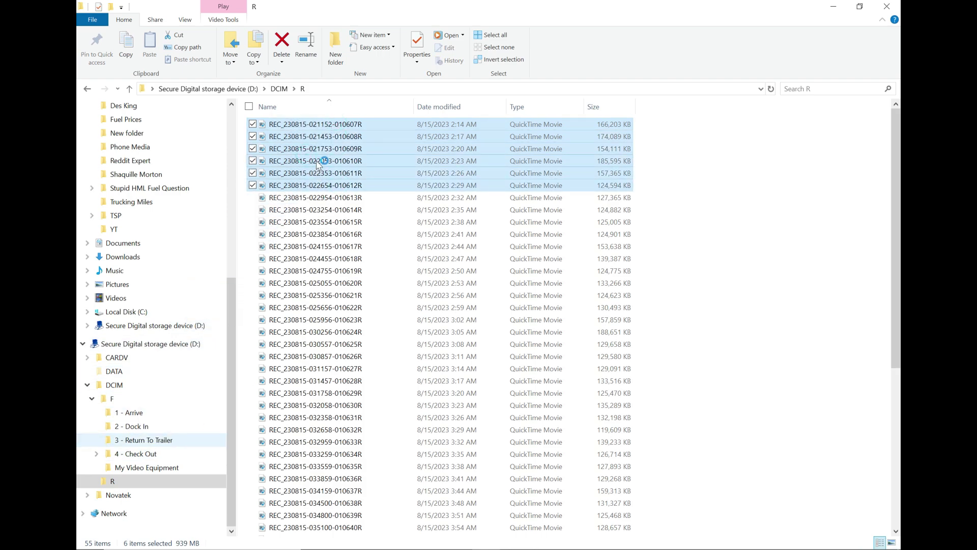
{"action": "left_click", "coordinate": [321, 124]}
{"action": "scroll", "coordinate": [370, 338], "scroll_direction": "down", "scroll_amount": 5}
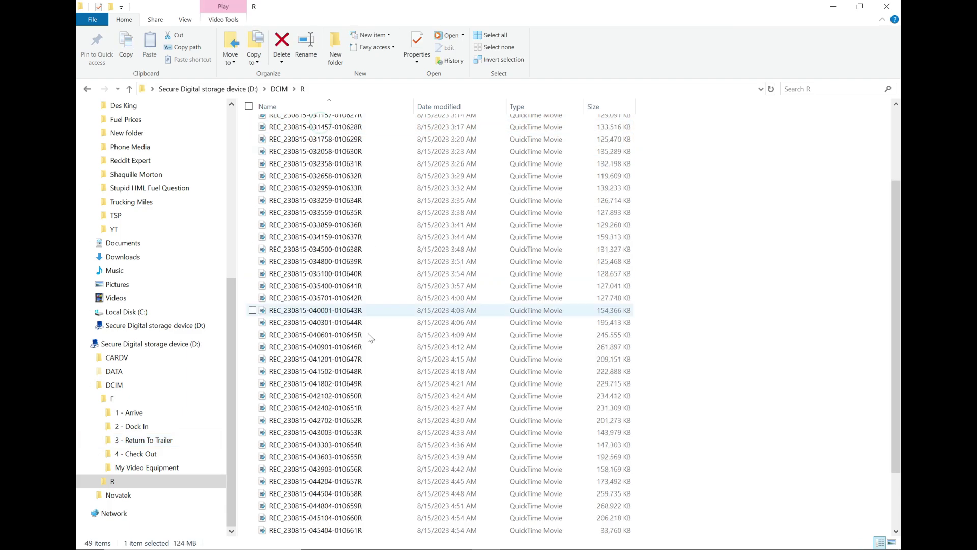
{"action": "left_click", "coordinate": [311, 530], "text": "shift"}
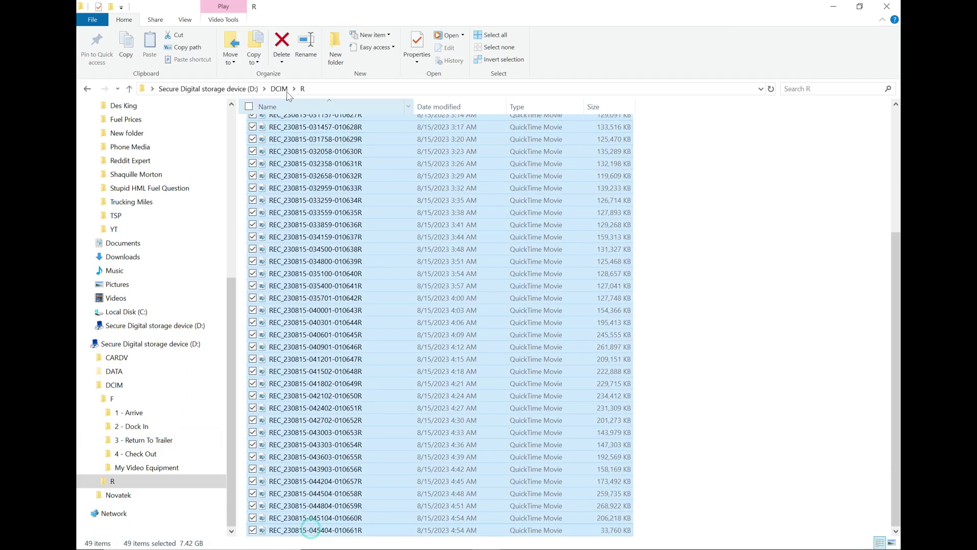
{"action": "left_click", "coordinate": [282, 44]}
{"action": "left_click", "coordinate": [538, 286]}
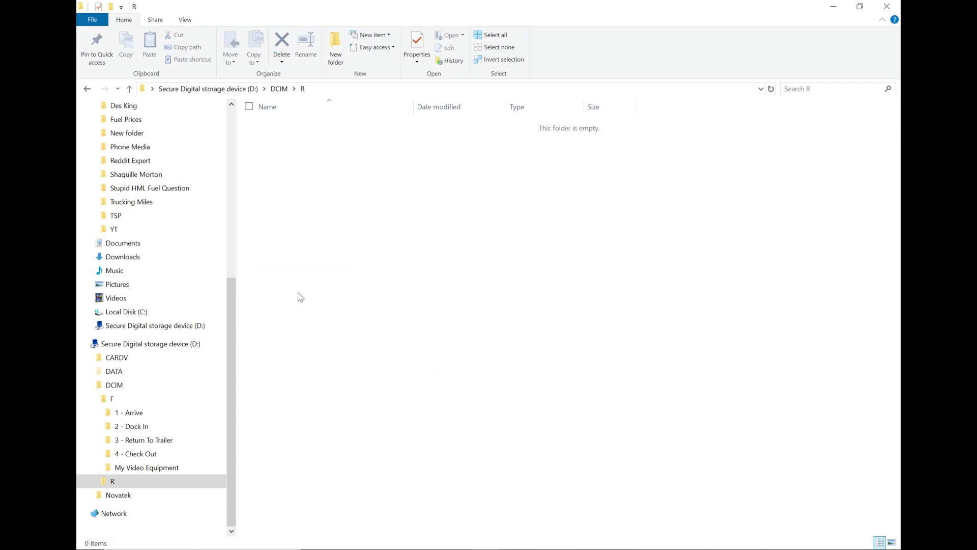
Step: Go to This PC and bring up the available actions for the Secure Digital storage device (D:)
{"action": "left_click_drag", "start_coordinate": [232, 309], "coordinate": [233, 213]}
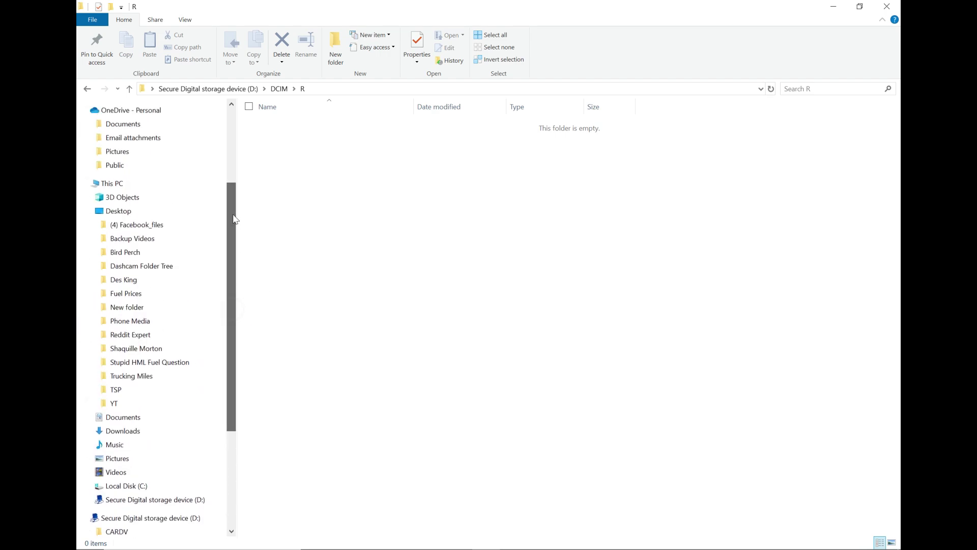
{"action": "left_click", "coordinate": [140, 183]}
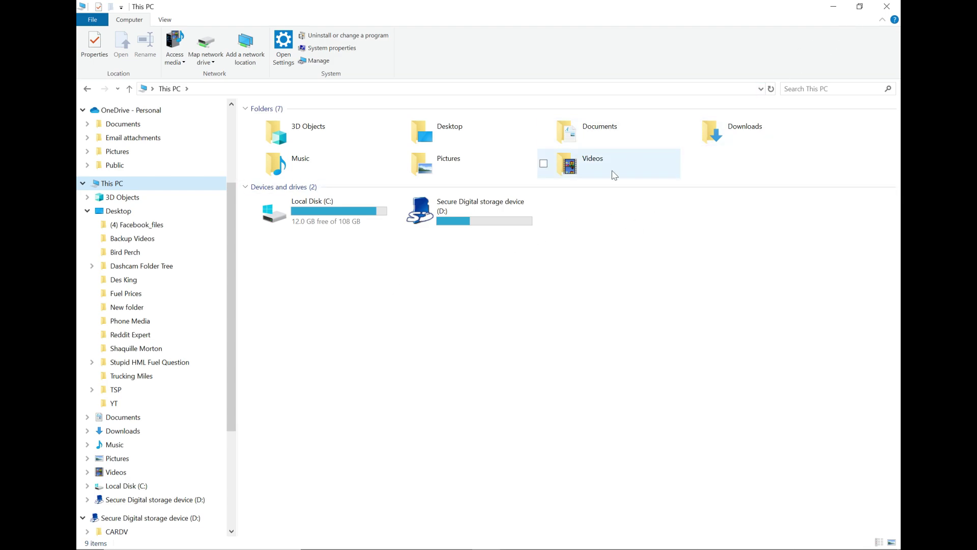
{"action": "key", "text": "alt"}
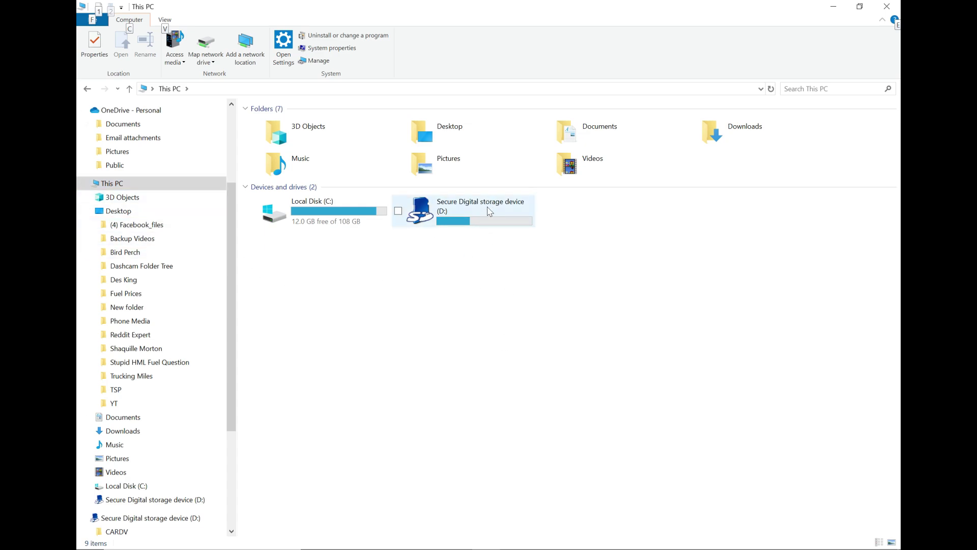
{"action": "right_click", "coordinate": [476, 218]}
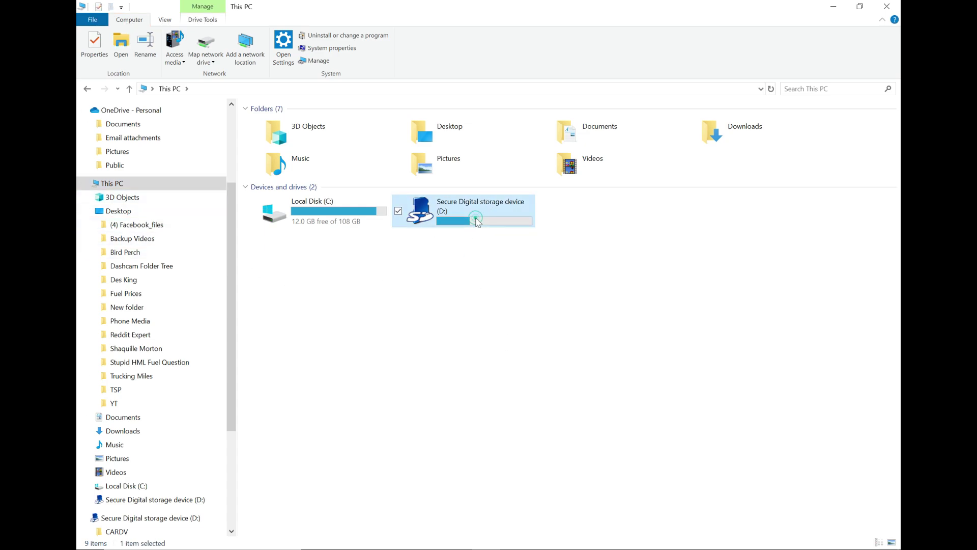
{"action": "left_click", "coordinate": [393, 378]}
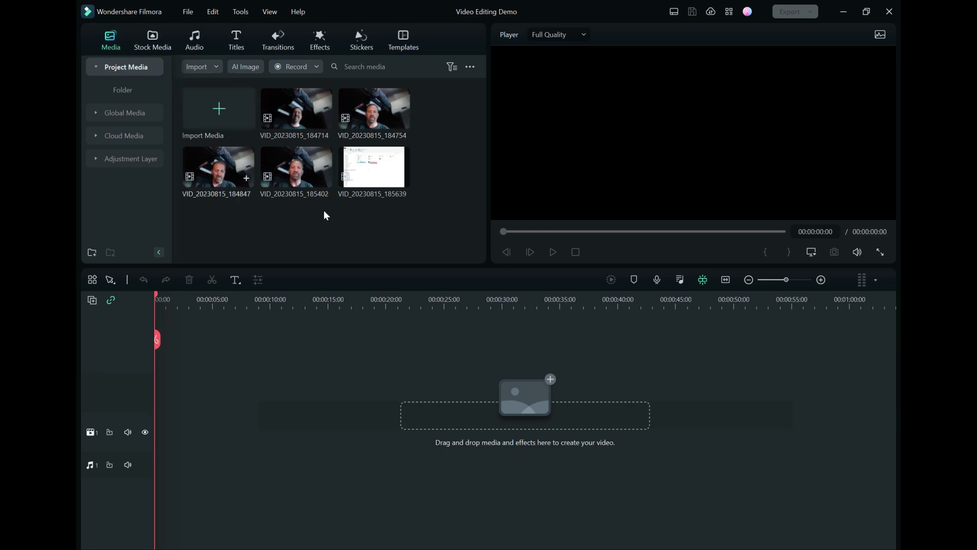
Step: Import the 3 - Return To Trailer folder from DCIM\F on the Secure Digital storage device (D:) into the project media
{"action": "left_click", "coordinate": [206, 66]}
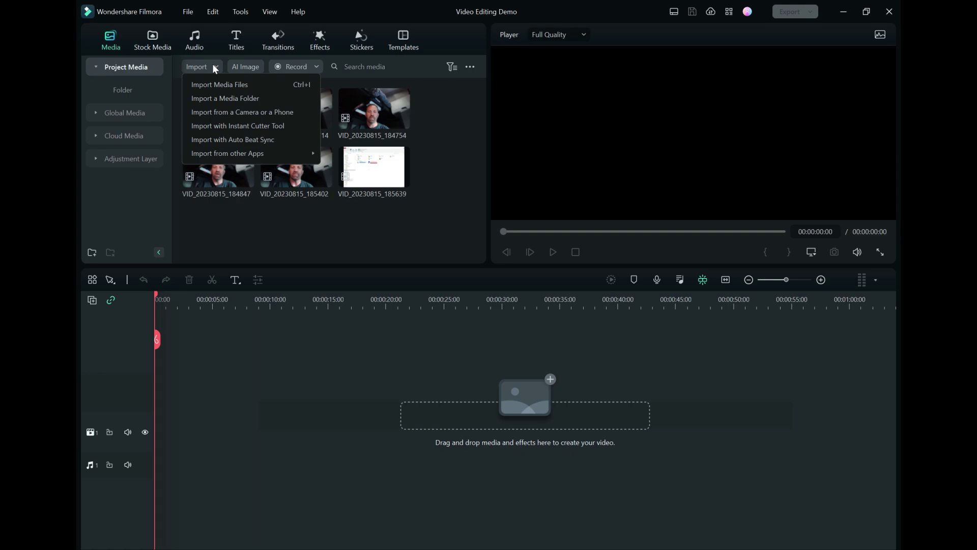
{"action": "left_click", "coordinate": [229, 99]}
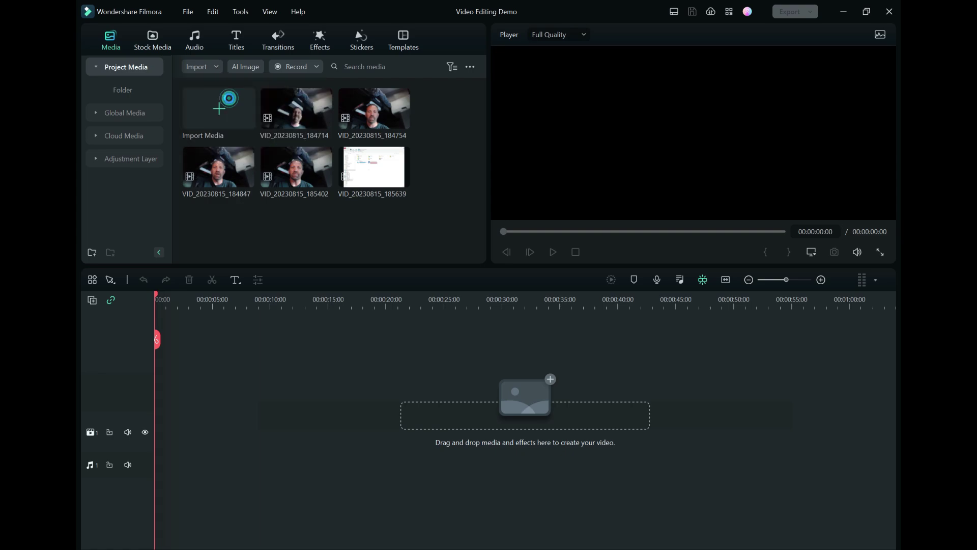
{"action": "left_click", "coordinate": [463, 326]}
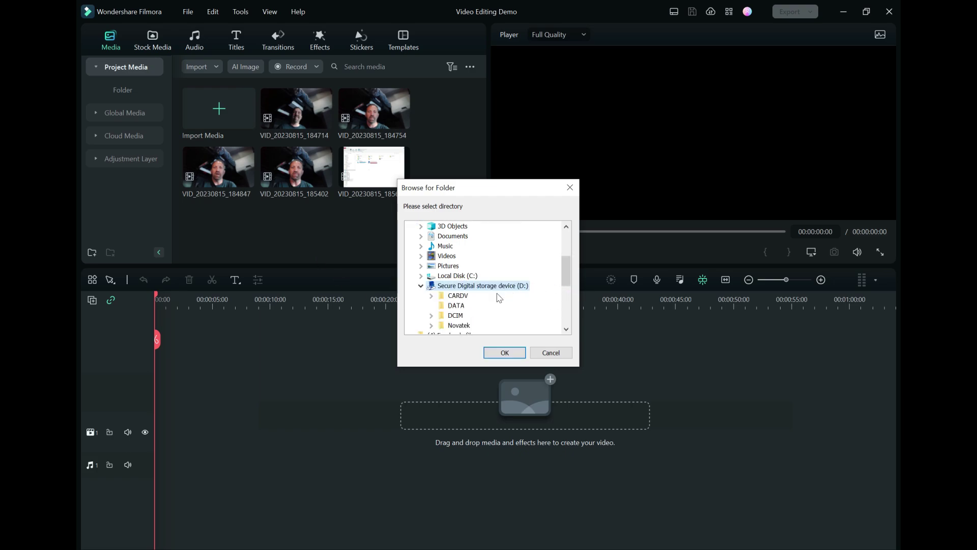
{"action": "double_click", "coordinate": [456, 317]}
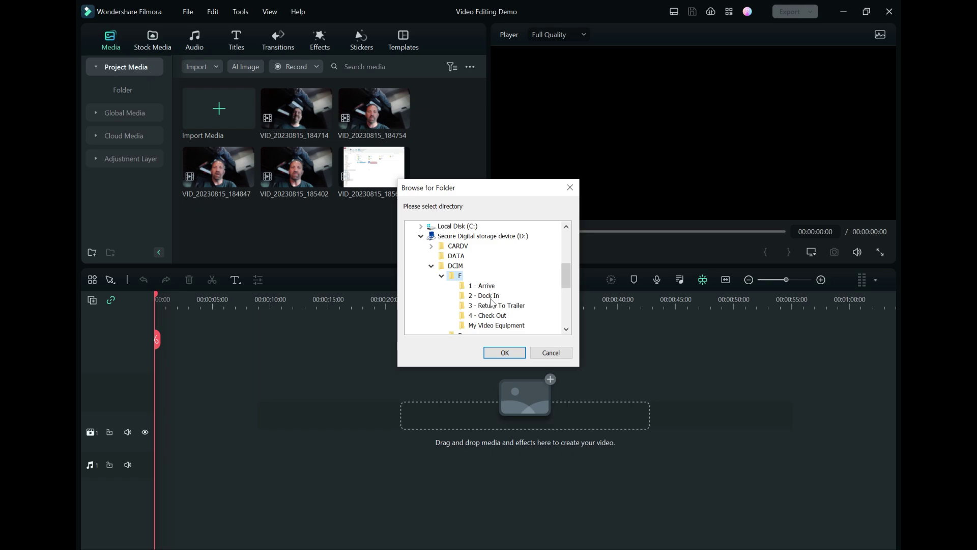
{"action": "left_click", "coordinate": [486, 287]}
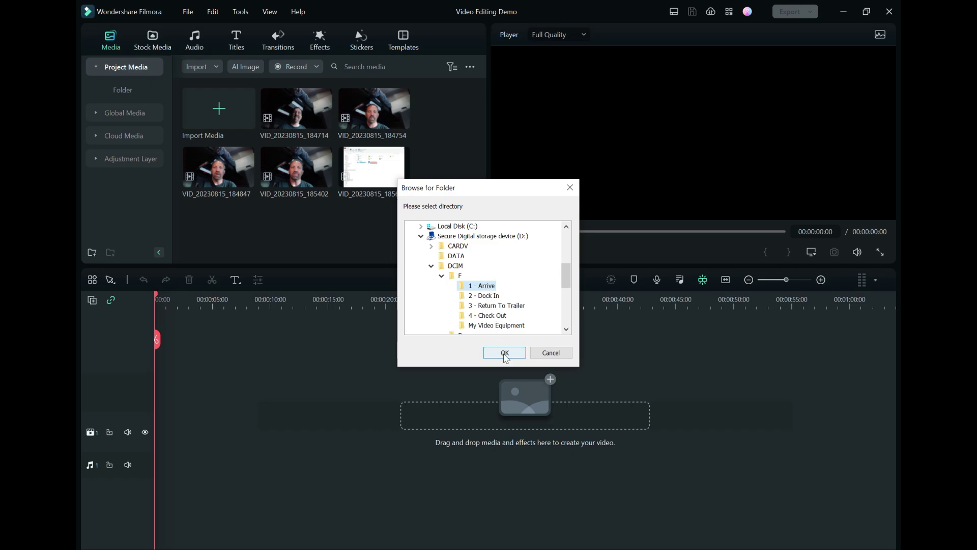
{"action": "left_click", "coordinate": [498, 297]}
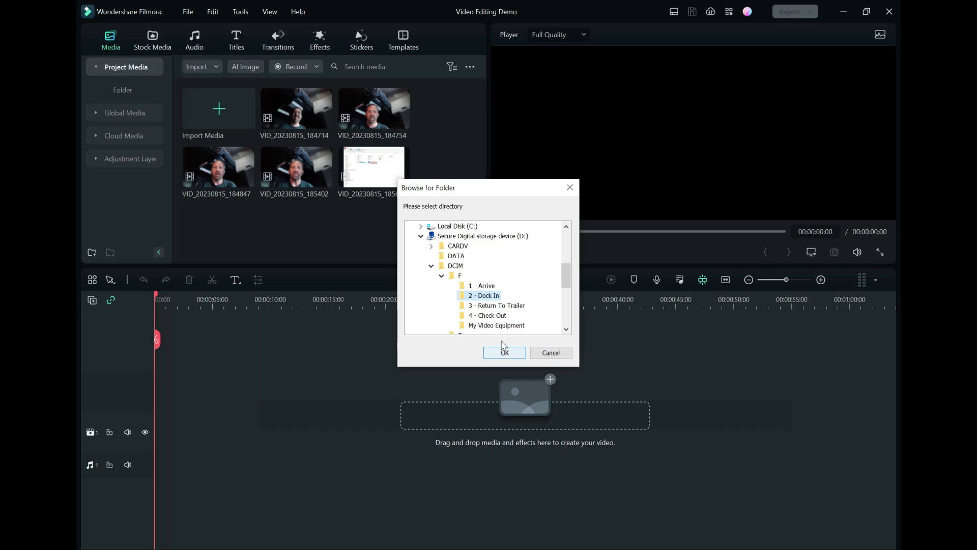
{"action": "left_click", "coordinate": [504, 306]}
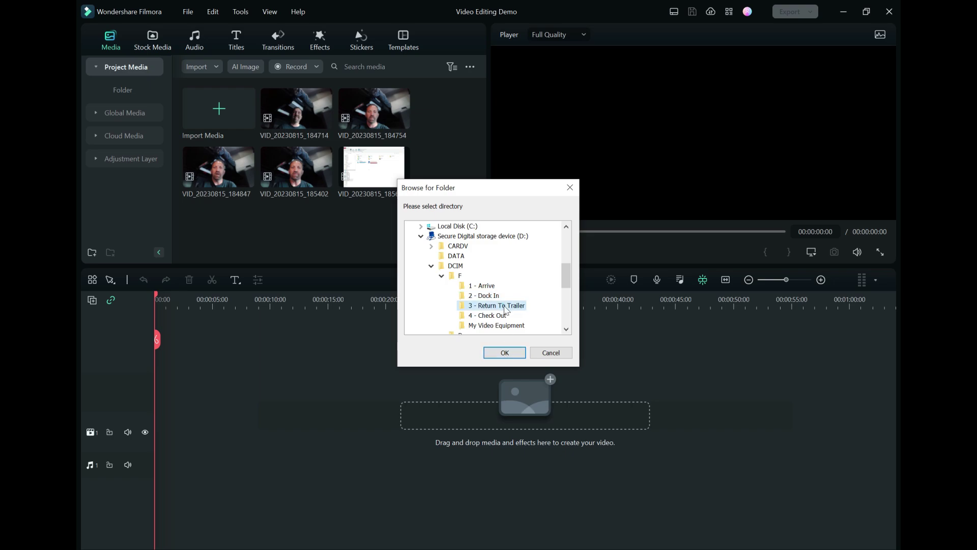
{"action": "left_click", "coordinate": [506, 351]}
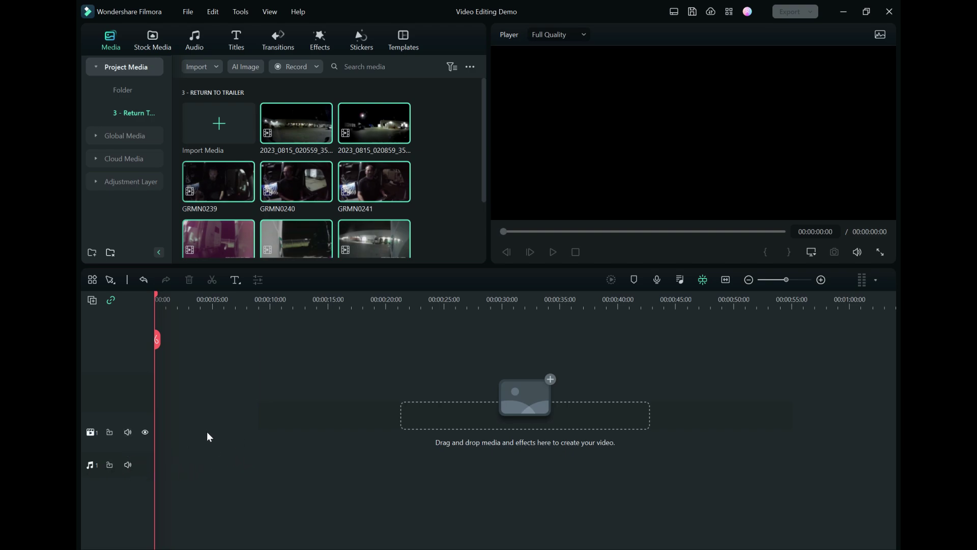
Step: Place clips 2023_0815_020559_357A and 2023_0815_020859_358A at the start of video track 1, matching the project to the media at 1920 x 1080 30fps
{"action": "left_click", "coordinate": [469, 170]}
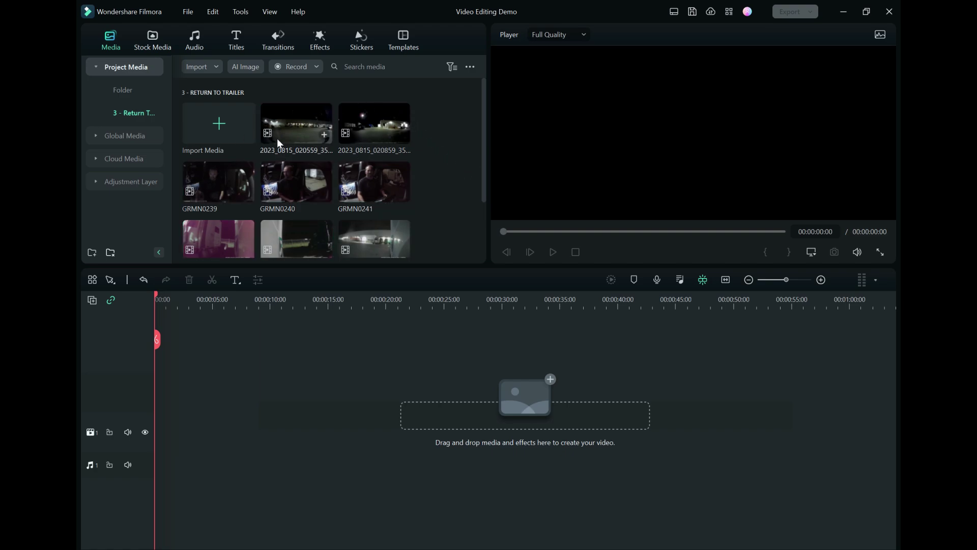
{"action": "left_click", "coordinate": [312, 124]}
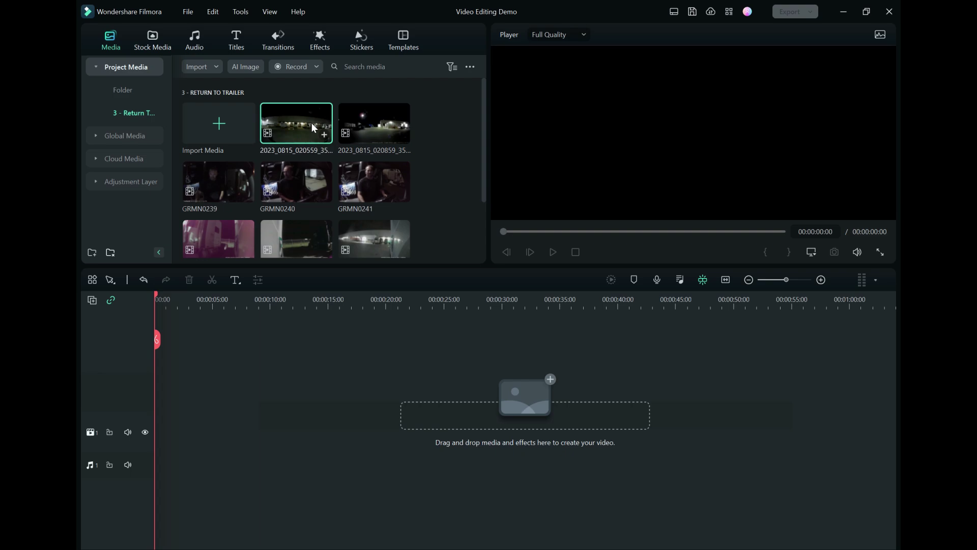
{"action": "left_click", "coordinate": [382, 125], "text": "ctrl"}
{"action": "left_click_drag", "start_coordinate": [383, 125], "coordinate": [168, 449]}
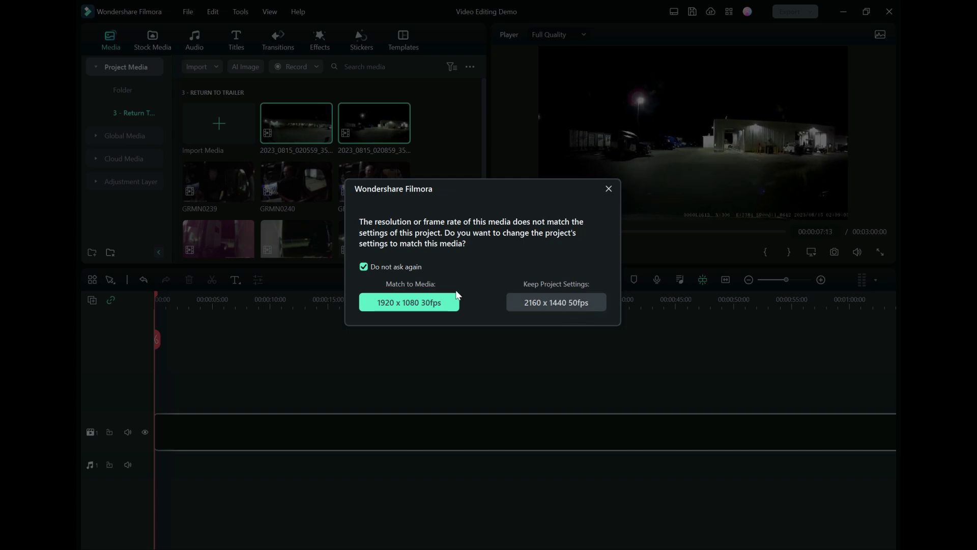
{"action": "left_click", "coordinate": [395, 308]}
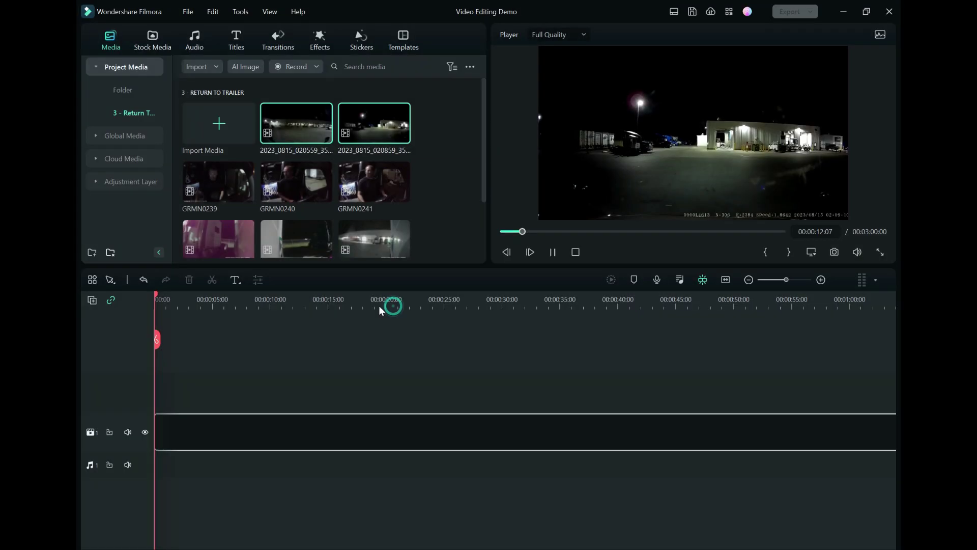
{"action": "left_click", "coordinate": [726, 279]}
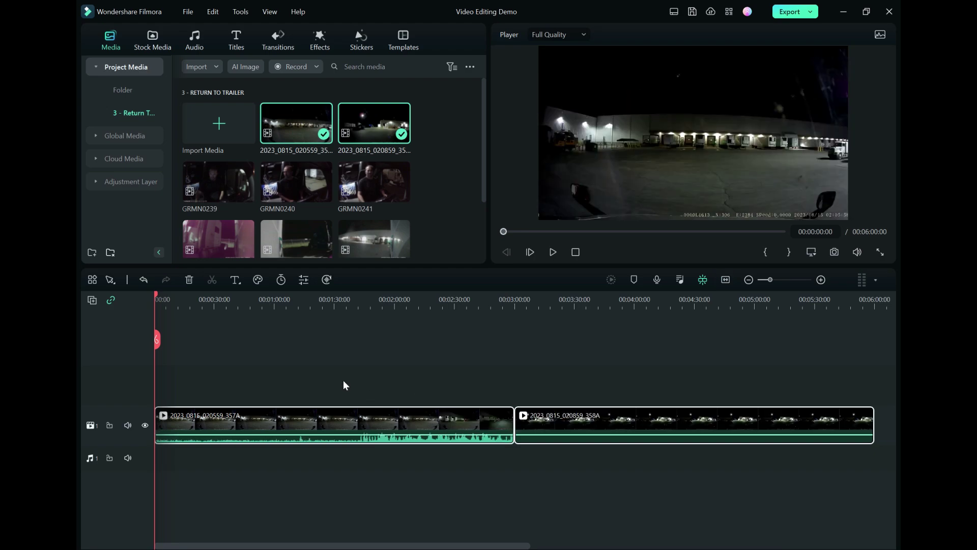
{"action": "left_click", "coordinate": [373, 380]}
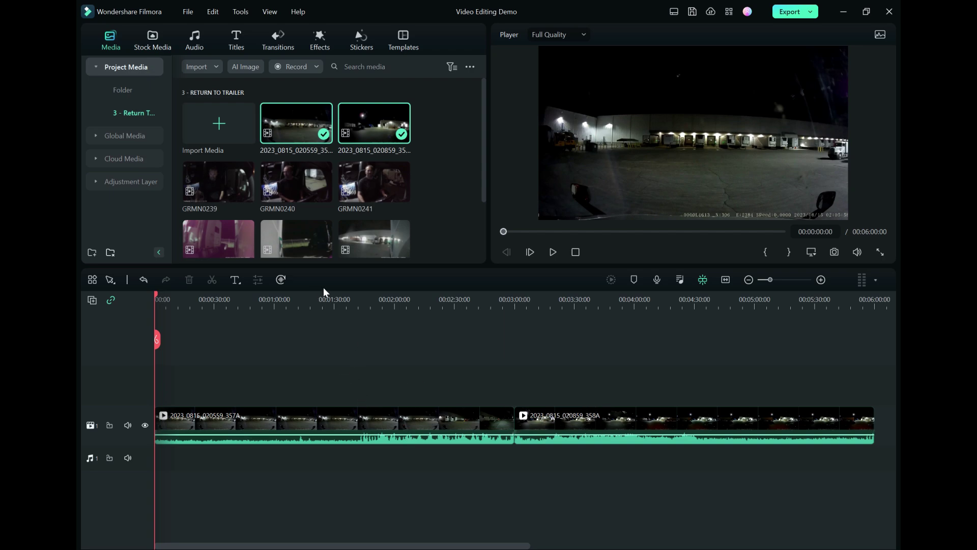
{"action": "left_click_drag", "start_coordinate": [481, 166], "coordinate": [484, 243]}
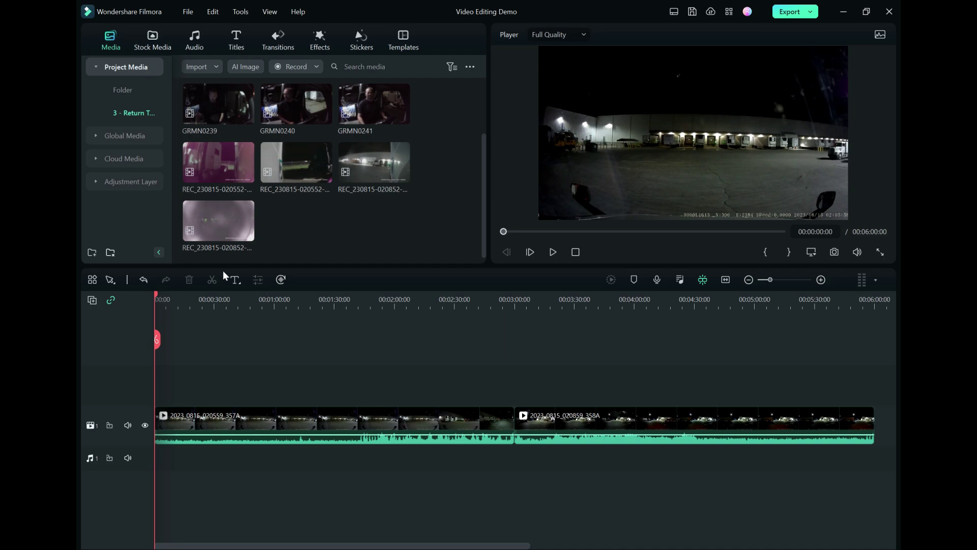
{"action": "mouse_move", "coordinate": [217, 172]}
{"action": "mouse_move", "coordinate": [212, 242]}
{"action": "left_click", "coordinate": [204, 177]}
{"action": "left_click_drag", "start_coordinate": [204, 177], "coordinate": [159, 397]}
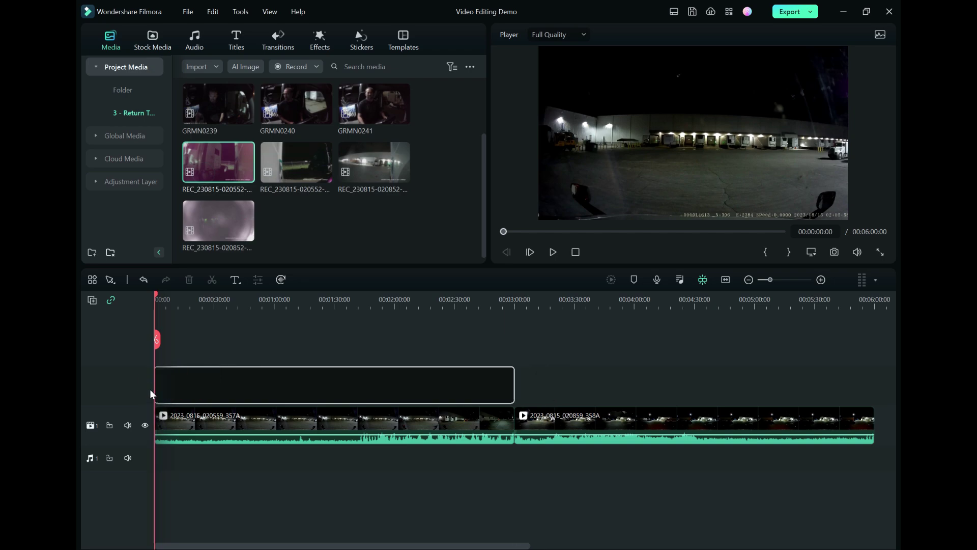
{"action": "left_click", "coordinate": [285, 178]}
{"action": "left_click_drag", "start_coordinate": [284, 178], "coordinate": [140, 357]}
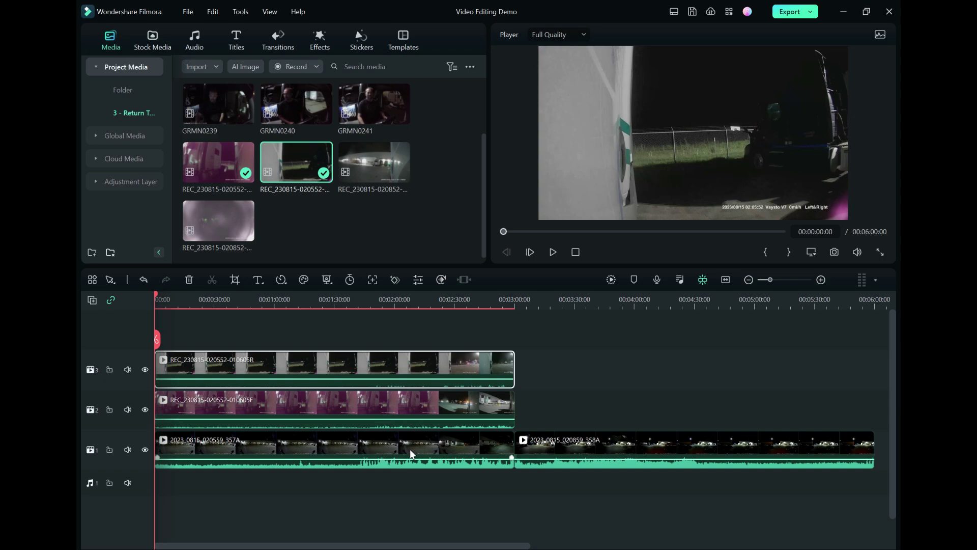
Step: Detach the audio from clip 2023_0815_020559_357A on video track 1
{"action": "left_click", "coordinate": [314, 451]}
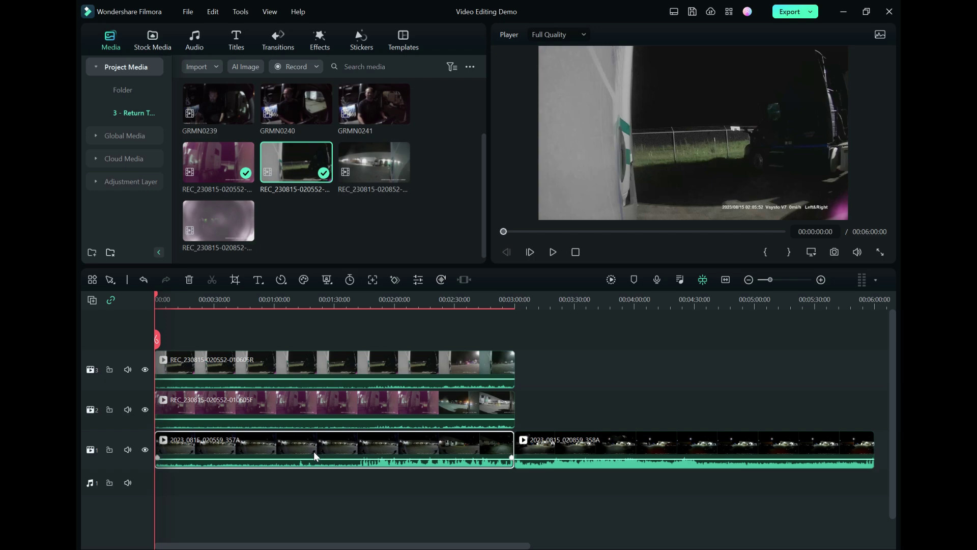
{"action": "key", "text": "ctrl+alt+d"}
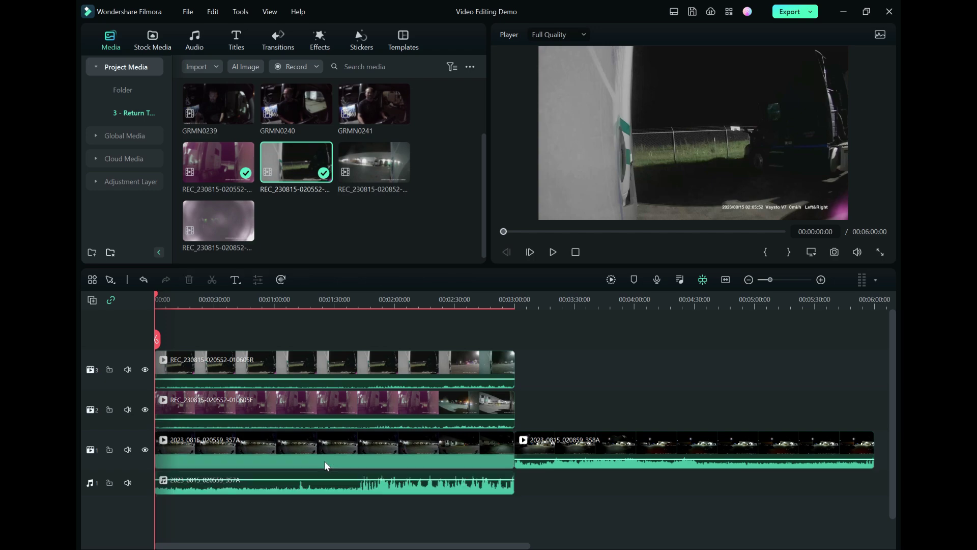
{"action": "left_click", "coordinate": [299, 451]}
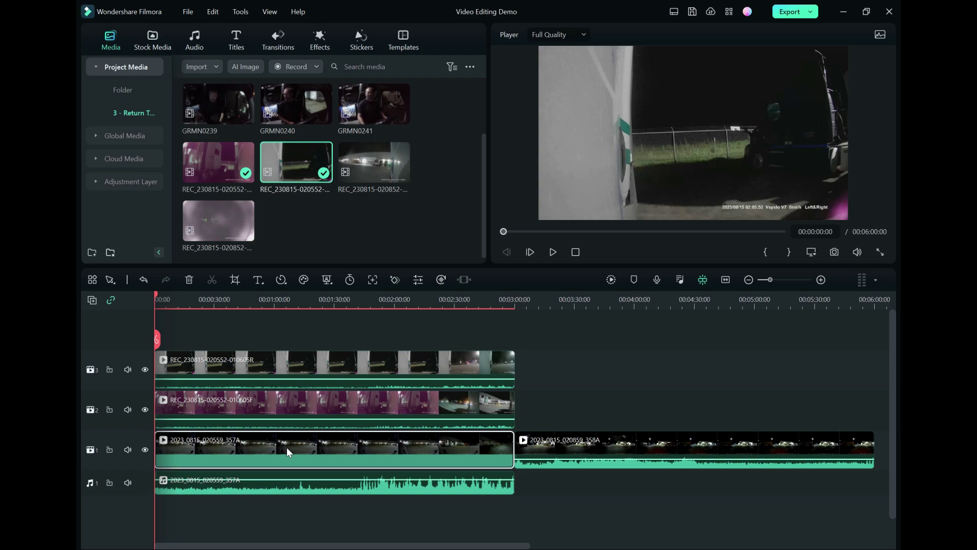
{"action": "left_click", "coordinate": [303, 486]}
{"action": "left_click", "coordinate": [328, 451]}
Step: Examine where the Detach Audio command is offered for clip 2023_0815_020859_358A
{"action": "left_click", "coordinate": [582, 451]}
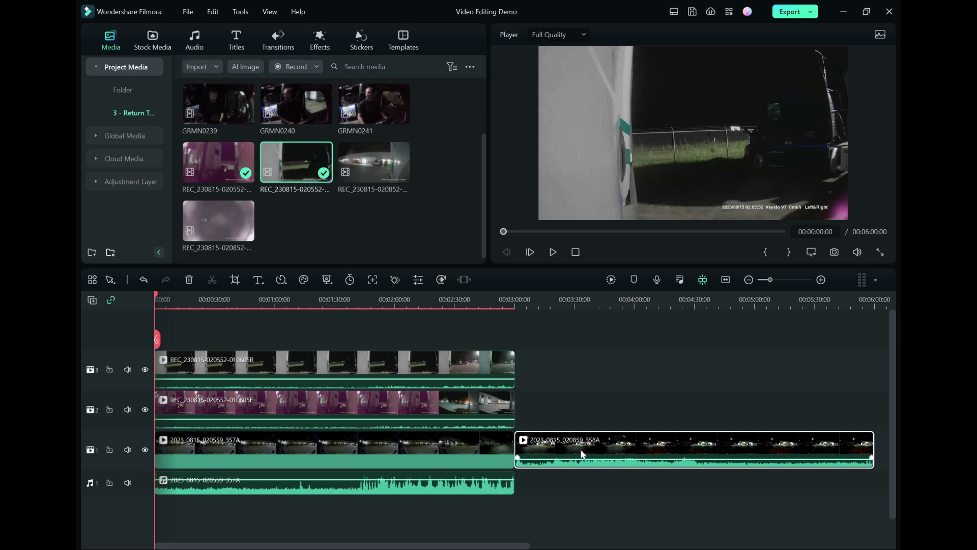
{"action": "right_click", "coordinate": [582, 451]}
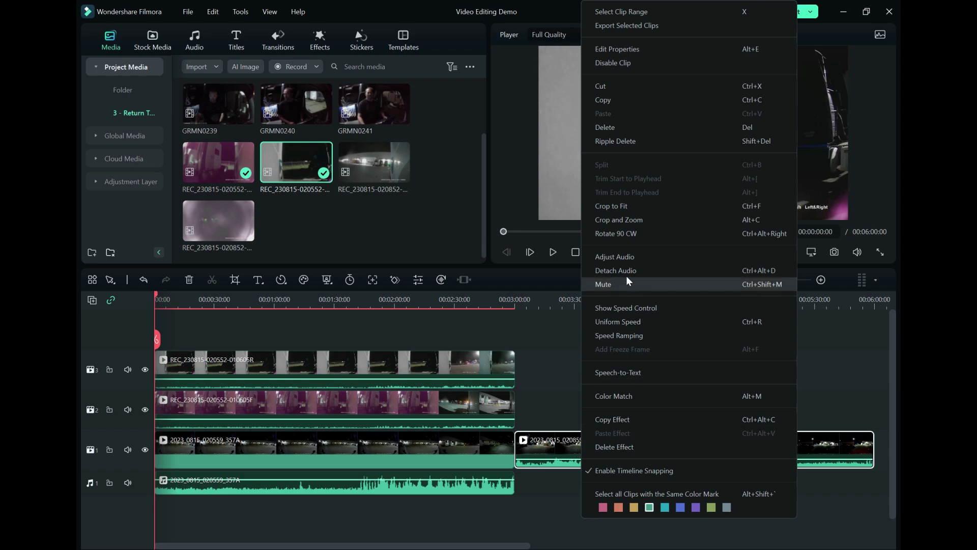
{"action": "left_click", "coordinate": [552, 445]}
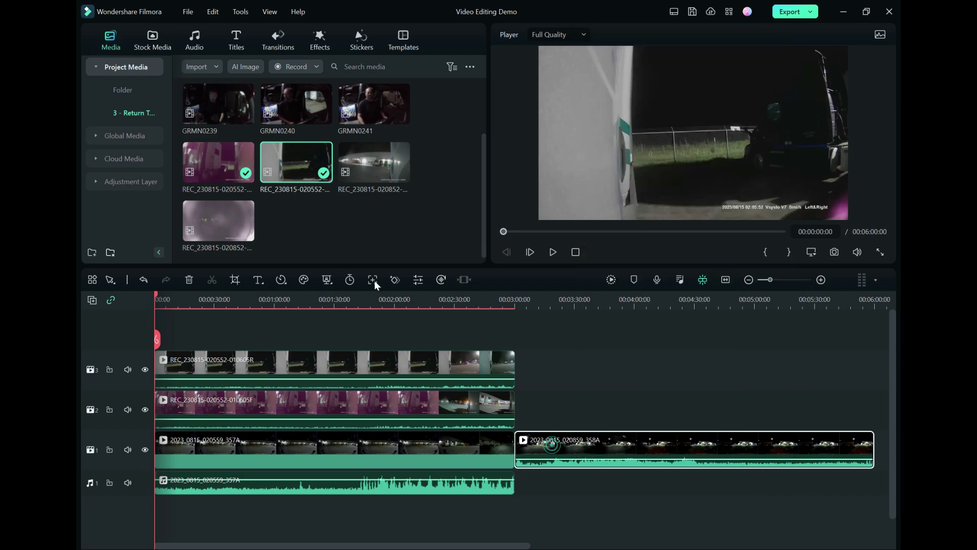
{"action": "left_click", "coordinate": [212, 12]}
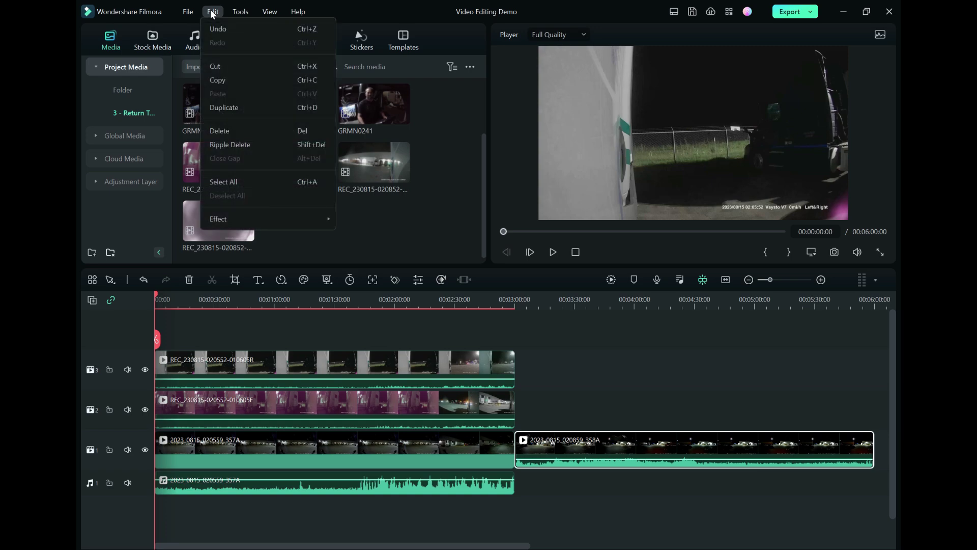
{"action": "mouse_move", "coordinate": [237, 14]}
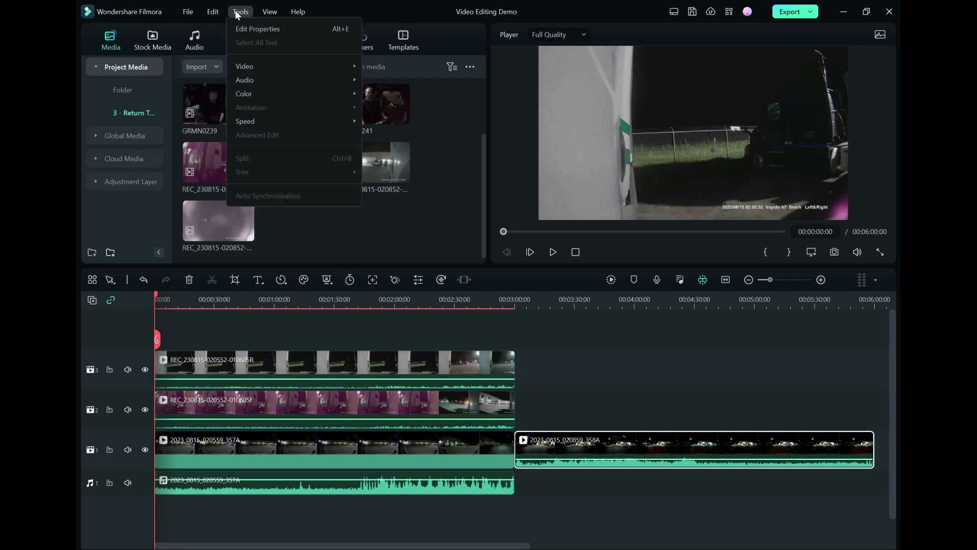
{"action": "mouse_move", "coordinate": [332, 79]}
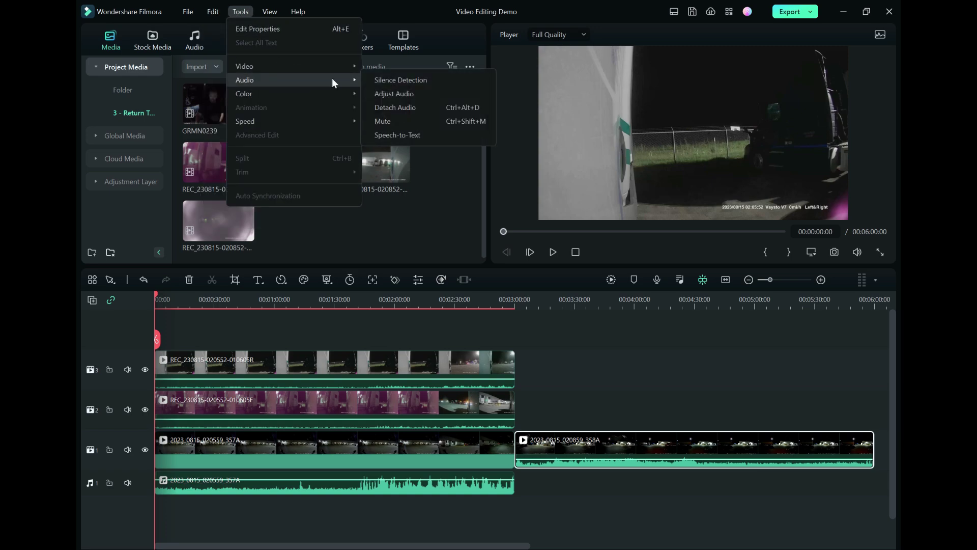
{"action": "left_click", "coordinate": [429, 107]}
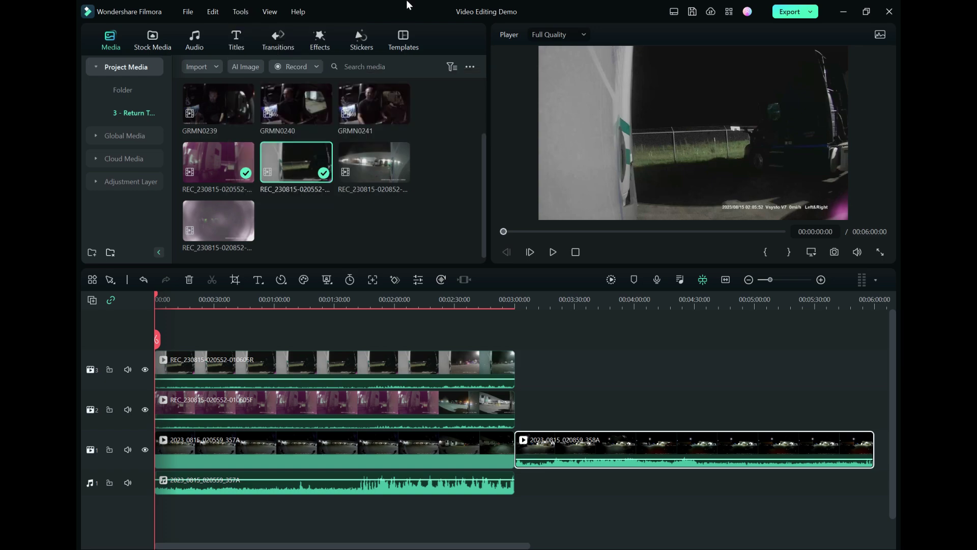
{"action": "left_click", "coordinate": [318, 454]}
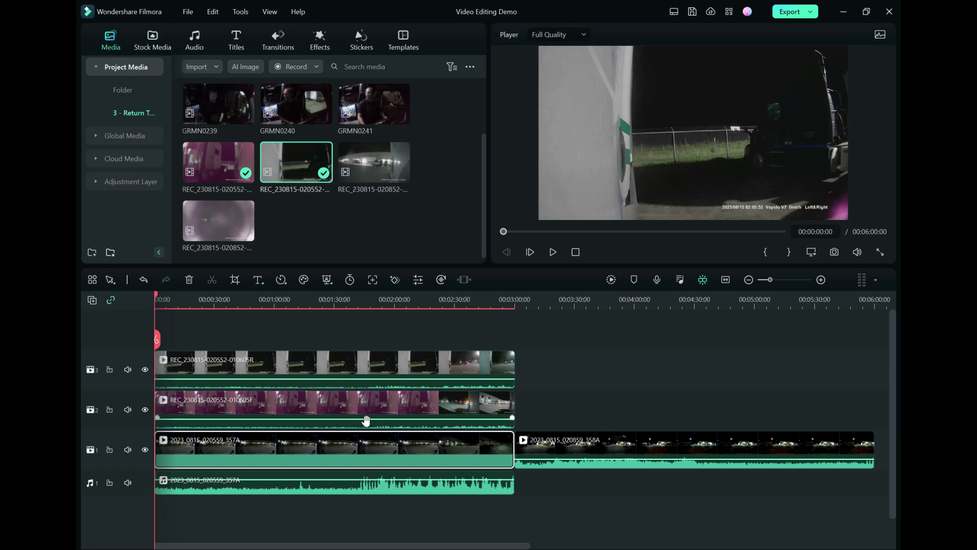
{"action": "left_click", "coordinate": [339, 405]}
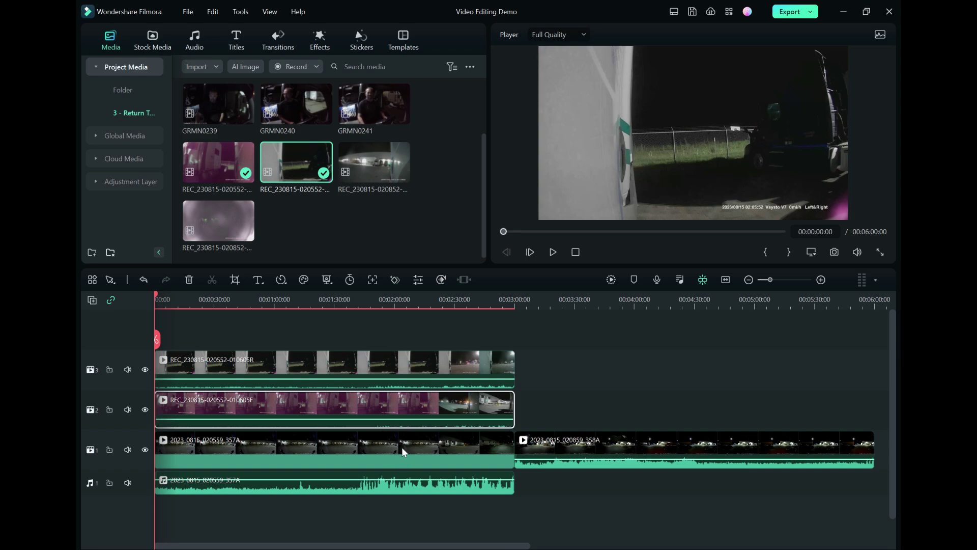
{"action": "left_click", "coordinate": [378, 490], "text": "ctrl"}
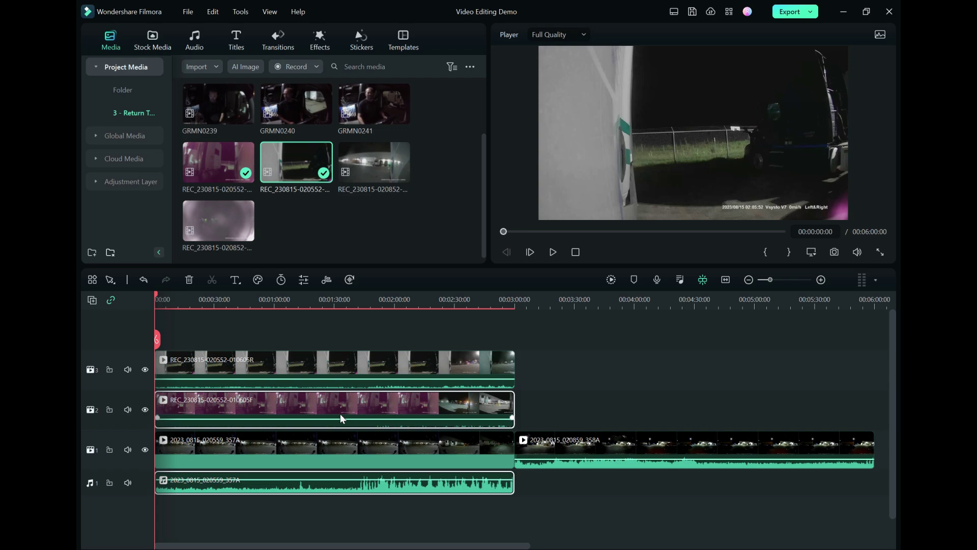
{"action": "right_click", "coordinate": [341, 491]}
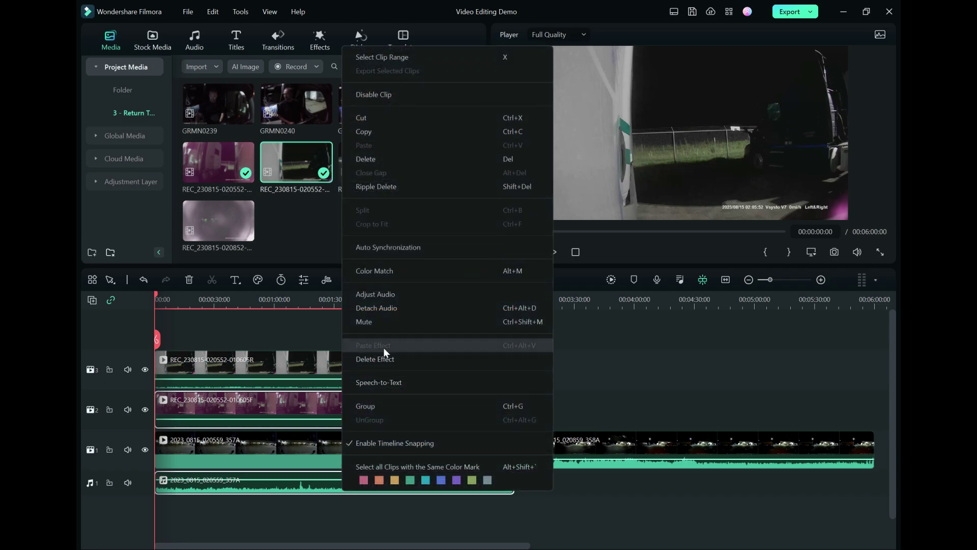
{"action": "left_click", "coordinate": [407, 245]}
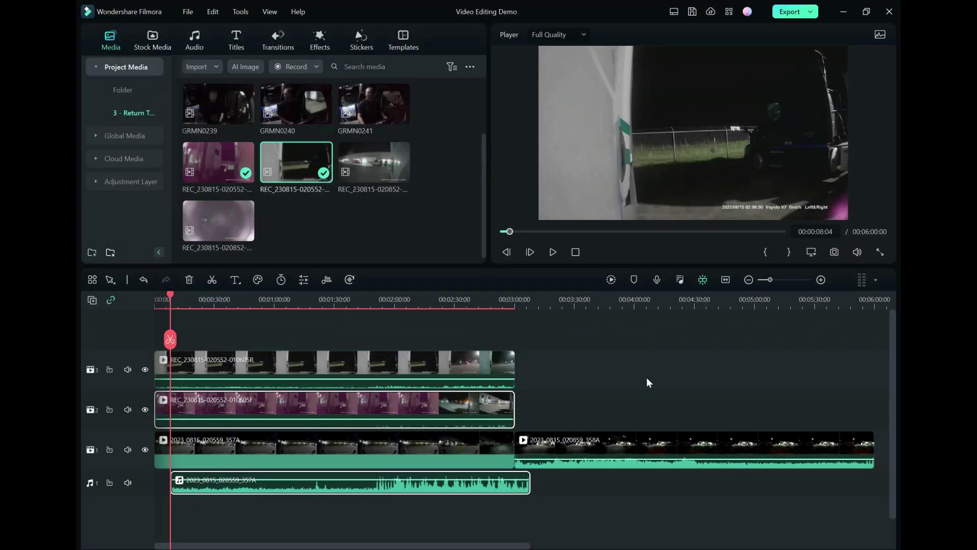
Step: Move clips 2023_0815_020559_357A and 2023_0815_020859_358A on video track 1 together so the first aligns with its detached audio at 00:00:08:04
{"action": "left_click", "coordinate": [554, 439]}
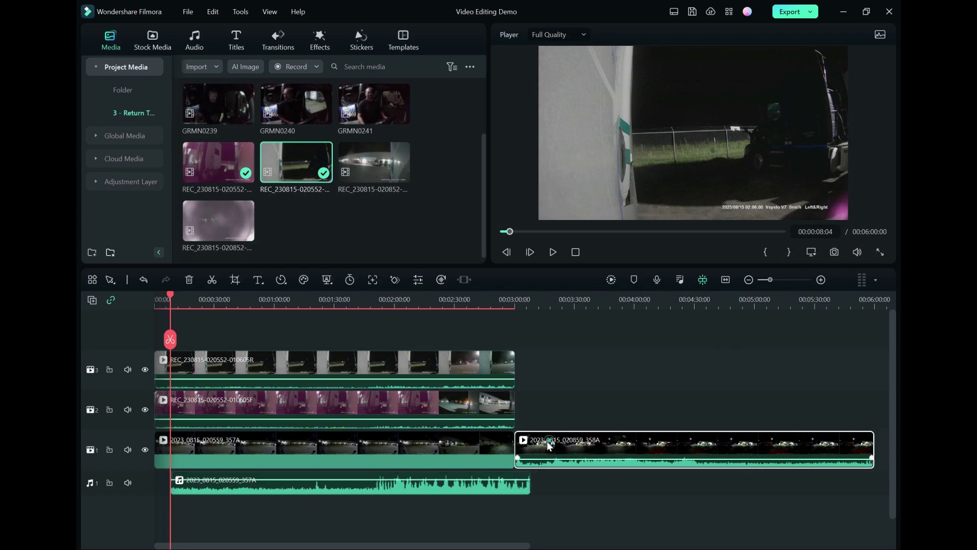
{"action": "left_click", "coordinate": [441, 450], "text": "ctrl"}
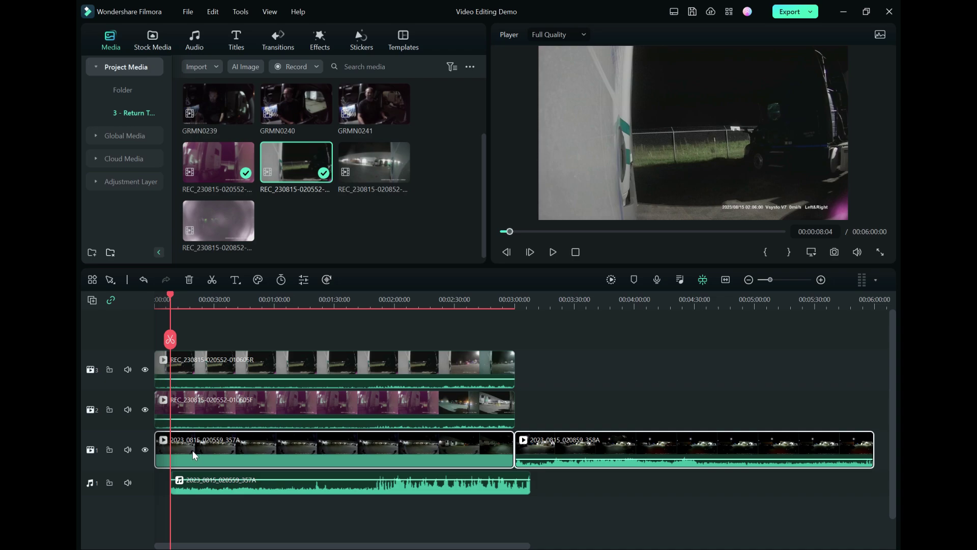
{"action": "left_click", "coordinate": [820, 280]}
{"action": "left_click", "coordinate": [823, 279]}
{"action": "left_click", "coordinate": [822, 280]}
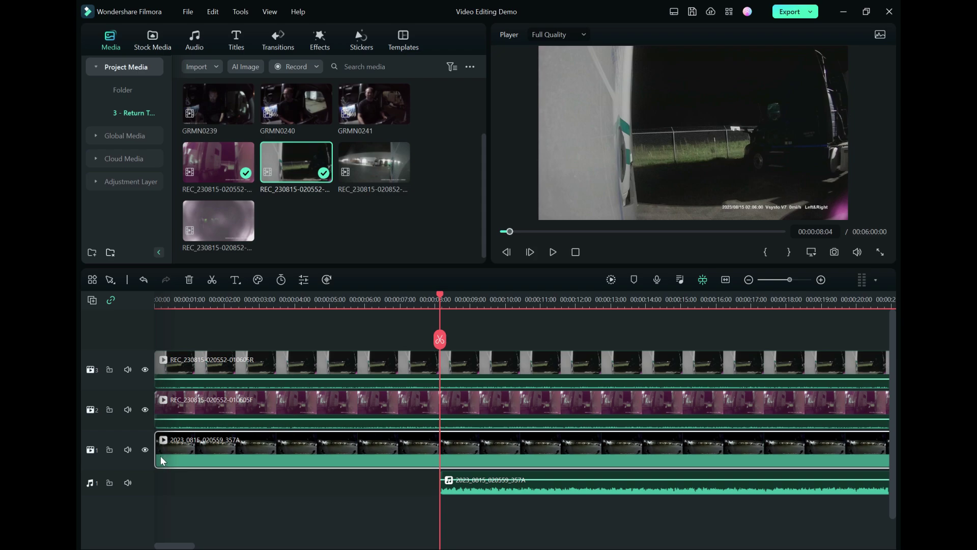
{"action": "left_click_drag", "start_coordinate": [172, 453], "coordinate": [472, 451]}
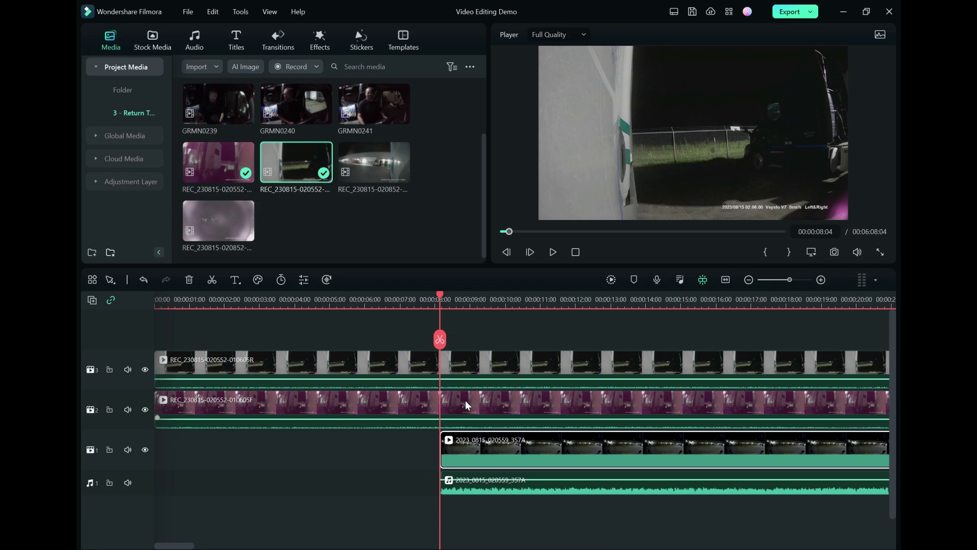
{"action": "left_click", "coordinate": [807, 280]}
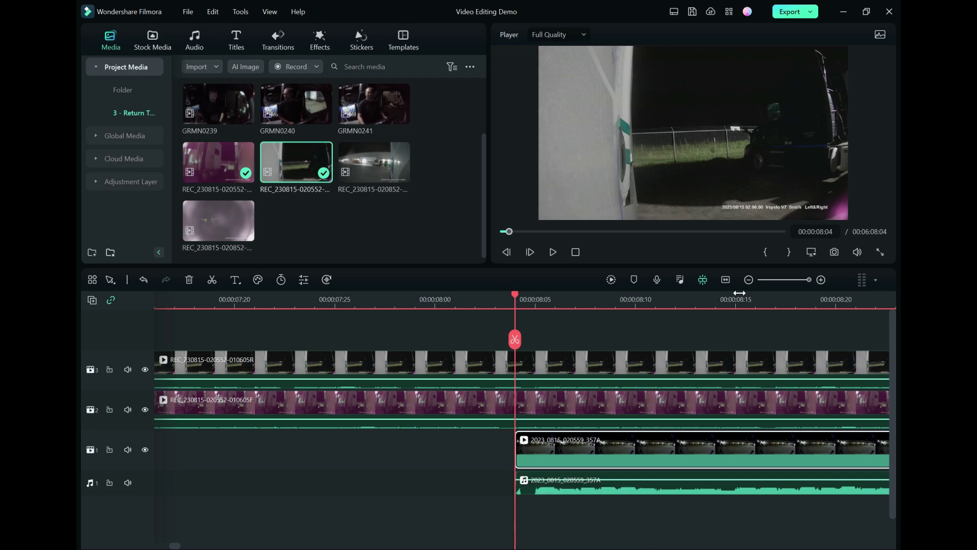
Step: Detach the audio from clip 2023_0815_020859_358A on video track 1
{"action": "left_click", "coordinate": [726, 282]}
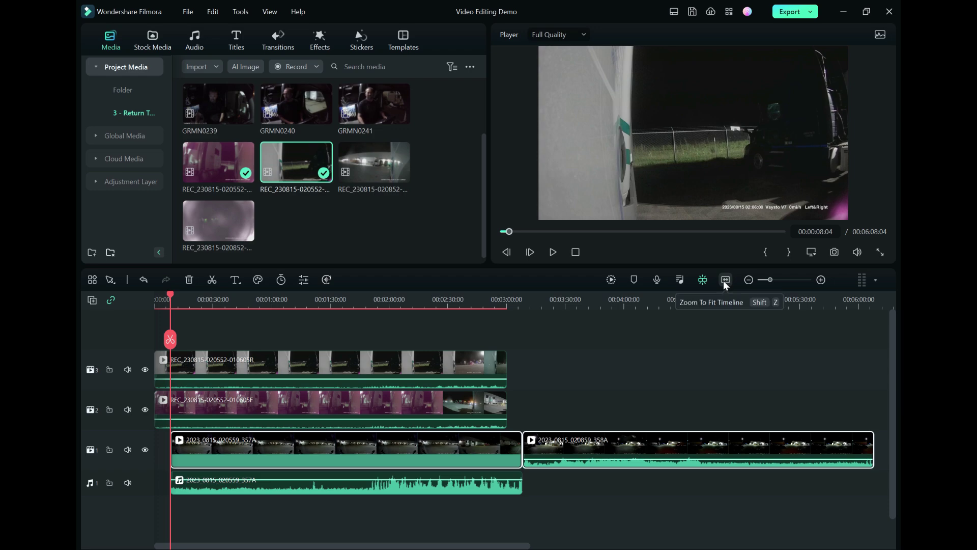
{"action": "left_click", "coordinate": [574, 441]}
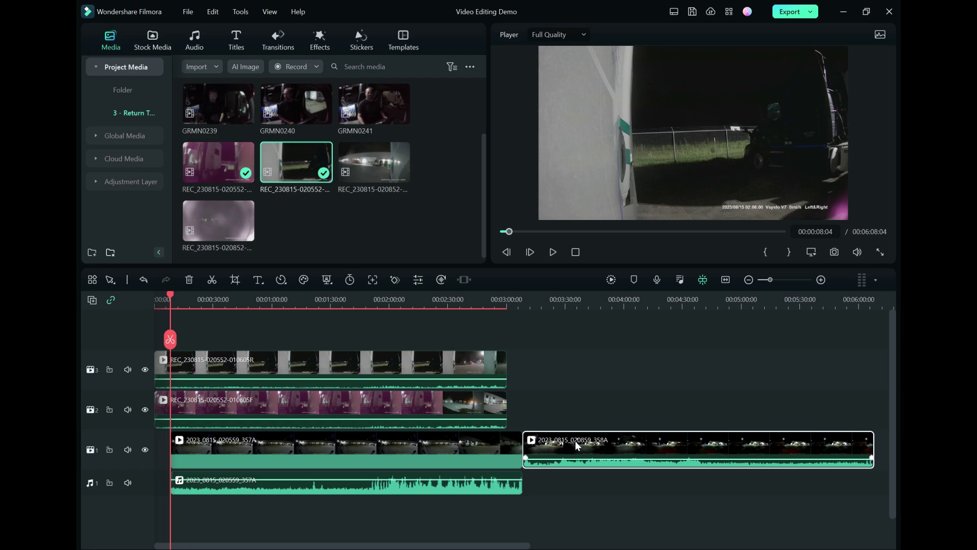
{"action": "key", "text": "ctrl+alt+d"}
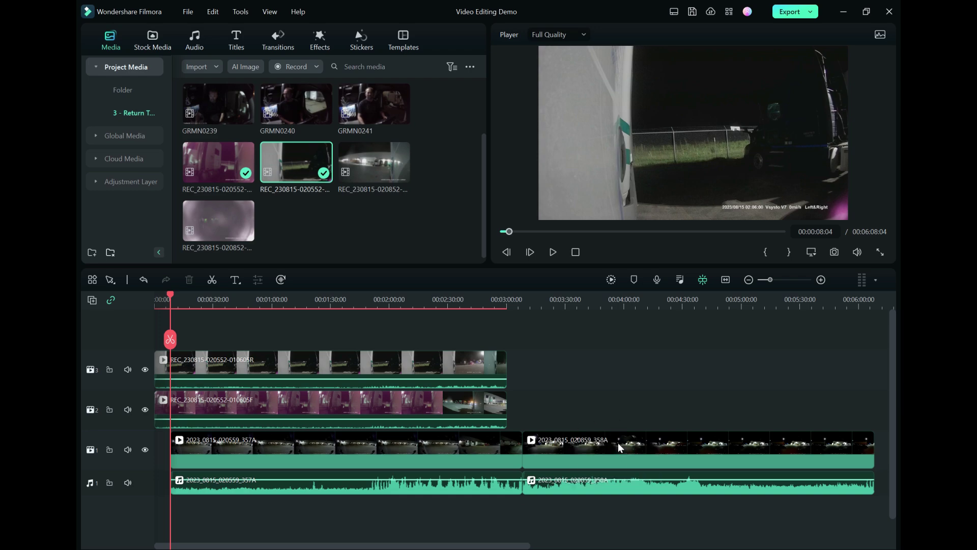
{"action": "key", "text": "Down"}
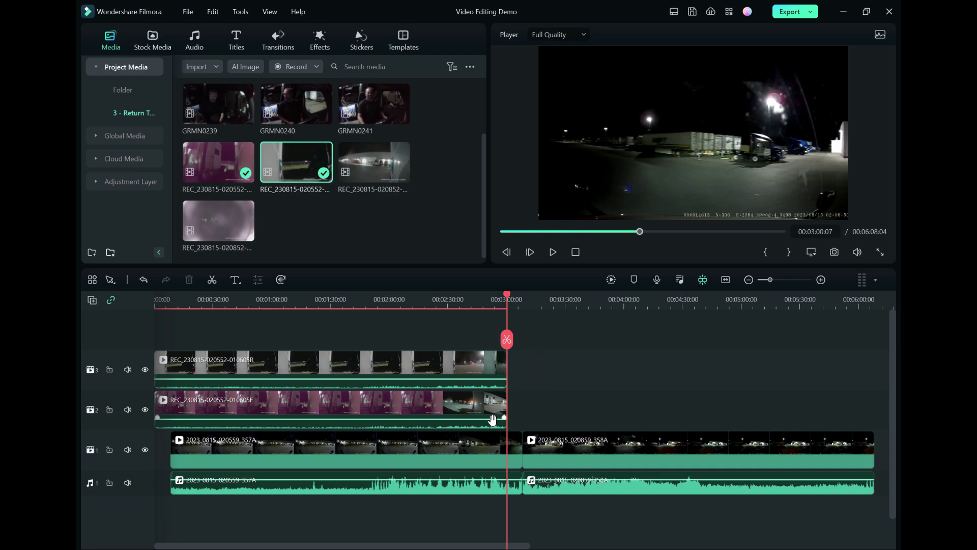
{"action": "left_click_drag", "start_coordinate": [790, 277], "coordinate": [834, 277]}
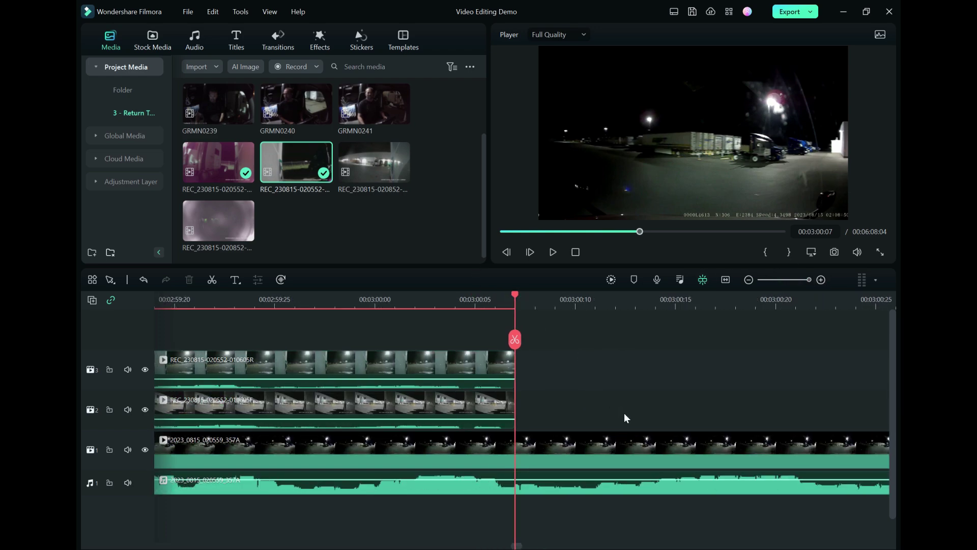
{"action": "mouse_move", "coordinate": [372, 176]}
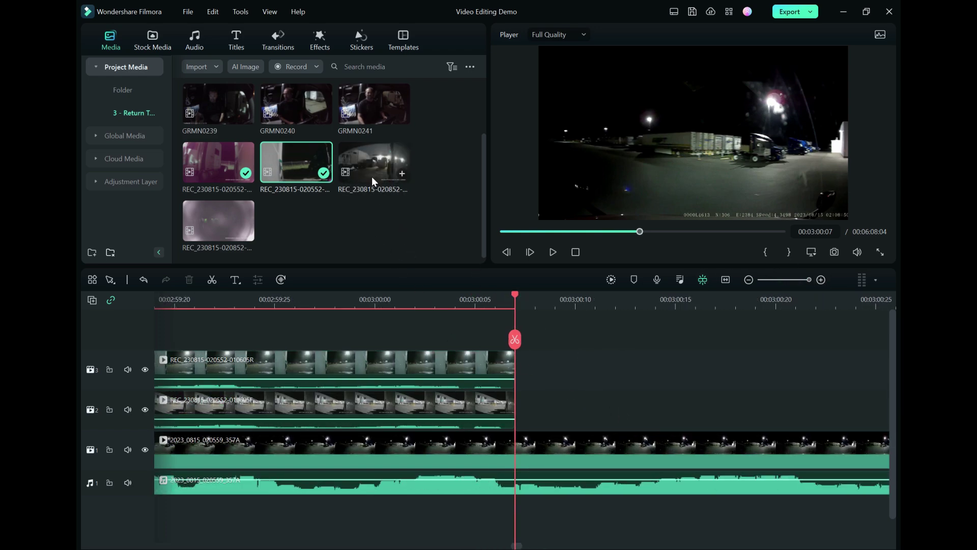
{"action": "left_click_drag", "start_coordinate": [368, 173], "coordinate": [529, 415]}
{"action": "mouse_move", "coordinate": [200, 231]}
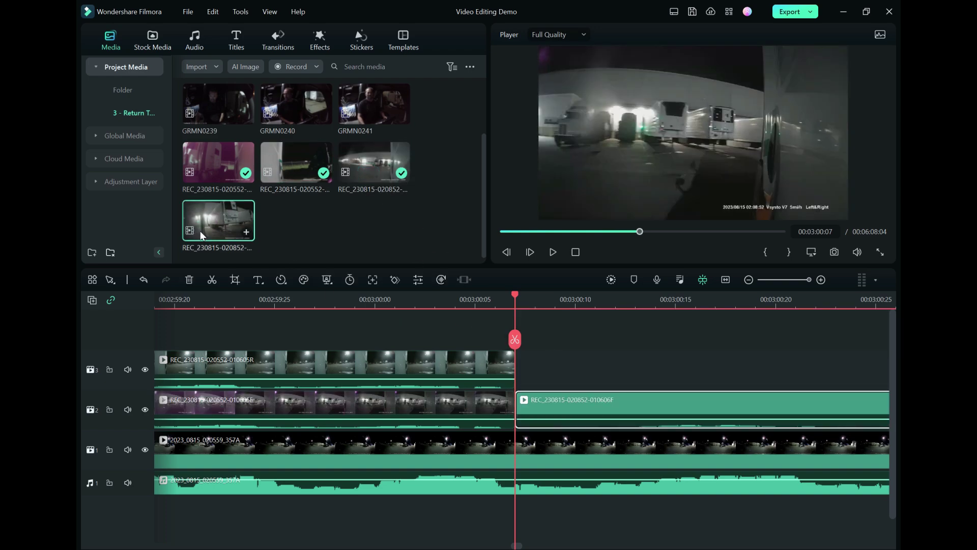
{"action": "left_click_drag", "start_coordinate": [201, 231], "coordinate": [524, 371]}
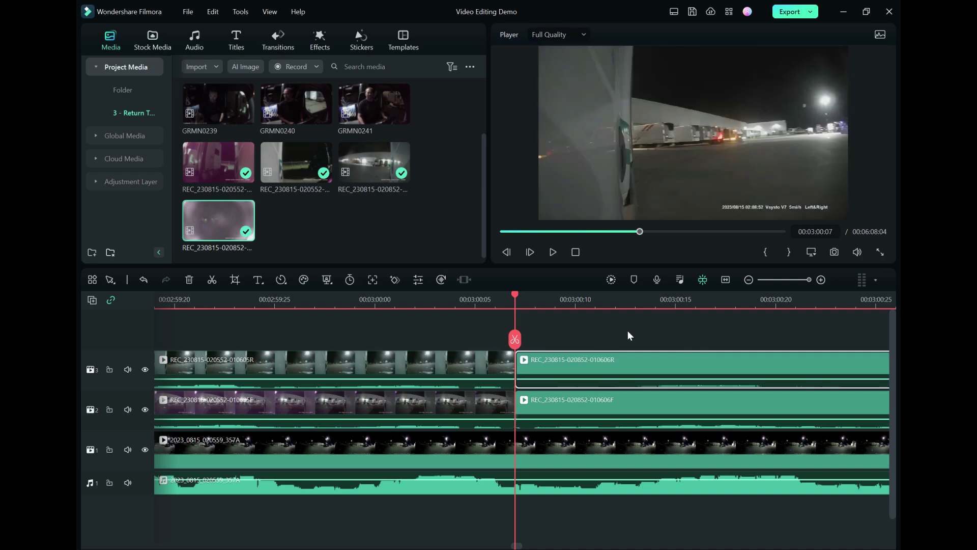
{"action": "left_click", "coordinate": [726, 279]}
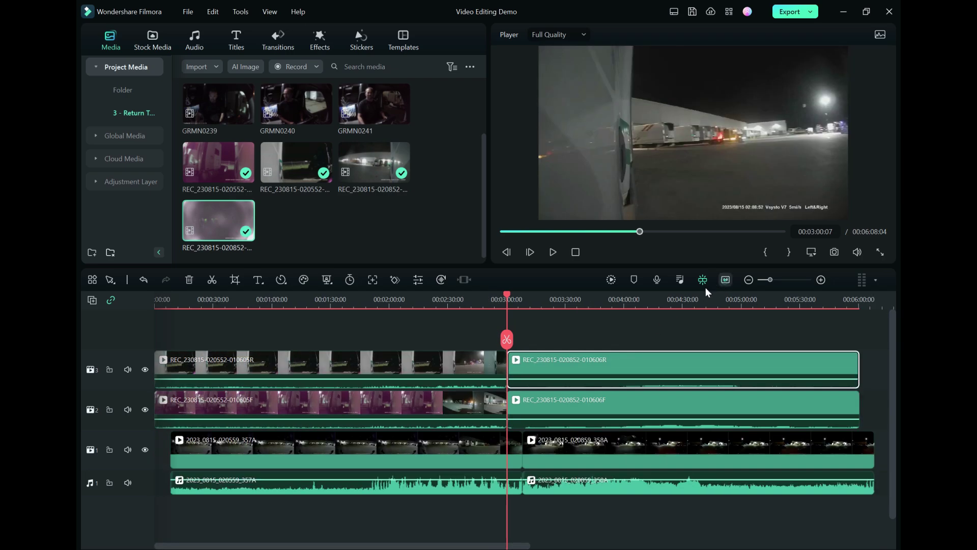
{"action": "left_click", "coordinate": [643, 402]}
{"action": "left_click", "coordinate": [643, 488], "text": "ctrl"}
{"action": "right_click", "coordinate": [643, 490]}
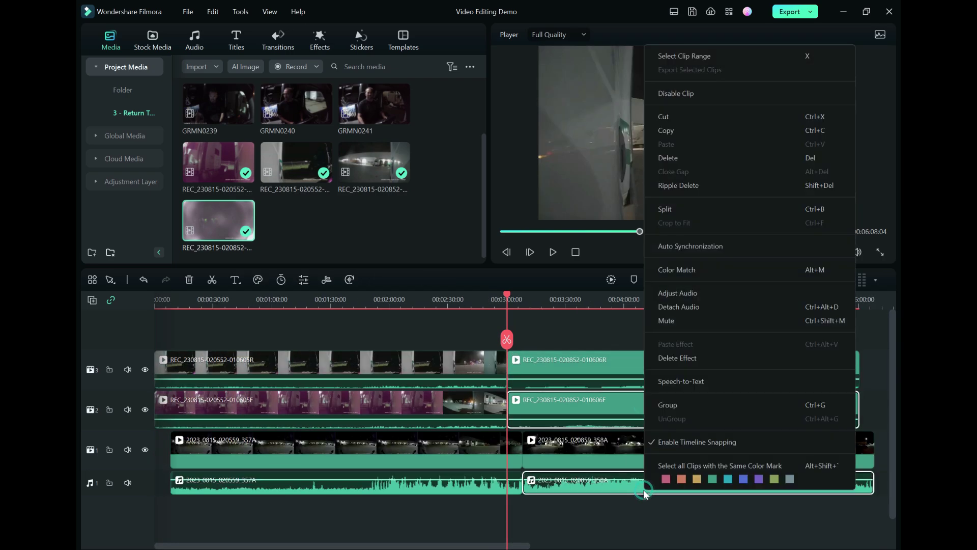
{"action": "left_click", "coordinate": [701, 246]}
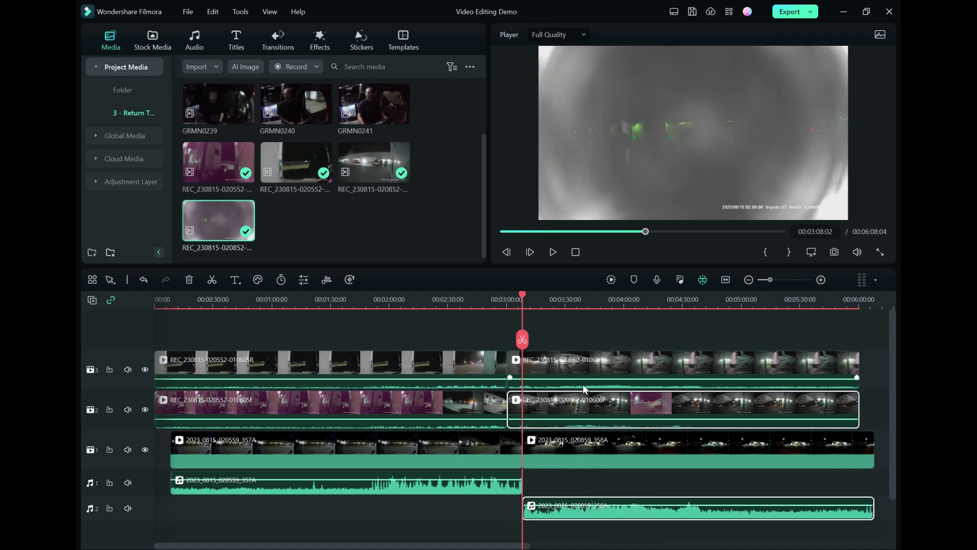
{"action": "left_click", "coordinate": [576, 366], "text": "ctrl"}
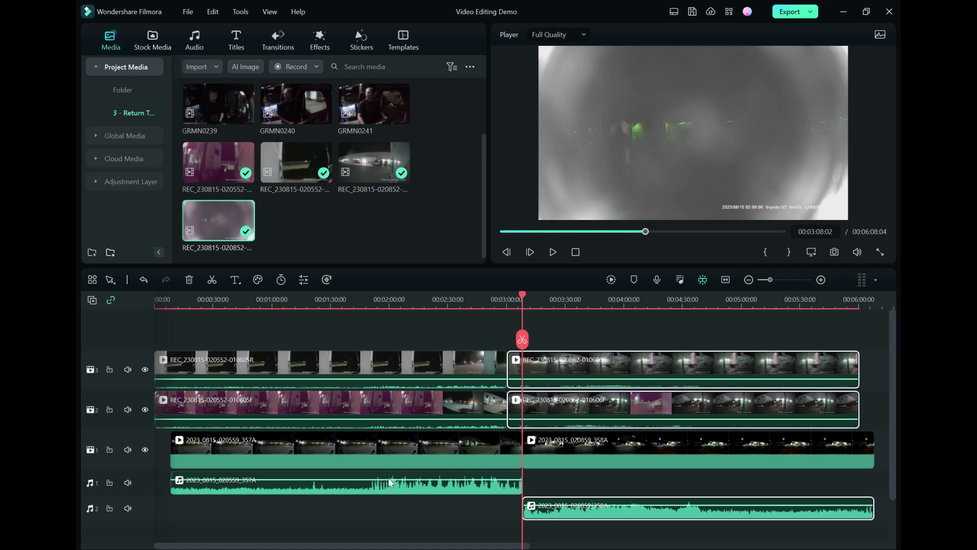
{"action": "left_click", "coordinate": [821, 279]}
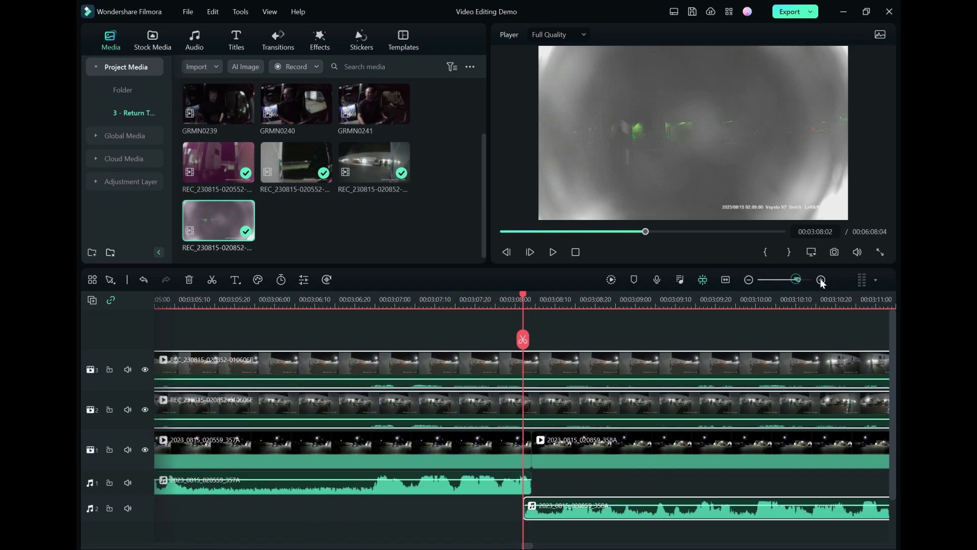
{"action": "left_click", "coordinate": [821, 279]}
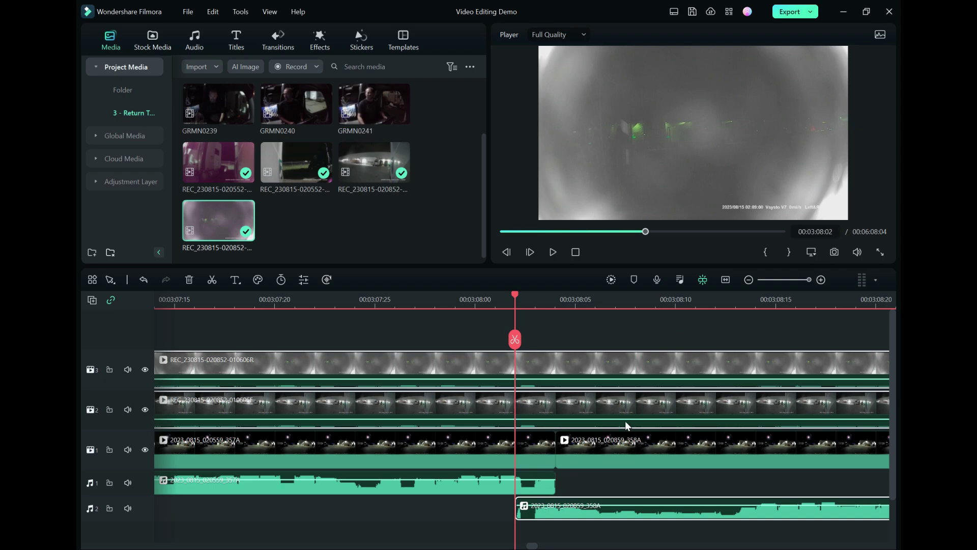
{"action": "key", "text": "Down"}
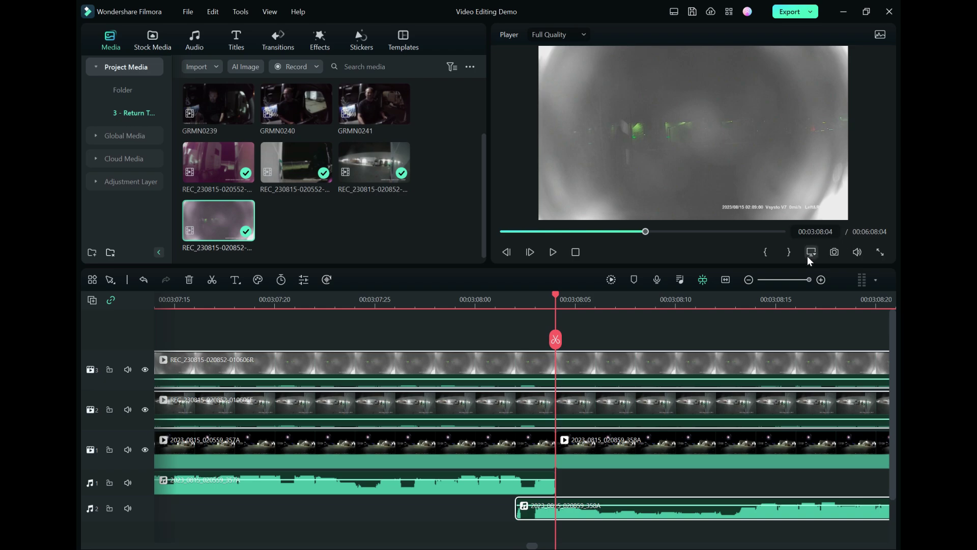
{"action": "key", "text": "Up"}
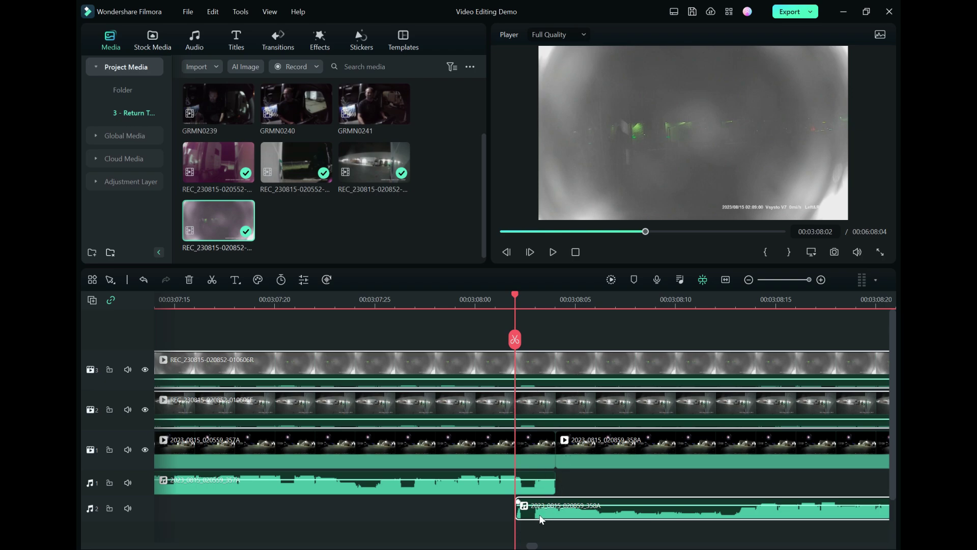
{"action": "left_click_drag", "start_coordinate": [521, 507], "coordinate": [578, 506]}
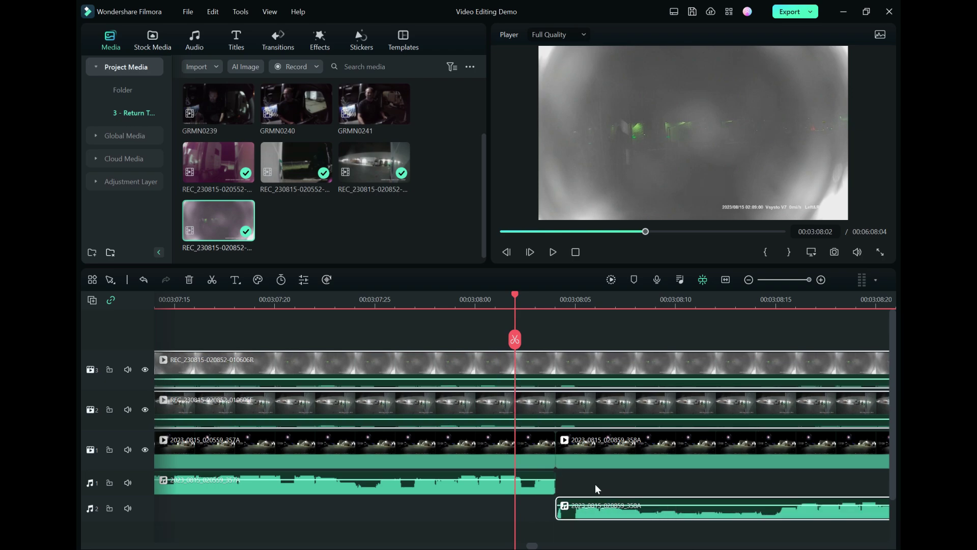
{"action": "left_click_drag", "start_coordinate": [609, 499], "coordinate": [611, 482]}
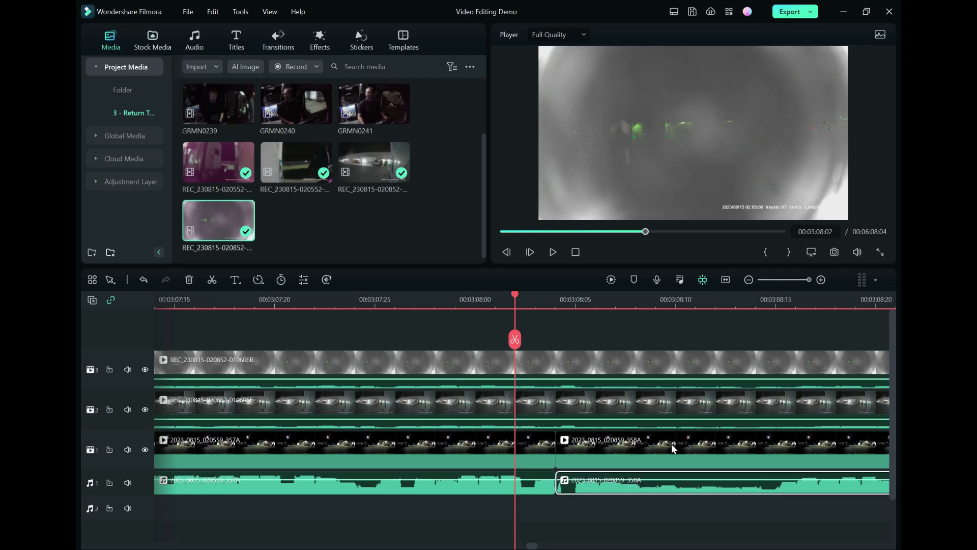
Step: Mute the audio of all four REC clips on video tracks 2 and 3
{"action": "left_click", "coordinate": [726, 280]}
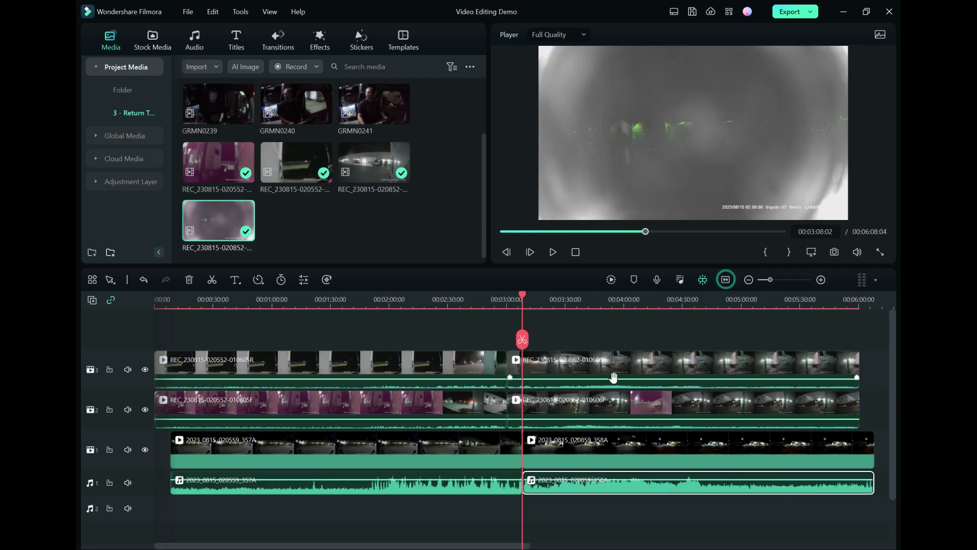
{"action": "left_click", "coordinate": [688, 334]}
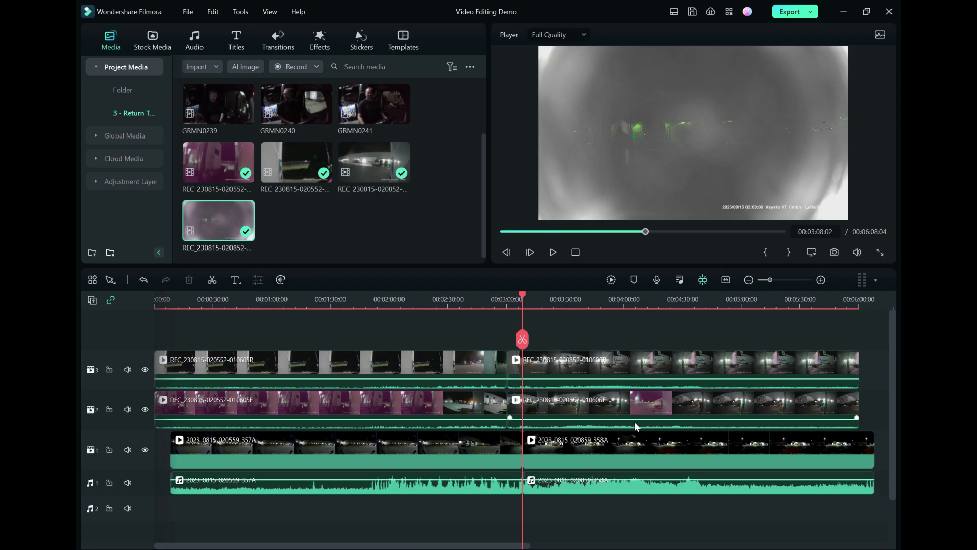
{"action": "left_click_drag", "start_coordinate": [639, 340], "coordinate": [406, 420]}
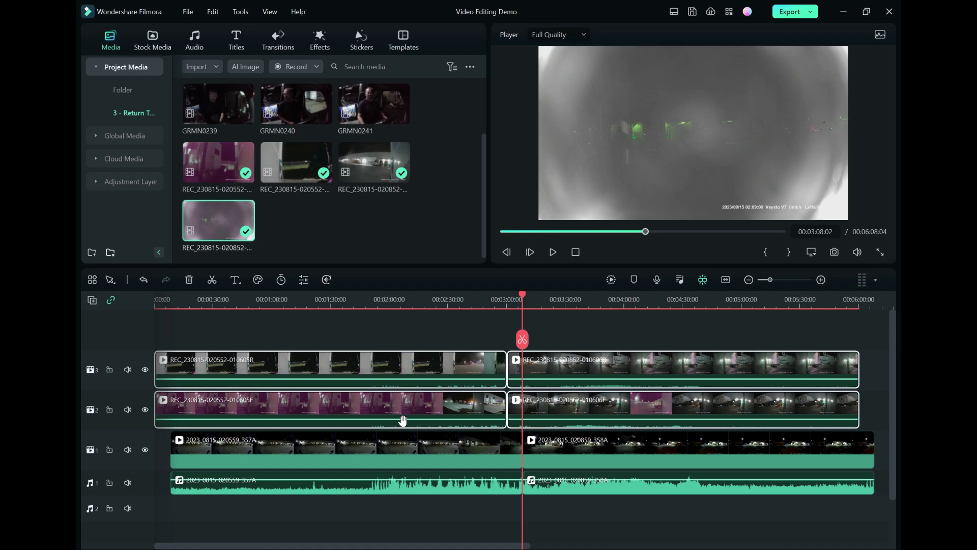
{"action": "left_click_drag", "start_coordinate": [402, 419], "coordinate": [402, 420]}
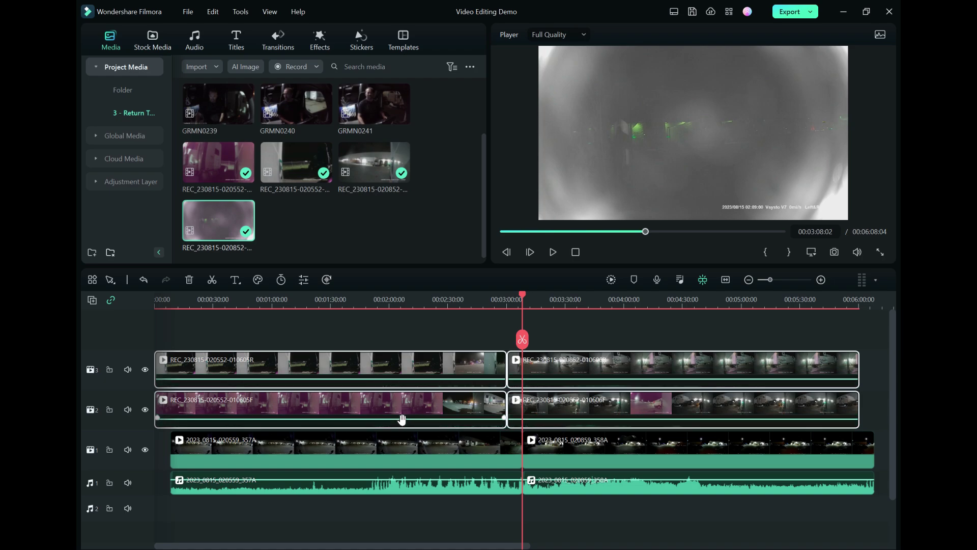
Step: Check the audio mute setting of the four selected clips on video tracks 2 and 3, leaving them deselected
{"action": "right_click", "coordinate": [580, 373]}
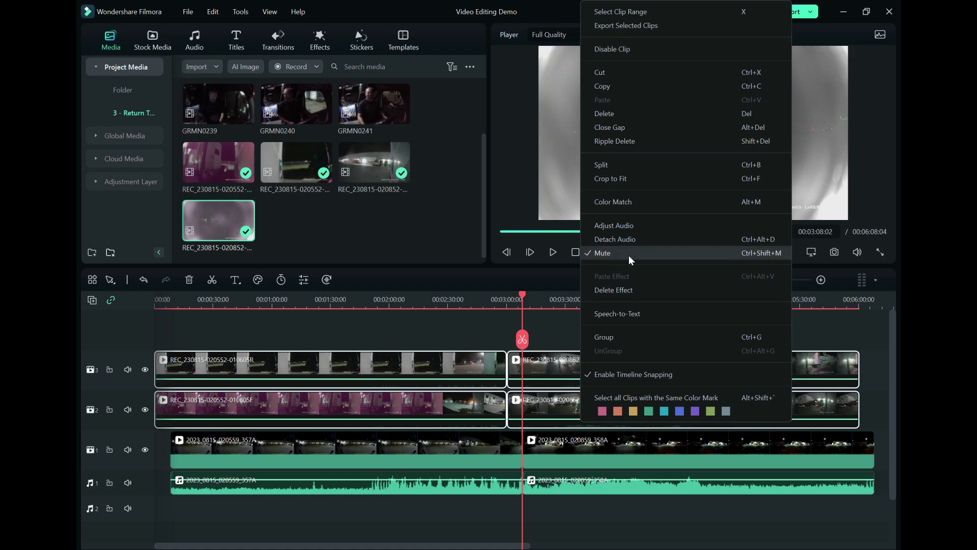
{"action": "left_click", "coordinate": [243, 12]}
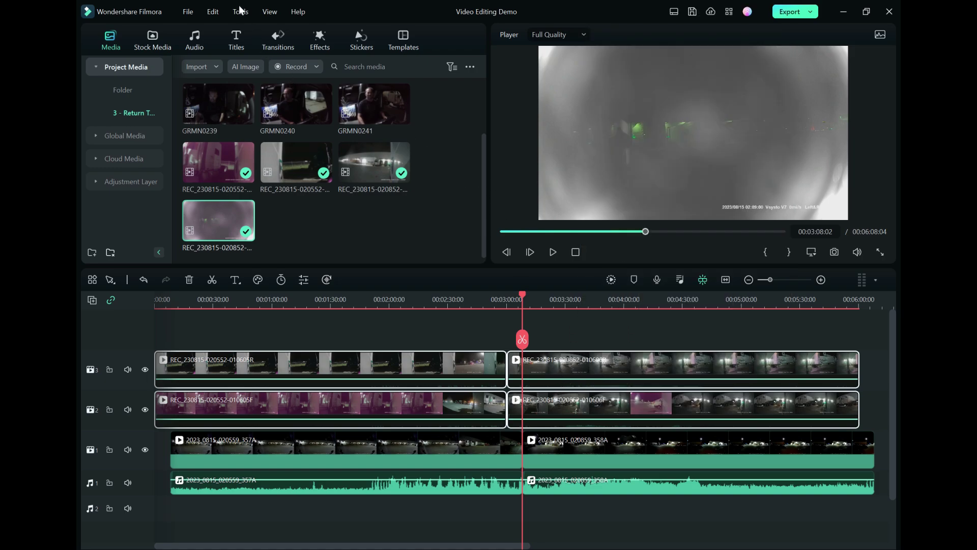
{"action": "left_click", "coordinate": [241, 12]}
{"action": "mouse_move", "coordinate": [319, 77]}
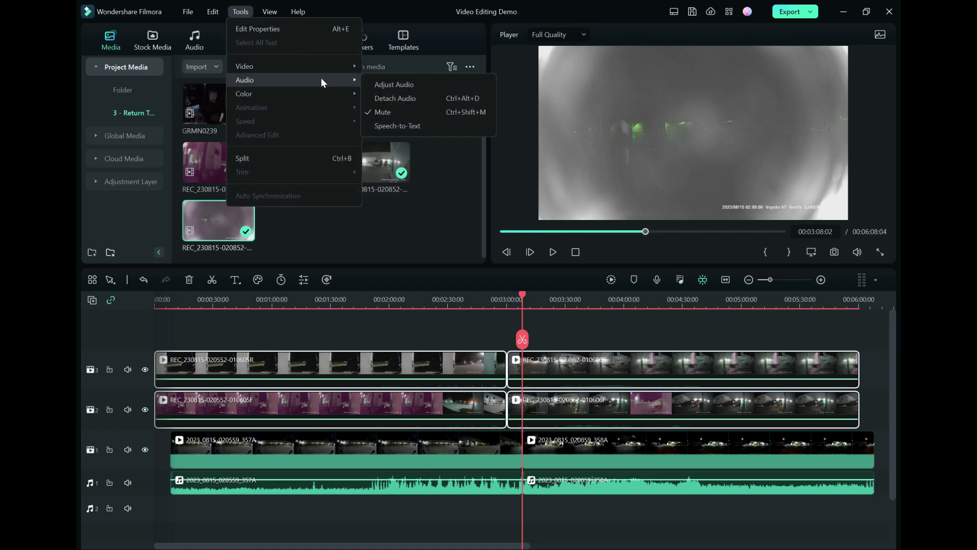
{"action": "left_click", "coordinate": [538, 5]}
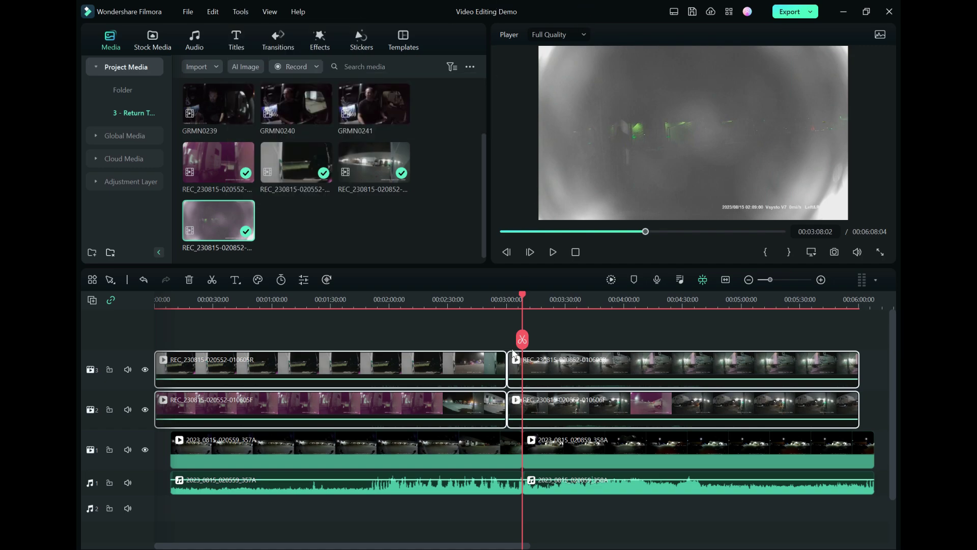
{"action": "left_click", "coordinate": [604, 328]}
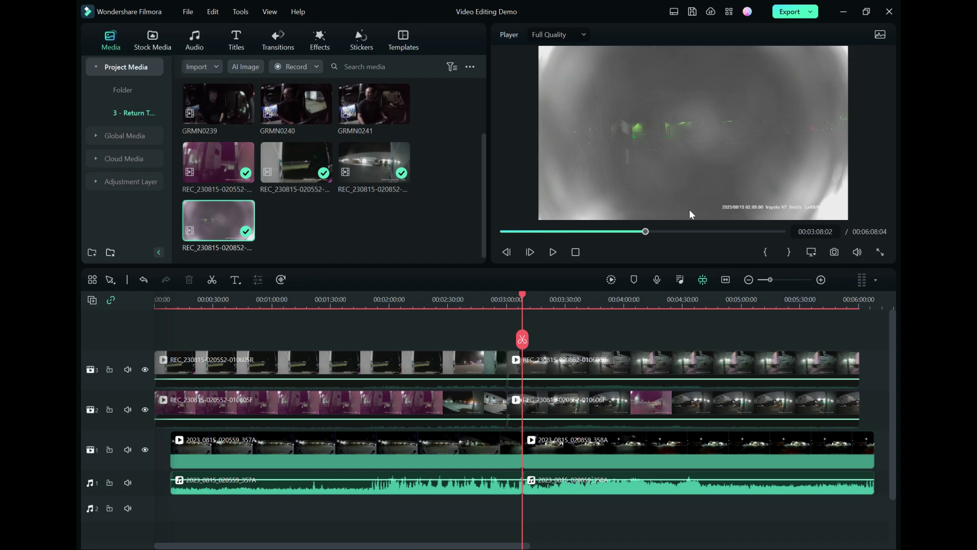
Step: Look over the transform properties and available editing commands of the second clip on video track 3
{"action": "left_click", "coordinate": [609, 362]}
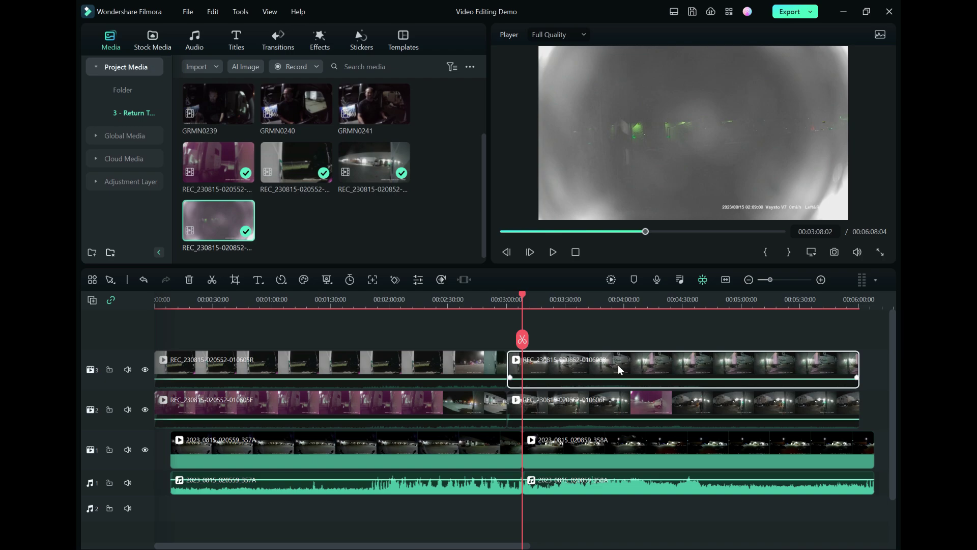
{"action": "double_click", "coordinate": [609, 364]}
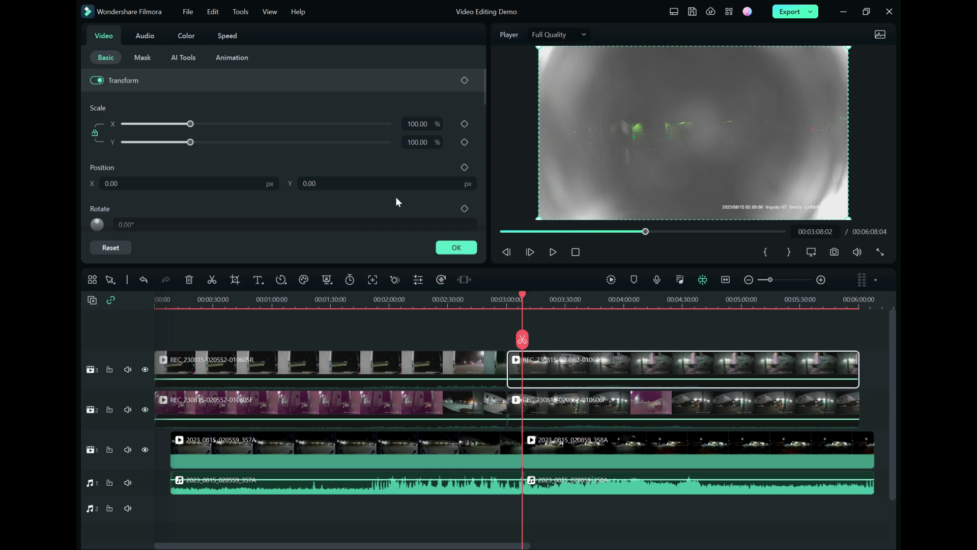
{"action": "left_click", "coordinate": [454, 247]}
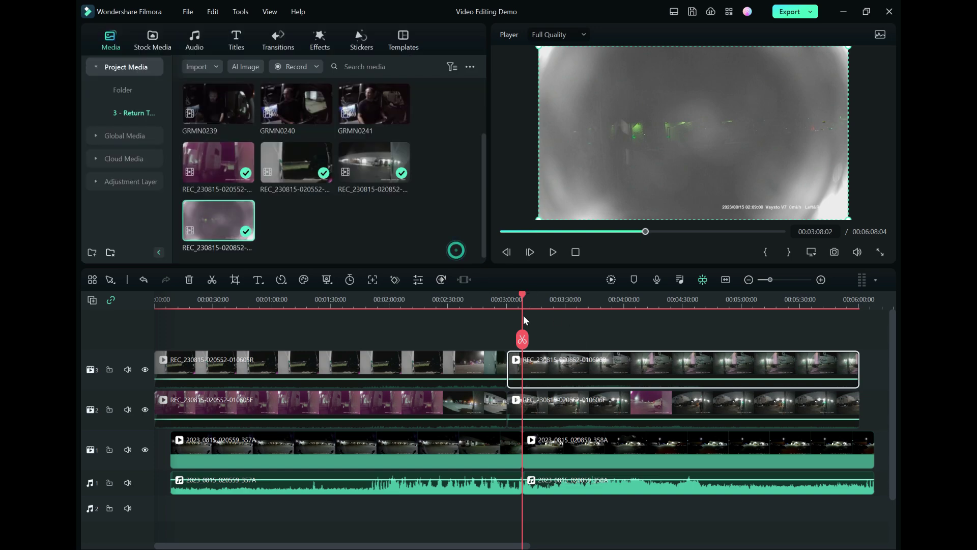
{"action": "right_click", "coordinate": [568, 363]}
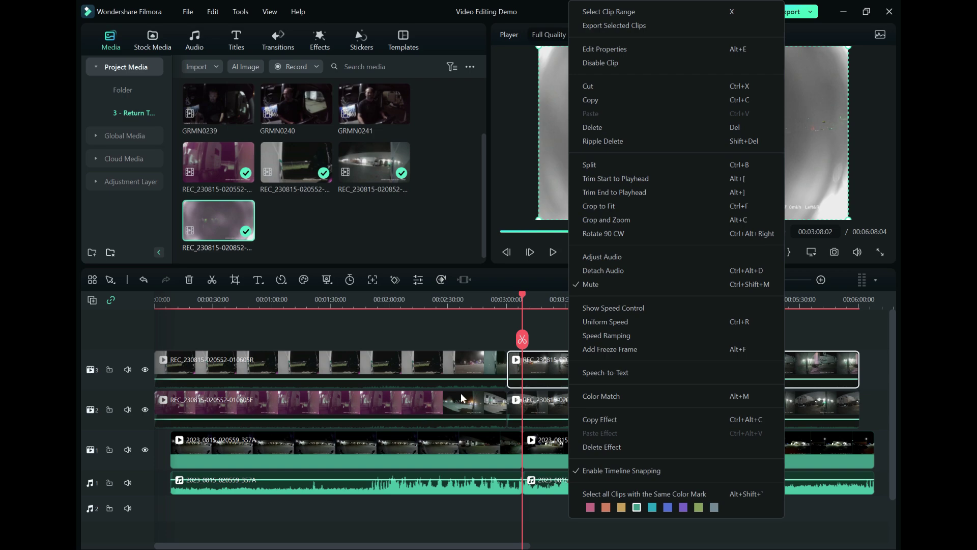
{"action": "left_click", "coordinate": [548, 370]}
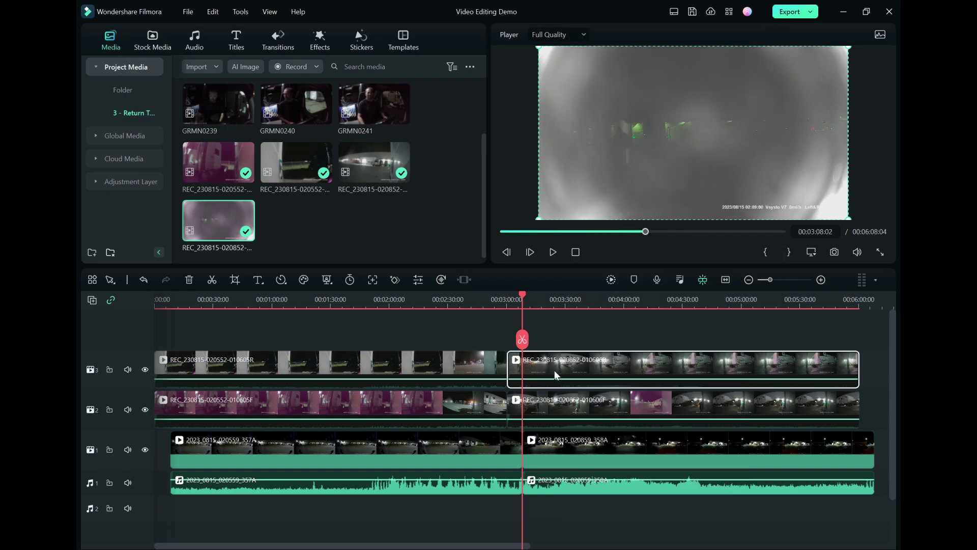
{"action": "left_click", "coordinate": [239, 13]}
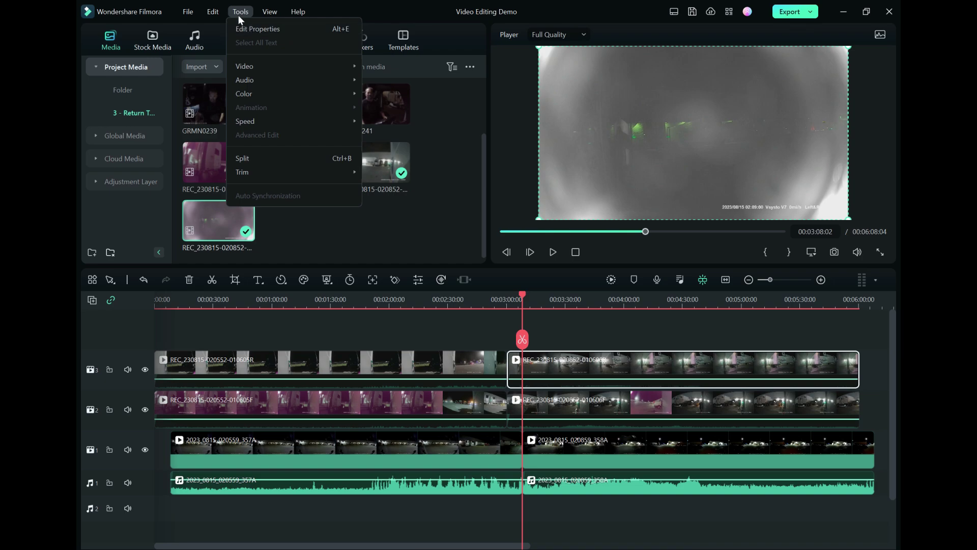
{"action": "left_click", "coordinate": [239, 14]}
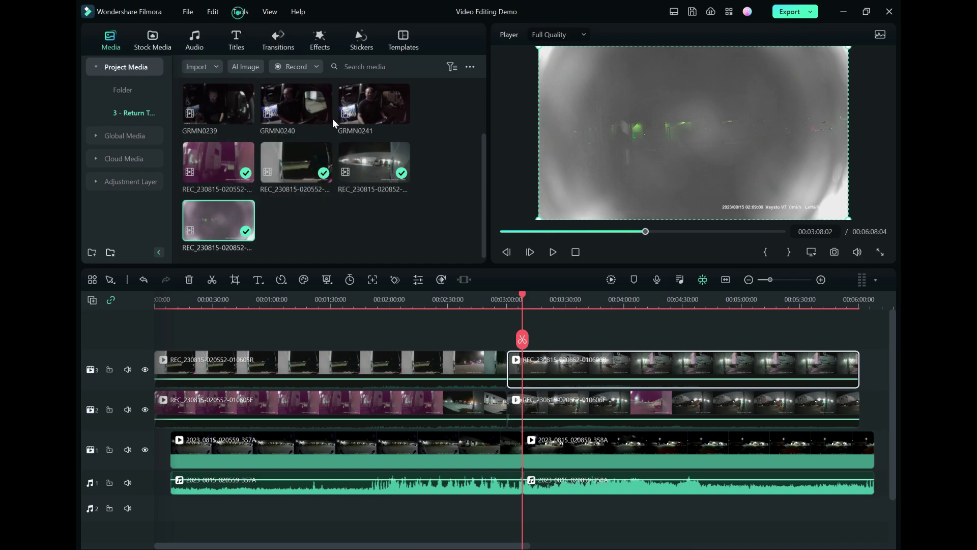
Step: Scale the second clip on video track 3 to 30% and move it into the frame's upper-right corner, about X 672, Y 378 px
{"action": "double_click", "coordinate": [582, 360]}
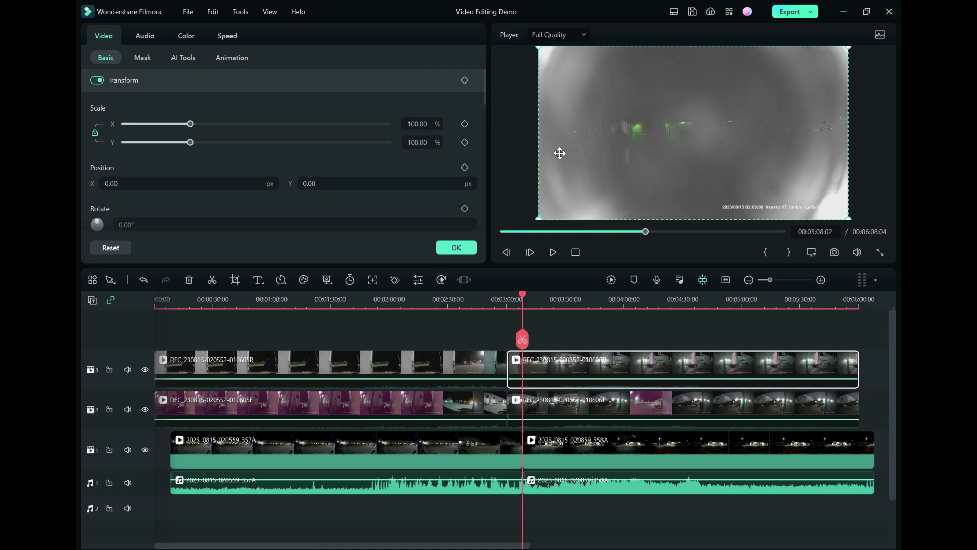
{"action": "left_click", "coordinate": [416, 142]}
{"action": "key", "text": "shift+Tab"}
{"action": "type", "text": "30"}
{"action": "key", "text": "Tab"}
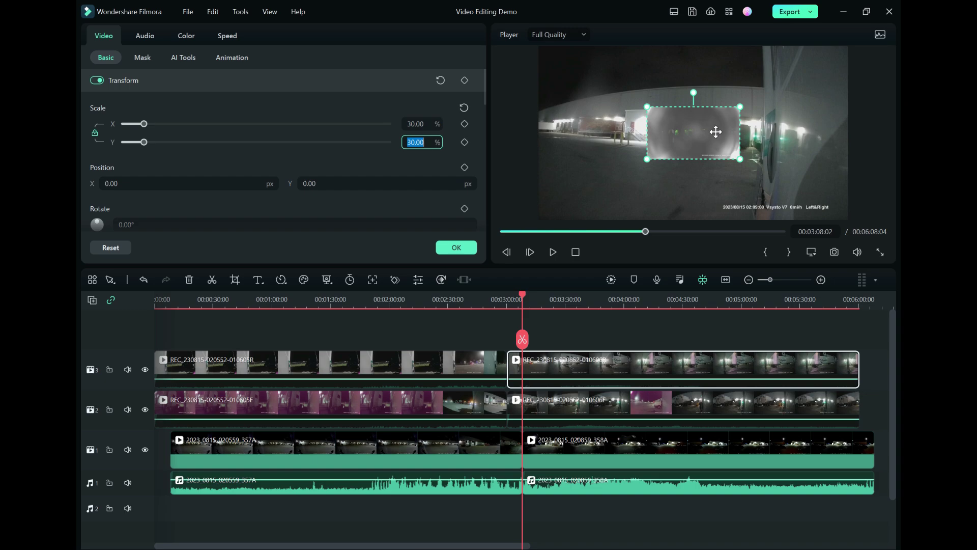
{"action": "left_click_drag", "start_coordinate": [716, 137], "coordinate": [822, 79]}
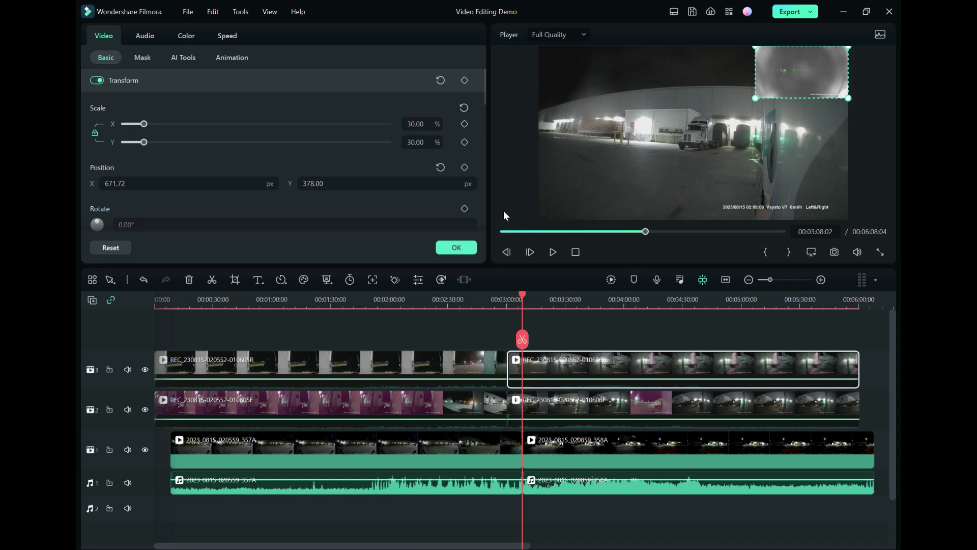
Step: Scale the second clip on video track 2 uniformly to 30%
{"action": "left_click", "coordinate": [565, 405]}
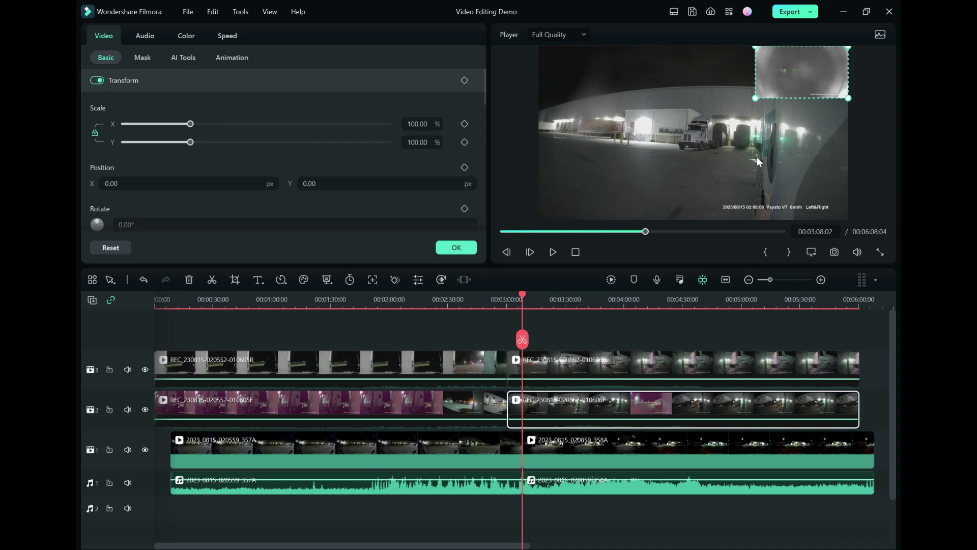
{"action": "left_click", "coordinate": [419, 146]}
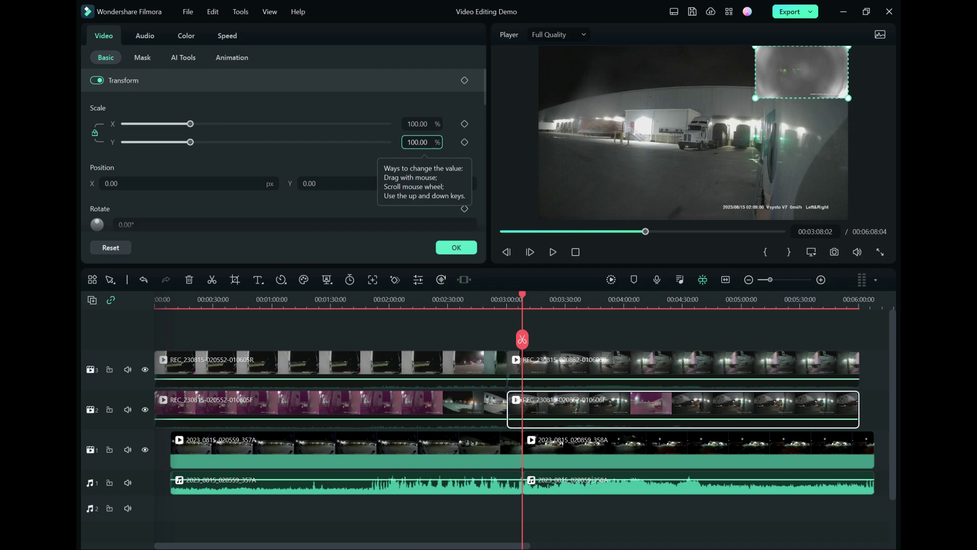
{"action": "left_click", "coordinate": [420, 141]}
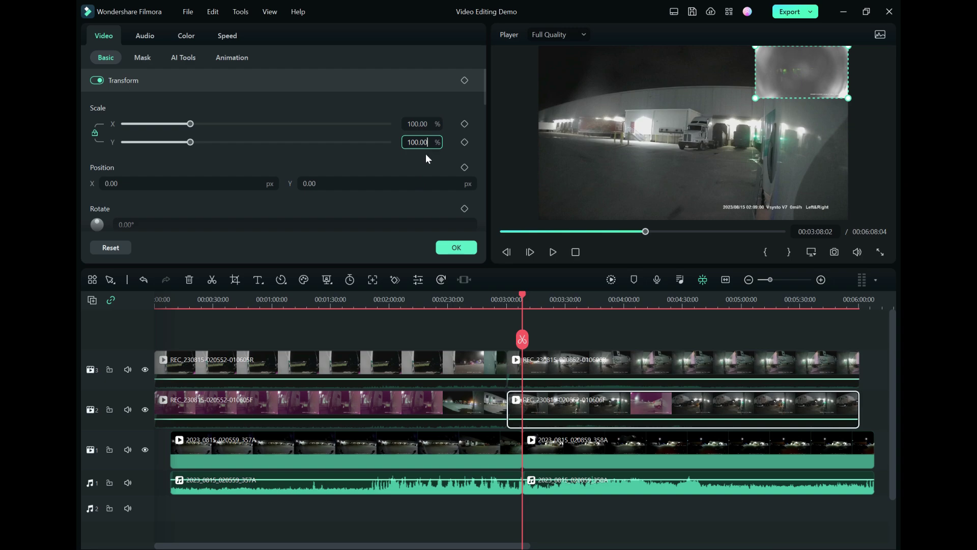
{"action": "key", "text": "shift+Tab"}
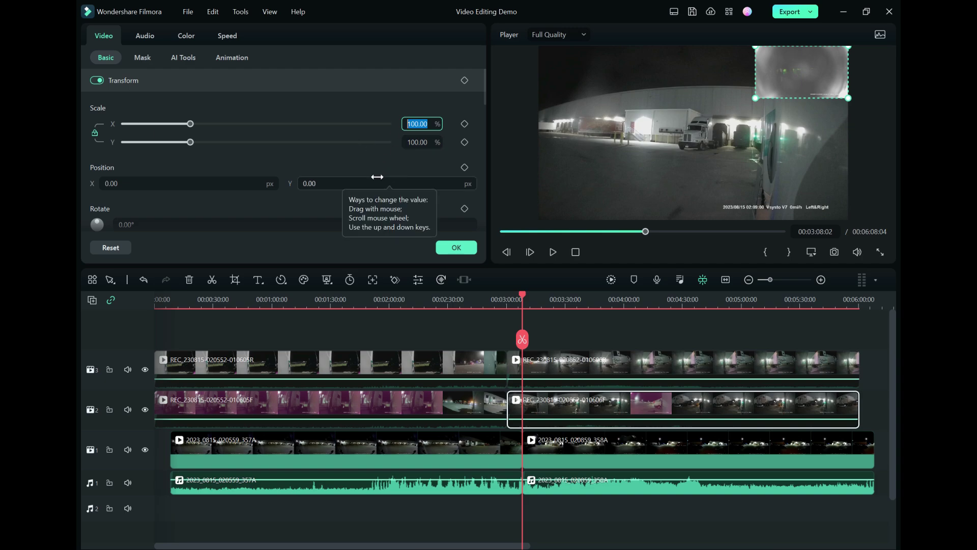
{"action": "left_click", "coordinate": [420, 142]}
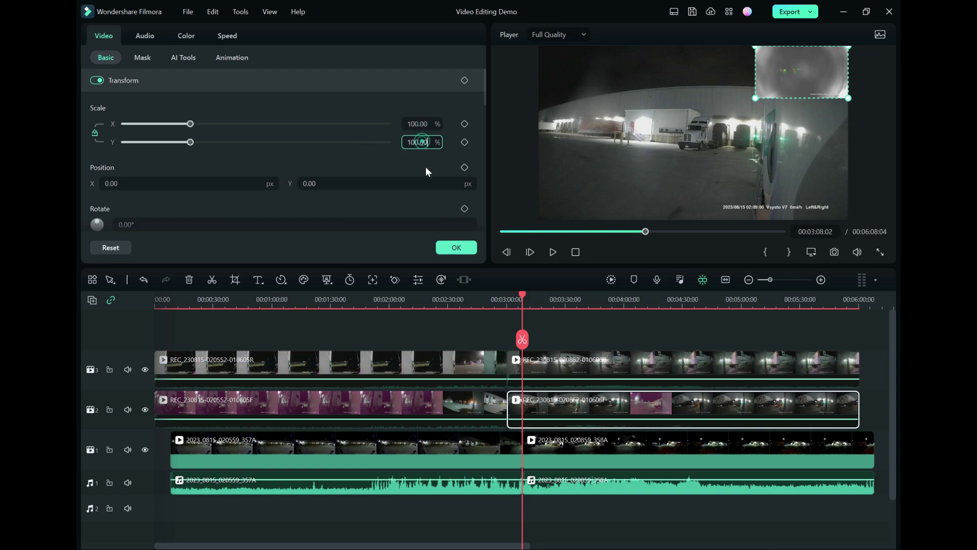
{"action": "left_click", "coordinate": [419, 124]}
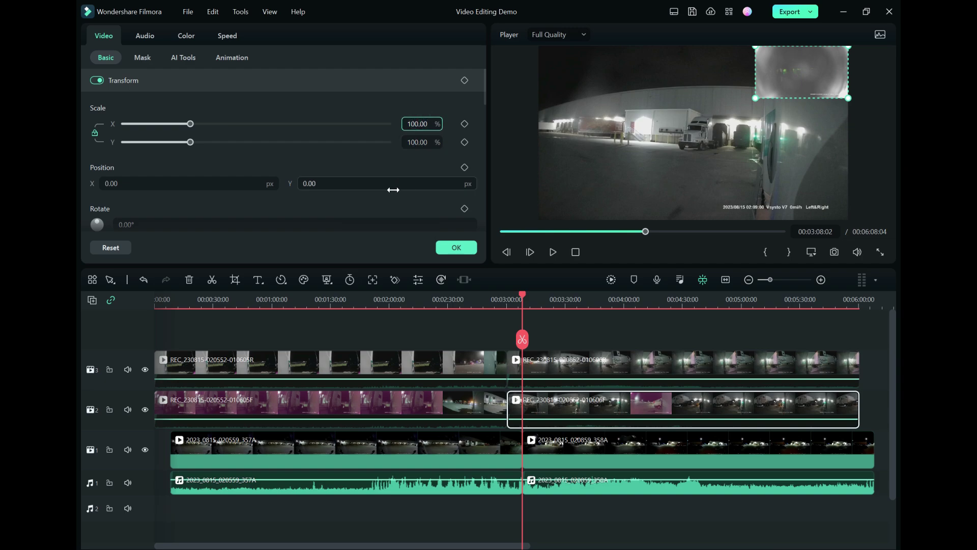
{"action": "key", "text": "shift+Home"}
{"action": "type", "text": "30"}
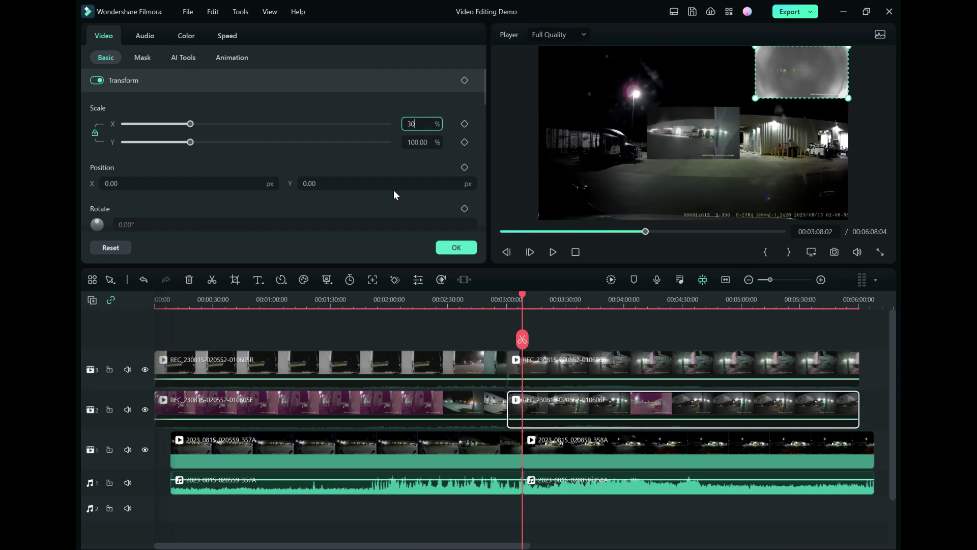
{"action": "key", "text": "Tab"}
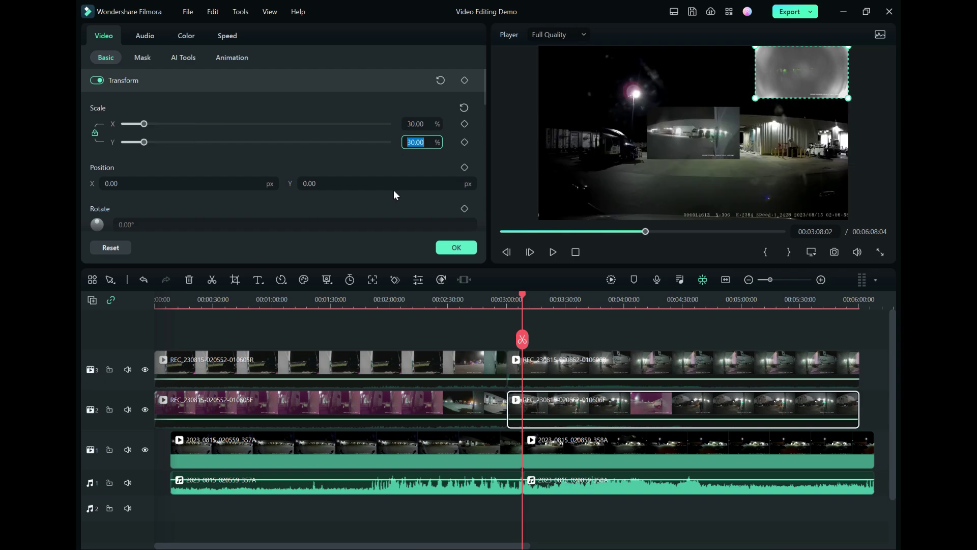
{"action": "key", "text": "shift+Tab"}
{"action": "type", "text": "30"}
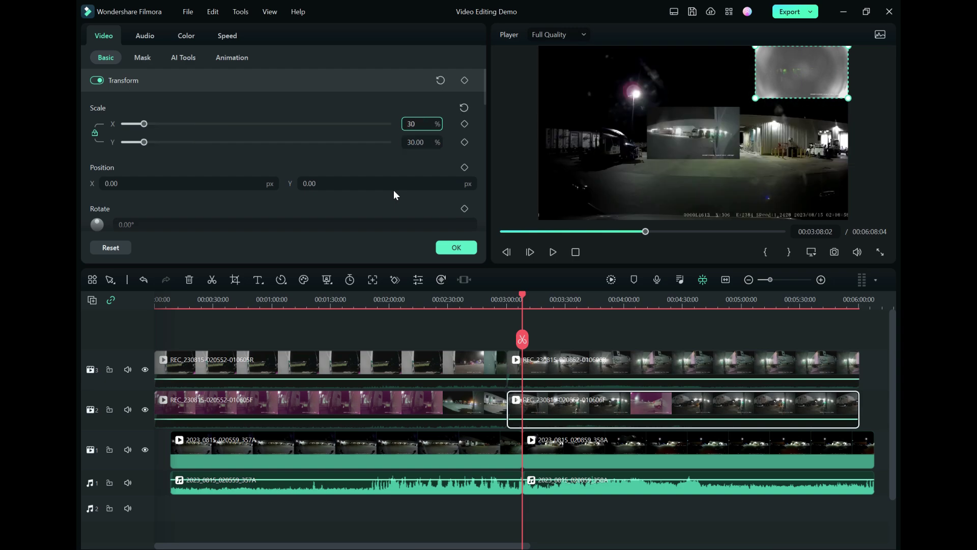
{"action": "key", "text": "Tab"}
Step: Position the second clip on video track 2 in the frame's upper-left corner at X -671, Y 378 px
{"action": "key", "text": "Tab"}
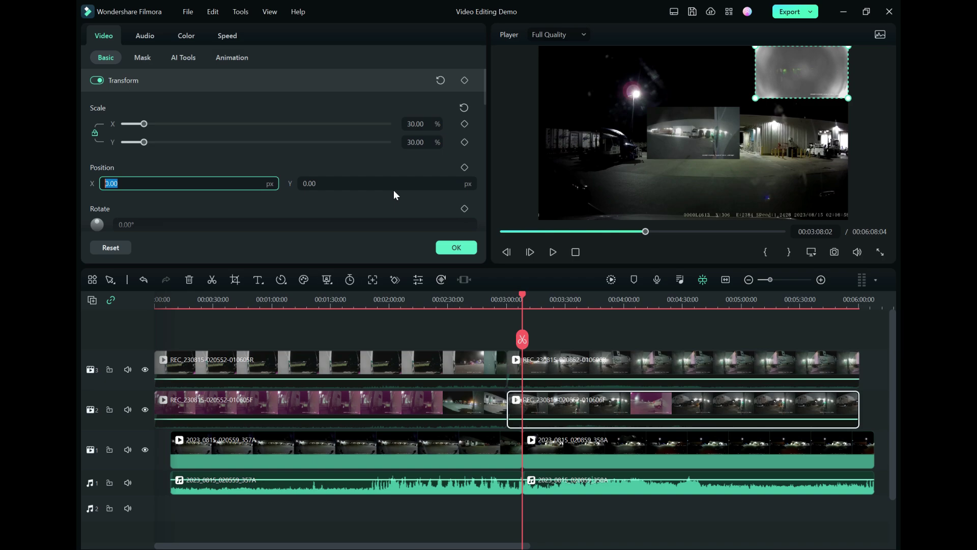
{"action": "type", "text": "-671"}
{"action": "key", "text": "Tab"}
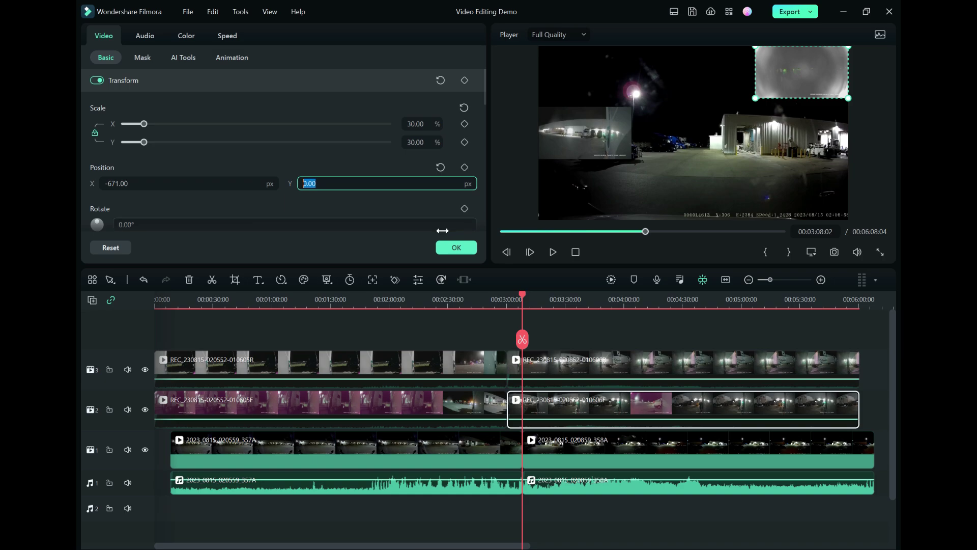
{"action": "type", "text": "378"}
{"action": "key", "text": "Tab"}
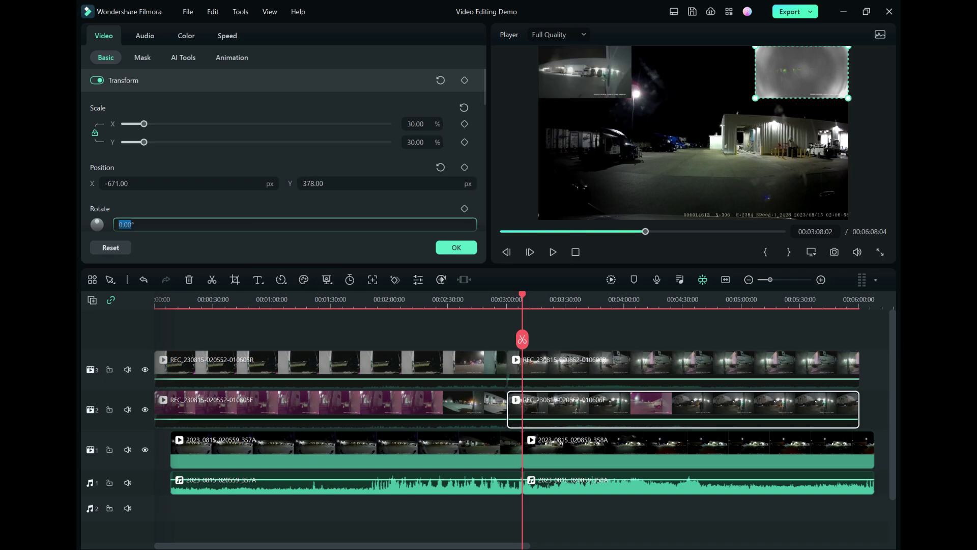
Step: Set the X position of the second clip on video track 3 to a round 671 px
{"action": "left_click", "coordinate": [584, 363]}
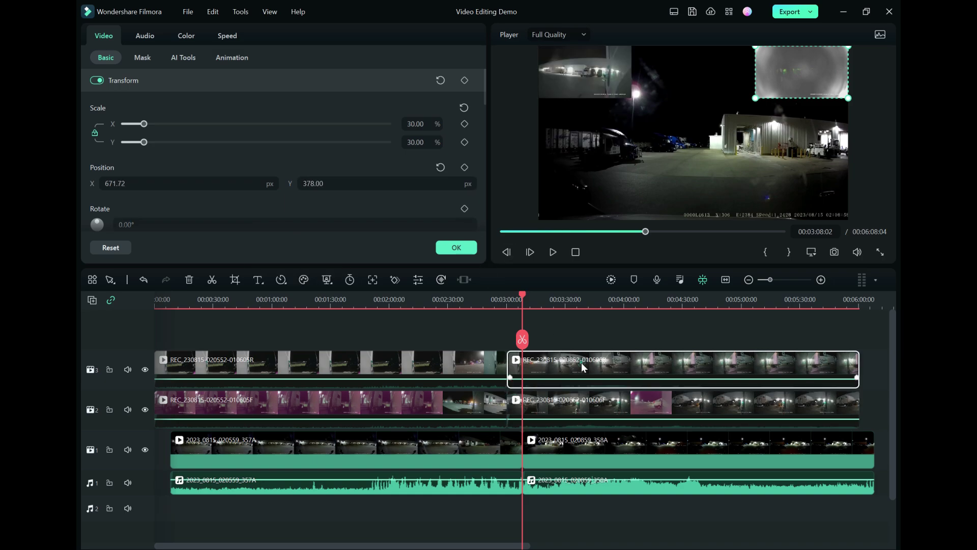
{"action": "left_click", "coordinate": [234, 185]}
{"action": "type", "text": "671"}
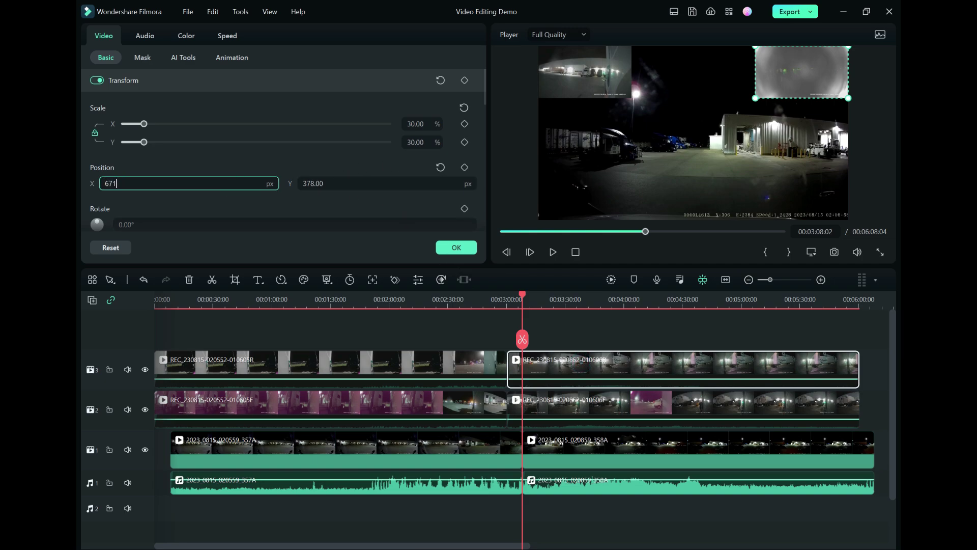
{"action": "key", "text": "Tab"}
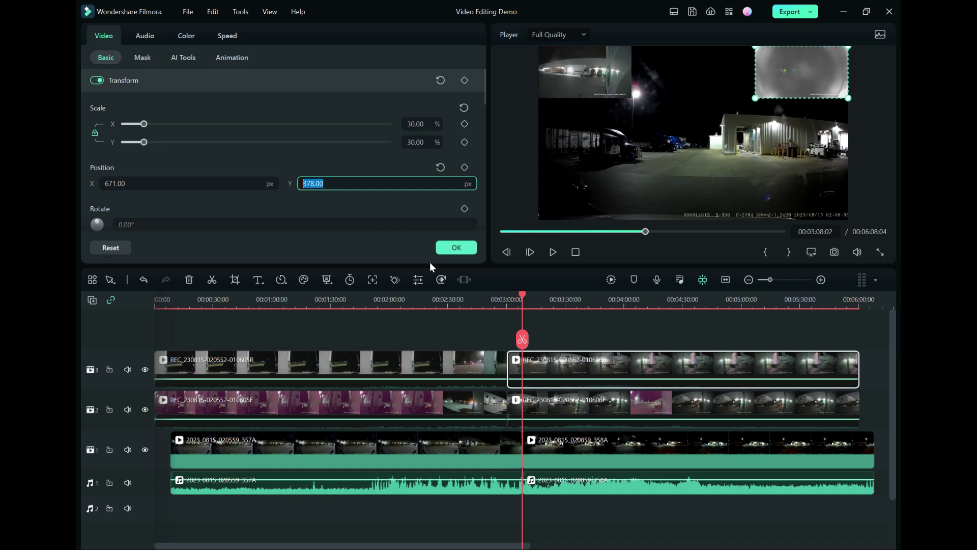
Step: Scale the first clip on video track 3 to 30% and position it at X 671, Y 378 px
{"action": "left_click", "coordinate": [408, 366]}
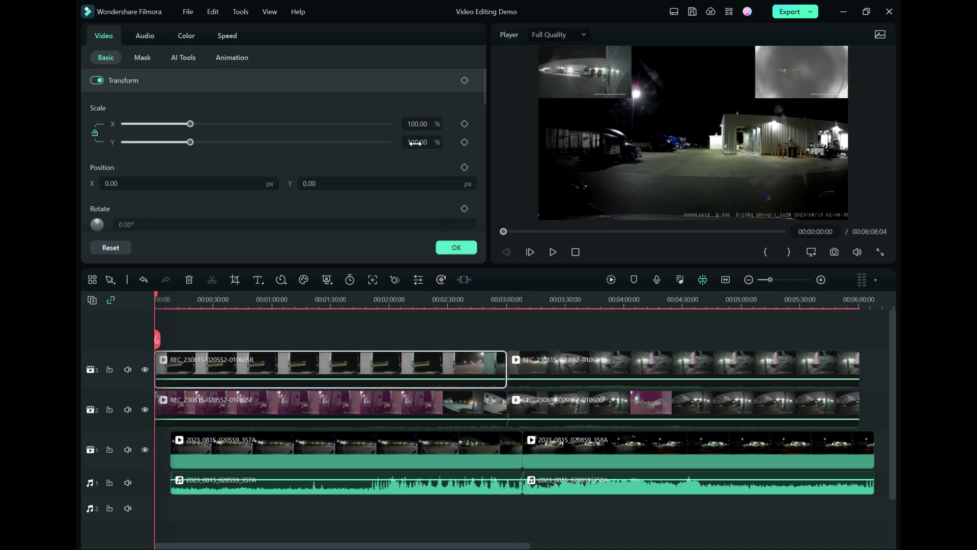
{"action": "left_click", "coordinate": [415, 124]}
{"action": "type", "text": "30"}
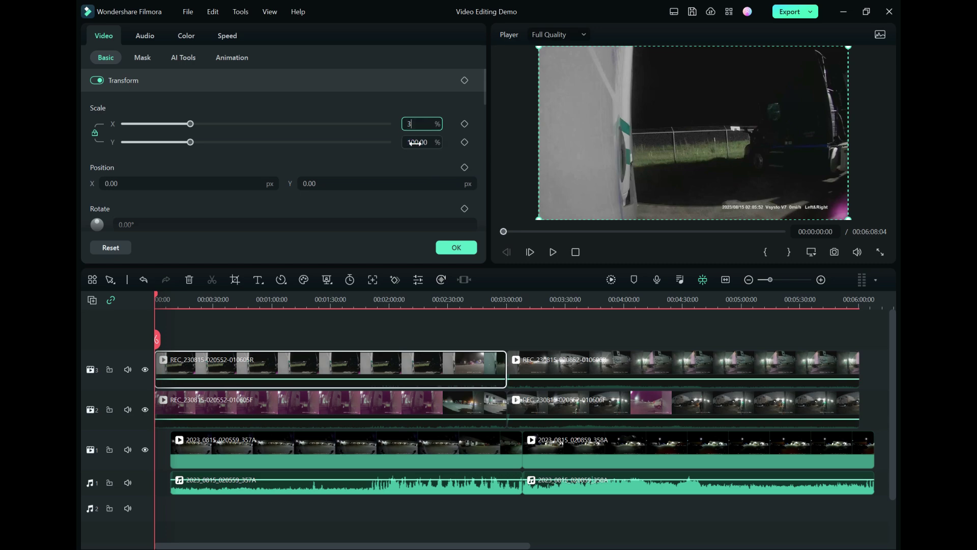
{"action": "key", "text": "Tab"}
{"action": "type", "text": "671"}
{"action": "key", "text": "Tab"}
{"action": "type", "text": "378"}
{"action": "key", "text": "Tab"}
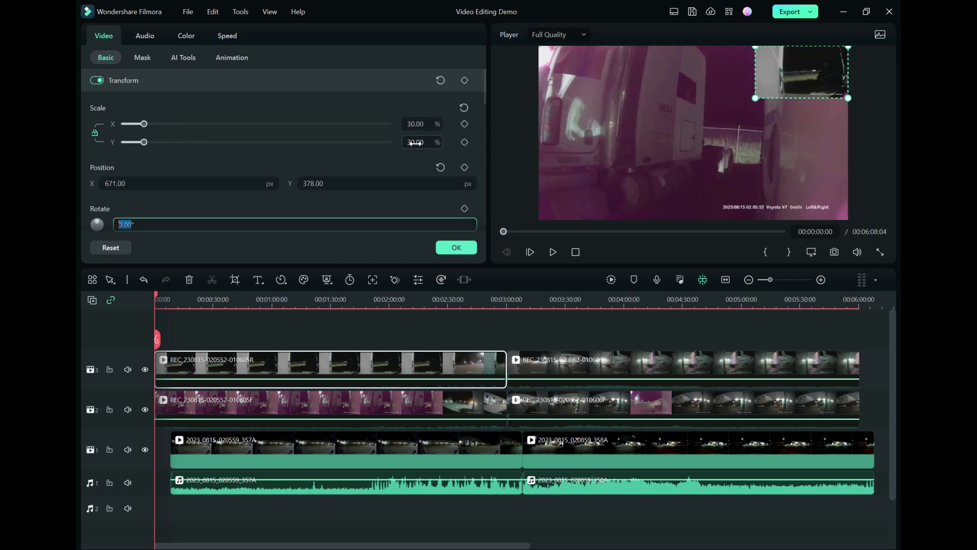
Step: Position the first clip on video track 2 in the frame's upper-left corner at X -671, Y 378 px
{"action": "left_click", "coordinate": [333, 408]}
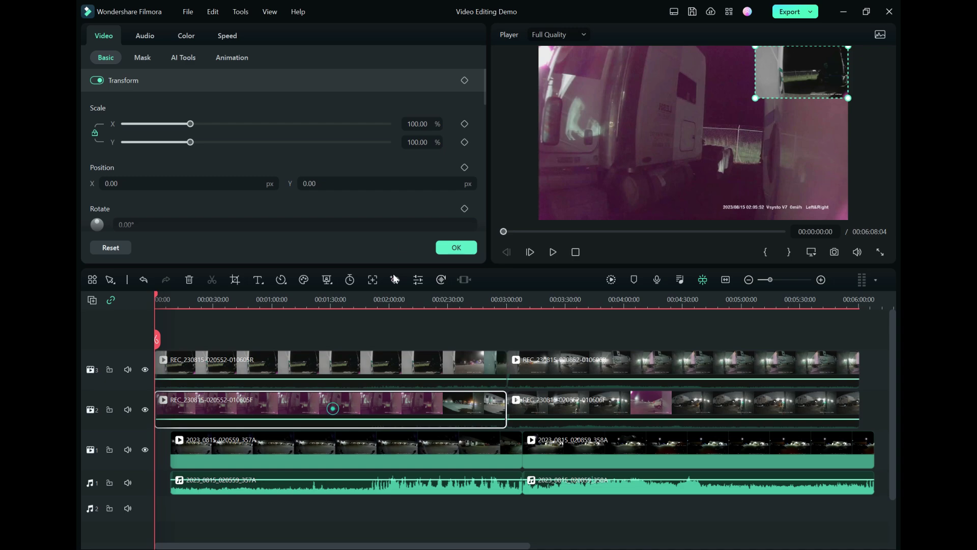
{"action": "left_click", "coordinate": [421, 145]}
{"action": "type", "text": "378.0"}
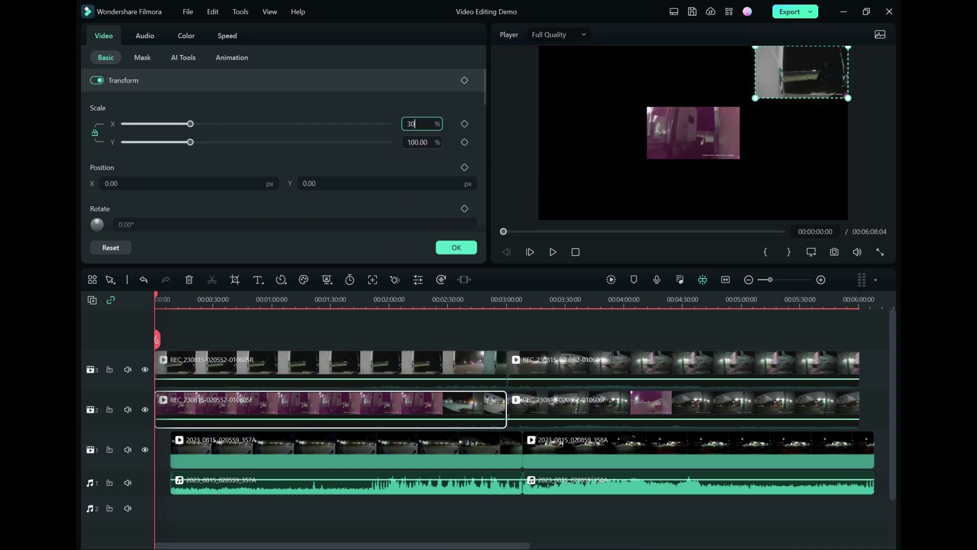
{"action": "key", "text": "Tab"}
{"action": "type", "text": "-671"}
{"action": "key", "text": "Tab"}
{"action": "type", "text": "378"}
{"action": "key", "text": "Tab"}
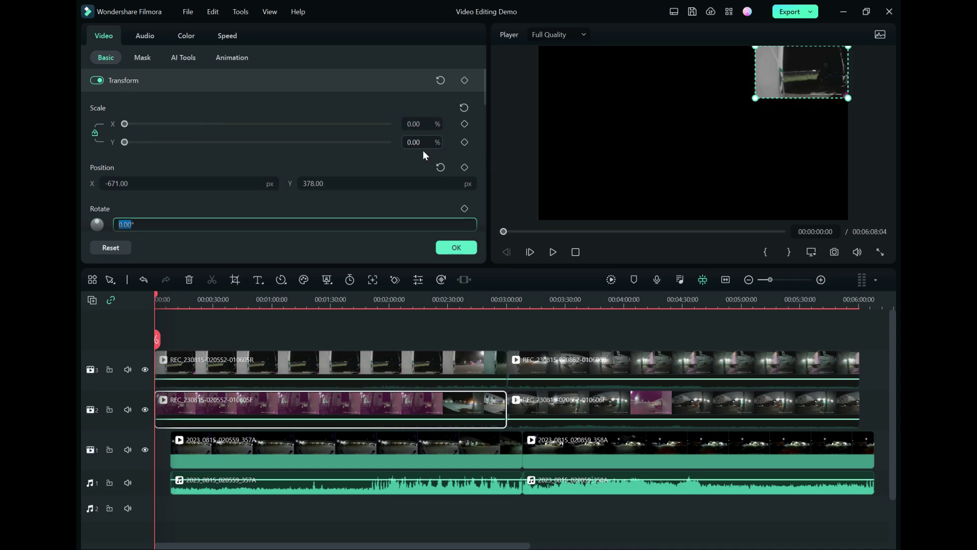
Step: Scale the first clip on video track 2 uniformly to 30% and accept its transform settings
{"action": "left_click", "coordinate": [416, 124]}
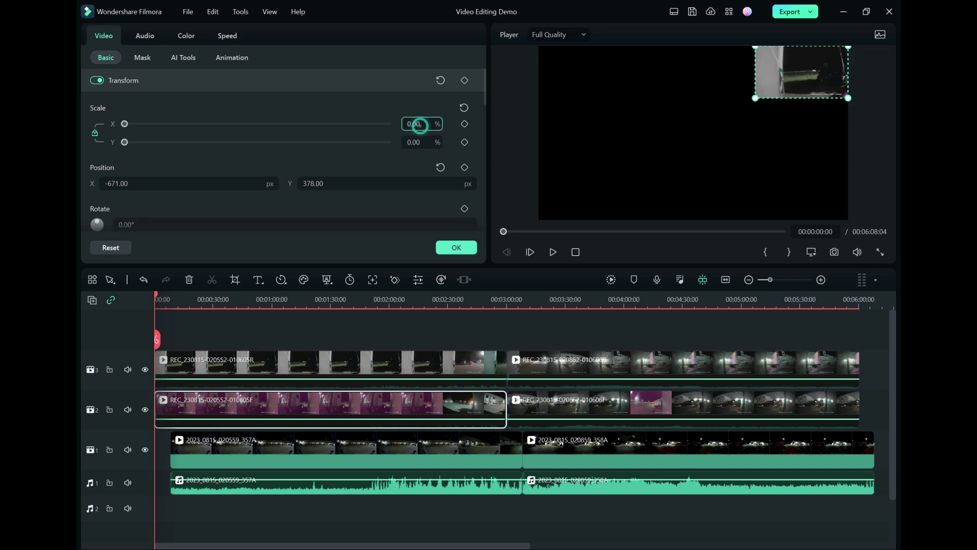
{"action": "type", "text": "30"}
{"action": "key", "text": "Tab"}
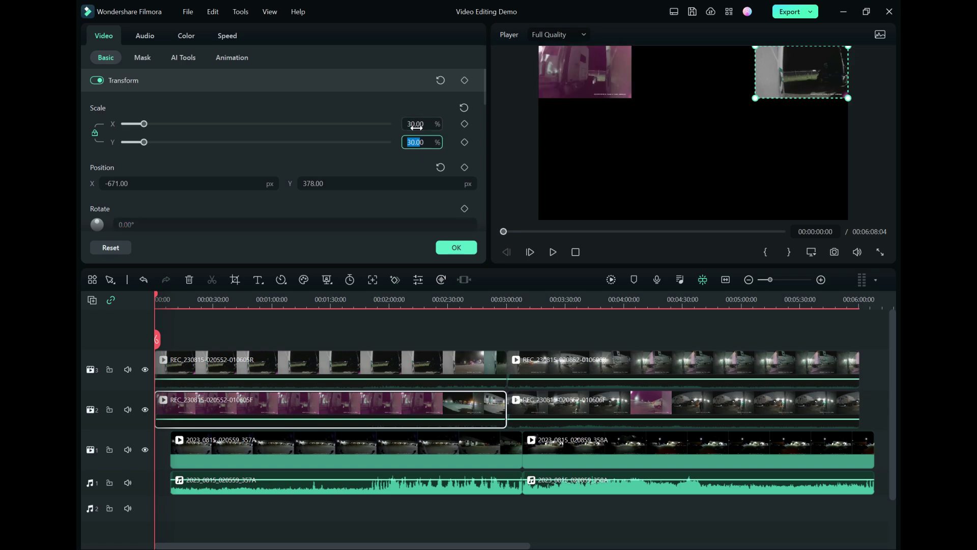
{"action": "left_click", "coordinate": [458, 250]}
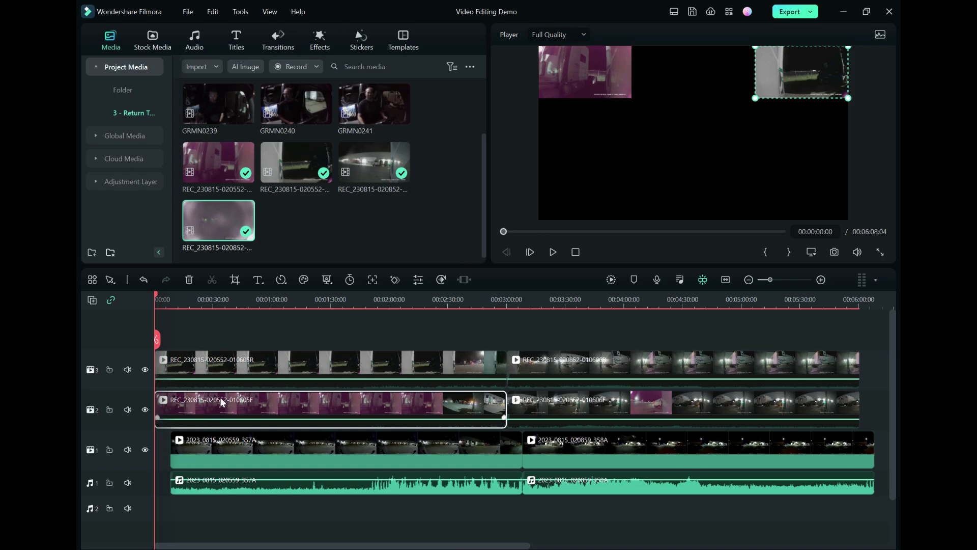
Step: Add the GRMN0239 clip at the start of the timeline on a new video track 4
{"action": "left_click", "coordinate": [216, 337]}
{"action": "left_click", "coordinate": [268, 528]}
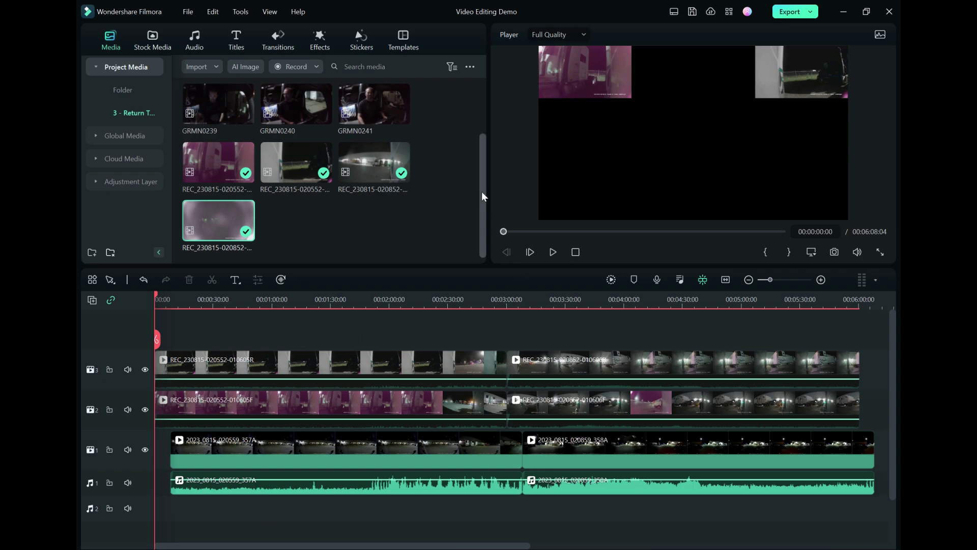
{"action": "left_click_drag", "start_coordinate": [483, 189], "coordinate": [475, 130]}
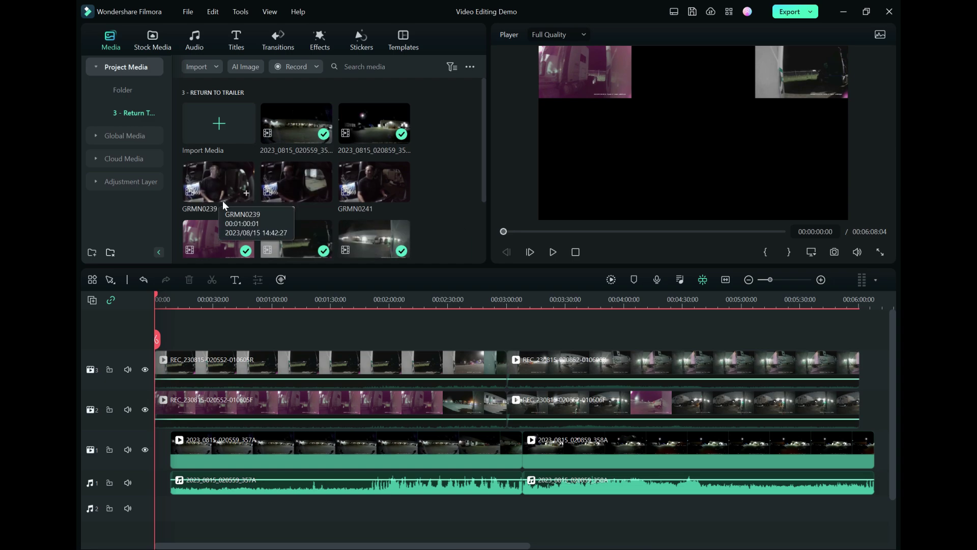
{"action": "left_click_drag", "start_coordinate": [482, 183], "coordinate": [477, 155]}
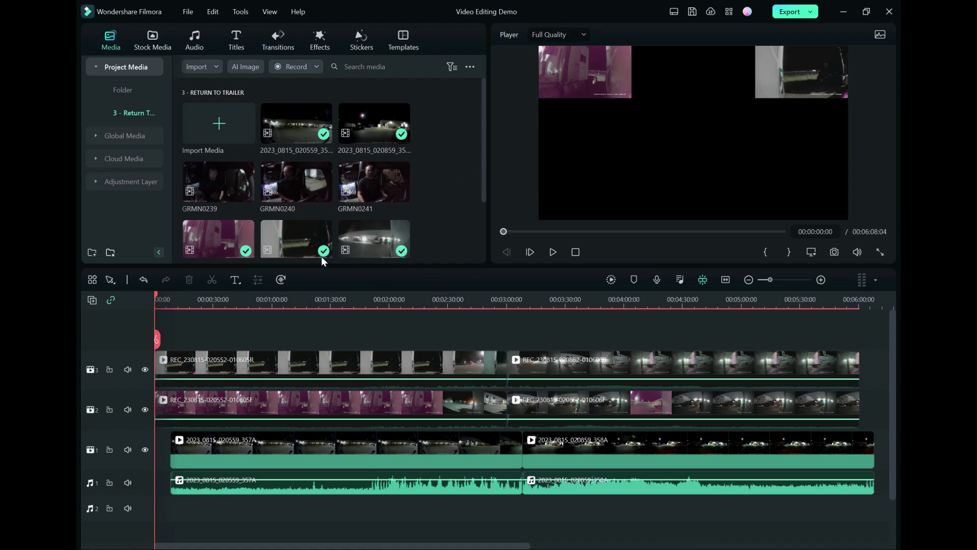
{"action": "left_click_drag", "start_coordinate": [219, 196], "coordinate": [163, 348]}
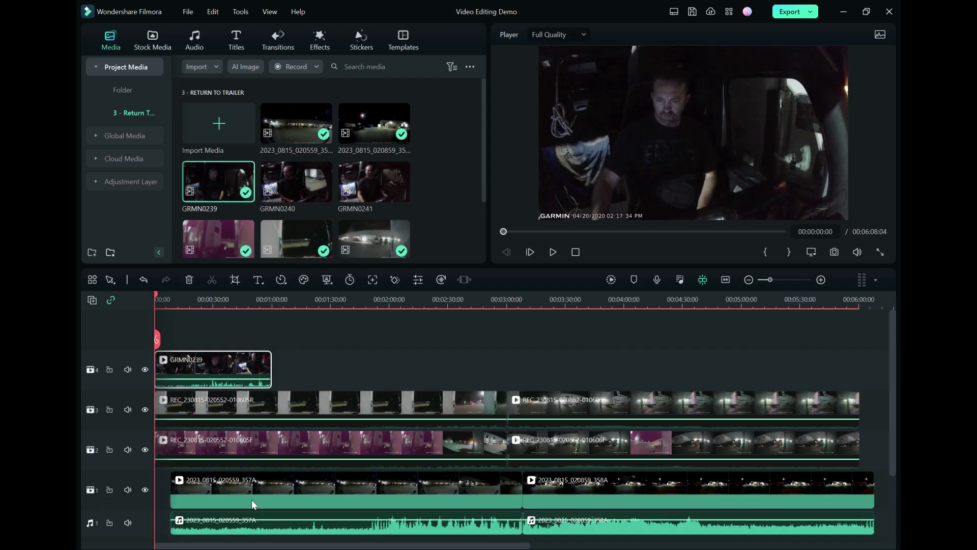
Step: Auto-synchronize the GRMN0239 clip with the detached 2023_0815_020559_357A audio
{"action": "left_click", "coordinate": [241, 532]}
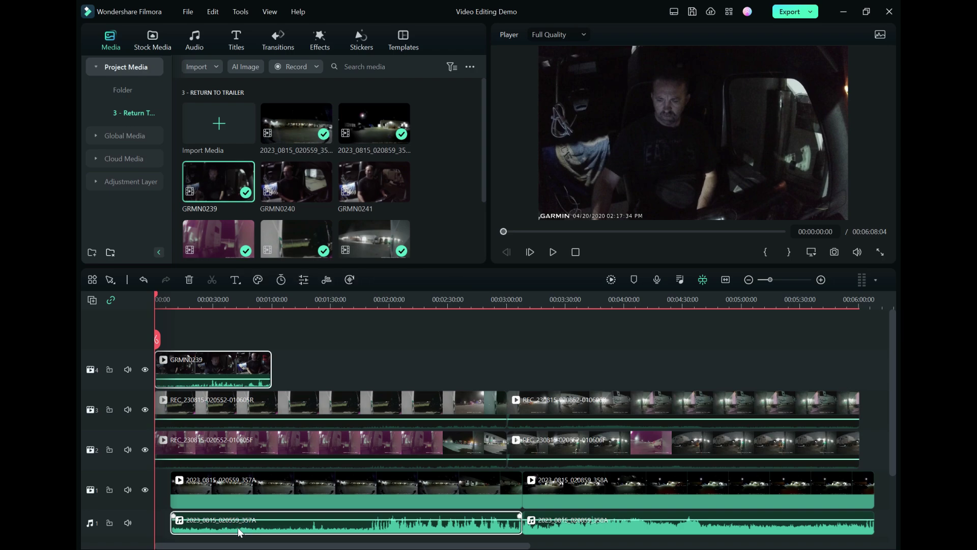
{"action": "right_click", "coordinate": [240, 532]}
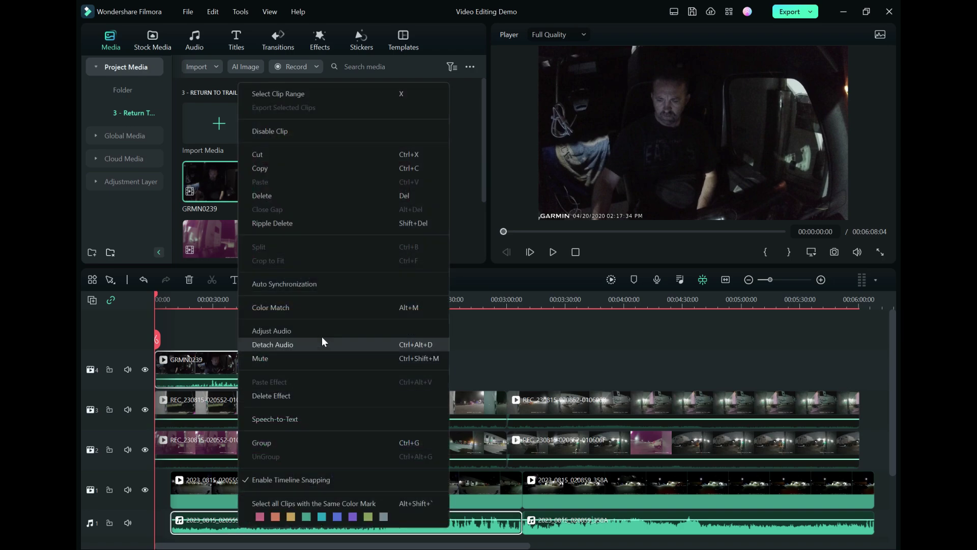
{"action": "left_click", "coordinate": [323, 286]}
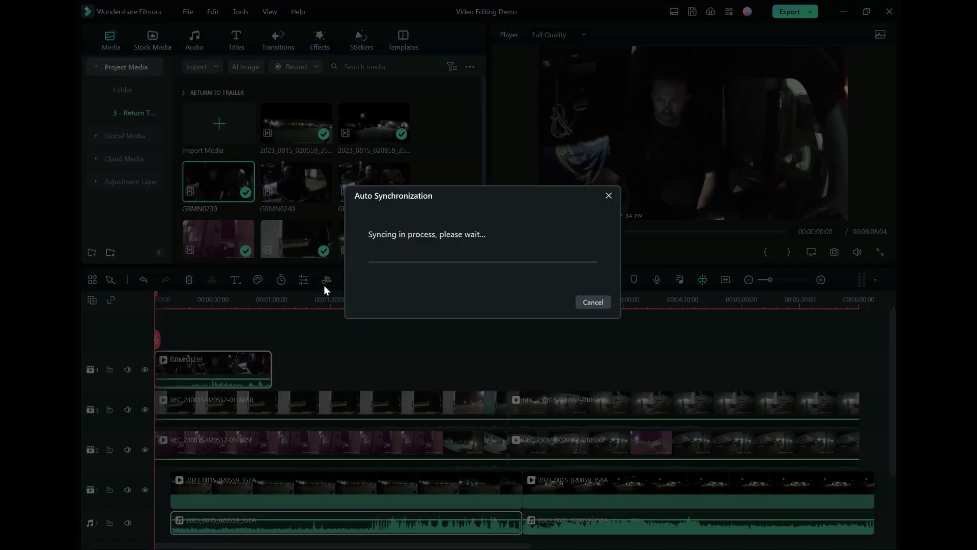
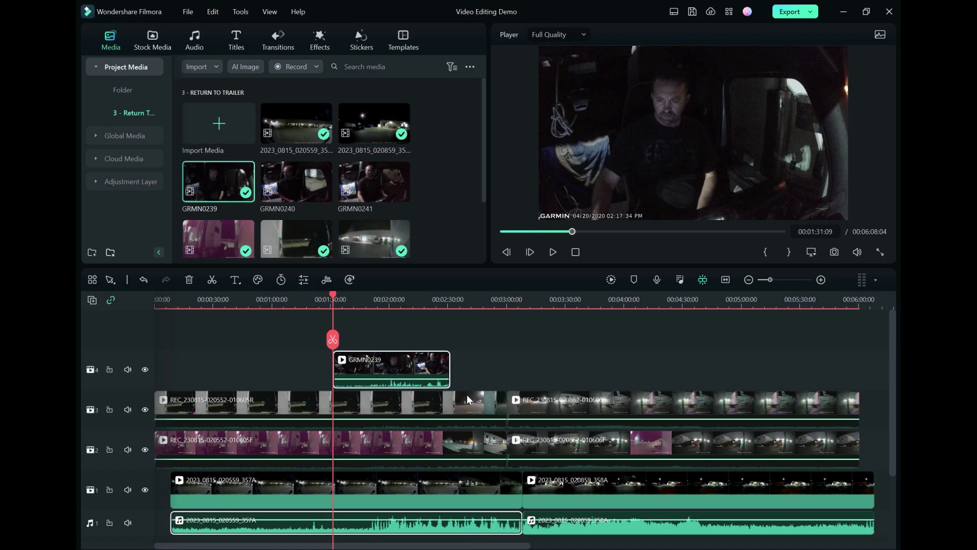
Step: Add GRMN0240 directly after GRMN0239 on video track 4 and auto-synchronize it with the 2023_0815_020559_357A audio
{"action": "left_click", "coordinate": [432, 527]}
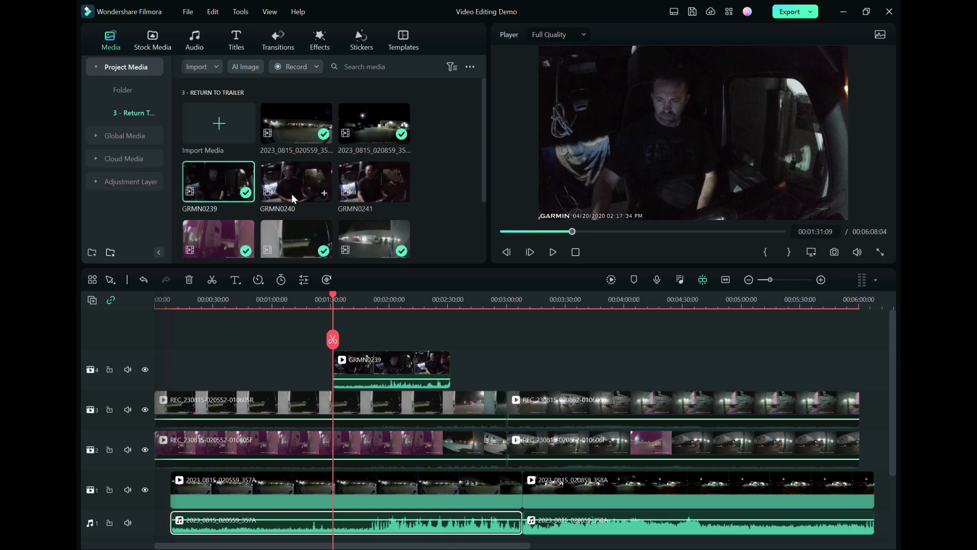
{"action": "left_click_drag", "start_coordinate": [292, 194], "coordinate": [466, 379]}
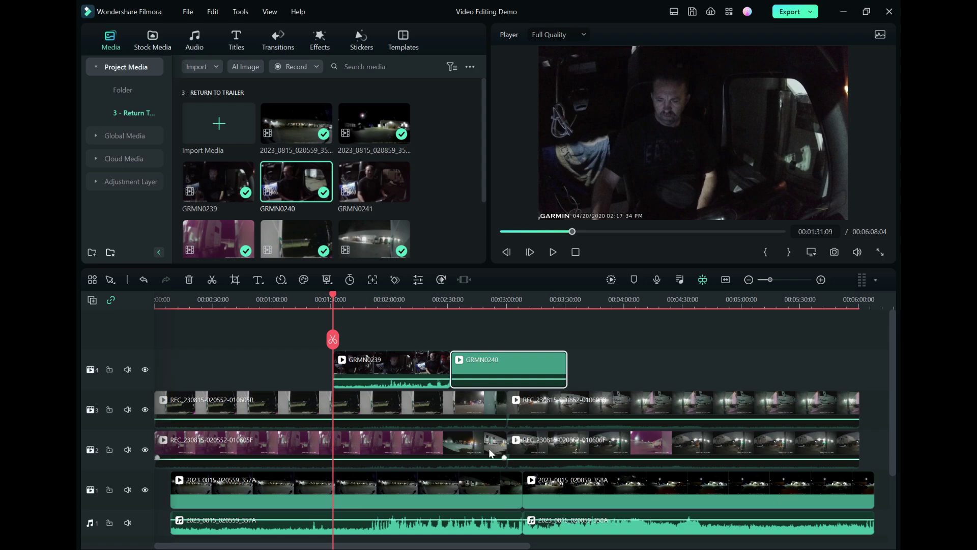
{"action": "right_click", "coordinate": [478, 521]}
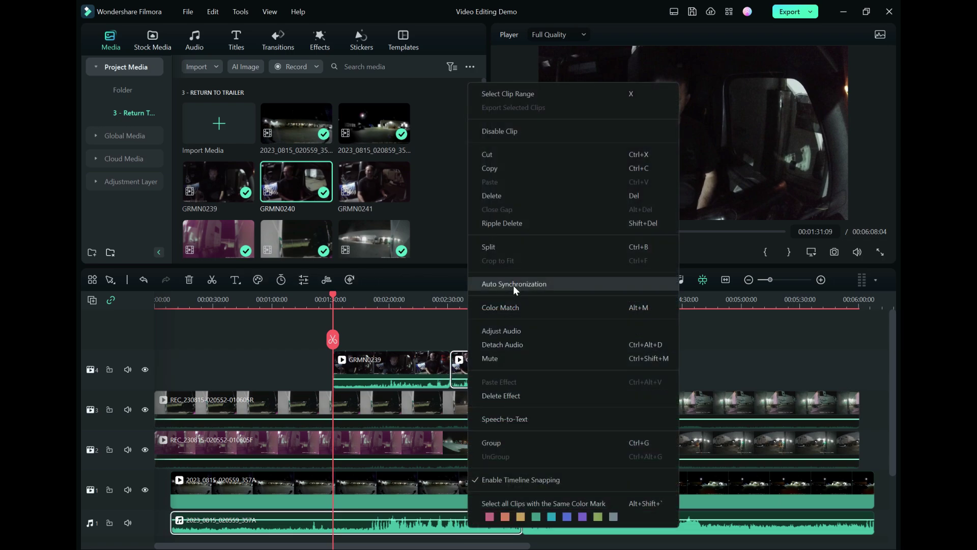
{"action": "left_click", "coordinate": [513, 284]}
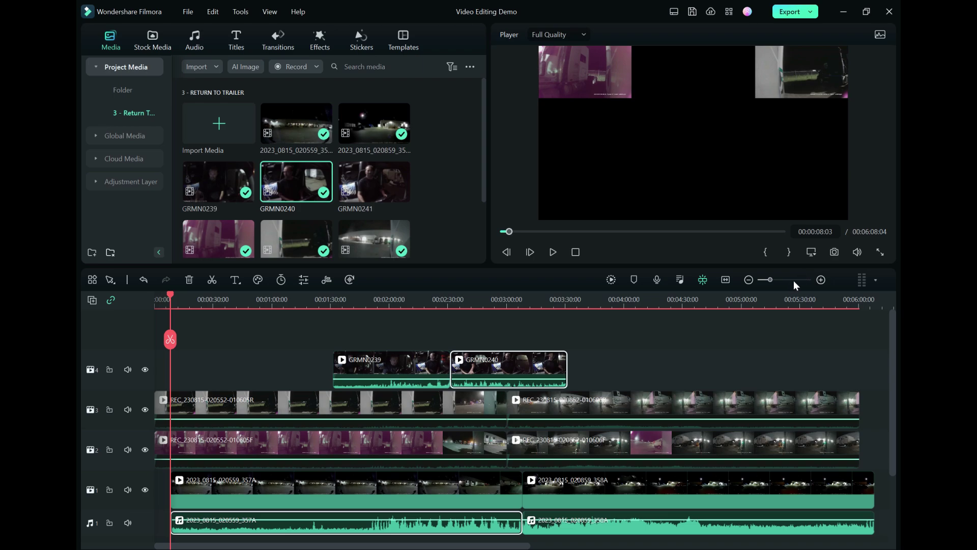
Step: Shift the 2023_0815_020559_357A audio together with GRMN0240 one frame later, aligning the audio with the start of its video clip
{"action": "left_click_drag", "start_coordinate": [793, 280], "coordinate": [819, 279]}
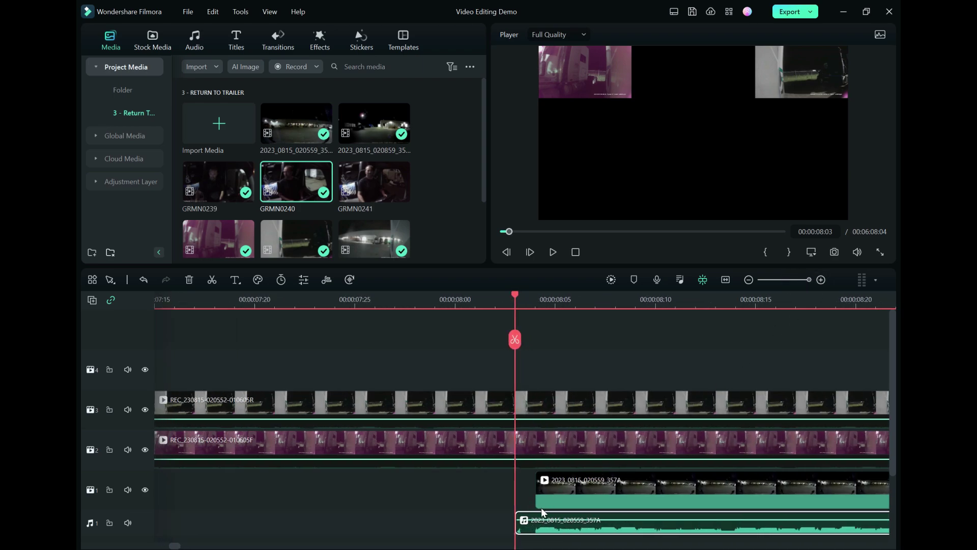
{"action": "left_click_drag", "start_coordinate": [530, 524], "coordinate": [552, 522]}
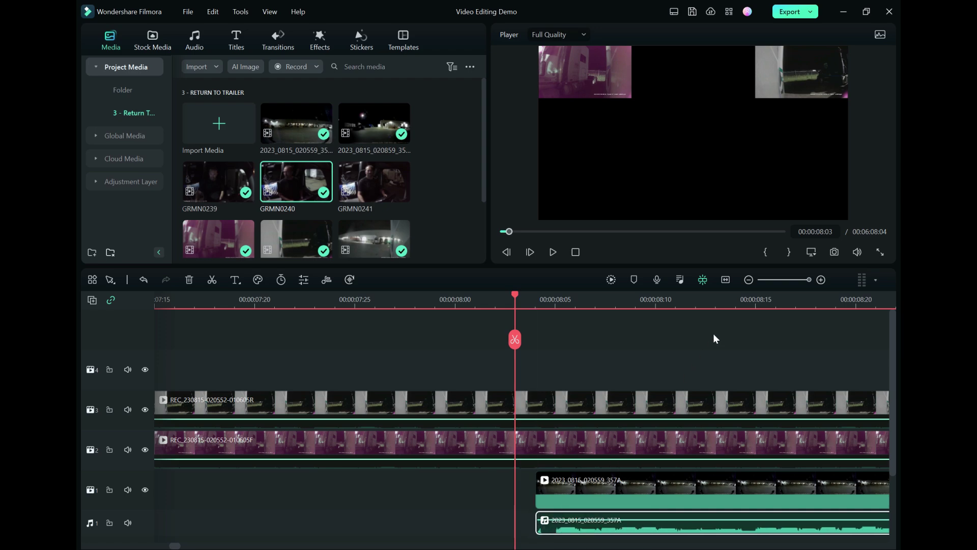
{"action": "left_click", "coordinate": [726, 280]}
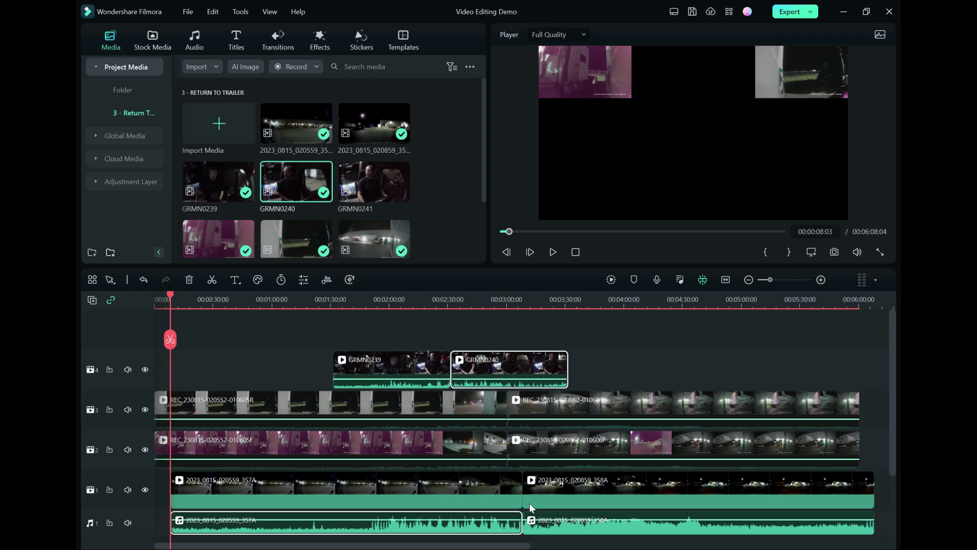
Step: Delete the detached 2023_0815_020559_357A audio clip from audio track 1
{"action": "left_click", "coordinate": [560, 532]}
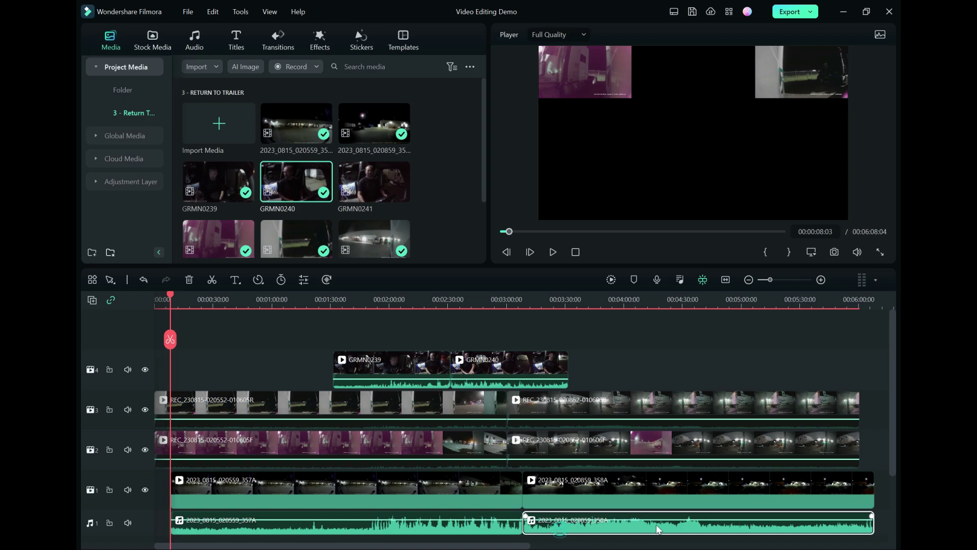
{"action": "left_click", "coordinate": [458, 534]}
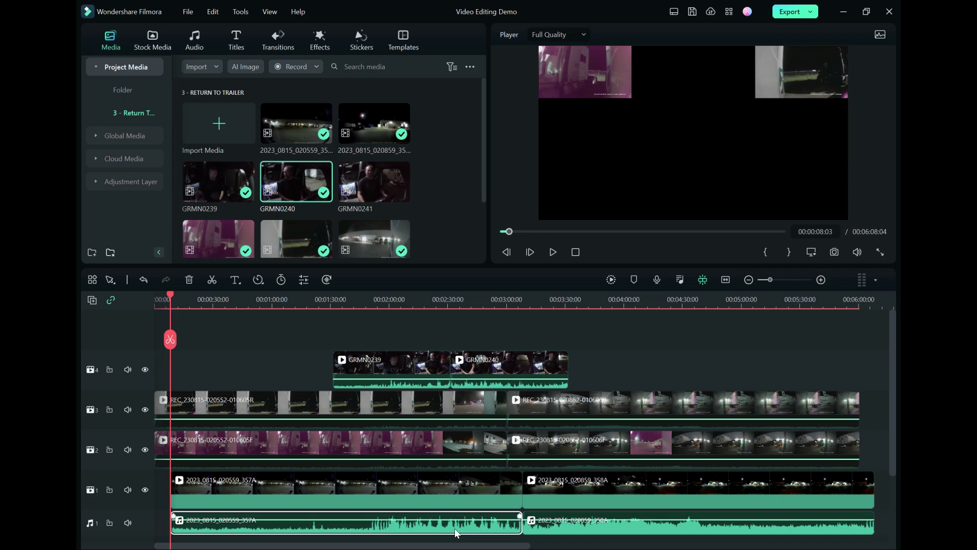
{"action": "key", "text": "Delete"}
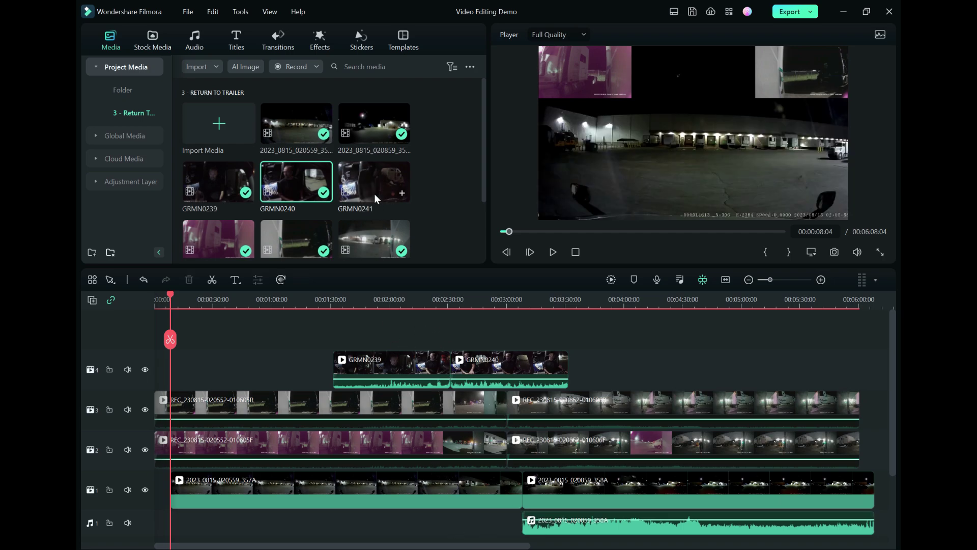
Step: Add GRMN0241 directly after GRMN0240 on video track 4 and auto-synchronize it with the 2023_0815_020859_358A audio
{"action": "left_click_drag", "start_coordinate": [369, 195], "coordinate": [588, 377]}
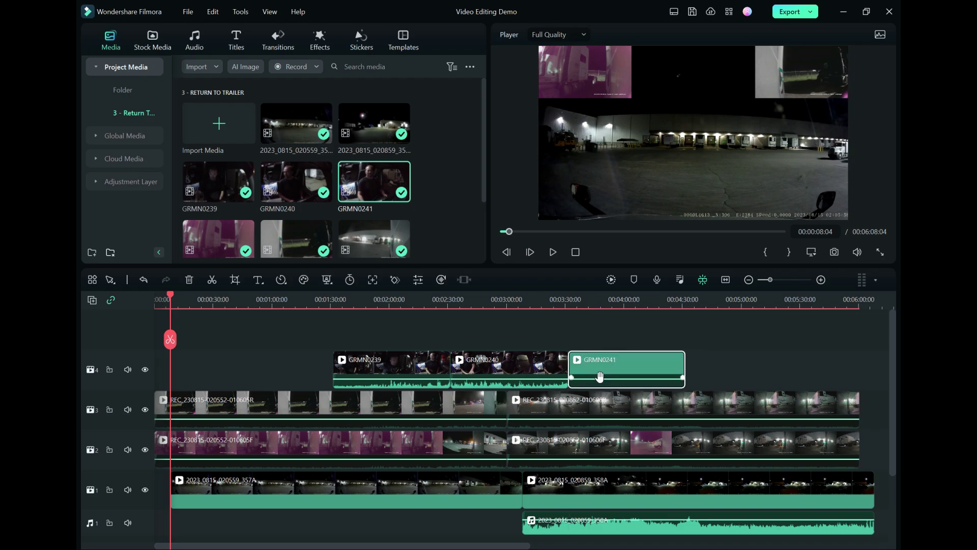
{"action": "left_click", "coordinate": [616, 532]}
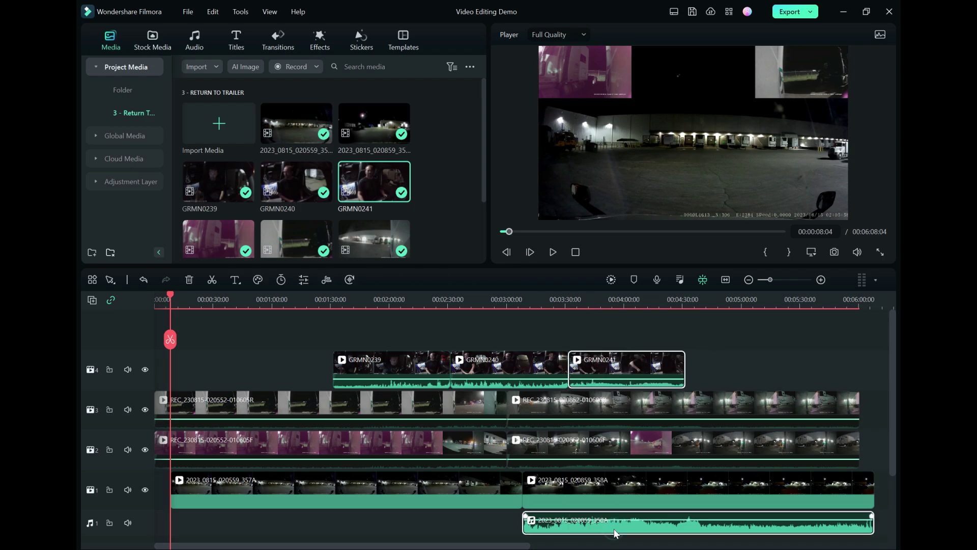
{"action": "right_click", "coordinate": [614, 532]}
{"action": "left_click", "coordinate": [664, 283]}
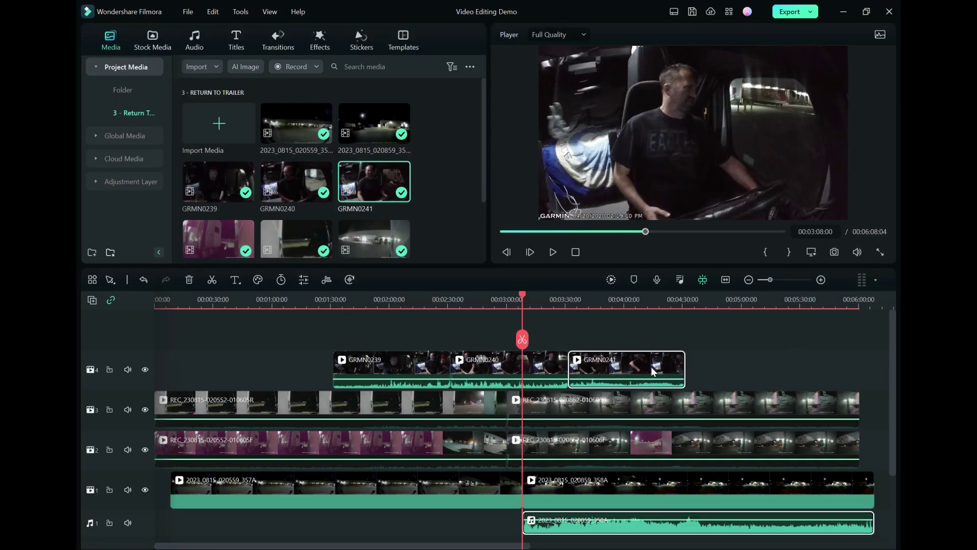
Step: Examine frame by frame how the 2023_0815_020859_358A audio lines up with its video clip at both the start and the end
{"action": "left_click", "coordinate": [795, 280]}
{"action": "left_click", "coordinate": [821, 280]}
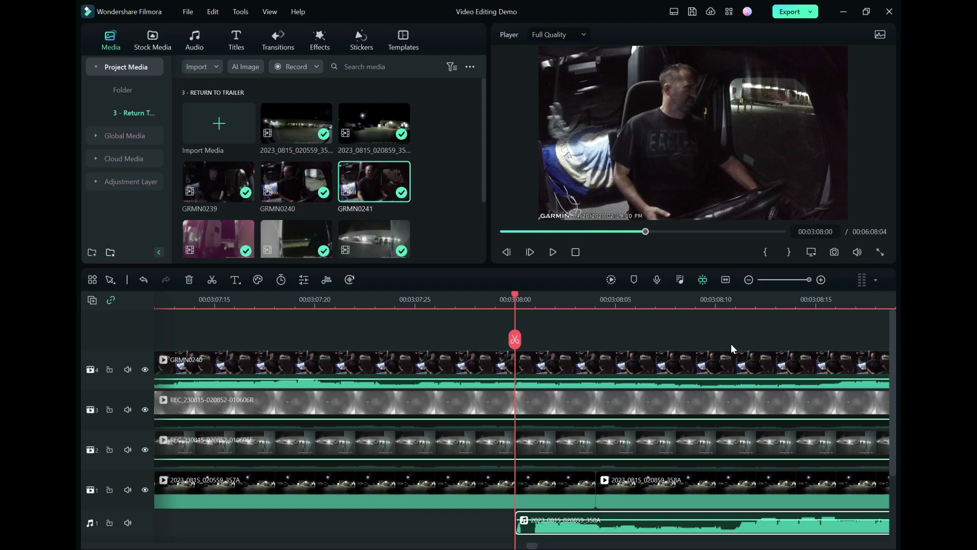
{"action": "left_click", "coordinate": [726, 280]}
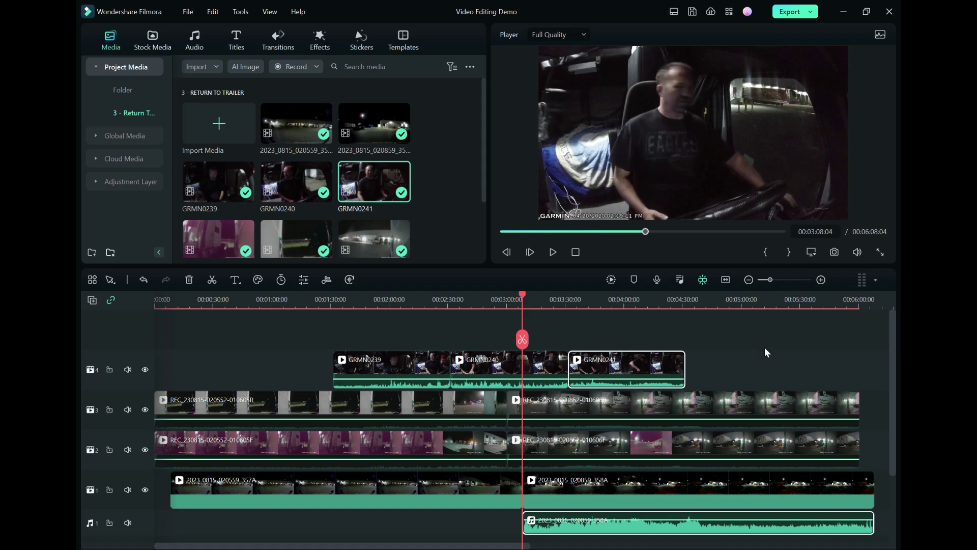
{"action": "key", "text": "Down"}
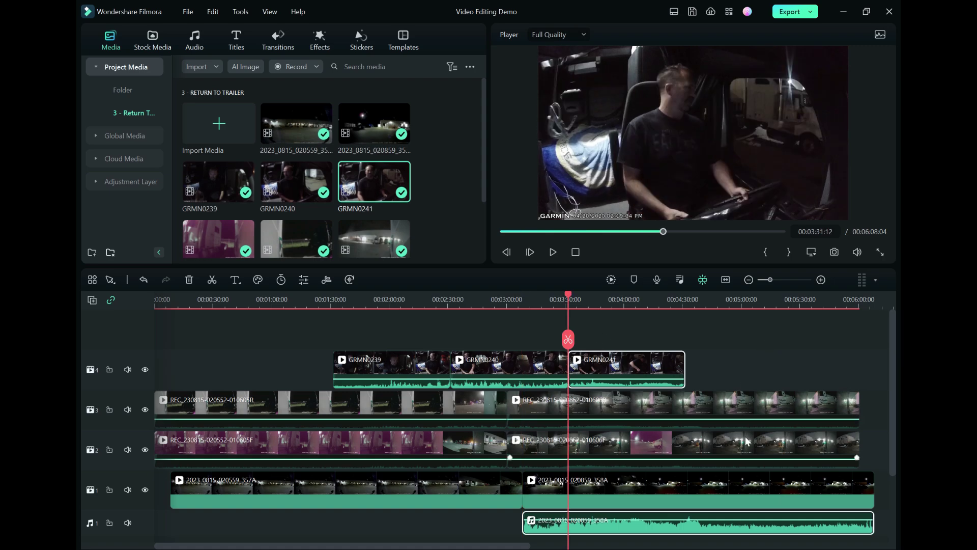
{"action": "key", "text": "Down"}
{"action": "key", "text": "Down"}
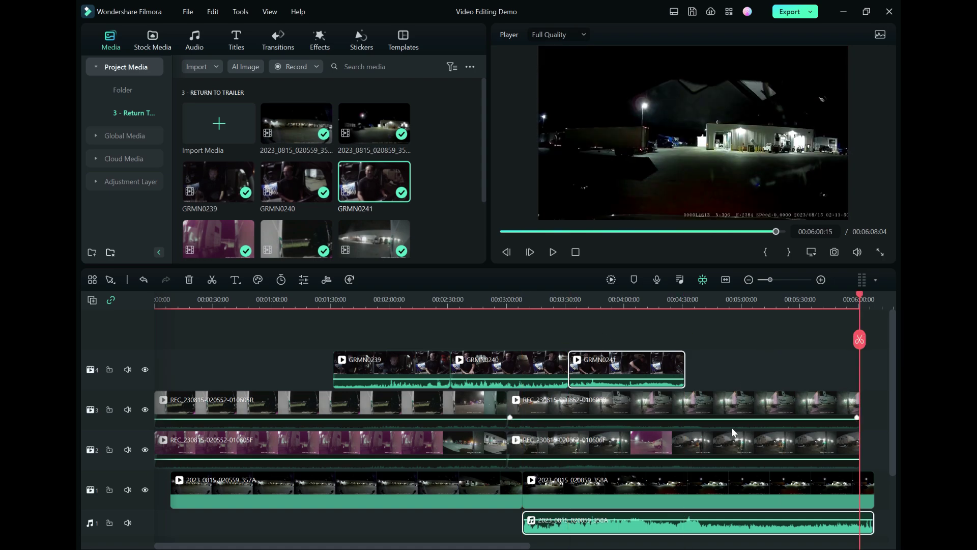
{"action": "key", "text": "Down"}
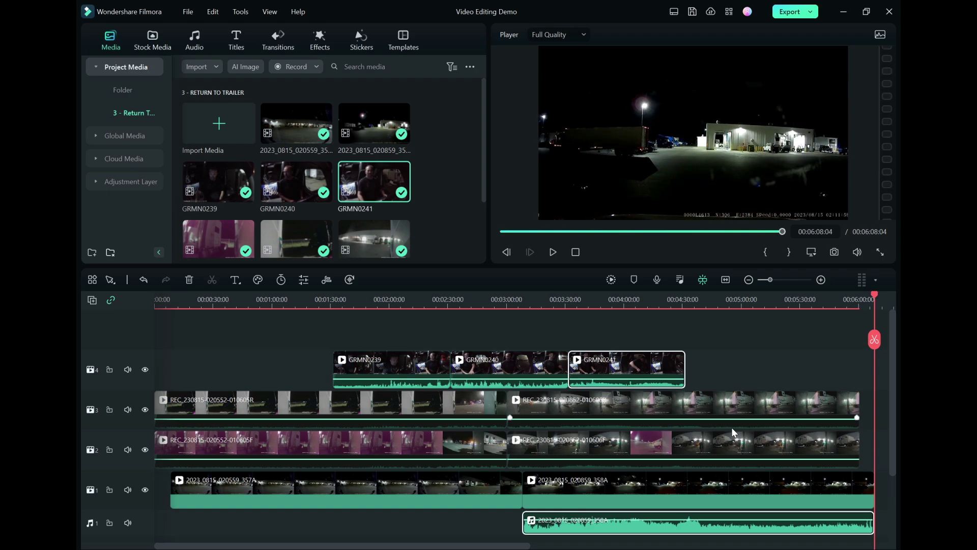
{"action": "key", "text": "Left"}
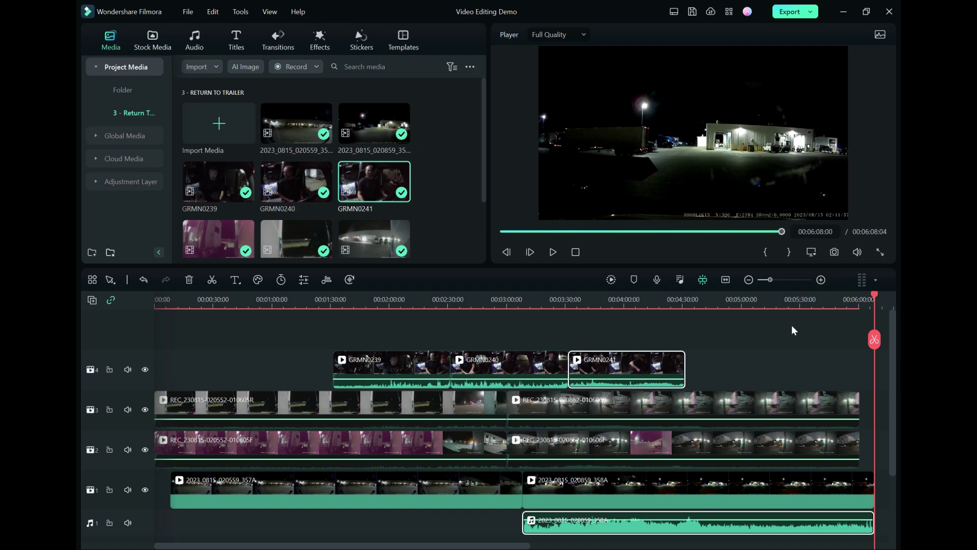
{"action": "left_click", "coordinate": [802, 280]}
{"action": "left_click", "coordinate": [819, 280]}
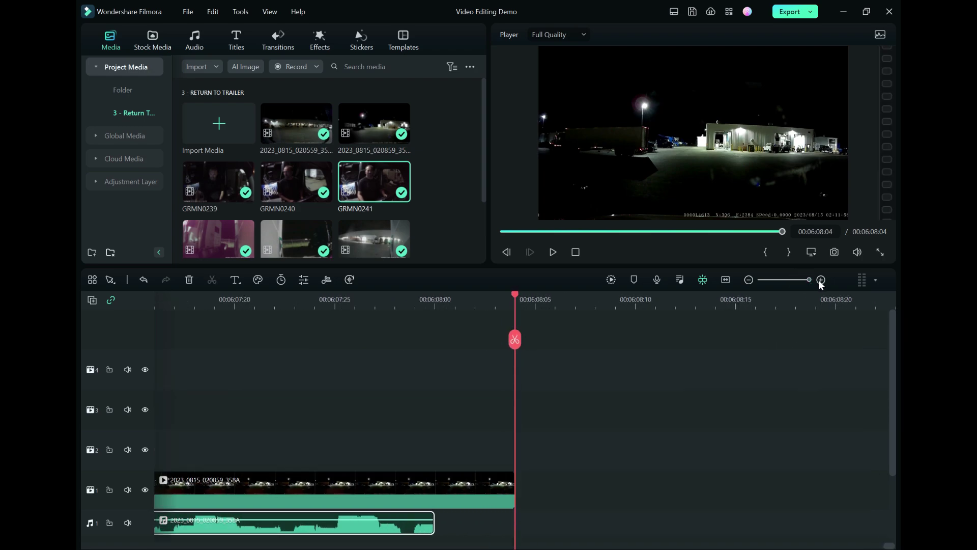
{"action": "left_click", "coordinate": [794, 280]}
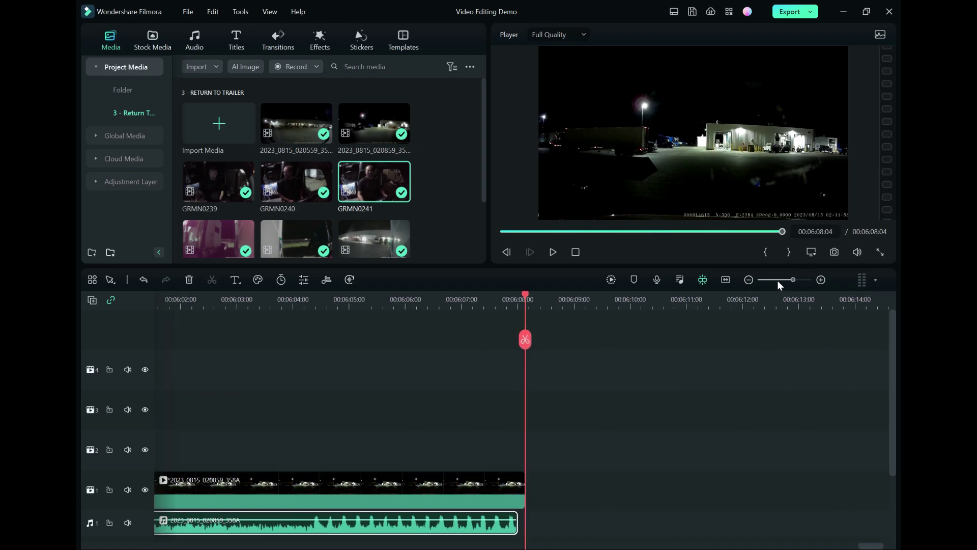
Step: Examine where the REC_230815 clips on video tracks 2 and 3 and GRMN0241 on track 4 end
{"action": "left_click", "coordinate": [726, 280]}
{"action": "key", "text": "Up"}
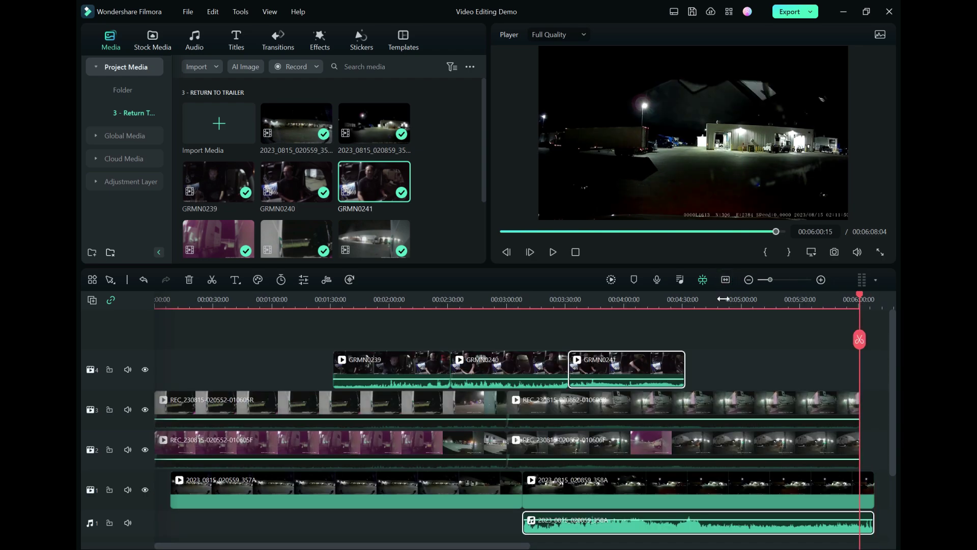
{"action": "left_click", "coordinate": [786, 280]}
{"action": "left_click", "coordinate": [820, 280]}
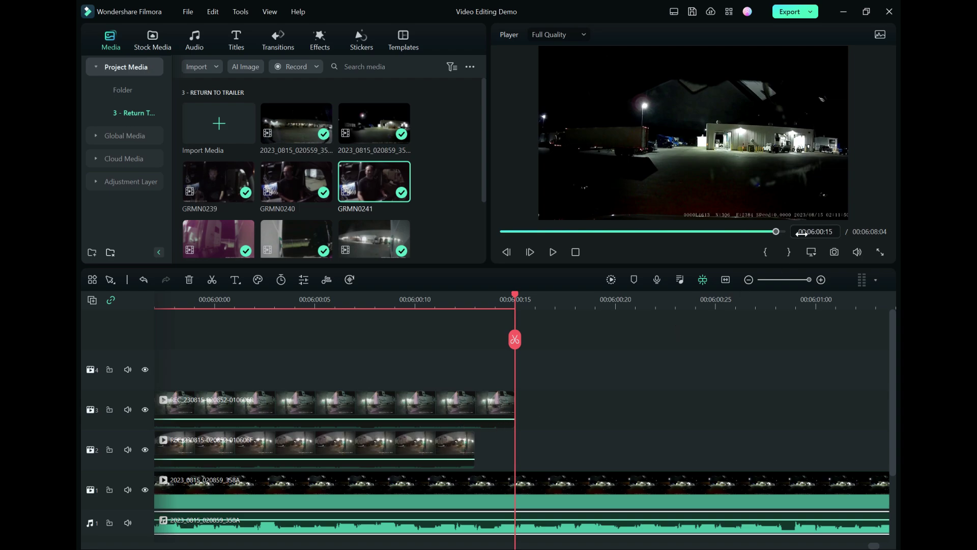
{"action": "key", "text": "Left"}
{"action": "key", "text": "Left"}
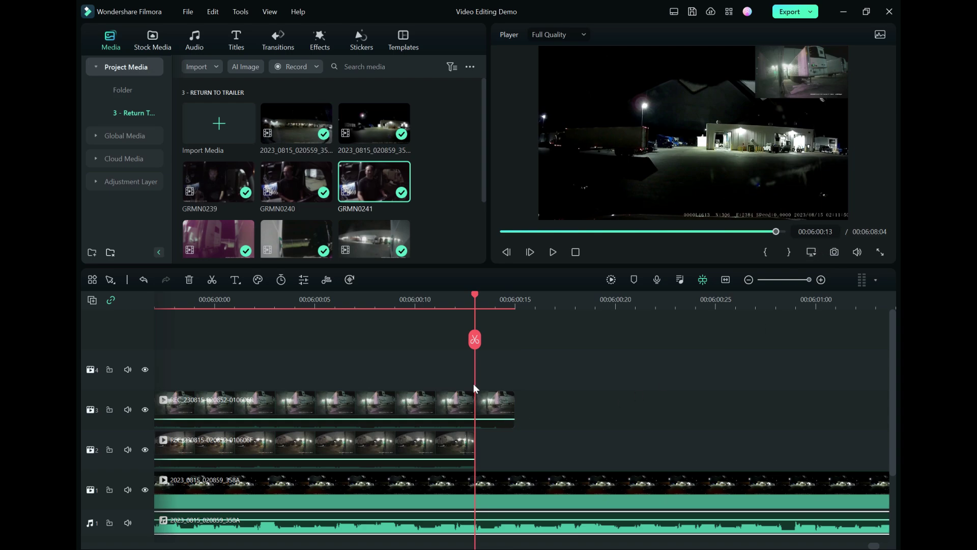
{"action": "left_click", "coordinate": [730, 279]}
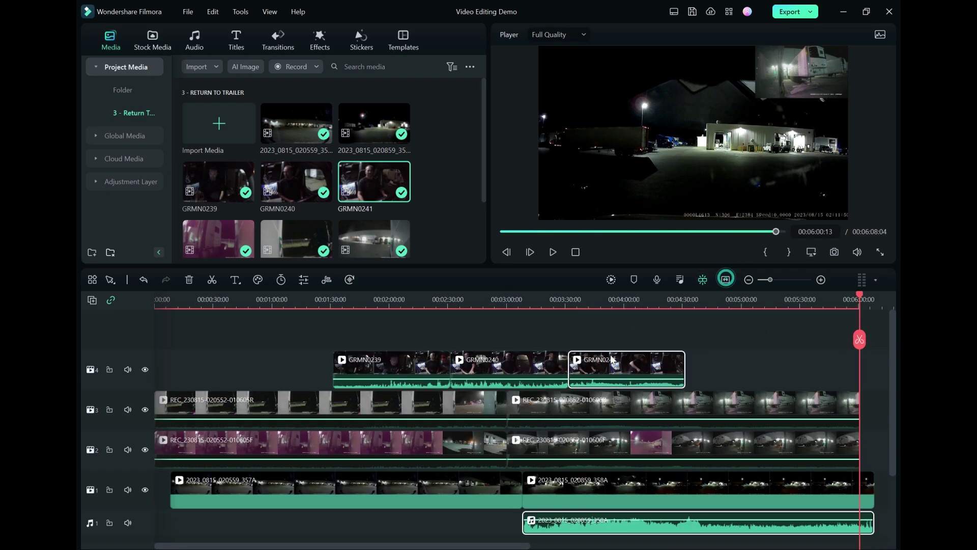
{"action": "key", "text": "Up"}
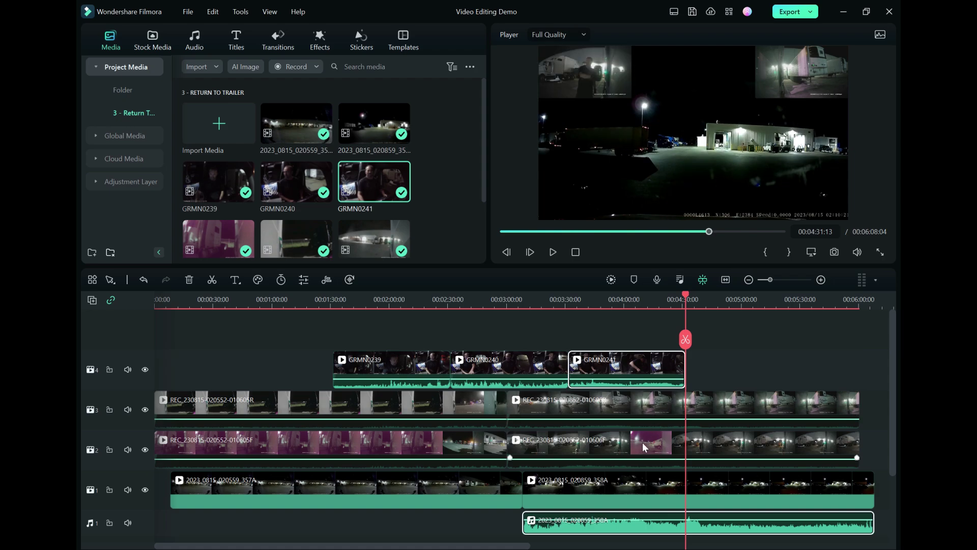
Step: Shift the detached 2023_0815_020859_358A audio four frames later so its start aligns with its video clip on track 1
{"action": "left_click", "coordinate": [821, 280]}
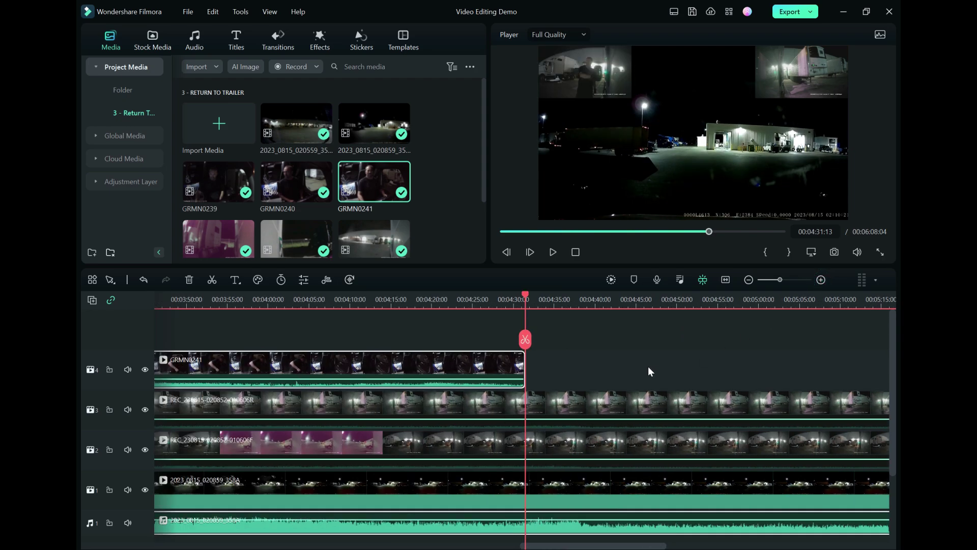
{"action": "scroll", "coordinate": [705, 345], "scroll_direction": "left", "scroll_amount": 10}
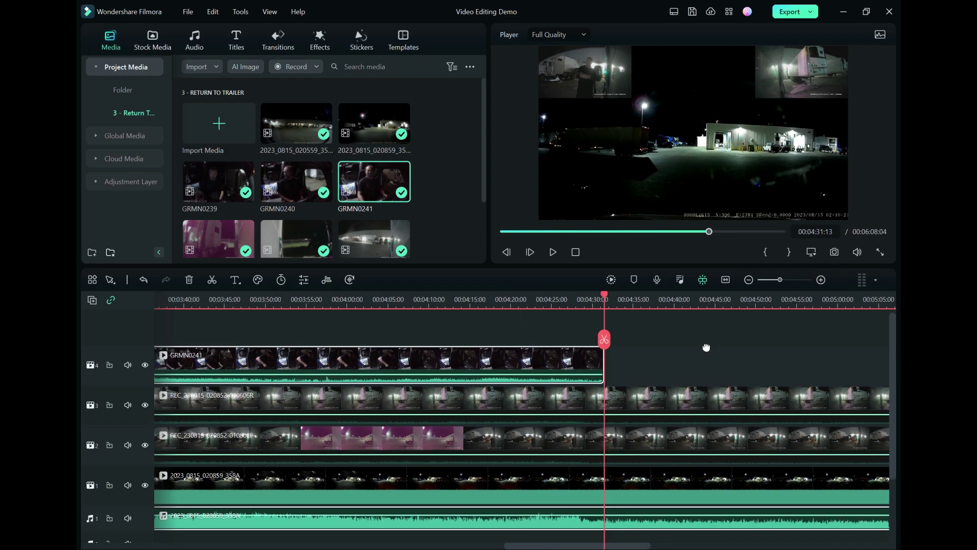
{"action": "scroll", "coordinate": [823, 355], "scroll_direction": "up", "scroll_amount": 1}
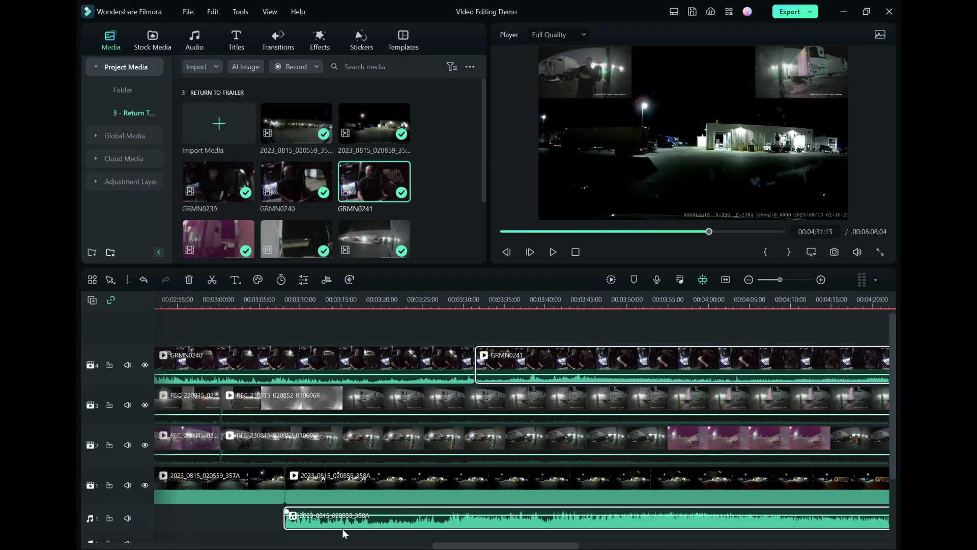
{"action": "key", "text": "Up"}
{"action": "key", "text": "Up"}
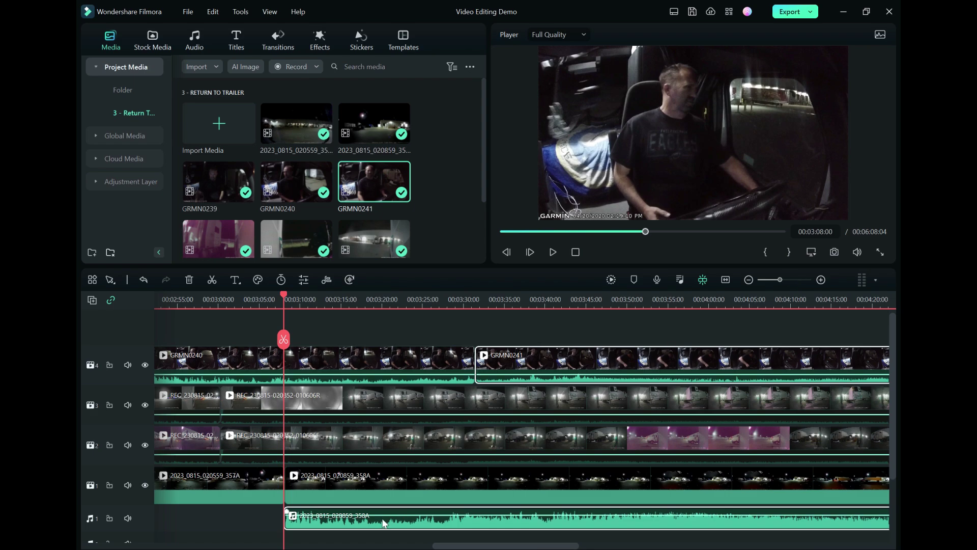
{"action": "left_click", "coordinate": [347, 528]}
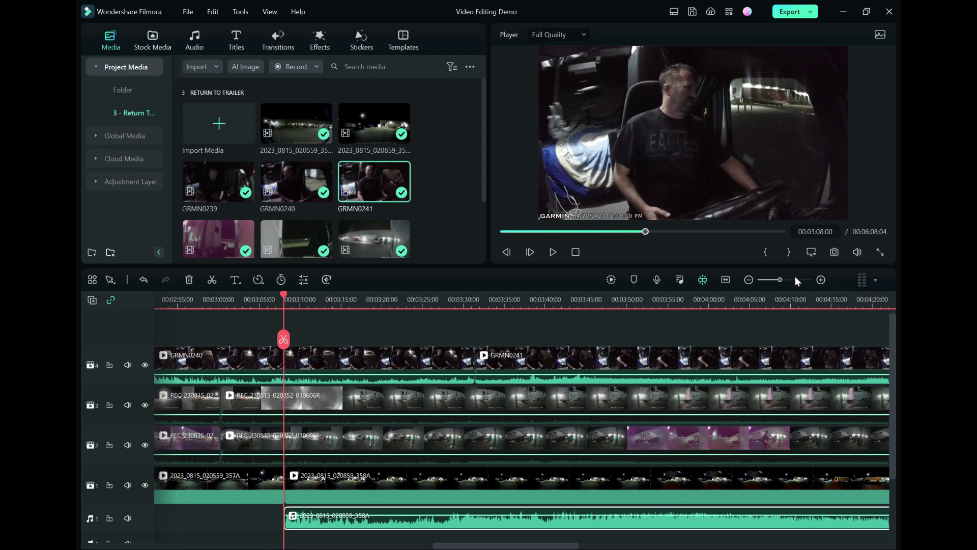
{"action": "left_click", "coordinate": [811, 278]}
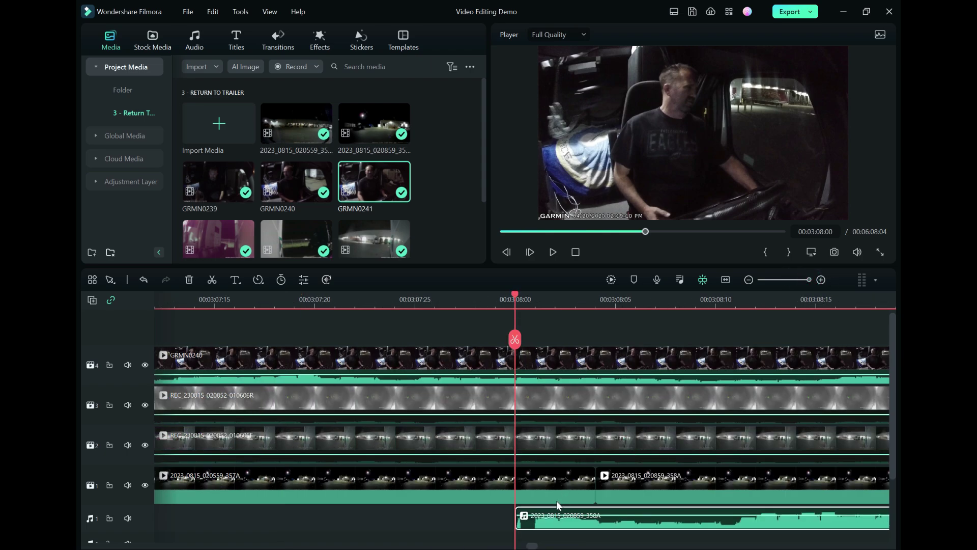
{"action": "left_click_drag", "start_coordinate": [534, 530], "coordinate": [615, 529]}
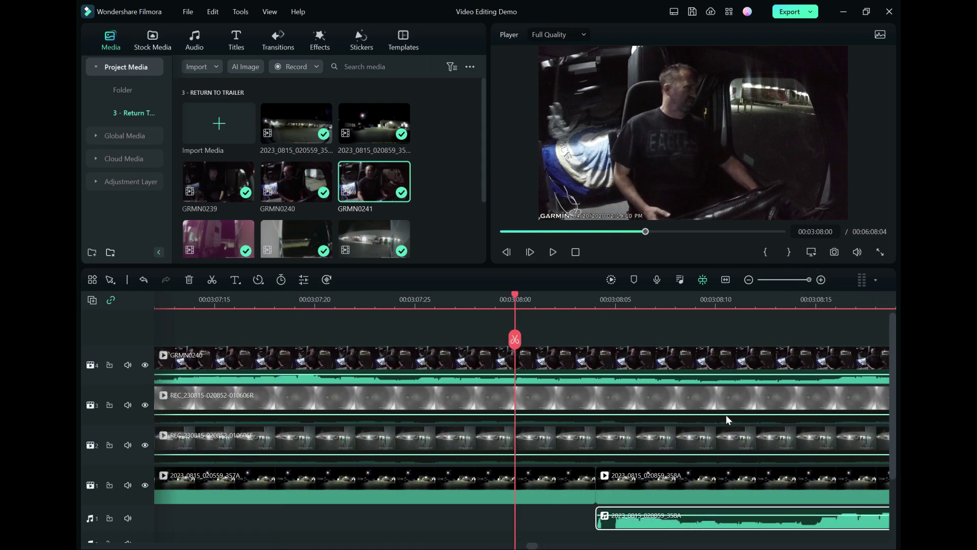
Step: Play back the transition from GRMN0240 to GRMN0241 to check the audio synchronization
{"action": "left_click", "coordinate": [727, 280]}
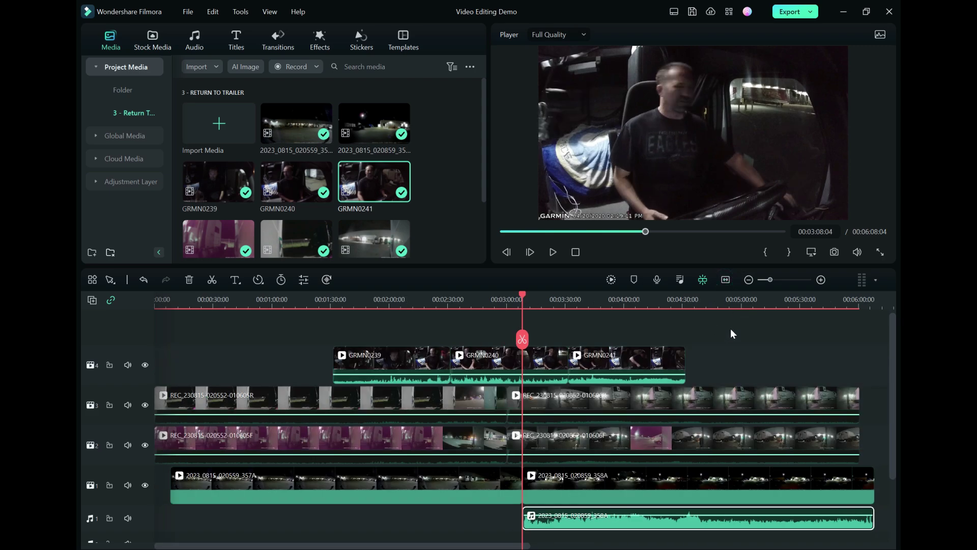
{"action": "key", "text": "Down"}
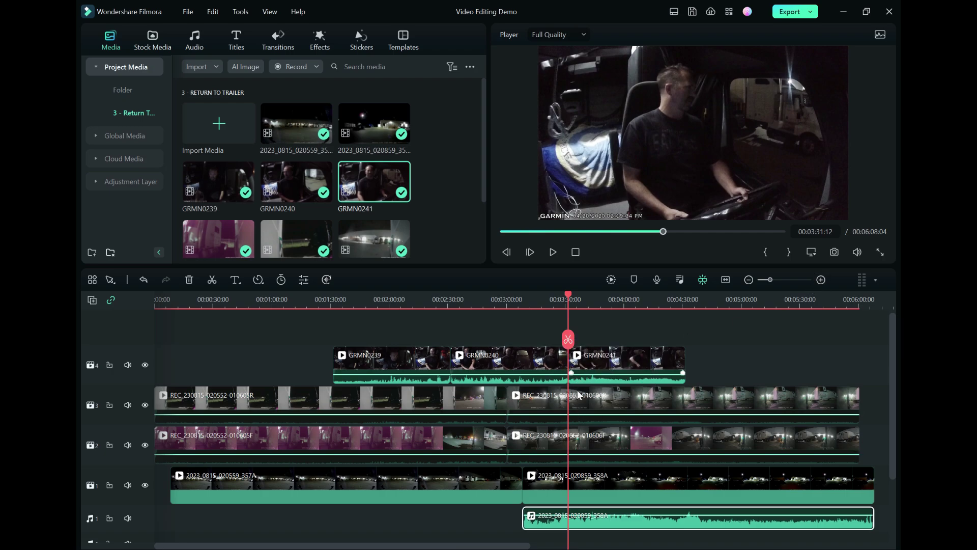
{"action": "left_click", "coordinate": [819, 283]}
{"action": "left_click", "coordinate": [820, 284]}
{"action": "left_click", "coordinate": [820, 283]}
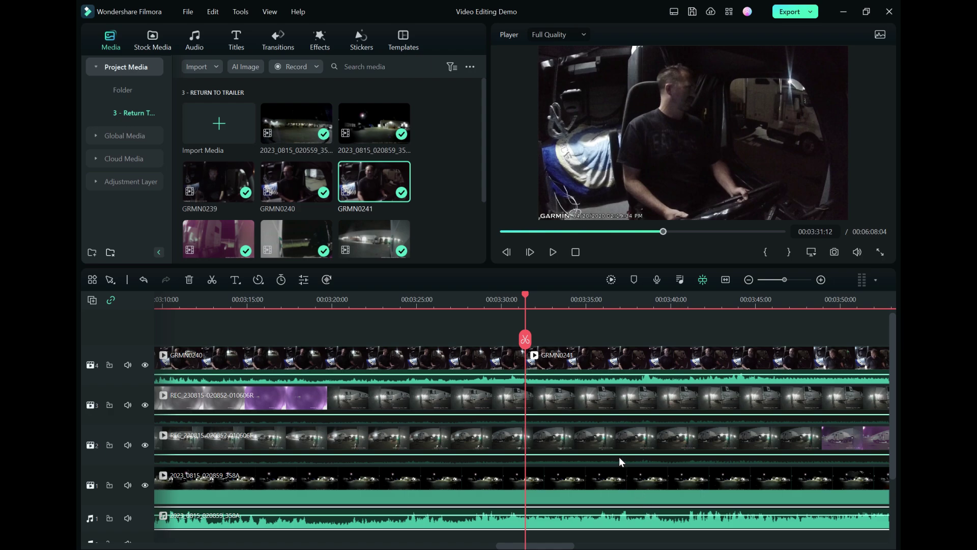
{"action": "key", "text": "space"}
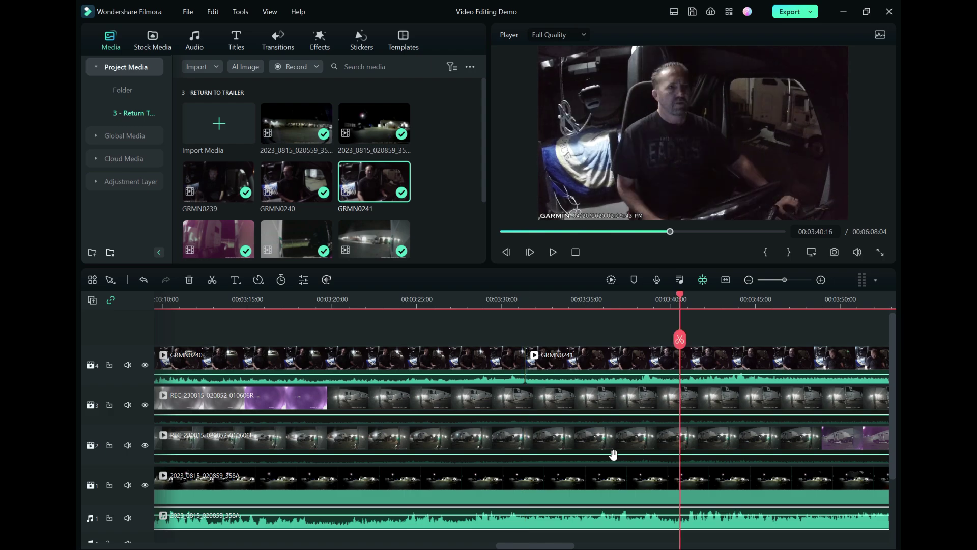
{"action": "key", "text": "space"}
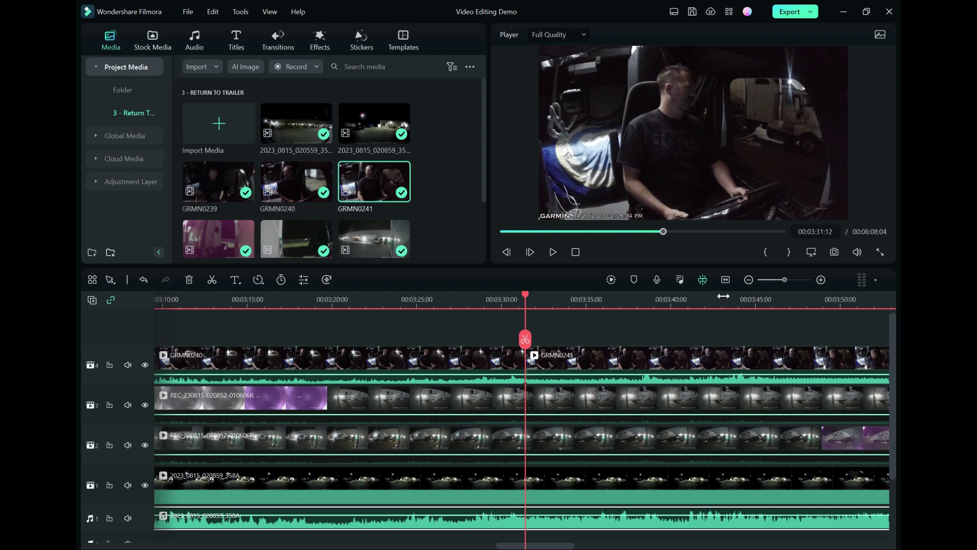
Step: Delete the detached 2023_0815_020859_358A audio clip from audio track 1
{"action": "left_click", "coordinate": [726, 280]}
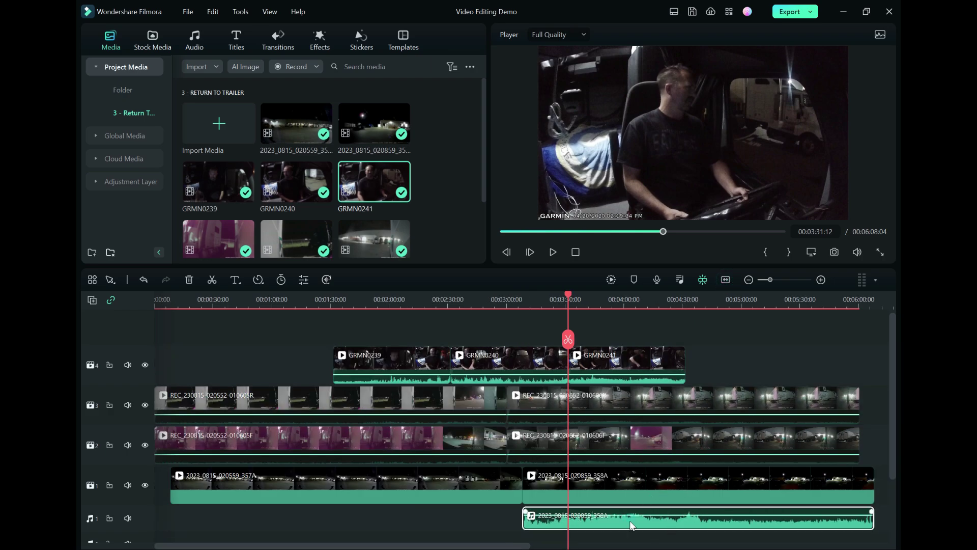
{"action": "left_click", "coordinate": [737, 323]}
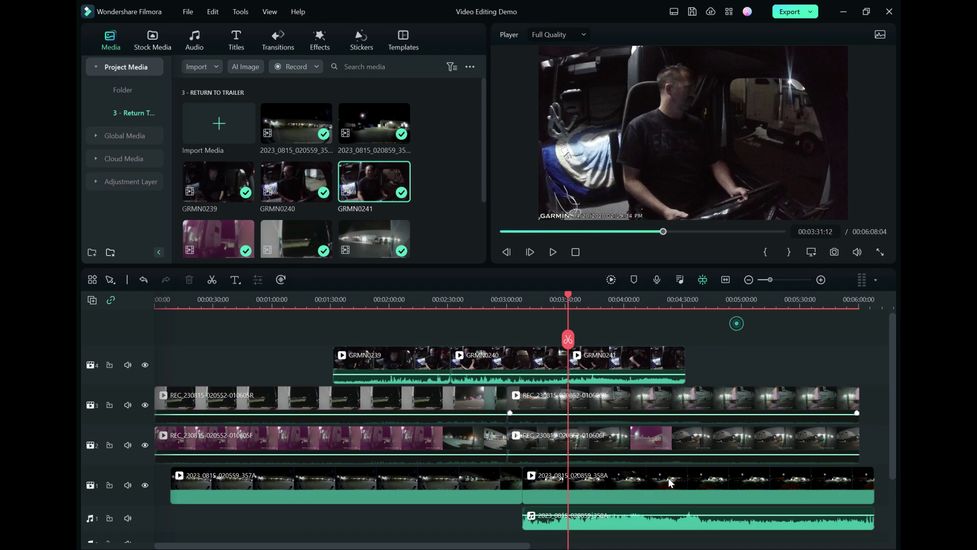
{"action": "left_click", "coordinate": [651, 526]}
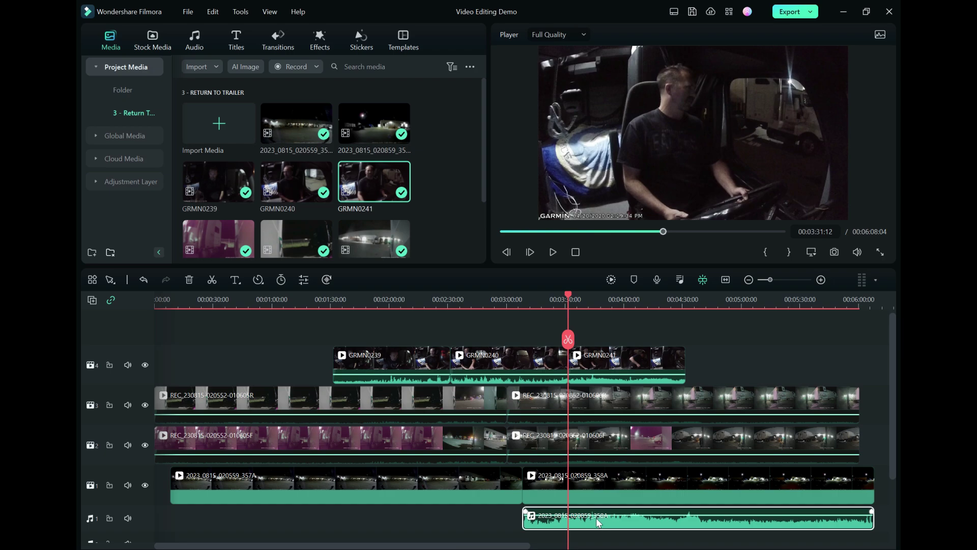
{"action": "key", "text": "Delete"}
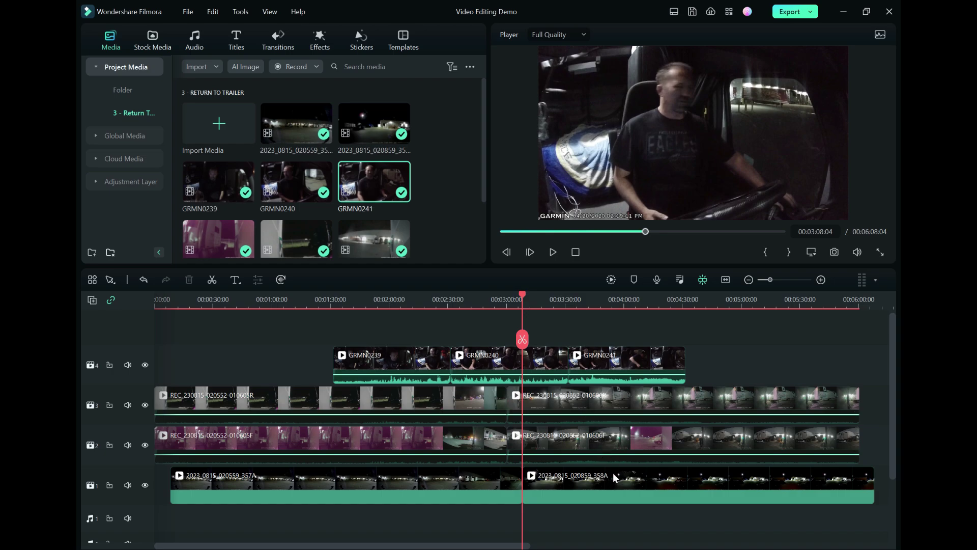
Step: Review the GRMN0239 footage from its start to about the two-minute mark to find a suitable cut point
{"action": "key", "text": "Up"}
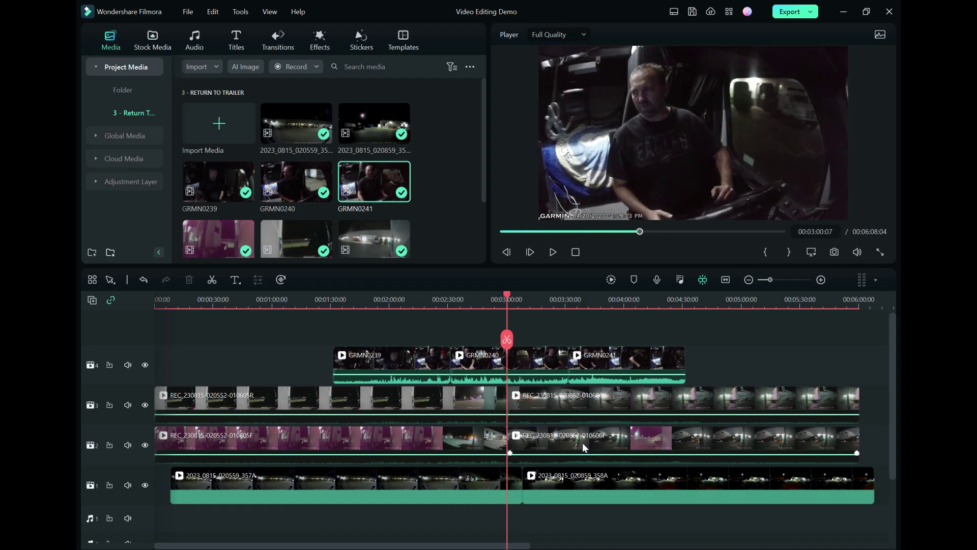
{"action": "key", "text": "Up"}
{"action": "key", "text": "Up"}
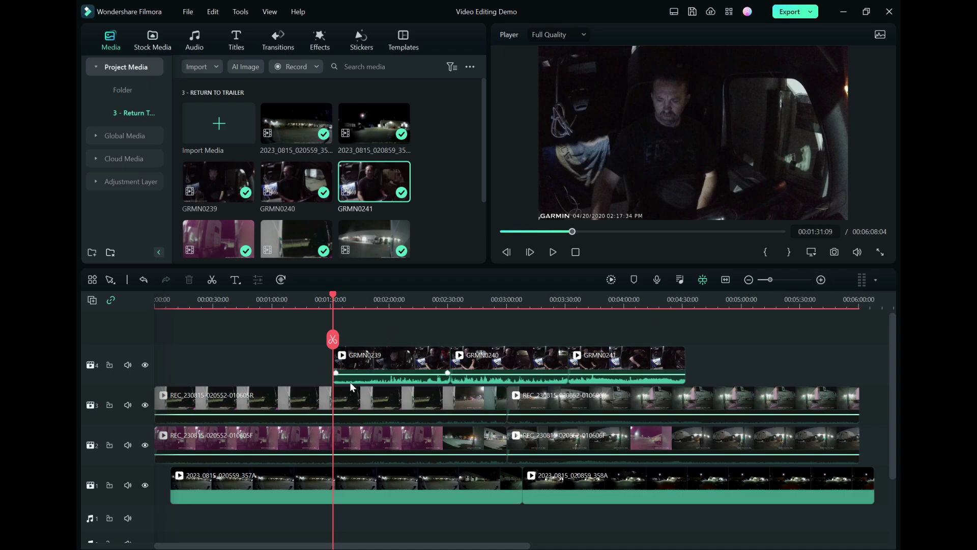
{"action": "left_click", "coordinate": [820, 280]}
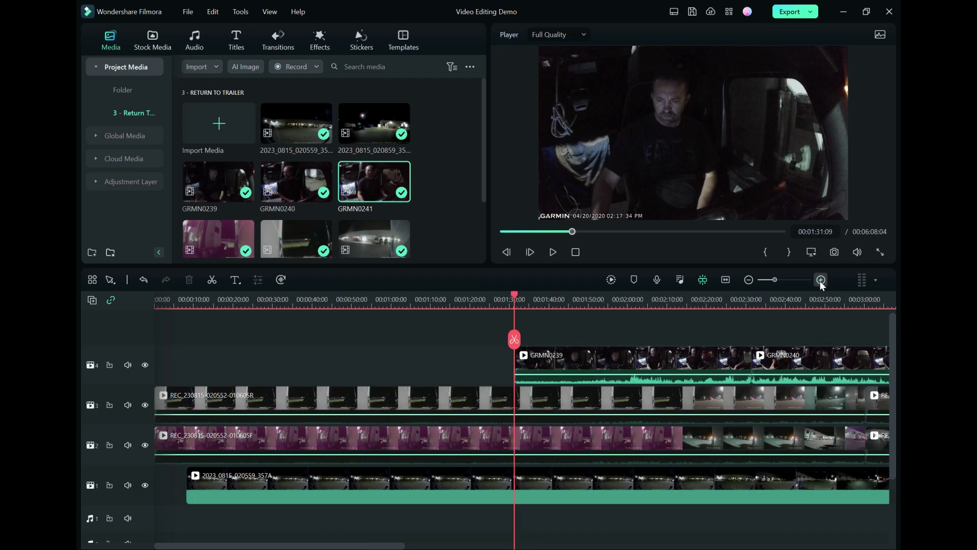
{"action": "left_click", "coordinate": [821, 280]}
{"action": "left_click_drag", "start_coordinate": [768, 336], "coordinate": [751, 344]}
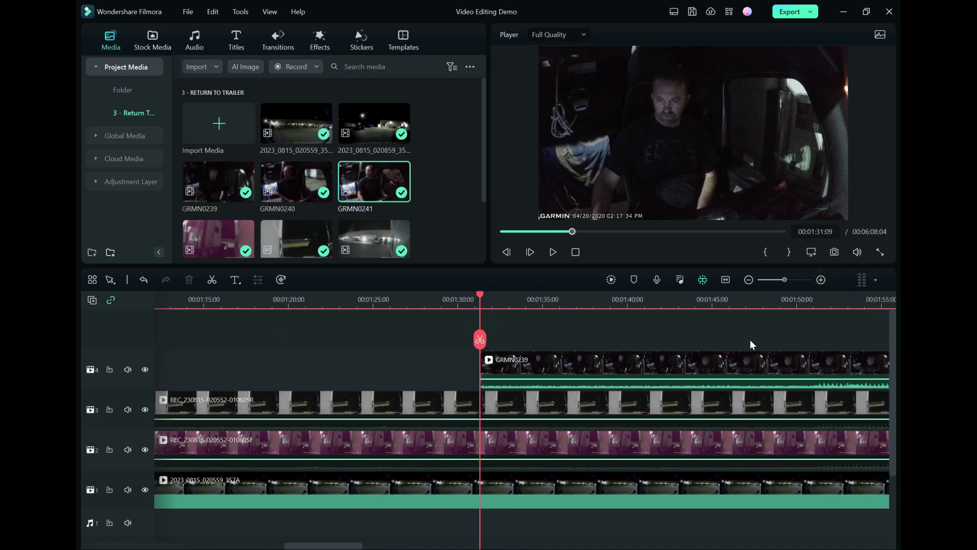
{"action": "left_click_drag", "start_coordinate": [833, 337], "coordinate": [601, 355]}
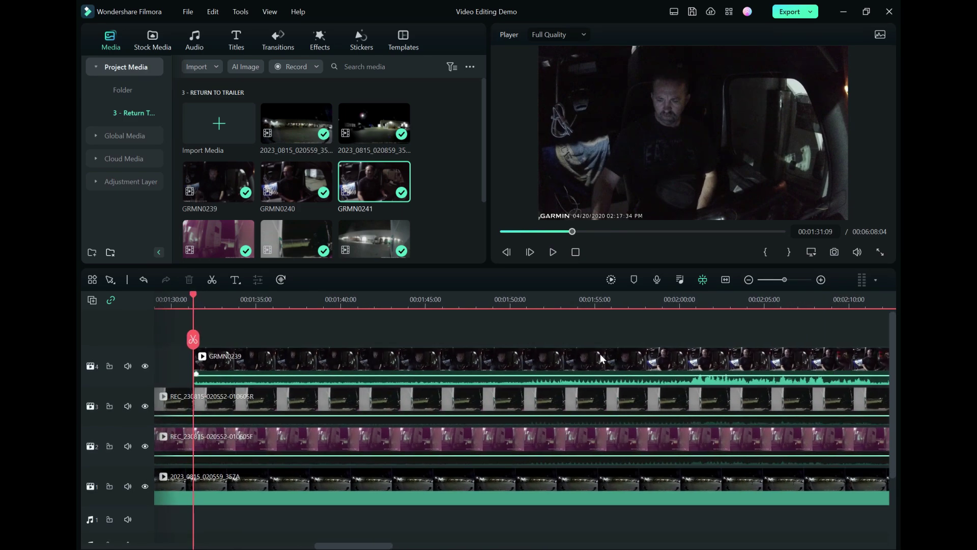
{"action": "key", "text": "shift+Right"}
{"action": "key", "text": "shift+Right"}
{"action": "key", "text": "shift+Right"}
{"action": "key", "text": "shift+Right"}
{"action": "key", "text": "shift+Right"}
{"action": "key", "text": "shift+Right"}
{"action": "key", "text": "shift+Right"}
{"action": "key", "text": "shift+Right"}
{"action": "key", "text": "shift+Right"}
{"action": "key", "text": "shift+Right"}
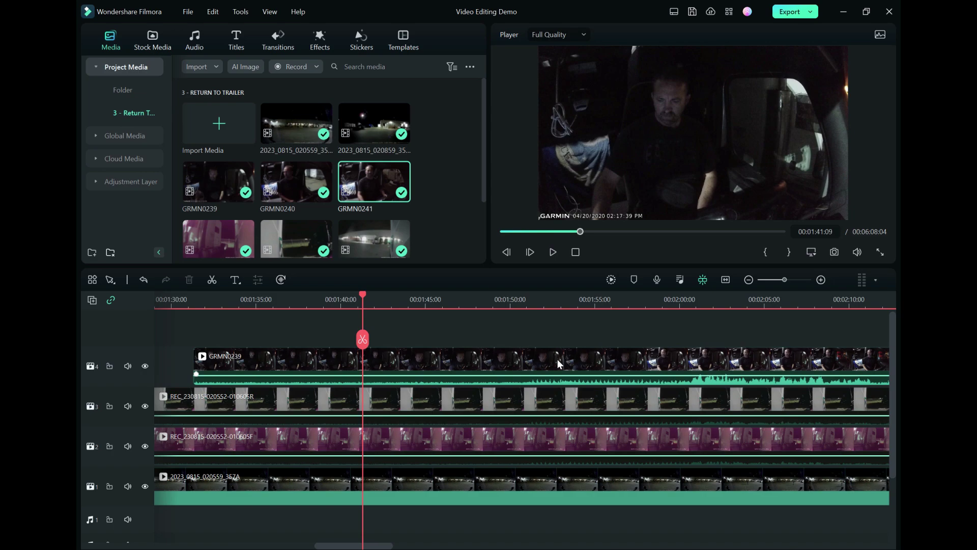
{"action": "key", "text": "shift+Right"}
{"action": "key", "text": "shift+Right"}
{"action": "key", "text": "shift+Right"}
{"action": "key", "text": "shift+Right"}
{"action": "key", "text": "shift+Right"}
{"action": "key", "text": "shift+Right"}
{"action": "key", "text": "shift+Right"}
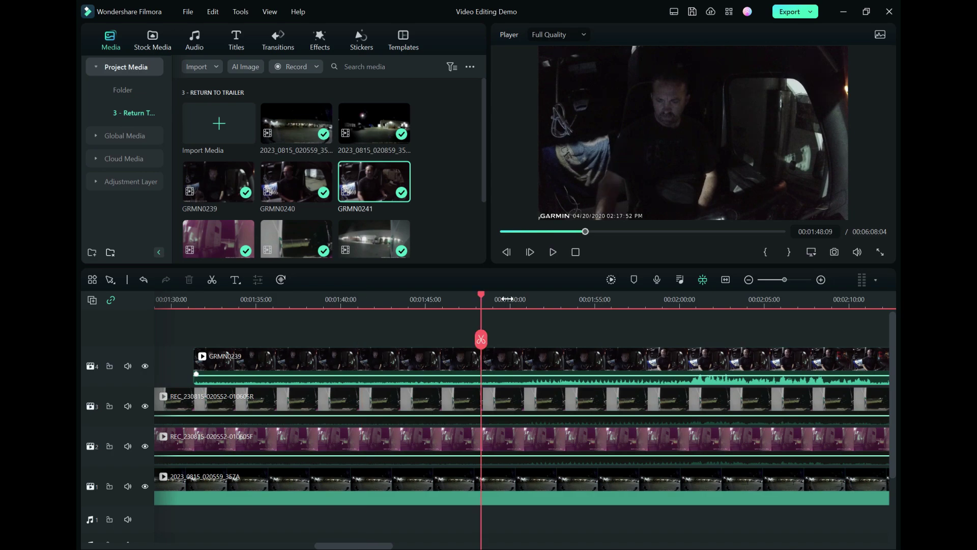
{"action": "key", "text": "shift+Right"}
{"action": "key", "text": "shift+Right"}
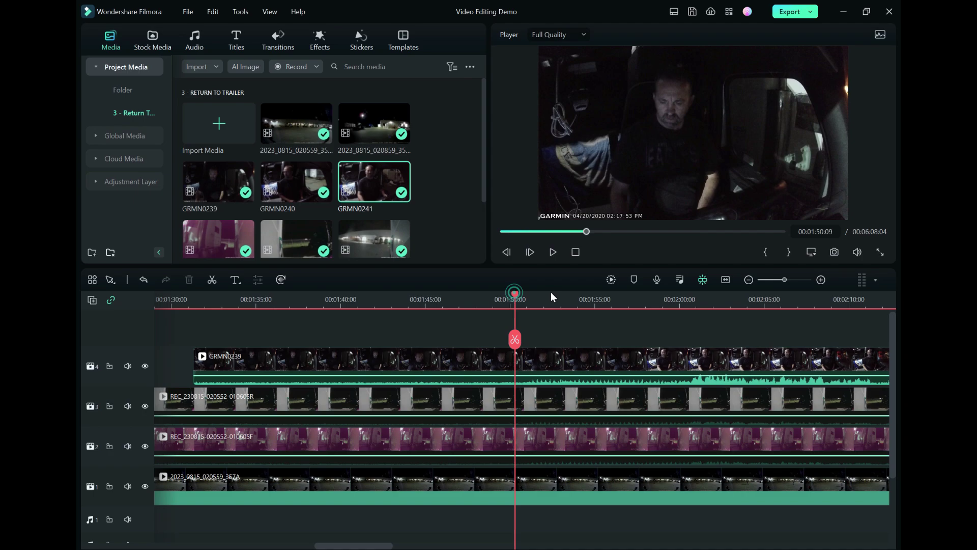
{"action": "key", "text": "Down"}
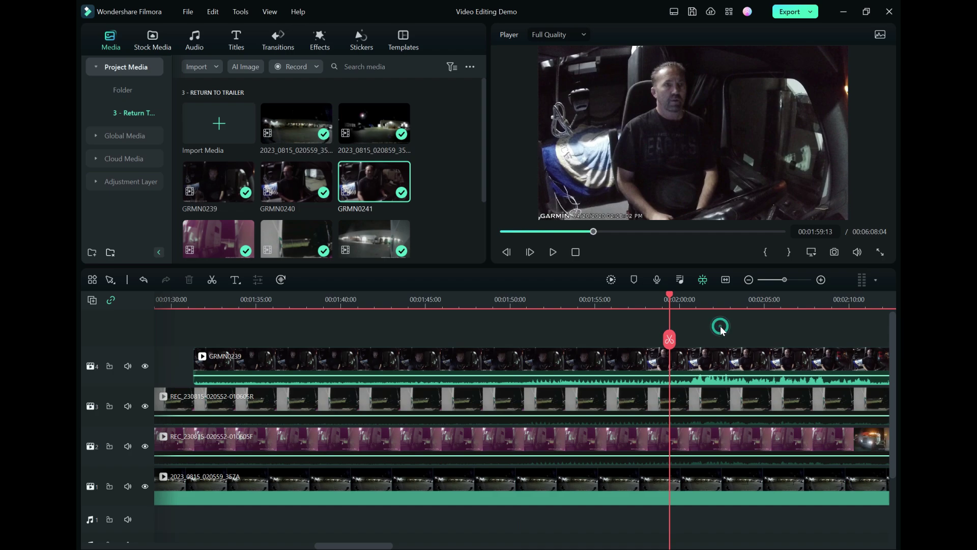
{"action": "key", "text": "space"}
{"action": "key", "text": "space"}
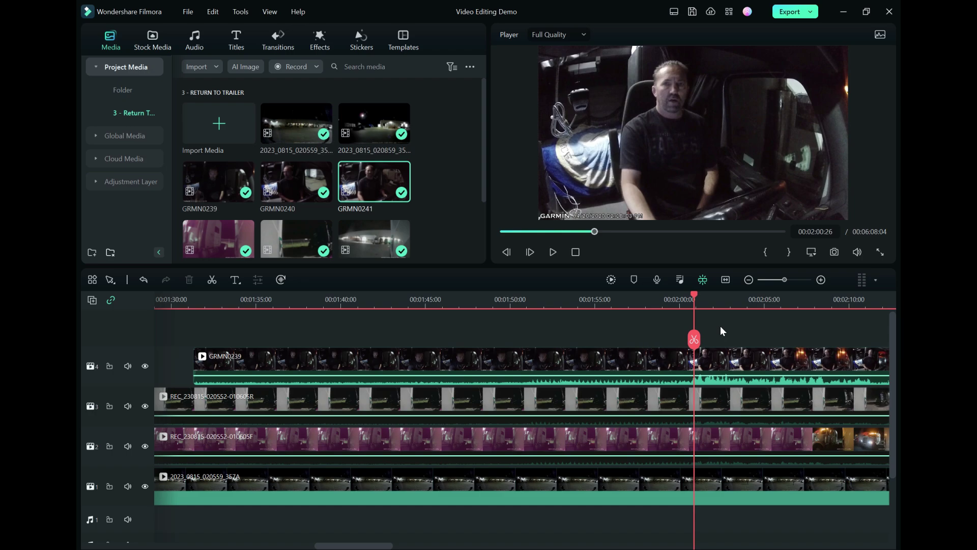
Step: Split the clips on tracks 1 to 4 at 00:01:59:26 and ripple delete everything before the cut
{"action": "key", "text": "shift+Left"}
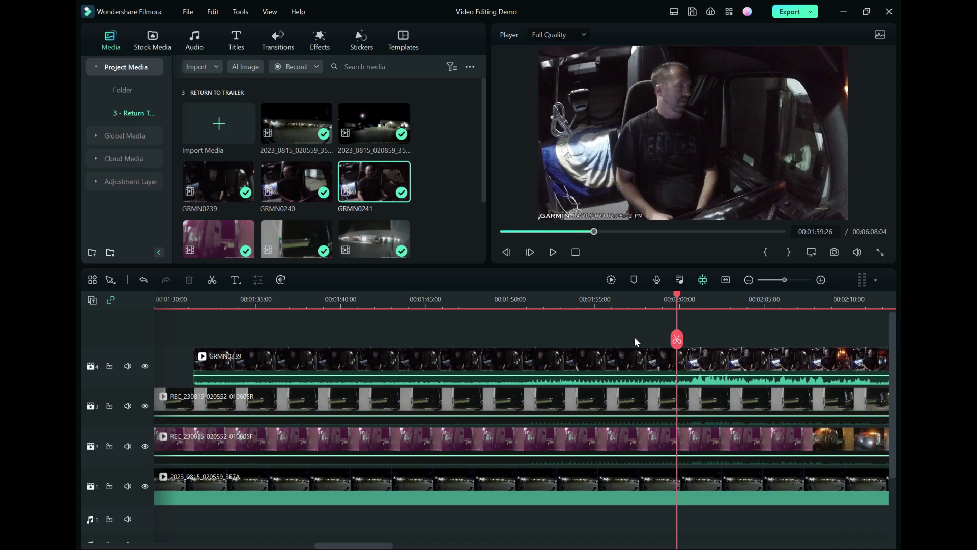
{"action": "left_click_drag", "start_coordinate": [608, 334], "coordinate": [597, 500]}
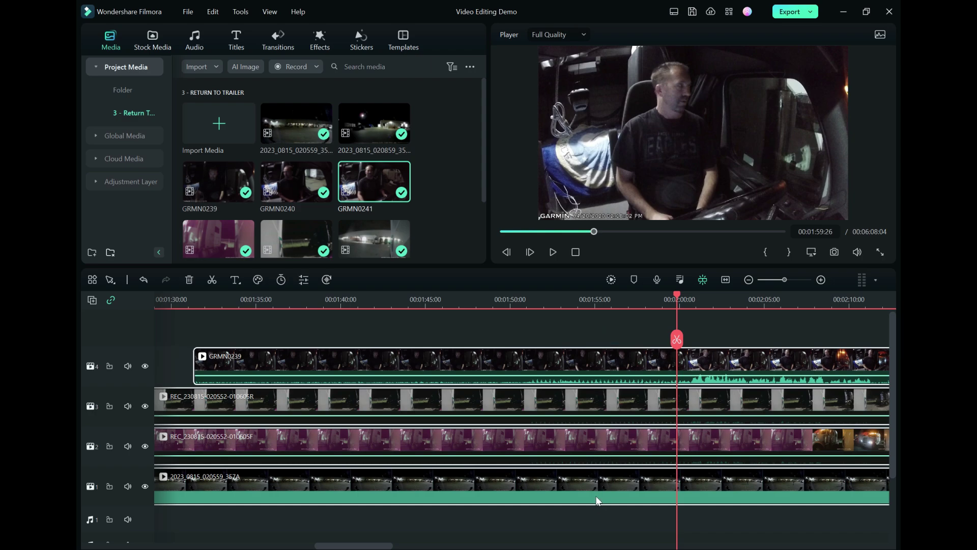
{"action": "right_click", "coordinate": [574, 365]}
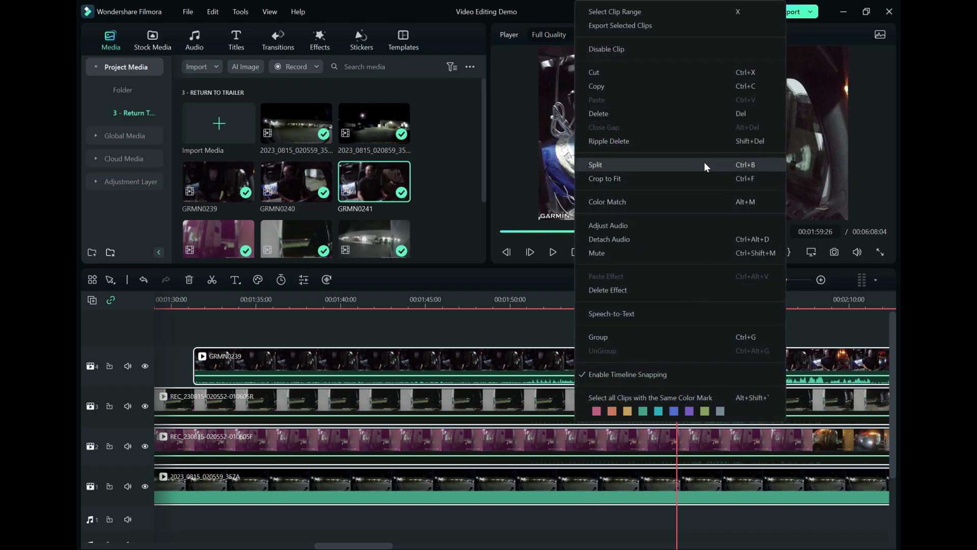
{"action": "left_click", "coordinate": [435, 150]}
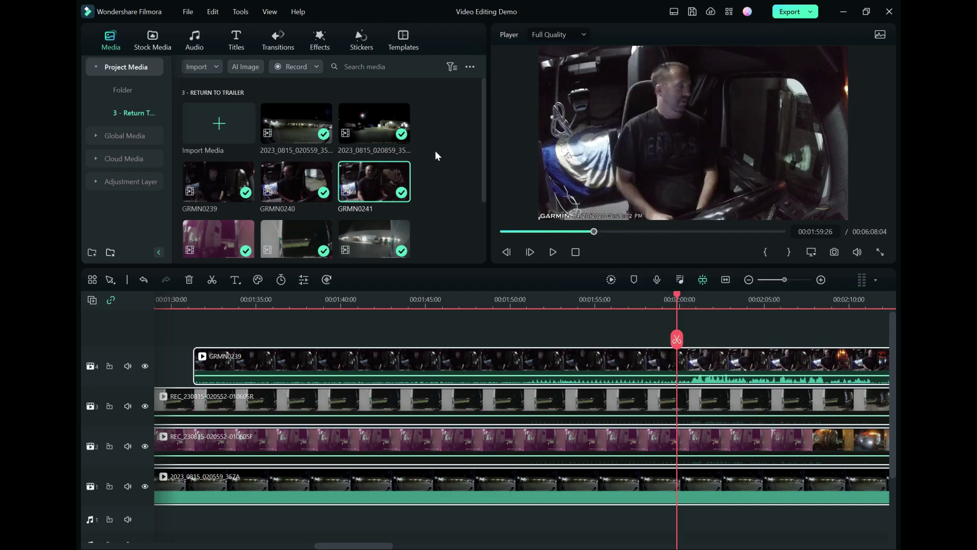
{"action": "left_click", "coordinate": [637, 322]}
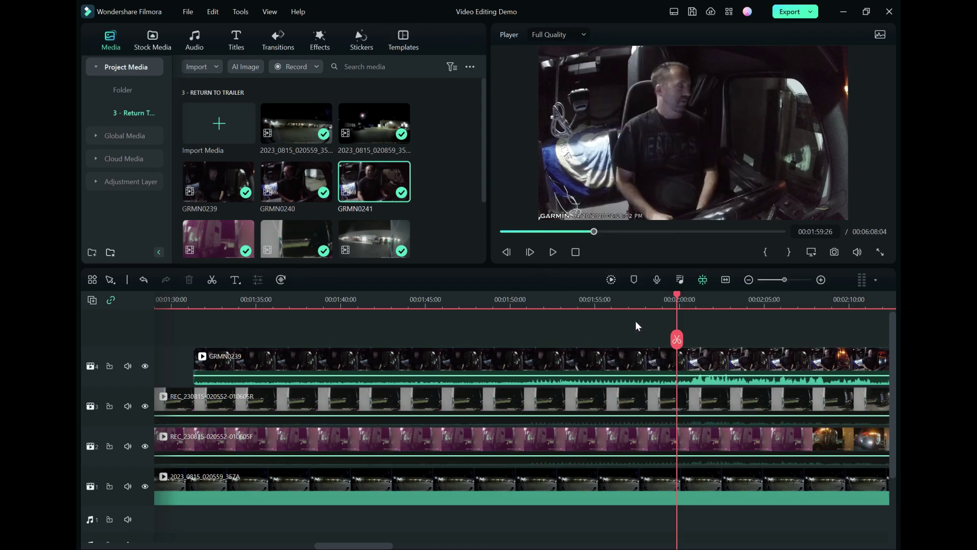
{"action": "key", "text": "ctrl+b"}
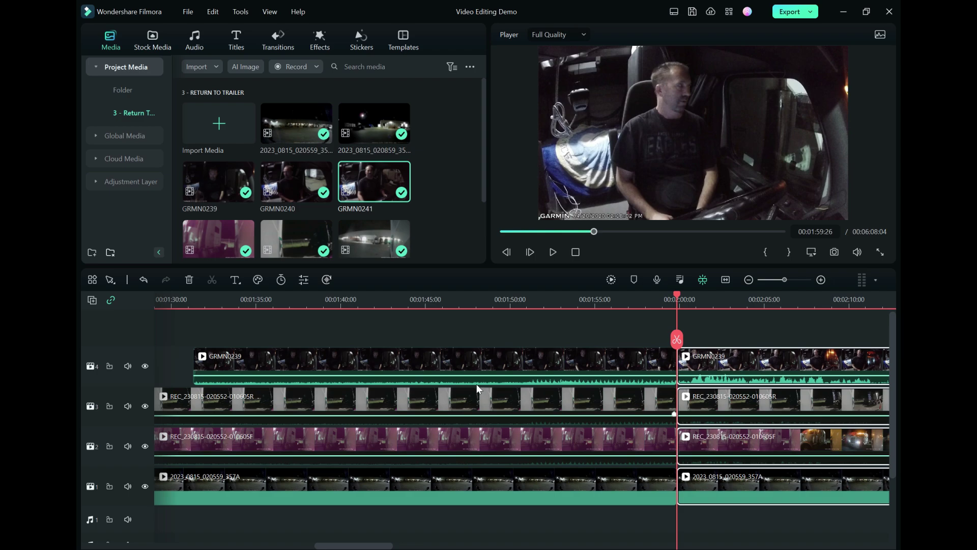
{"action": "left_click_drag", "start_coordinate": [502, 334], "coordinate": [379, 520]}
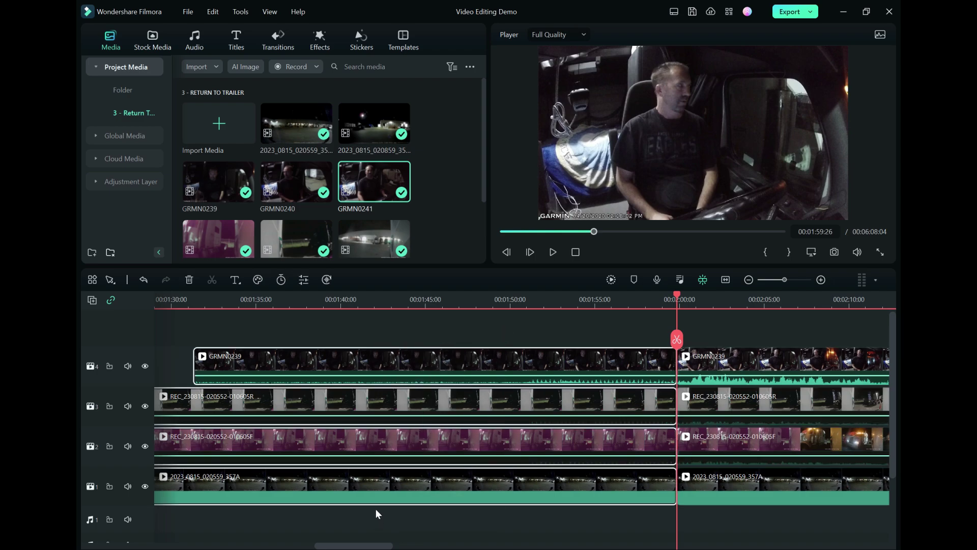
{"action": "key", "text": "shift+Delete"}
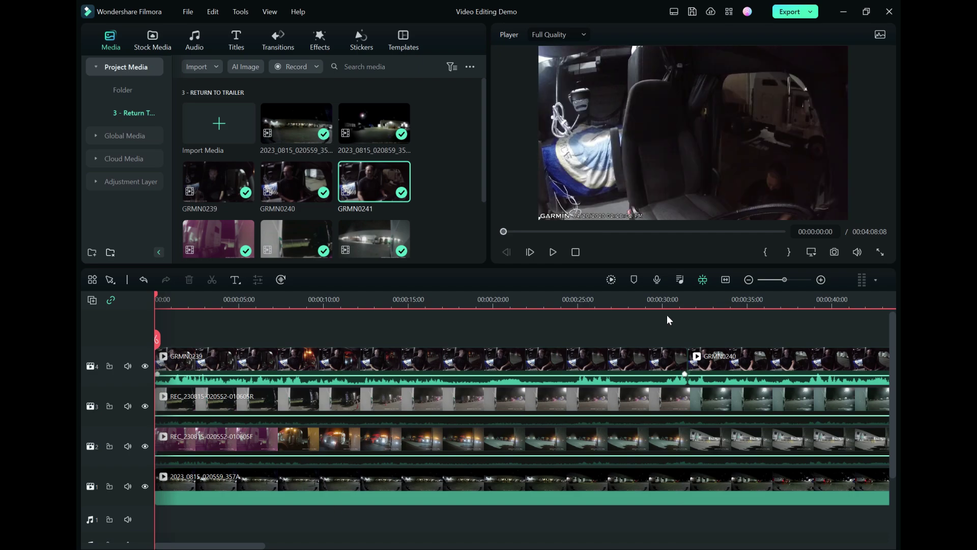
Step: Split the lower three video tracks at the end of GRMN0241, 00:02:31:17, and delete the footage past that point
{"action": "left_click", "coordinate": [724, 280]}
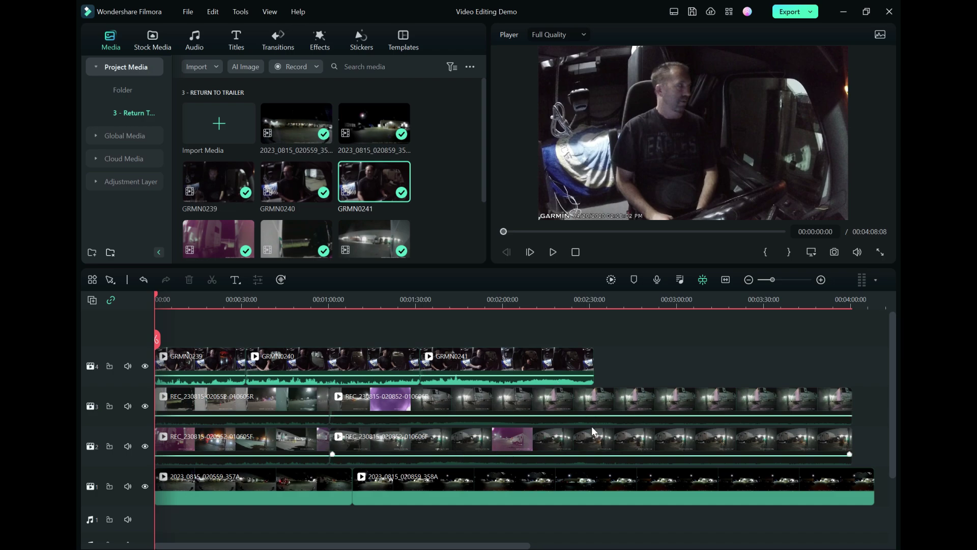
{"action": "key", "text": "Down"}
{"action": "key", "text": "Down"}
{"action": "key", "text": "Down"}
{"action": "key", "text": "Down"}
{"action": "key", "text": "Down"}
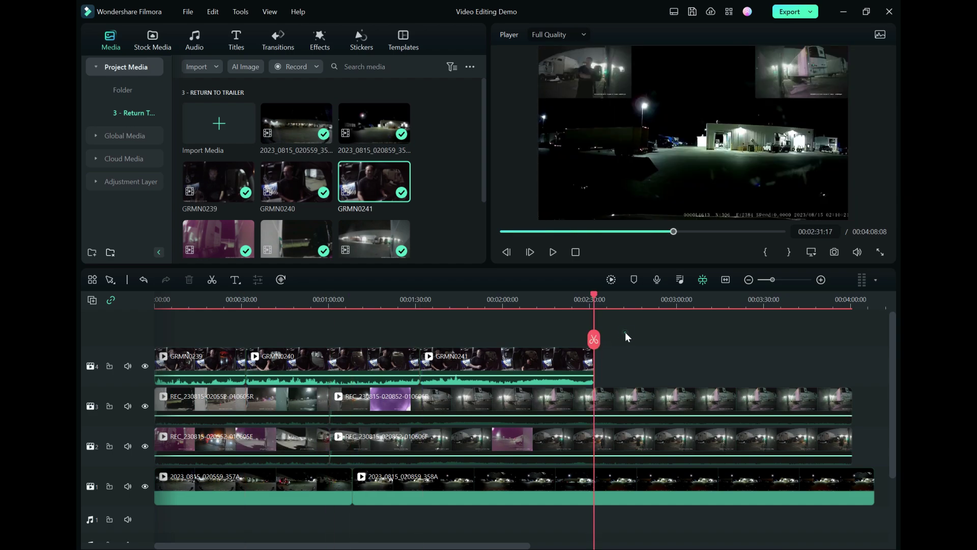
{"action": "key", "text": "ctrl+b"}
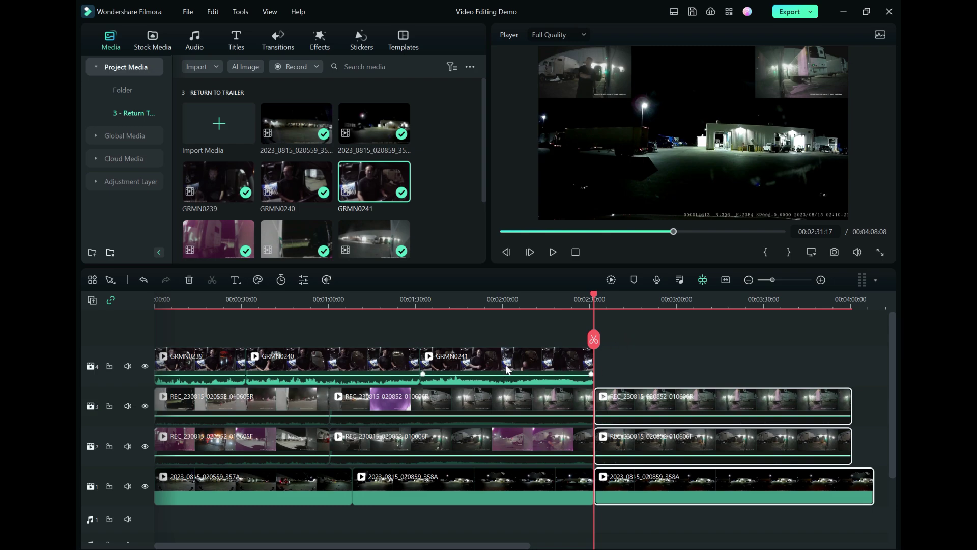
{"action": "key", "text": "Delete"}
Step: Play back the first second of the trimmed timeline from its start
{"action": "left_click", "coordinate": [558, 367]}
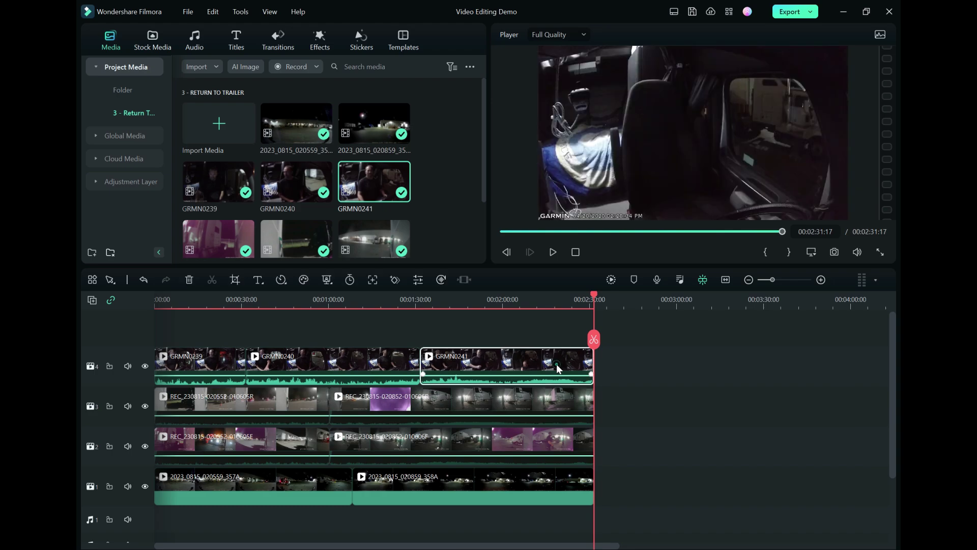
{"action": "left_click", "coordinate": [726, 279]}
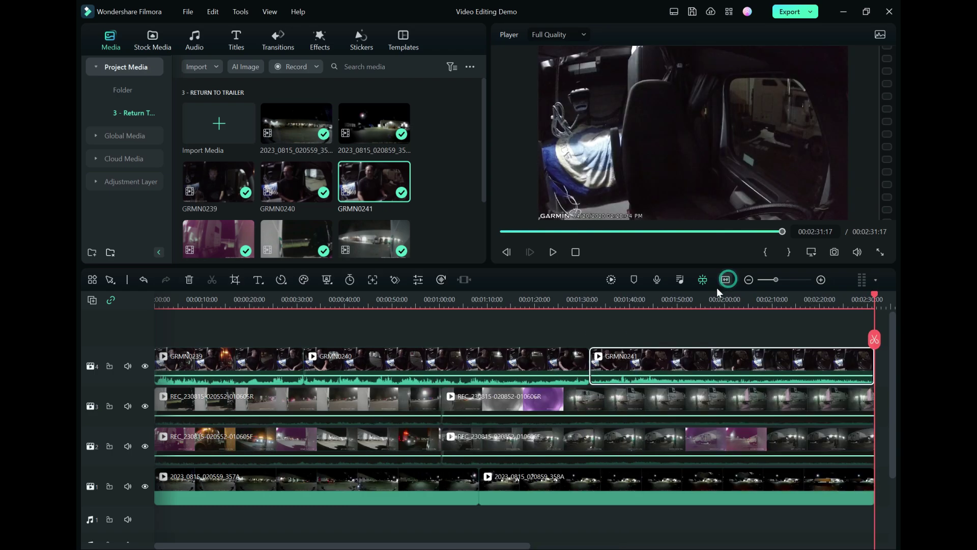
{"action": "left_click", "coordinate": [694, 323]}
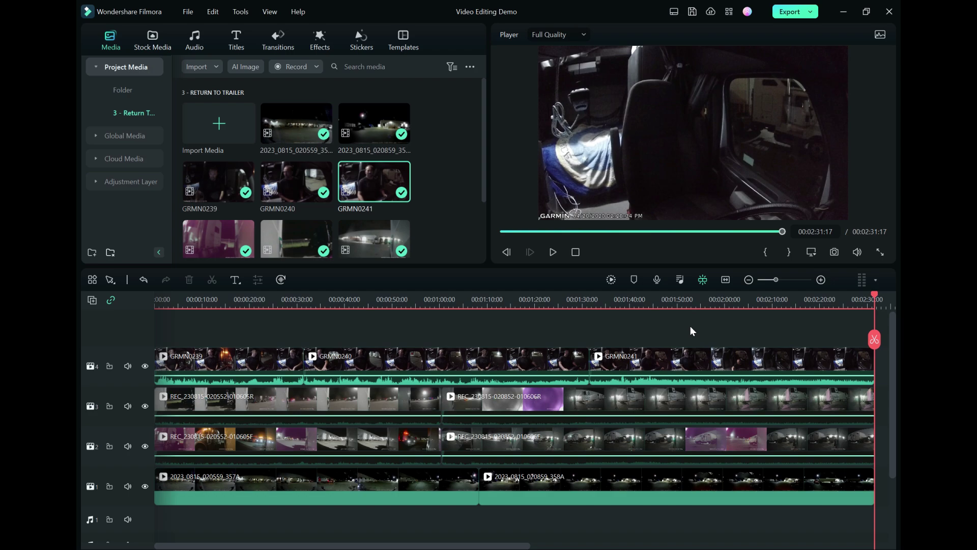
{"action": "key", "text": "Home"}
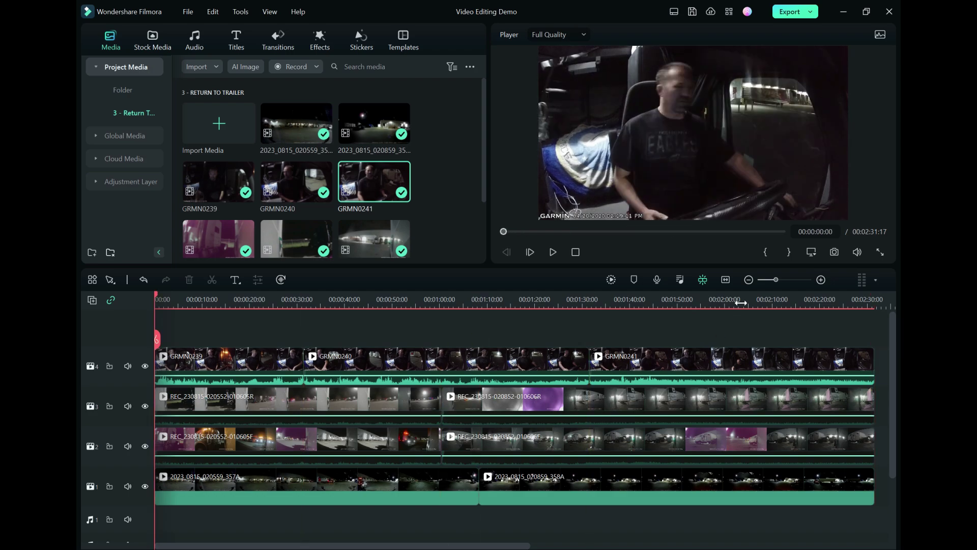
{"action": "key", "text": "space"}
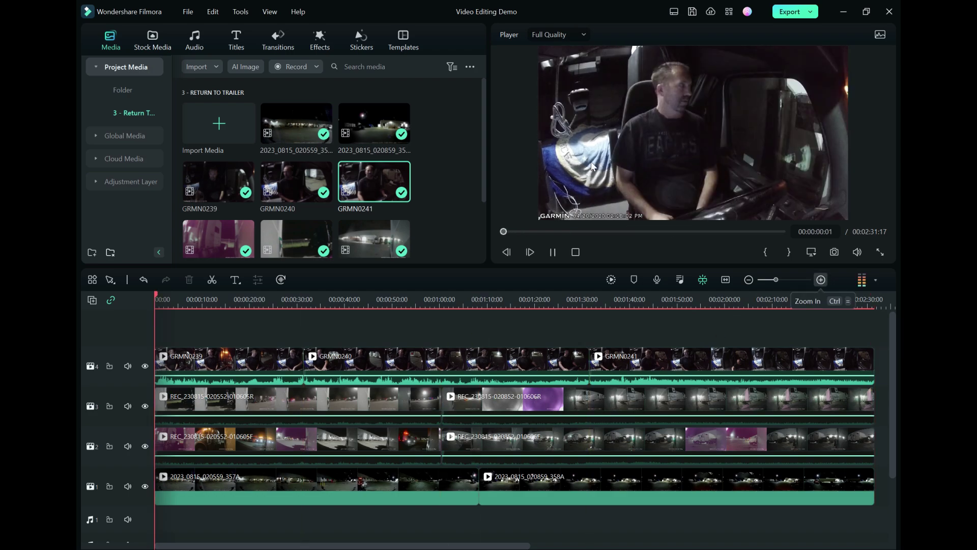
{"action": "key", "text": "space"}
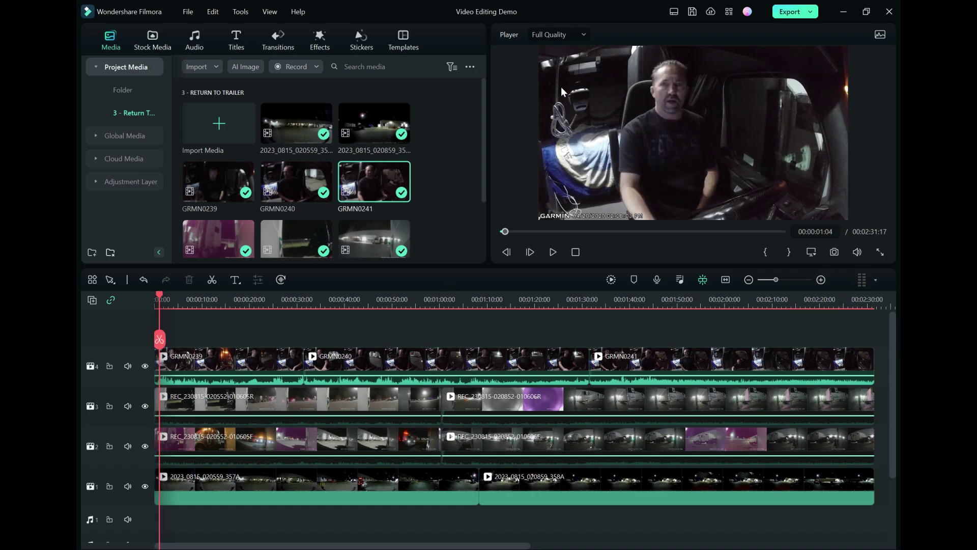
Step: Set the player's preview playback quality to 1/4 Quality
{"action": "left_click", "coordinate": [564, 32]}
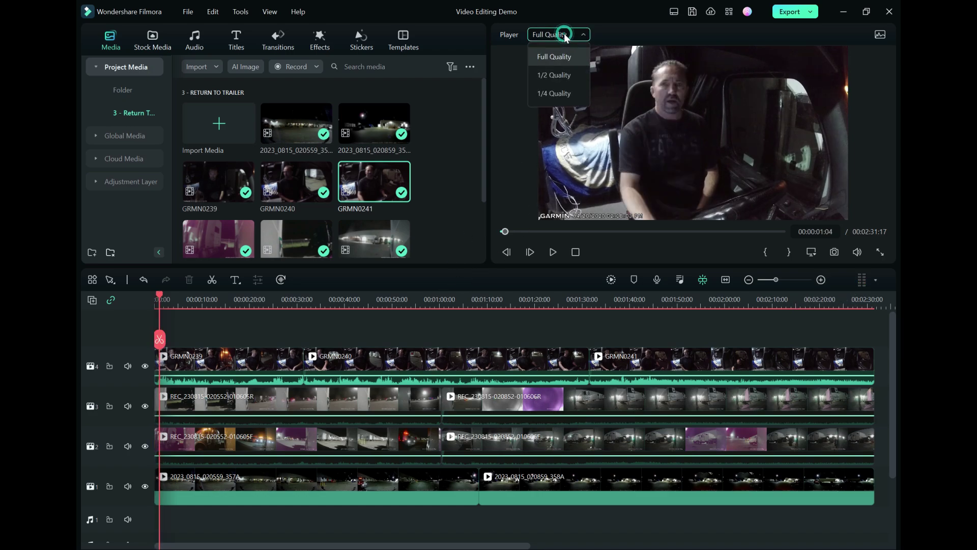
{"action": "left_click", "coordinate": [554, 94]}
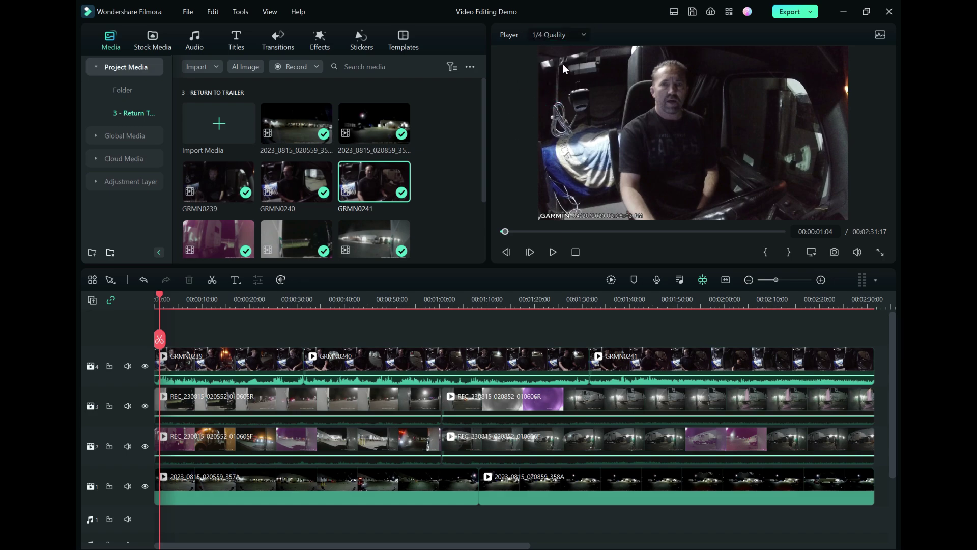
{"action": "left_click", "coordinate": [575, 34]}
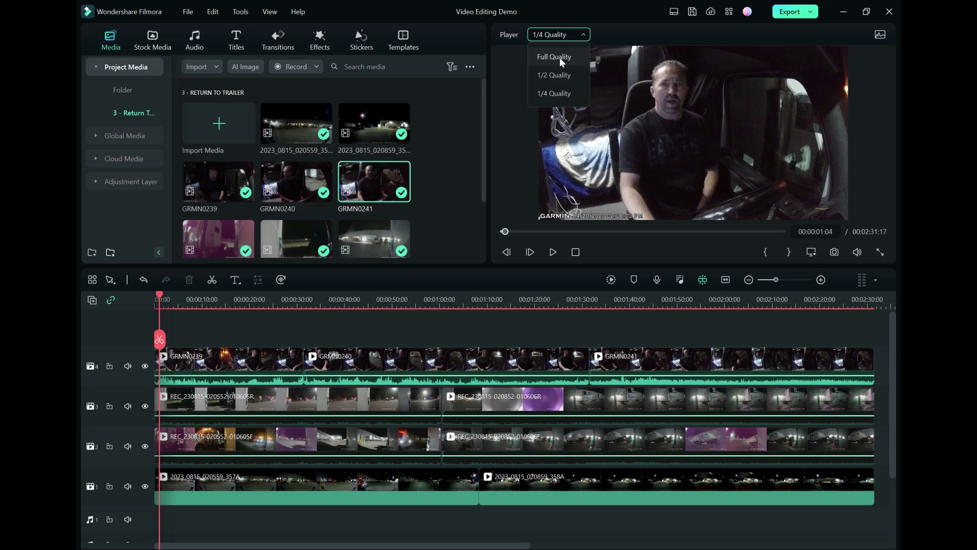
{"action": "left_click", "coordinate": [554, 98]}
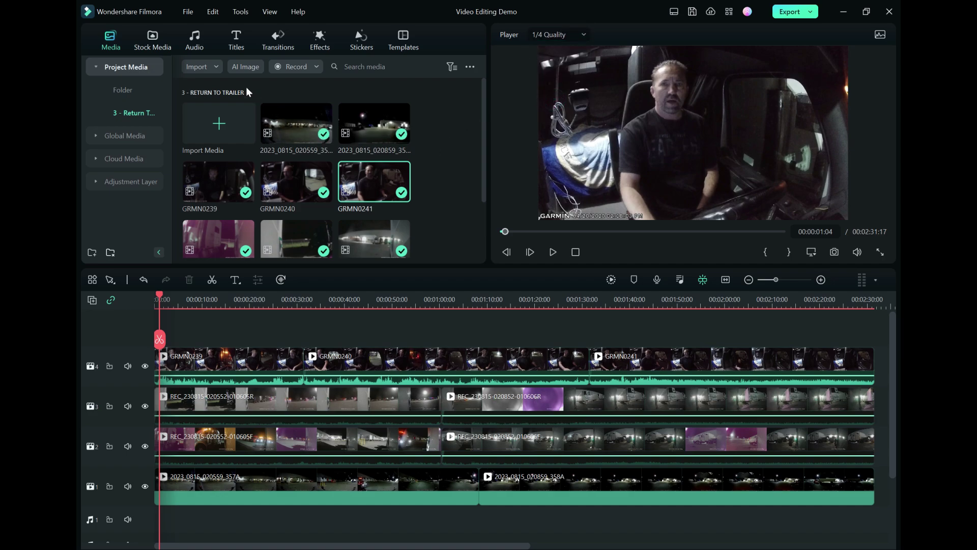
Step: Save the project as VE Project 1 in the Backup folder, replacing the existing file
{"action": "left_click", "coordinate": [187, 11]}
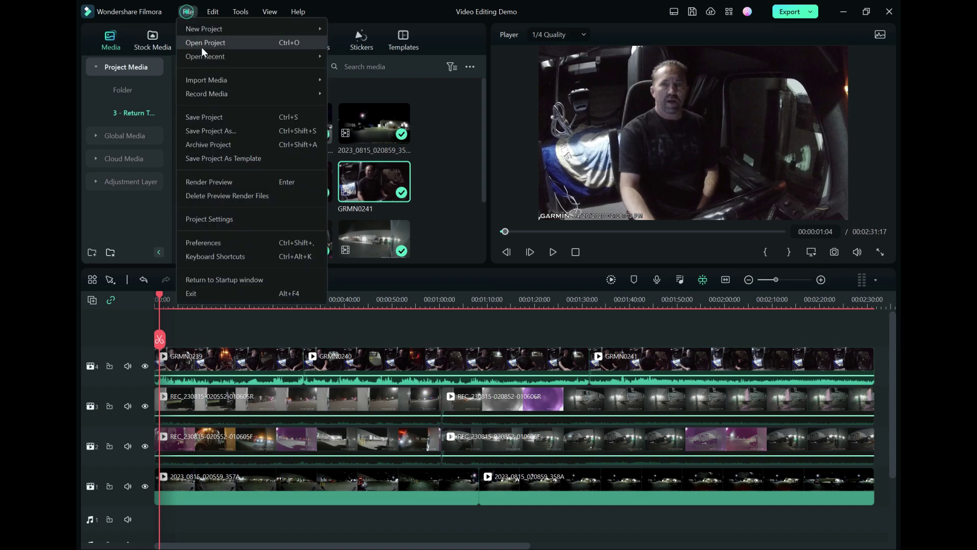
{"action": "left_click", "coordinate": [218, 140]}
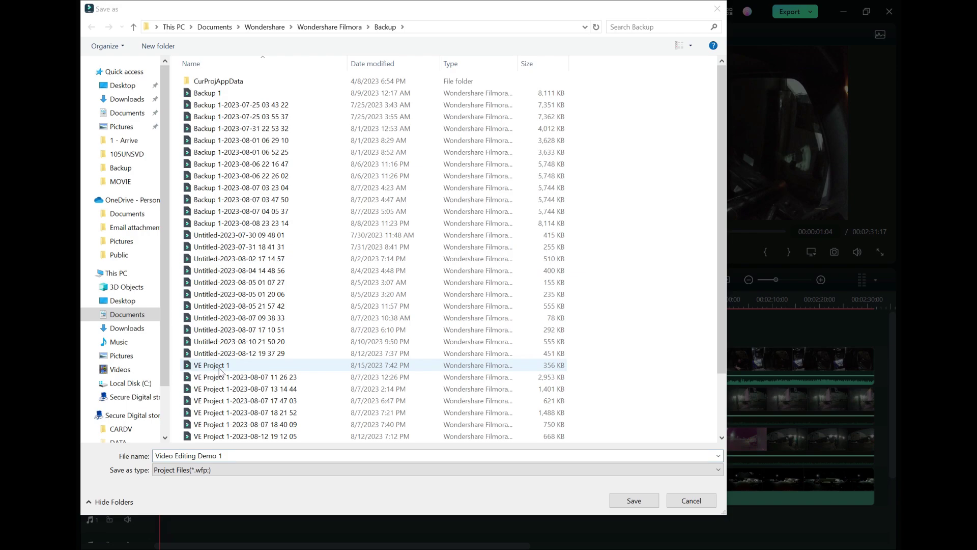
{"action": "double_click", "coordinate": [220, 367]}
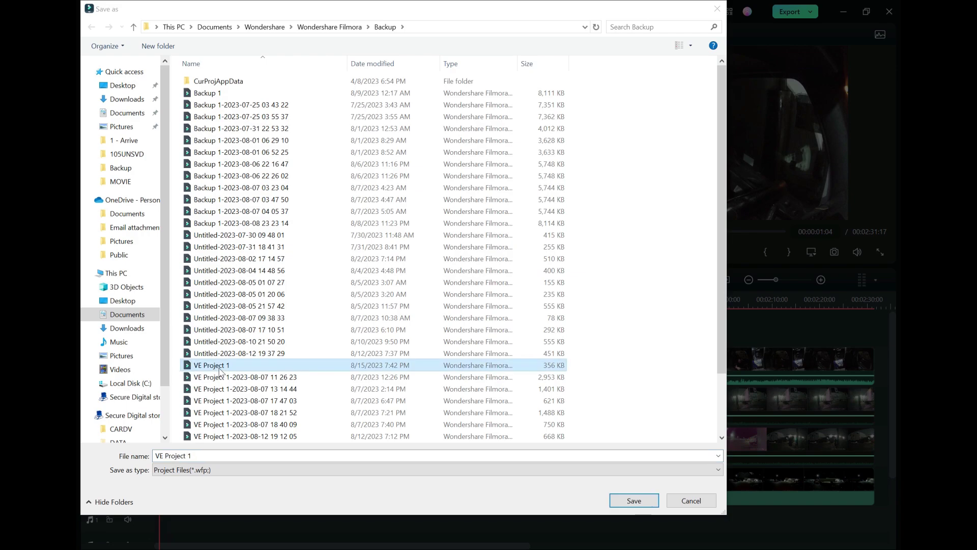
{"action": "left_click", "coordinate": [530, 287]}
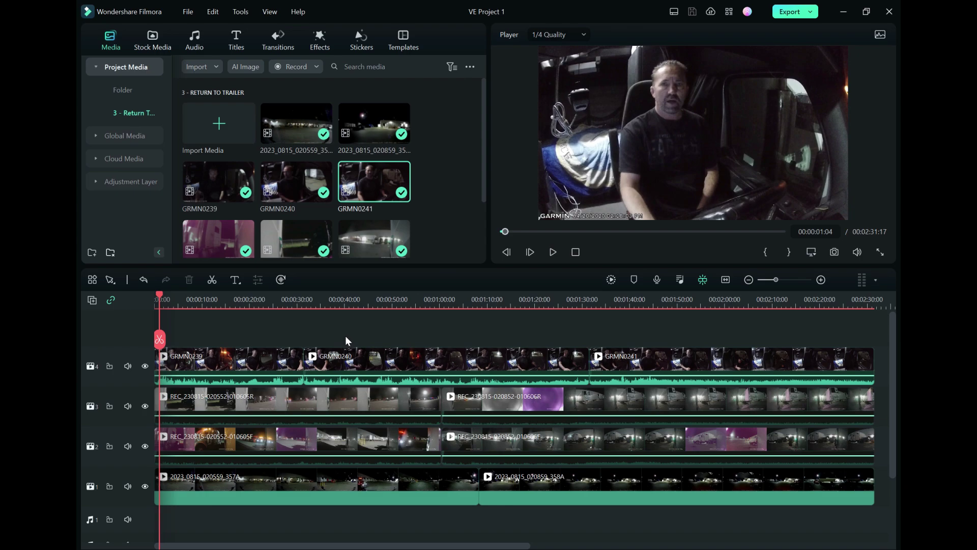
Step: Play on to 00:00:05:08 and split the clips on all four video tracks there
{"action": "key", "text": "space"}
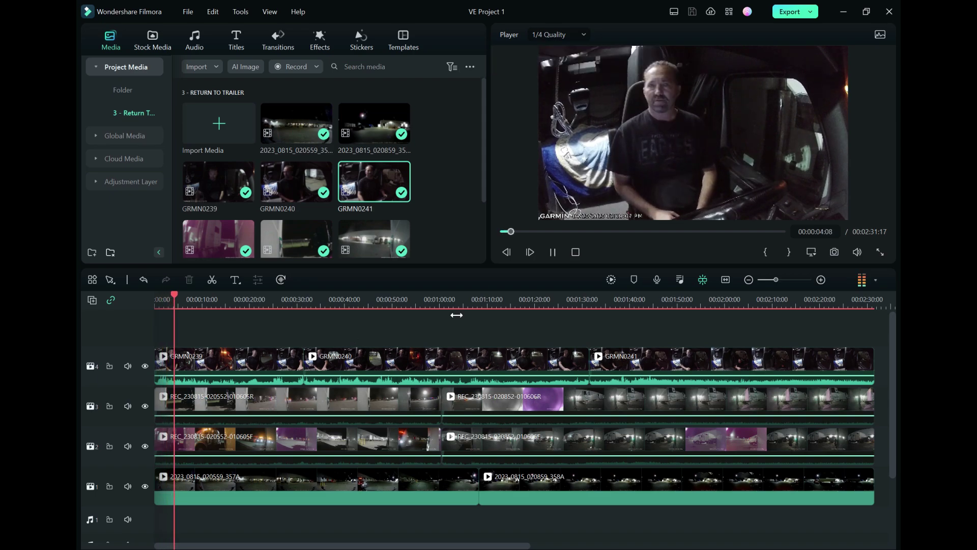
{"action": "key", "text": "space"}
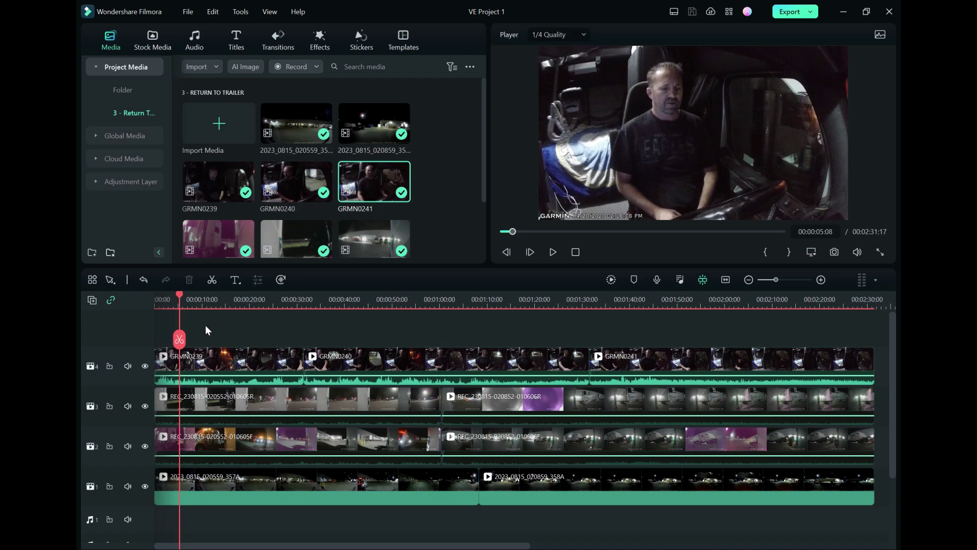
{"action": "key", "text": "ctrl+b"}
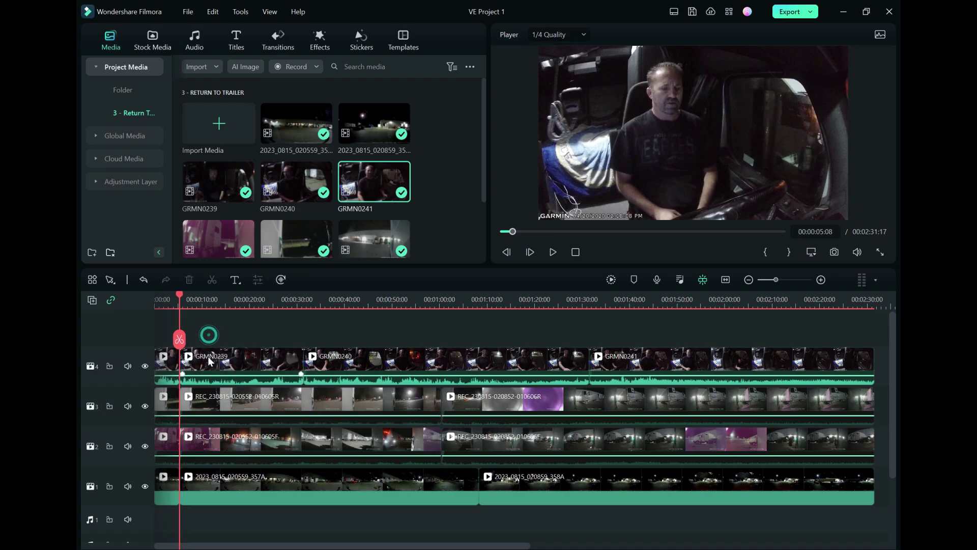
Step: Scale the GRMN0239 segment after the cut on track 4 to 30% and set its Y position to 378 px
{"action": "left_click", "coordinate": [209, 362]}
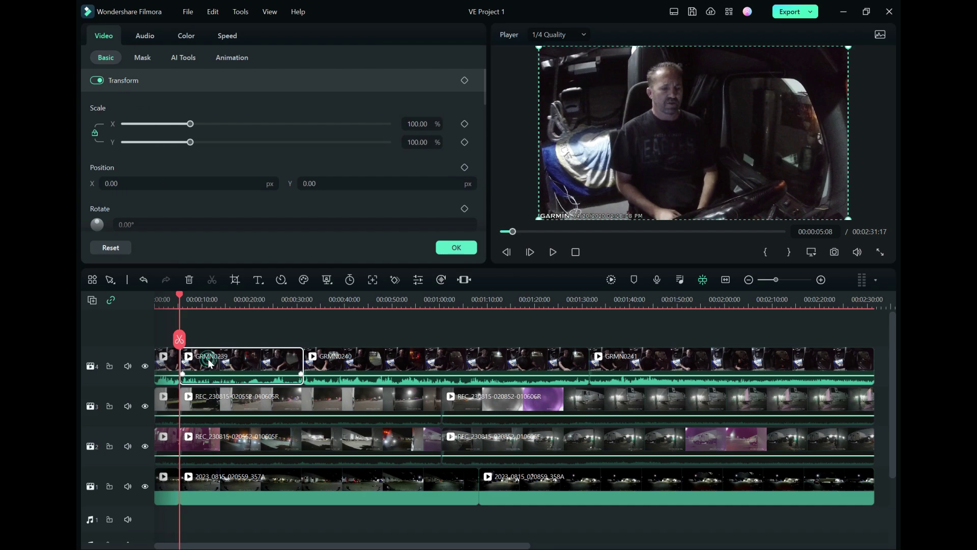
{"action": "left_click", "coordinate": [417, 142]}
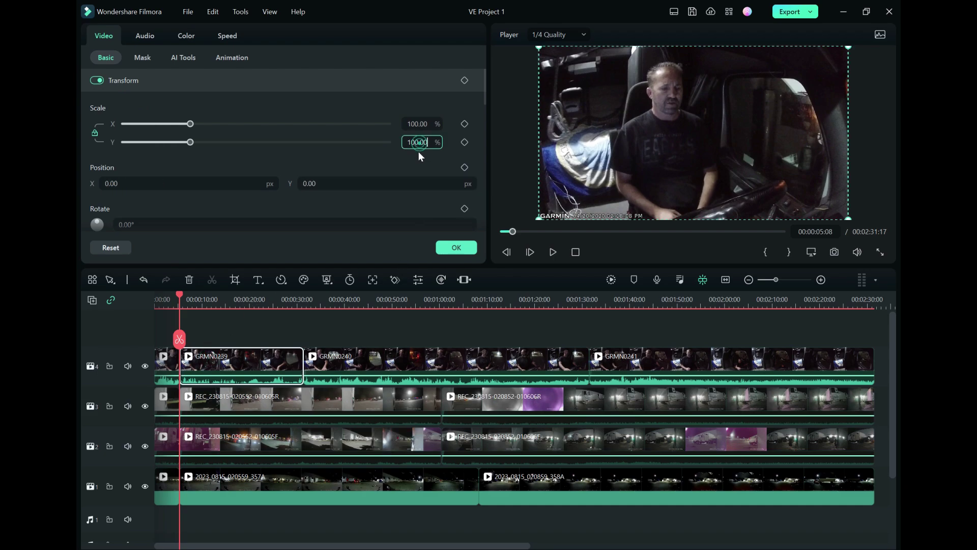
{"action": "key", "text": "shift+Tab"}
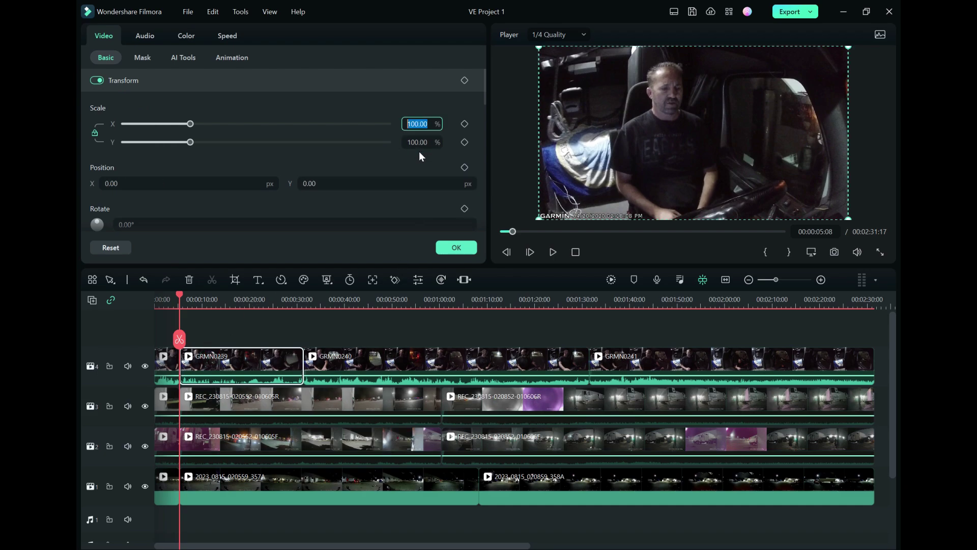
{"action": "type", "text": "30"}
{"action": "key", "text": "Tab"}
{"action": "key", "text": "Tab"}
{"action": "key", "text": "Tab"}
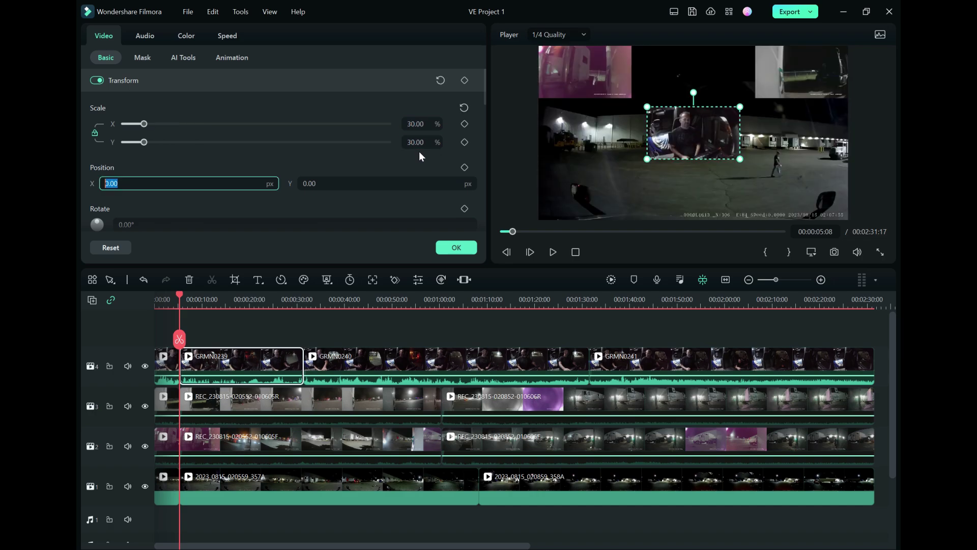
{"action": "type", "text": "378"}
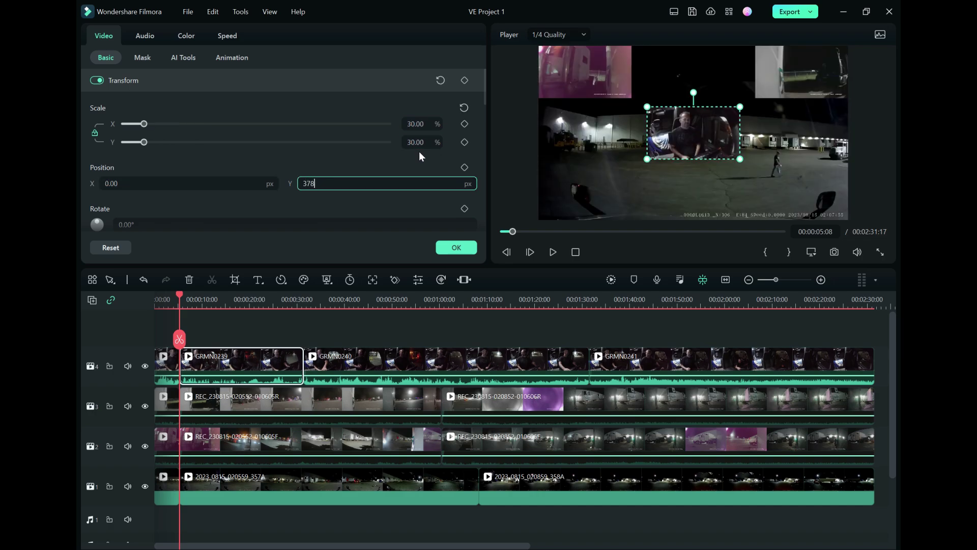
{"action": "key", "text": "Tab"}
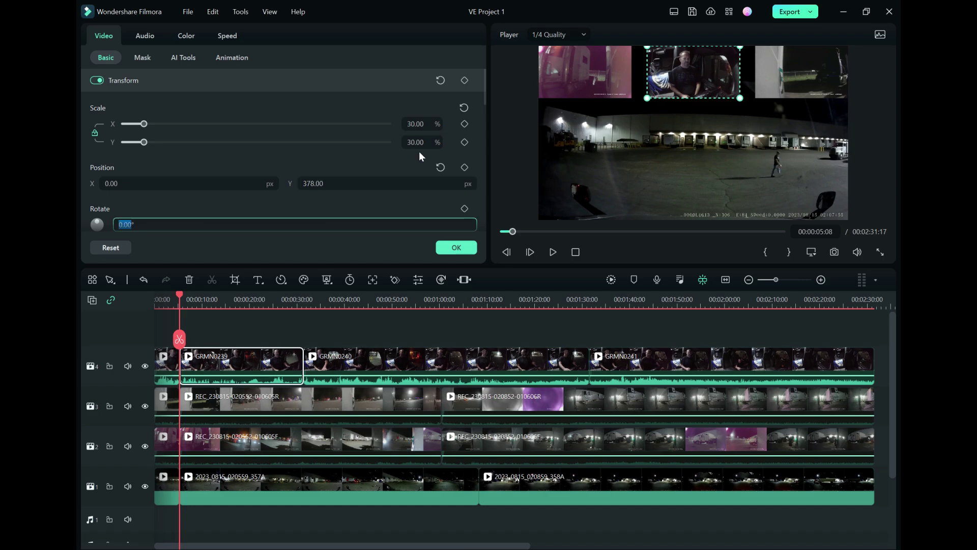
Step: Scale the GRMN0240 clip on track 4 to 30% and set its Y position to 378 px
{"action": "left_click", "coordinate": [367, 351]}
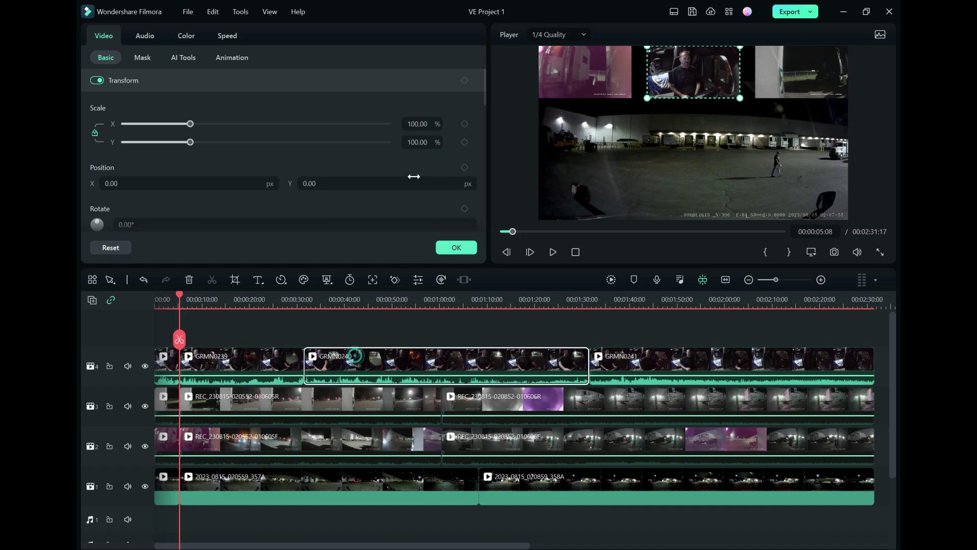
{"action": "left_click", "coordinate": [421, 145]}
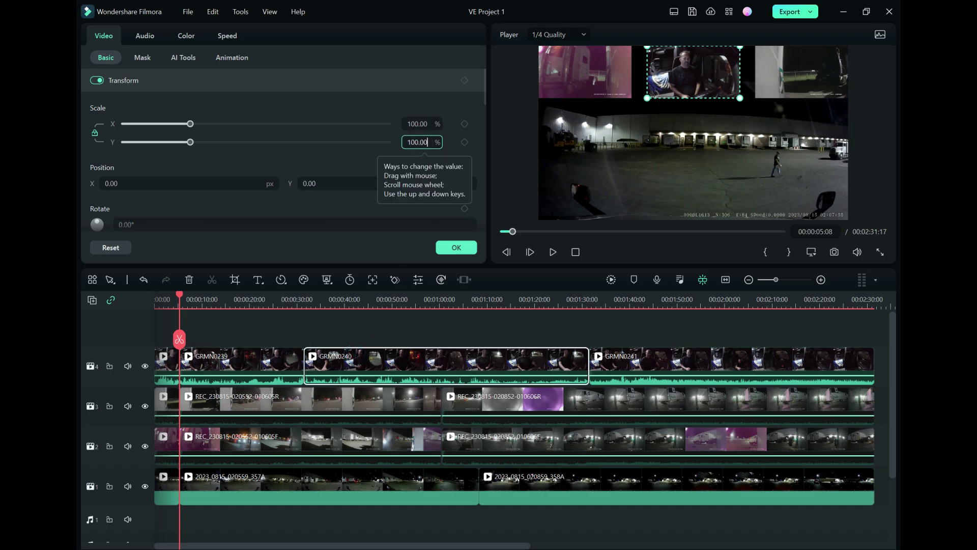
{"action": "double_click", "coordinate": [421, 143]}
{"action": "type", "text": "30"}
{"action": "key", "text": "Tab"}
{"action": "key", "text": "Tab"}
{"action": "type", "text": "37"}
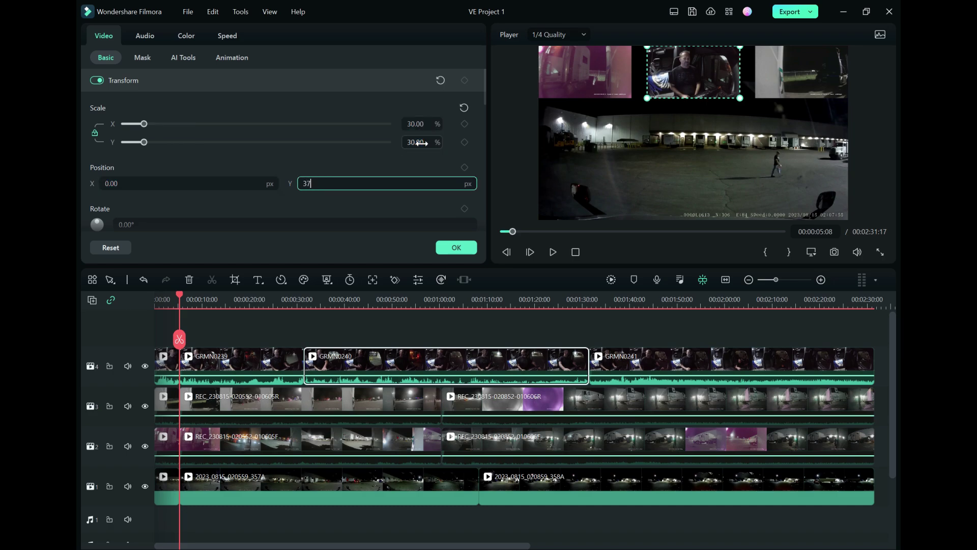
{"action": "key", "text": "Tab"}
Step: Scale the GRMN0241 clip on track 4 to 30%, set its Y position to 378 px and apply the settings
{"action": "left_click", "coordinate": [635, 362]}
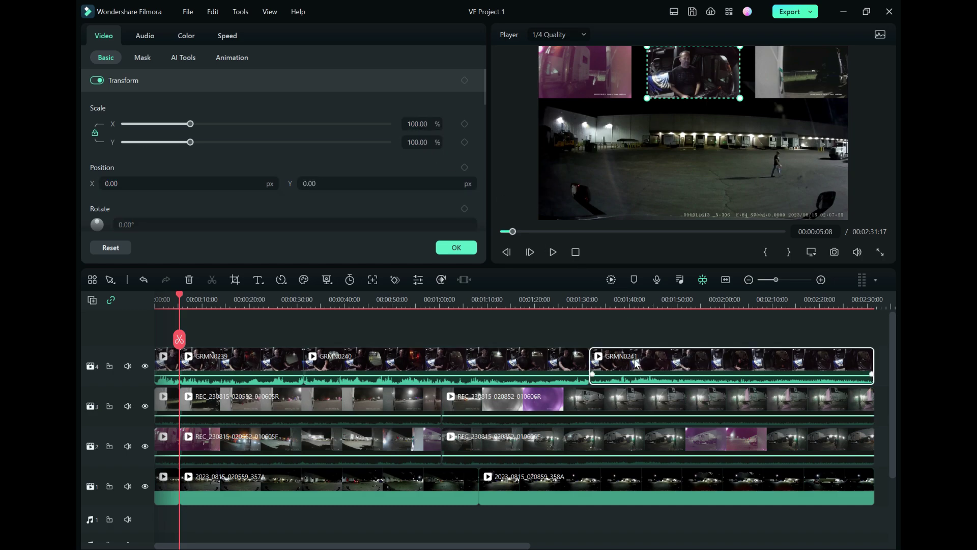
{"action": "double_click", "coordinate": [418, 124]}
{"action": "type", "text": "3"}
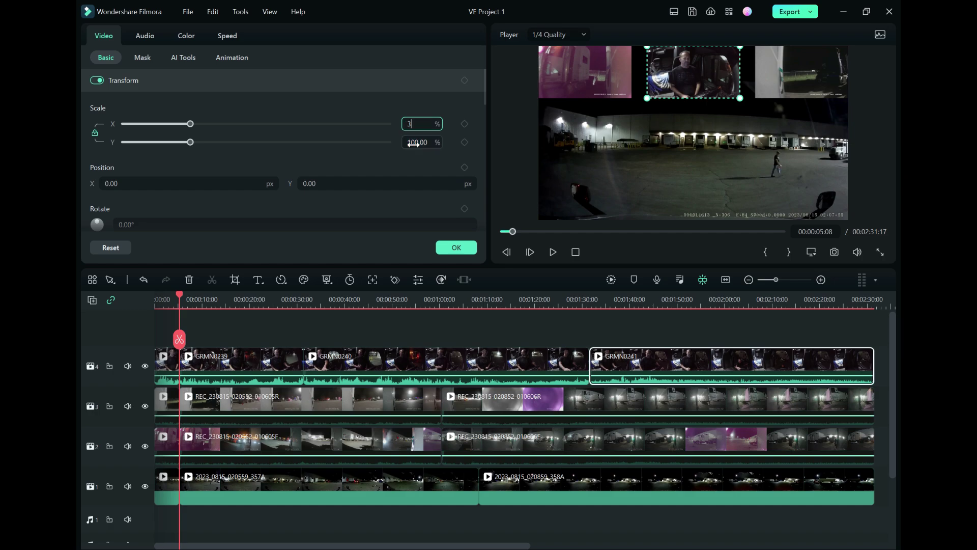
{"action": "type", "text": "0"}
{"action": "key", "text": "Tab"}
{"action": "key", "text": "Tab"}
{"action": "key", "text": "Tab"}
{"action": "type", "text": "378"}
{"action": "key", "text": "Tab"}
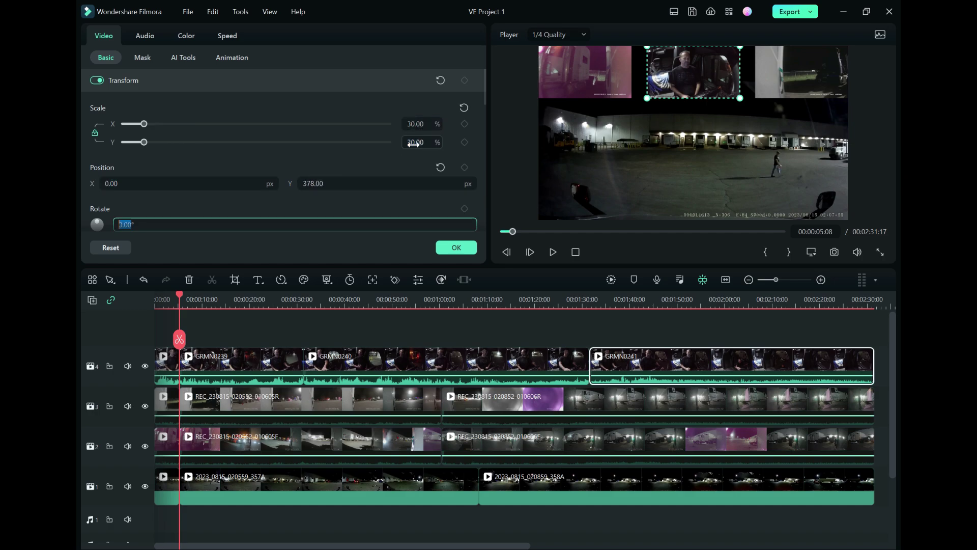
{"action": "left_click", "coordinate": [461, 245]}
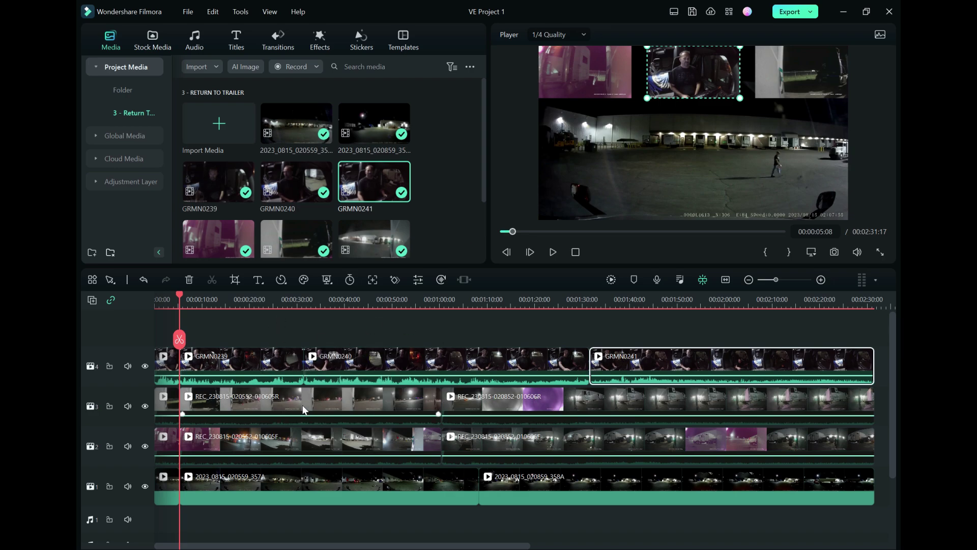
Step: Play the timeline from the cut at 00:00:05:08 to check the inset layout over the road footage
{"action": "left_click", "coordinate": [237, 487]}
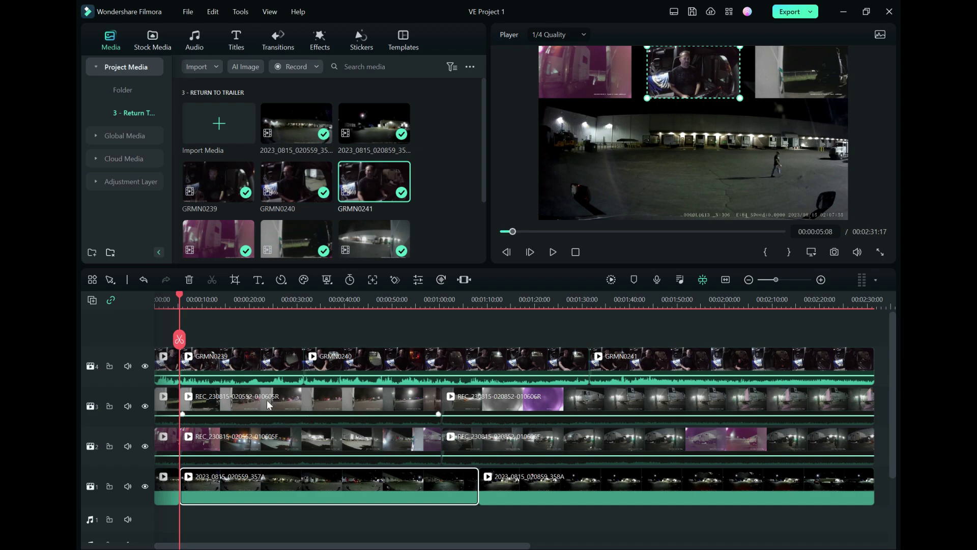
{"action": "key", "text": "space"}
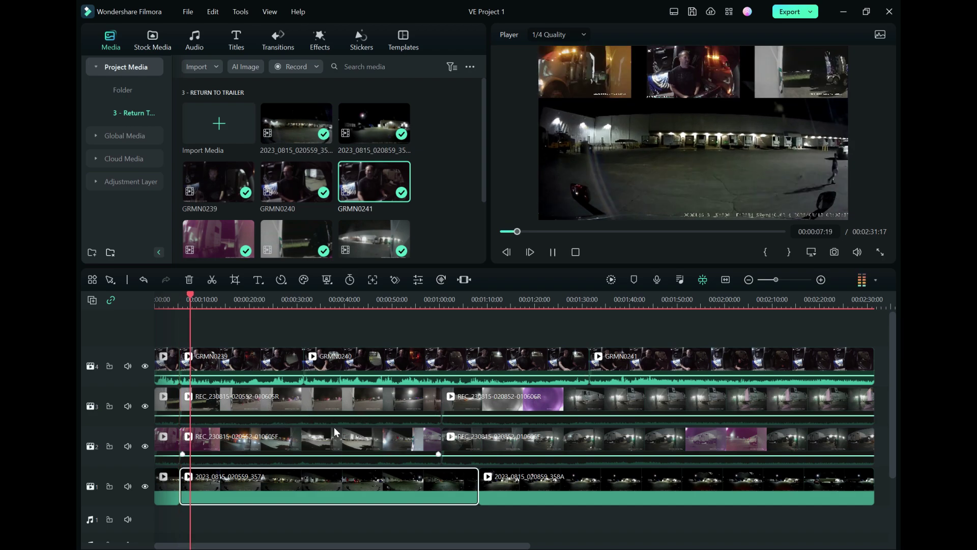
{"action": "key", "text": "space"}
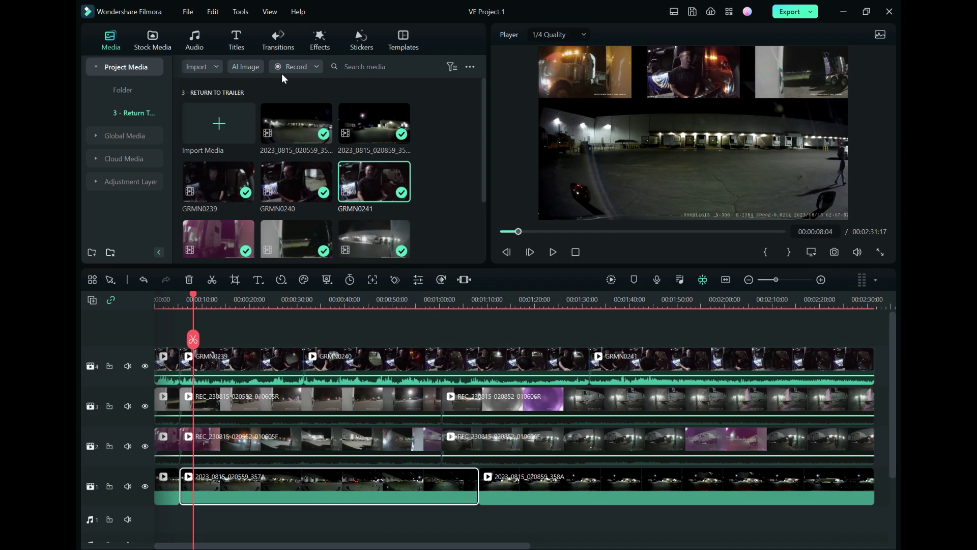
{"action": "left_click", "coordinate": [190, 11]}
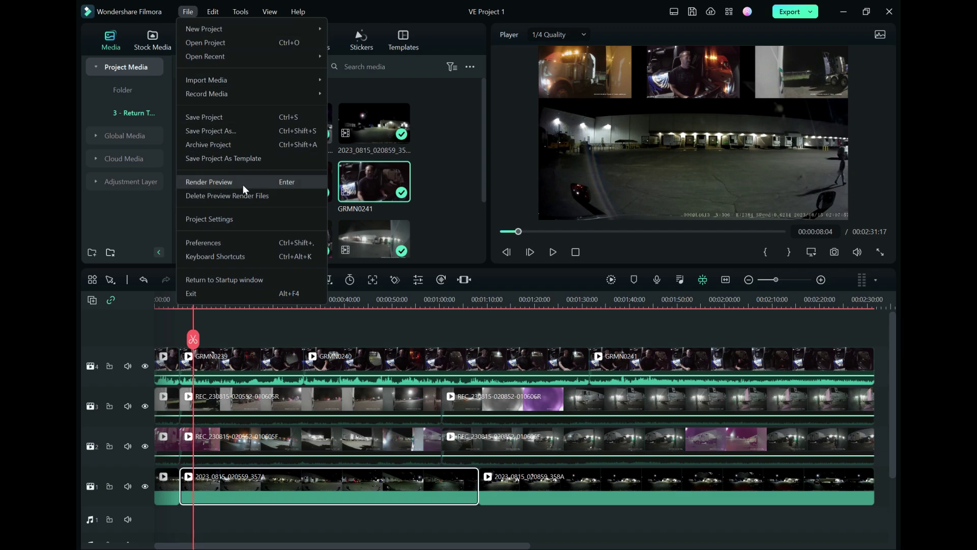
{"action": "left_click", "coordinate": [345, 138]}
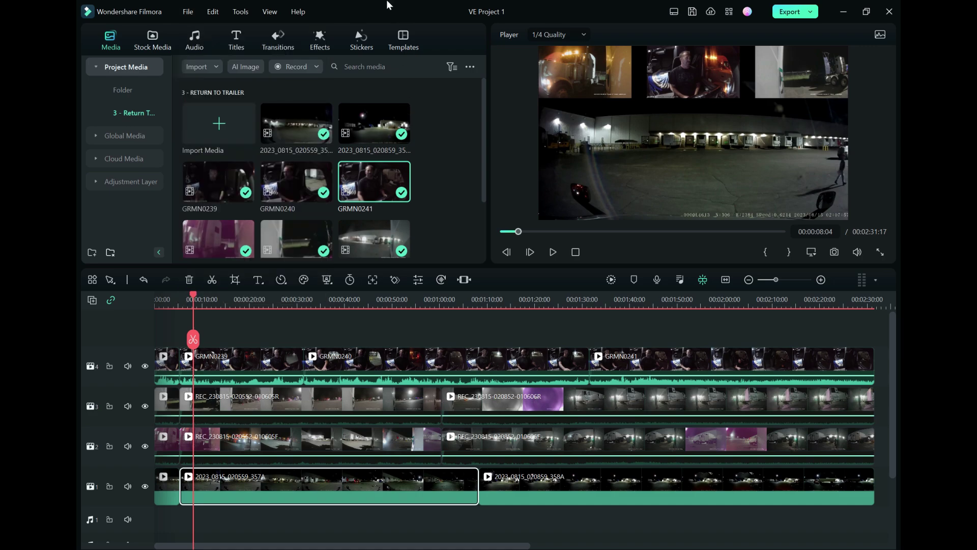
Step: Advance the playhead to 00:01:04:12 and split the clips on all four video tracks there
{"action": "left_click", "coordinate": [338, 325]}
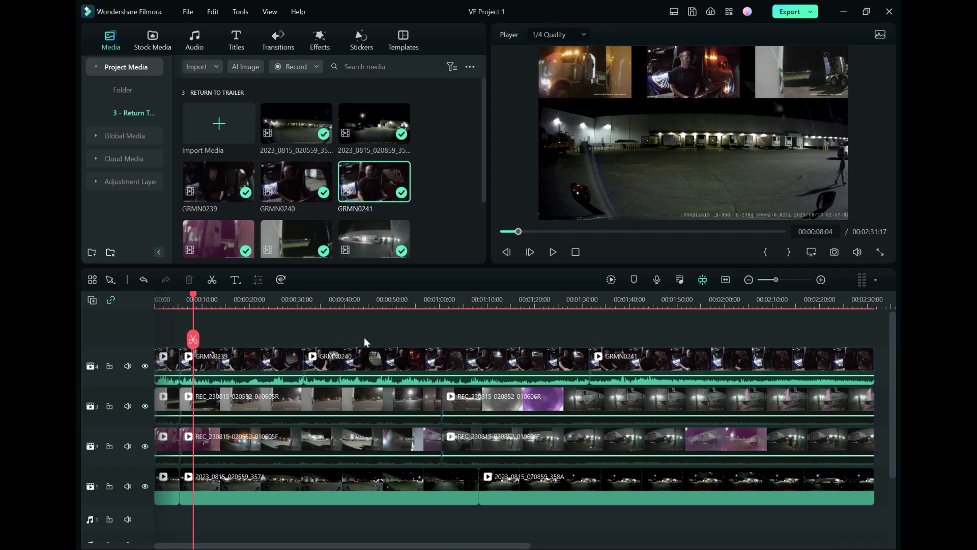
{"action": "left_click", "coordinate": [336, 335]}
{"action": "key", "text": "shift+Right"}
{"action": "key", "text": "shift+Right"}
{"action": "key", "text": "shift+Right"}
{"action": "key", "text": "shift+Right"}
{"action": "key", "text": "shift+Right"}
{"action": "key", "text": "shift+Right"}
{"action": "key", "text": "shift+Right"}
{"action": "key", "text": "shift+Right"}
{"action": "key", "text": "shift+Right"}
{"action": "key", "text": "shift+Right"}
{"action": "key", "text": "shift+Right"}
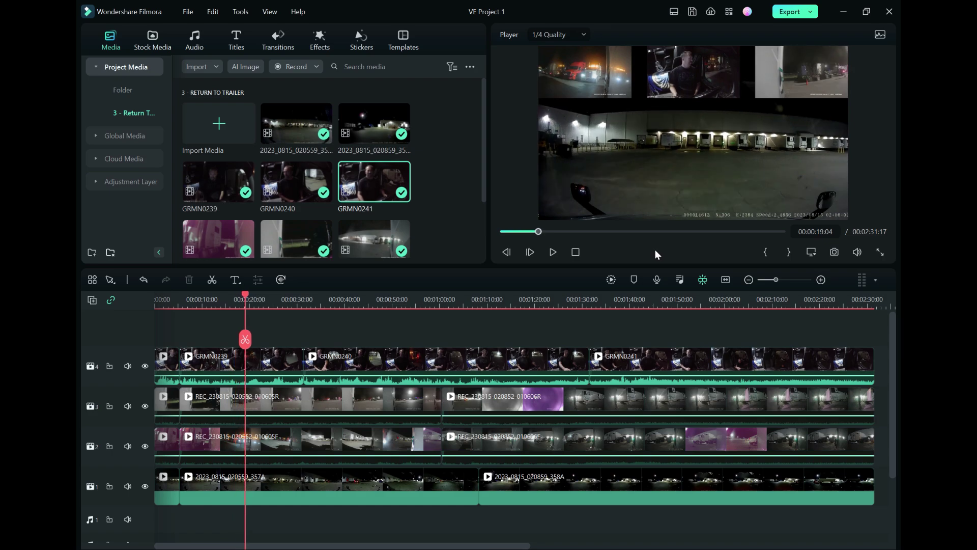
{"action": "key", "text": "shift+Right"}
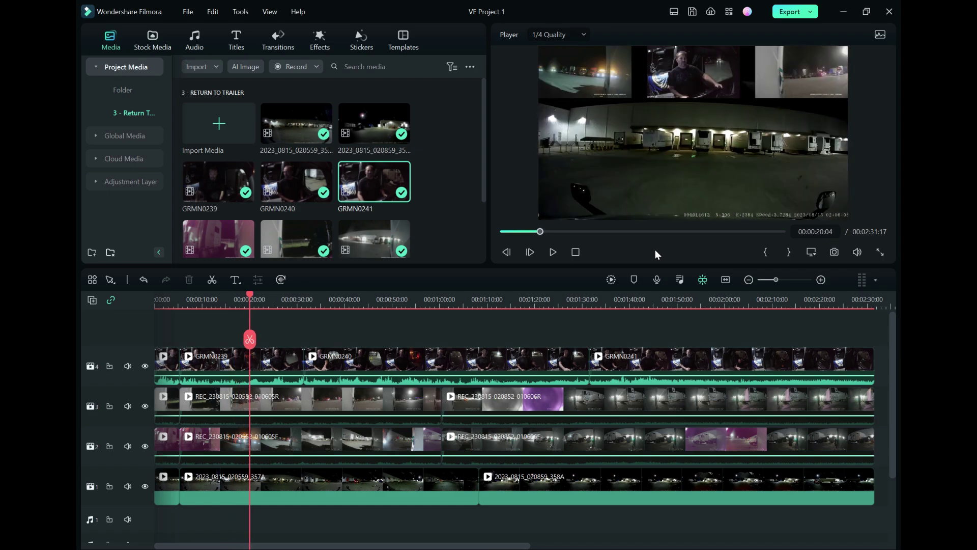
{"action": "key", "text": "shift+Right"}
{"action": "key", "text": "shift+Right"}
{"action": "key", "text": "shift+Right"}
{"action": "key", "text": "shift+Right"}
{"action": "key", "text": "shift+Right"}
{"action": "key", "text": "shift+Right"}
{"action": "key", "text": "shift+Right"}
{"action": "key", "text": "shift+Right"}
{"action": "key", "text": "shift+Right"}
{"action": "key", "text": "shift+Right"}
{"action": "key", "text": "shift+Right"}
{"action": "key", "text": "shift+Right"}
{"action": "key", "text": "shift+Right"}
{"action": "key", "text": "shift+Right"}
{"action": "key", "text": "shift+Right"}
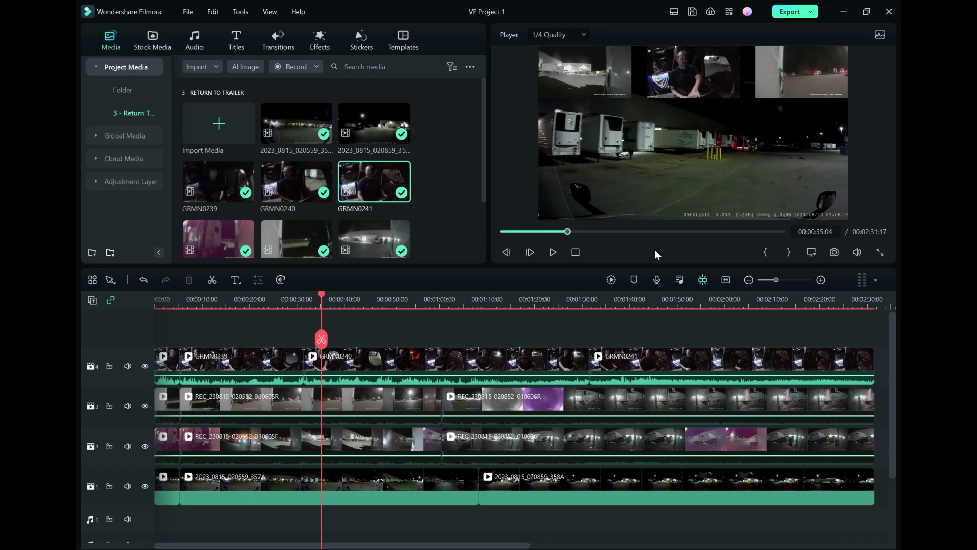
{"action": "key", "text": "shift+Right"}
{"action": "key", "text": "shift+Right"}
{"action": "key", "text": "shift+Right"}
{"action": "key", "text": "shift+Right"}
{"action": "key", "text": "shift+Right"}
{"action": "key", "text": "shift+Right"}
{"action": "key", "text": "shift+Right"}
{"action": "key", "text": "shift+Right"}
{"action": "key", "text": "shift+Right"}
{"action": "key", "text": "shift+Right"}
{"action": "key", "text": "shift+Right"}
{"action": "key", "text": "shift+Right"}
{"action": "key", "text": "shift+Right"}
{"action": "key", "text": "shift+Right"}
{"action": "key", "text": "shift+Right"}
{"action": "key", "text": "shift+Right"}
{"action": "key", "text": "shift+Right"}
{"action": "key", "text": "shift+Right"}
{"action": "key", "text": "shift+Right"}
{"action": "key", "text": "shift+Right"}
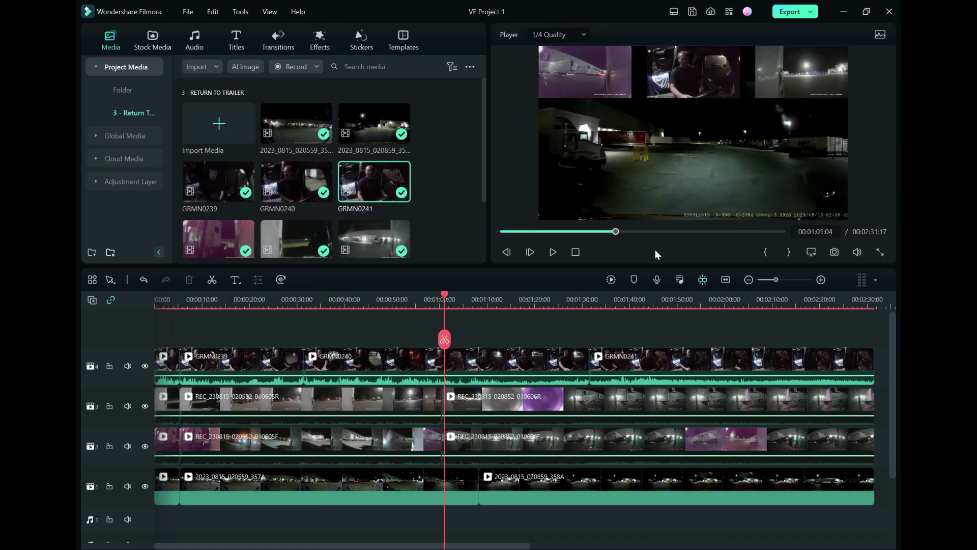
{"action": "key", "text": "shift+Right"}
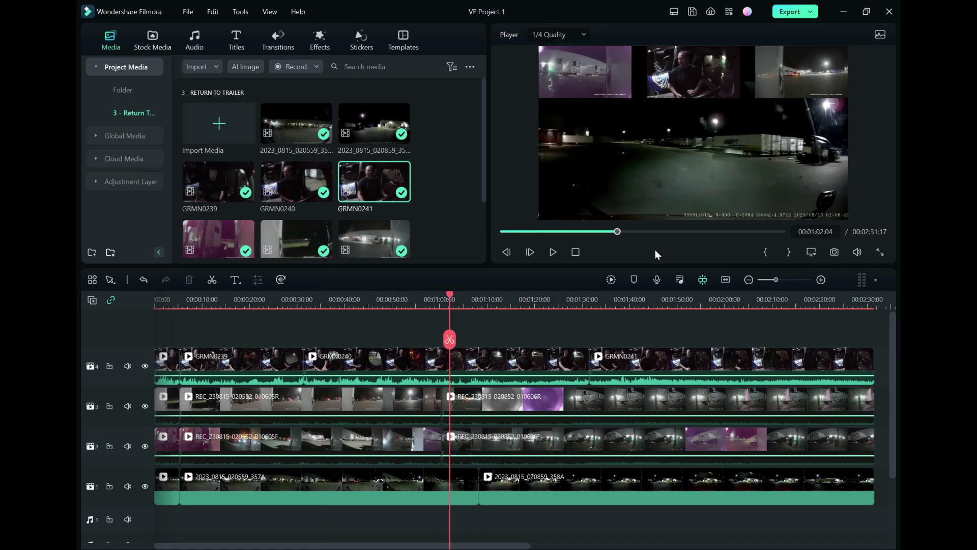
{"action": "key", "text": "shift+Right"}
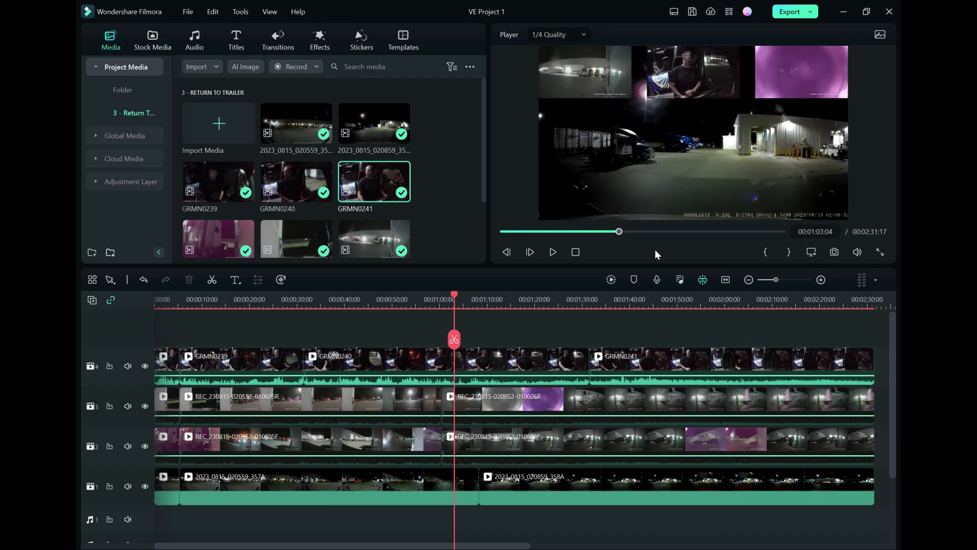
{"action": "key", "text": "space"}
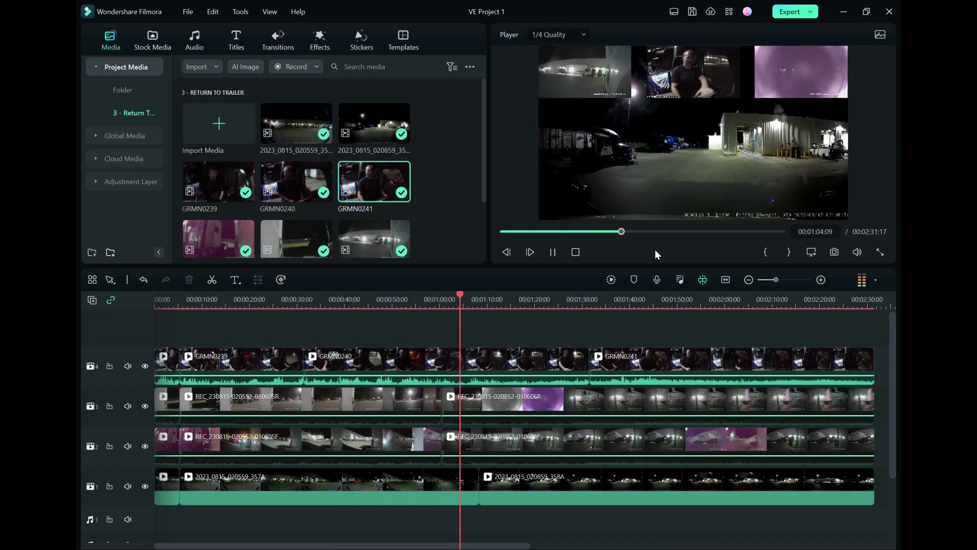
{"action": "key", "text": "space"}
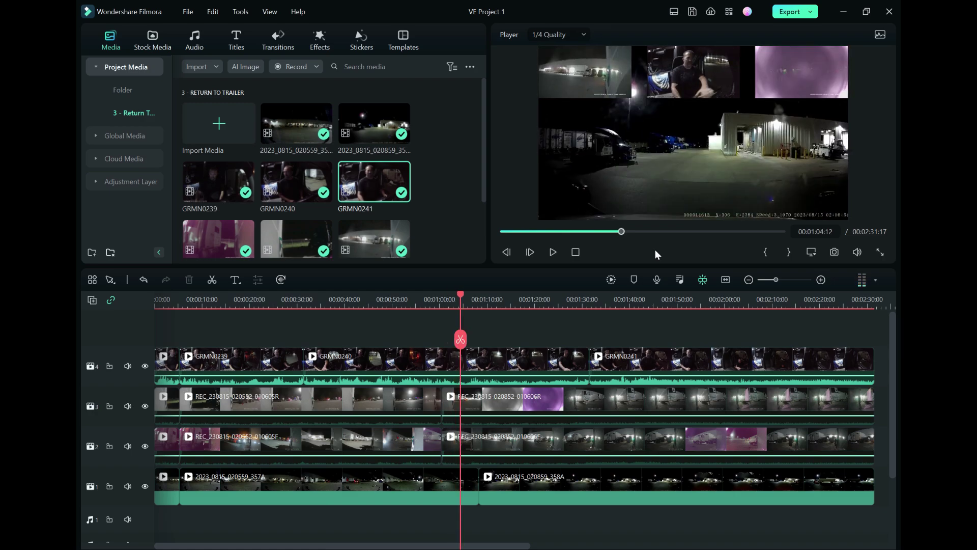
{"action": "left_click", "coordinate": [821, 277]}
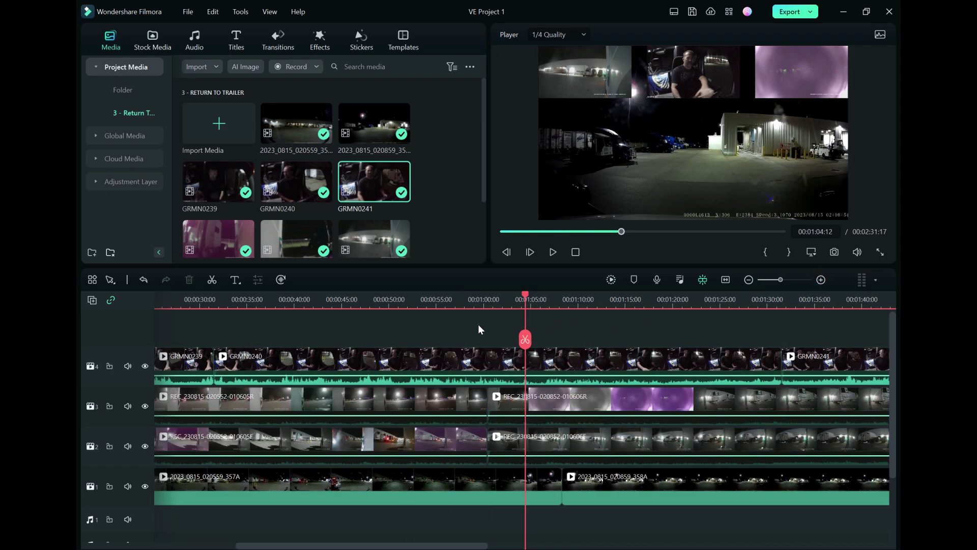
{"action": "left_click", "coordinate": [525, 339]}
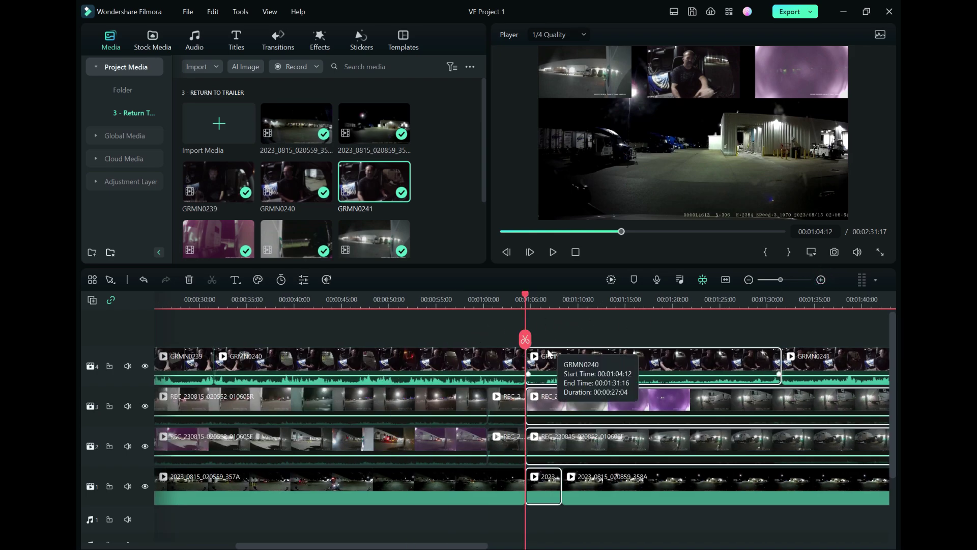
{"action": "left_click", "coordinate": [594, 331]}
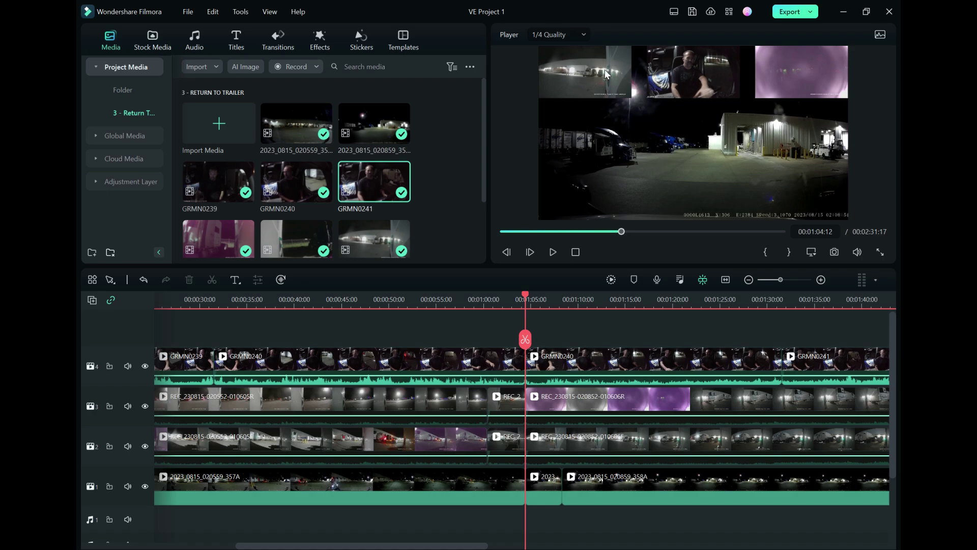
{"action": "left_click", "coordinate": [552, 363]}
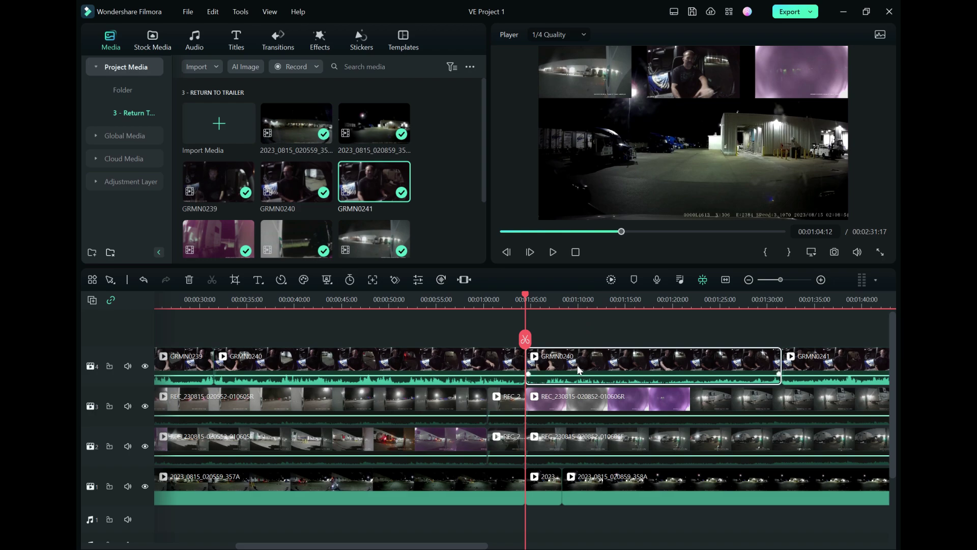
{"action": "left_click", "coordinate": [568, 446]}
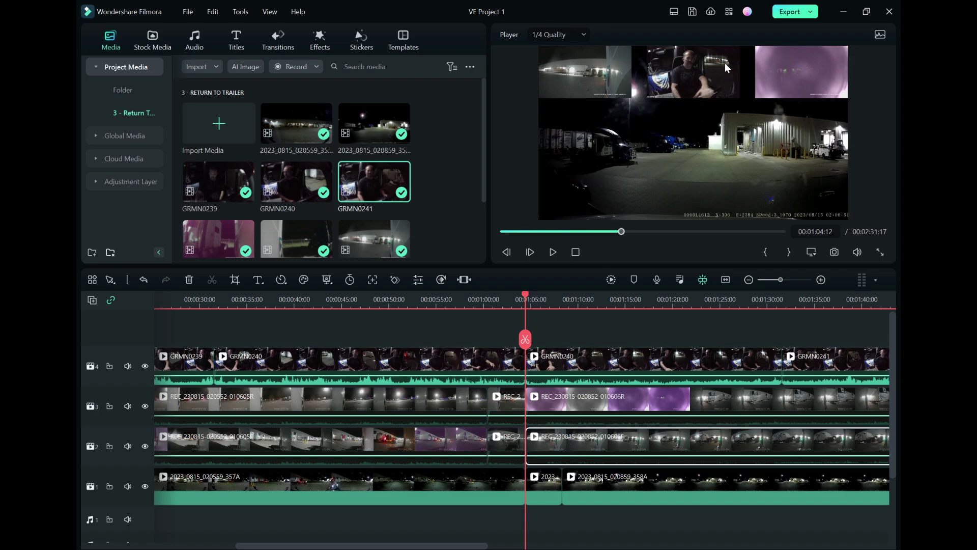
{"action": "double_click", "coordinate": [560, 448]}
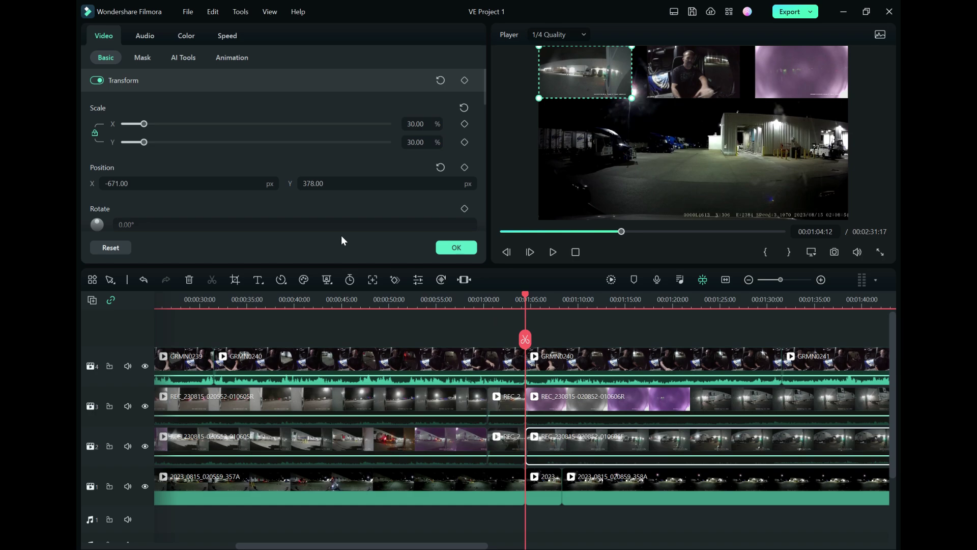
{"action": "scroll", "coordinate": [269, 140], "scroll_direction": "down", "scroll_amount": 1}
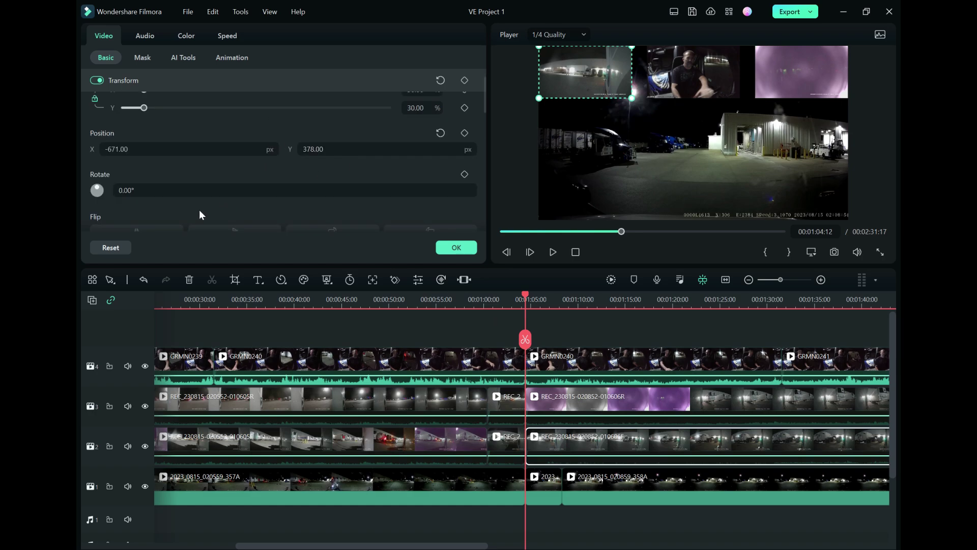
{"action": "scroll", "coordinate": [201, 209], "scroll_direction": "down", "scroll_amount": 1}
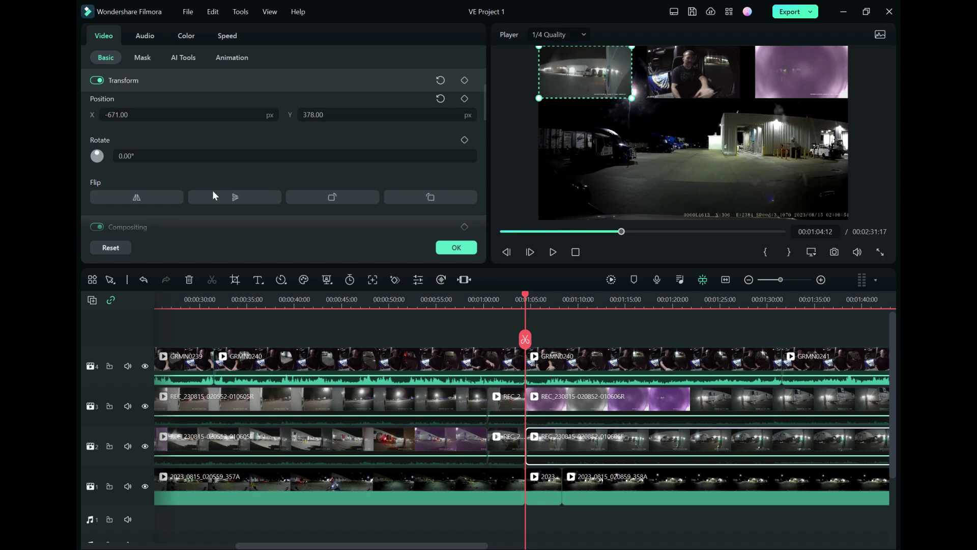
{"action": "scroll", "coordinate": [158, 204], "scroll_direction": "up", "scroll_amount": 1}
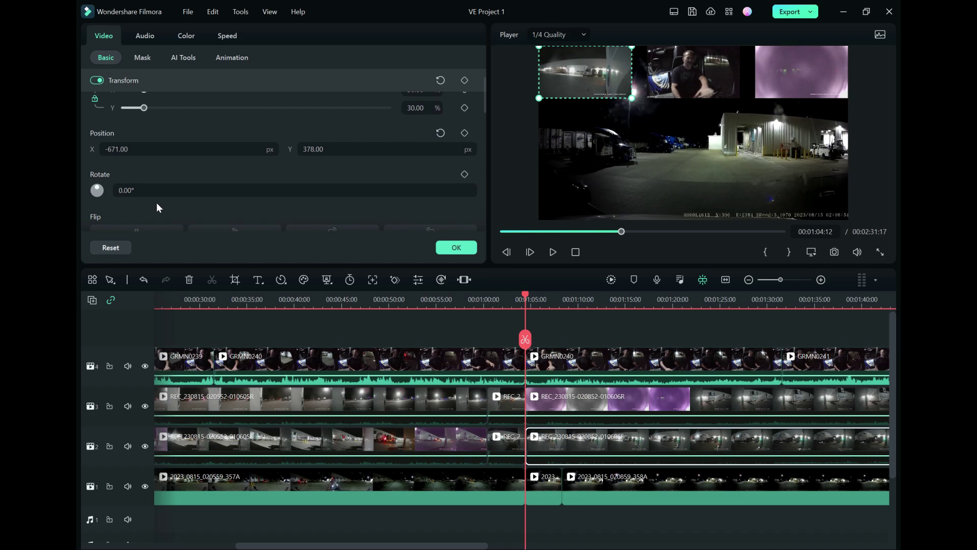
{"action": "left_click", "coordinate": [141, 228]}
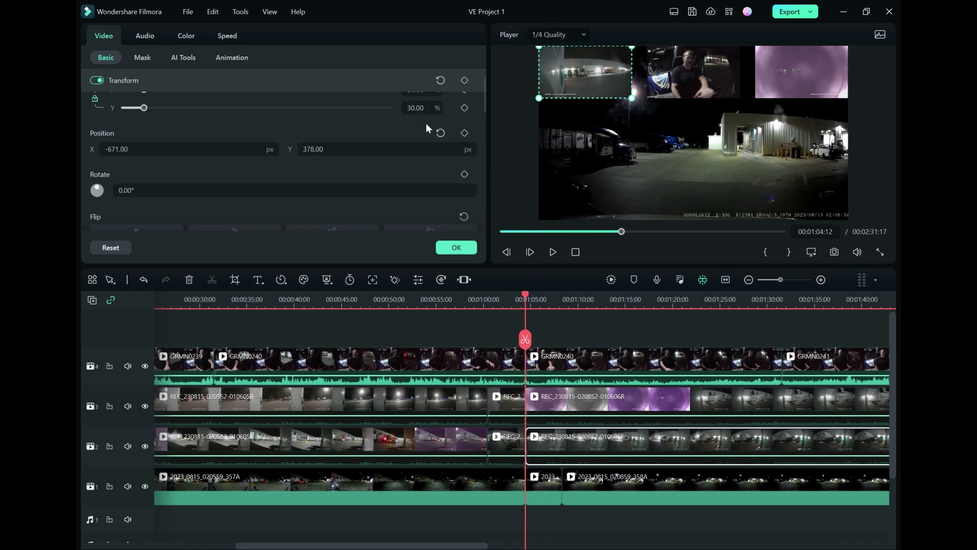
Step: Scale the flipped track 2 segment to 100% and set its X and Y positions to 0 px
{"action": "key", "text": "shift+Tab"}
{"action": "type", "text": "100"}
{"action": "key", "text": "Tab"}
{"action": "key", "text": "Tab"}
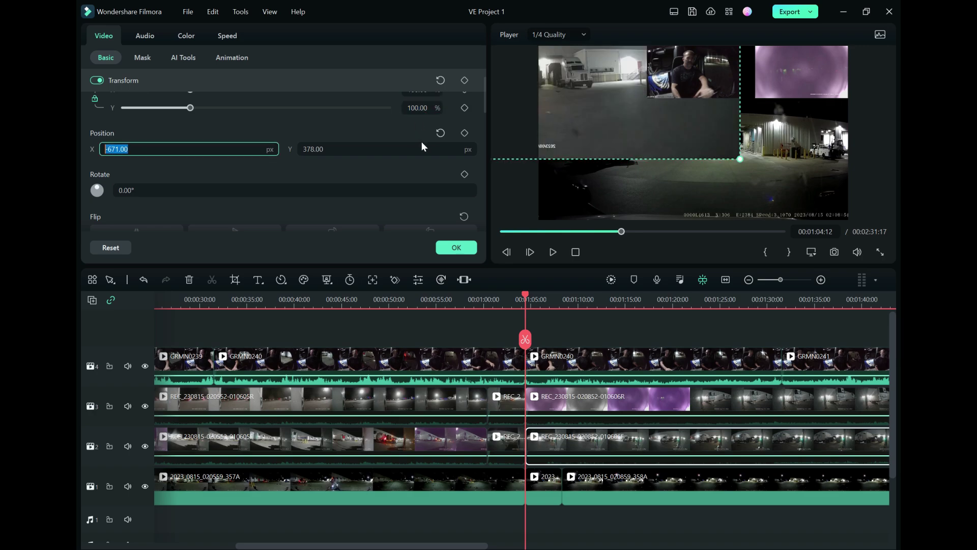
{"action": "type", "text": "0"}
{"action": "key", "text": "Tab"}
{"action": "type", "text": "0"}
{"action": "key", "text": "Tab"}
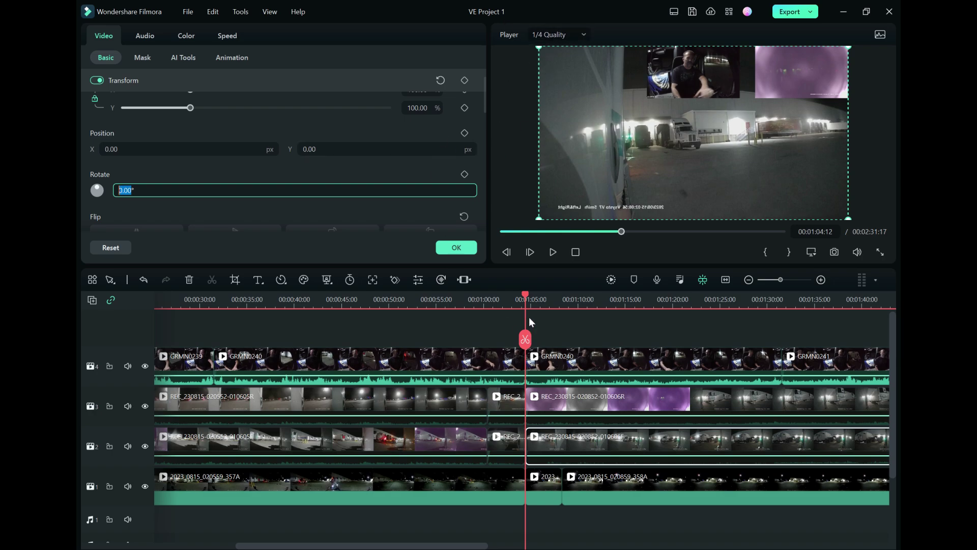
Step: Set the X position of the track 4 GRMN0240 segment after the 00:01:04:12 cut to -671 px
{"action": "left_click", "coordinate": [552, 367]}
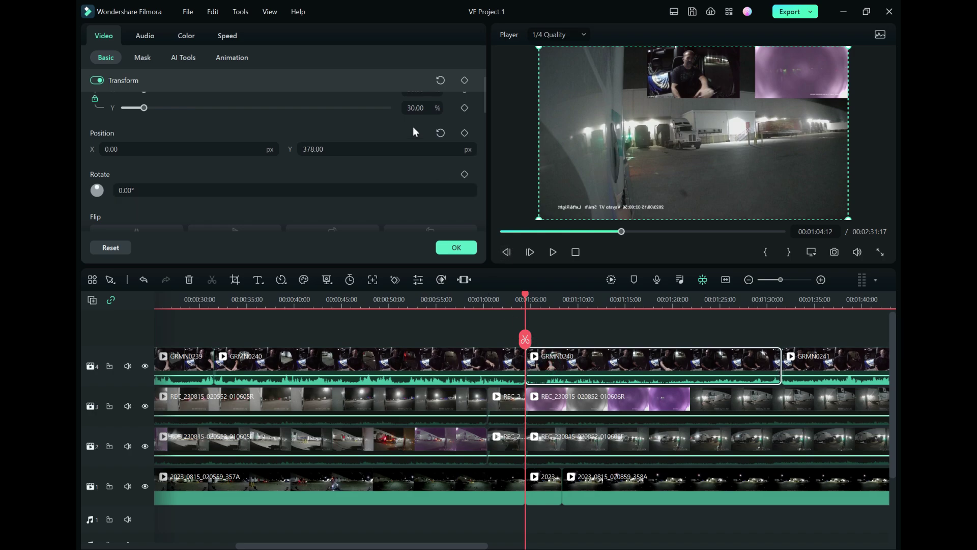
{"action": "left_click", "coordinate": [202, 150]}
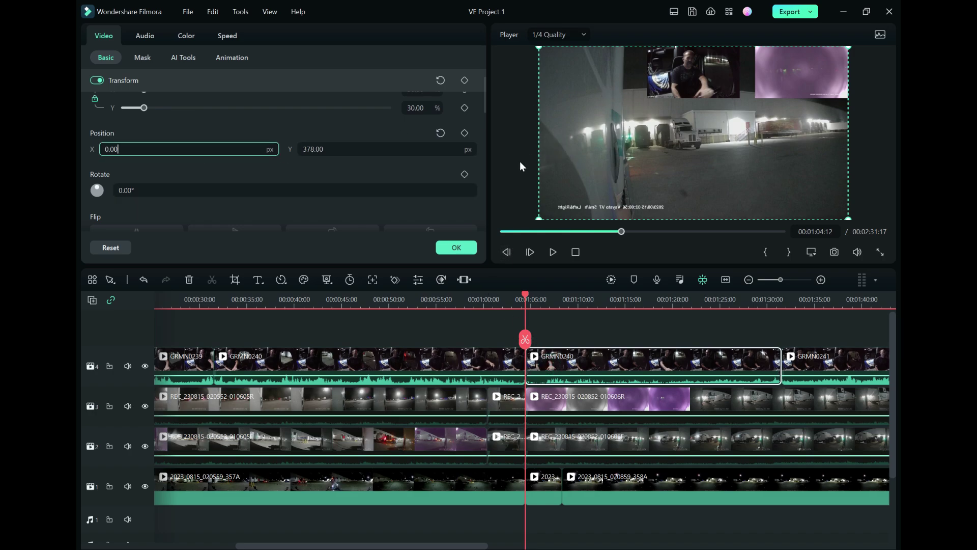
{"action": "key", "text": "ctrl+a"}
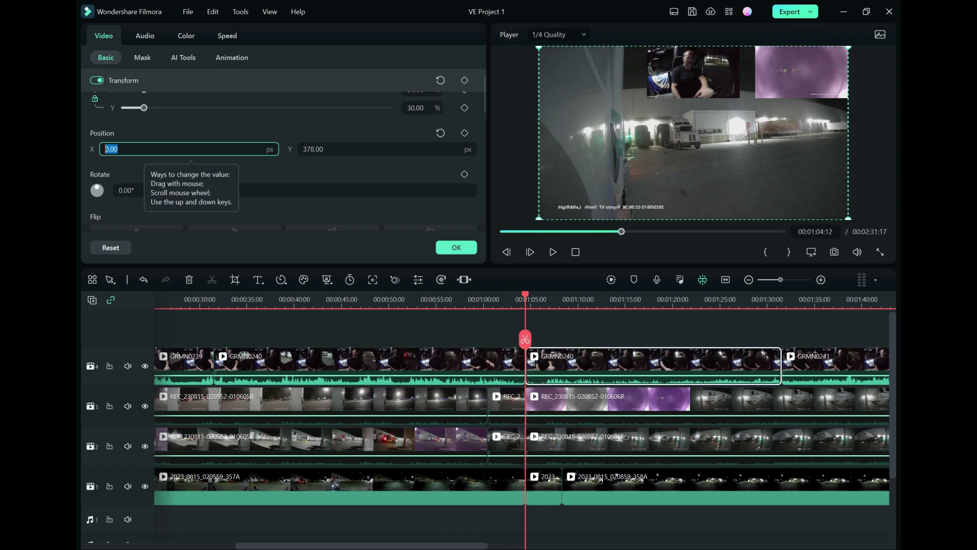
{"action": "type", "text": "-671"}
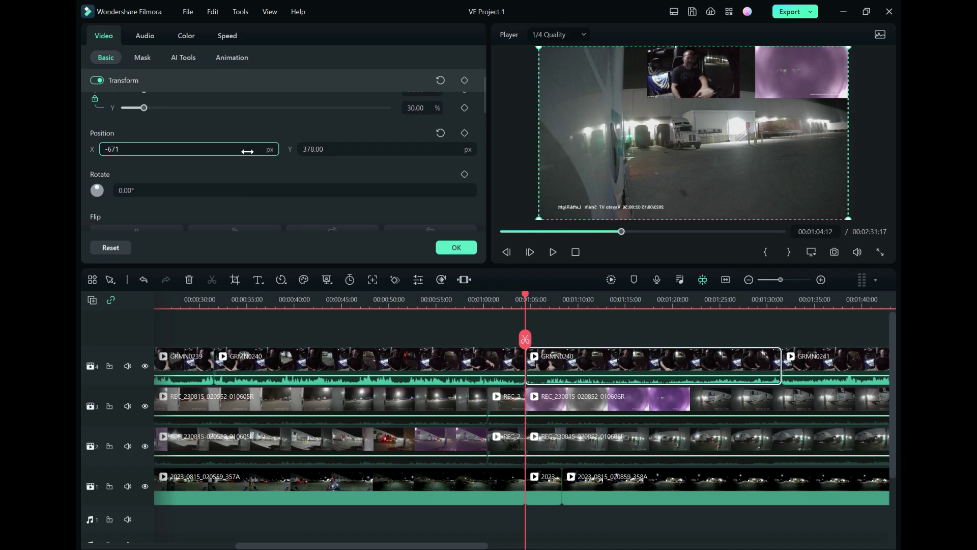
{"action": "key", "text": "Tab"}
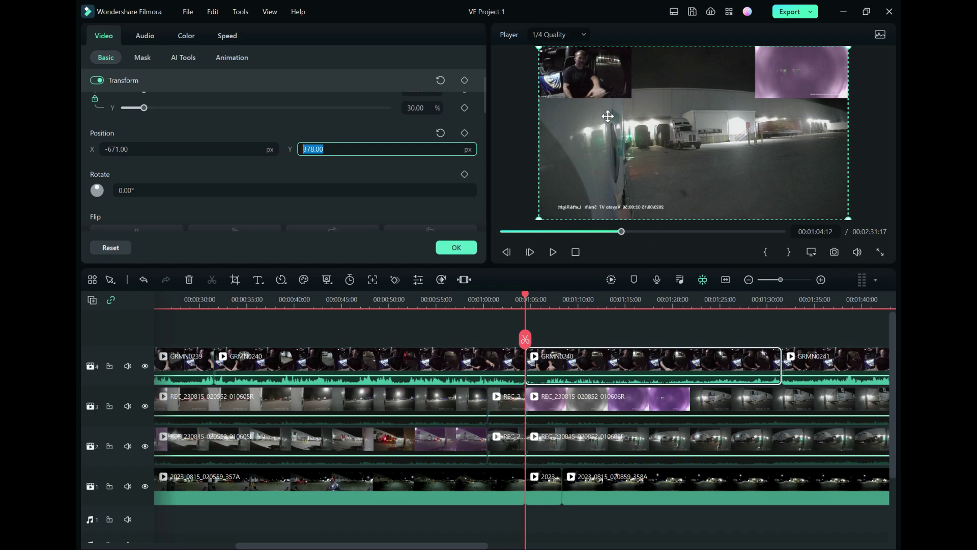
Step: Scale the track 4 GRMN0240 segment to 27% and set its position to X -700 px and Y 394 px
{"action": "left_click", "coordinate": [422, 112]}
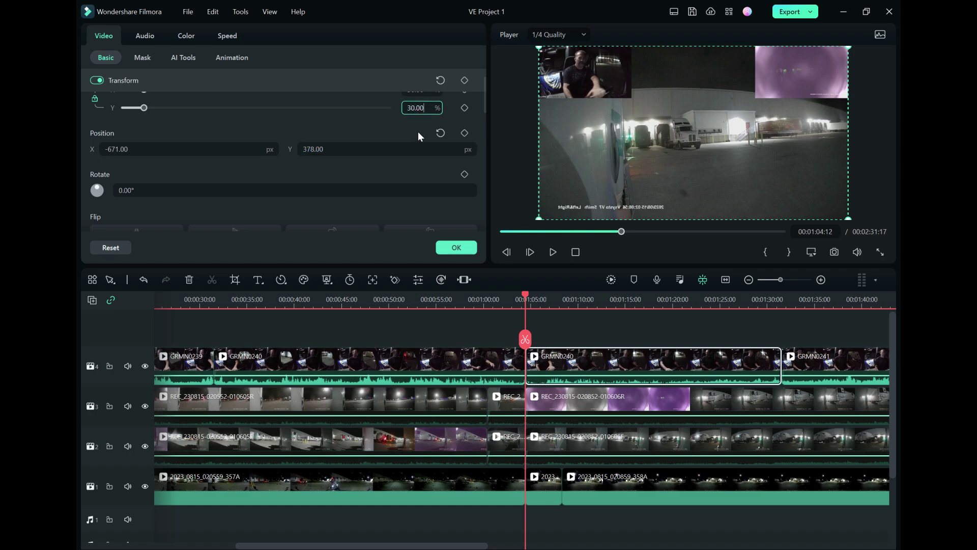
{"action": "key", "text": "shift+Tab"}
{"action": "type", "text": "27"}
{"action": "key", "text": "Tab"}
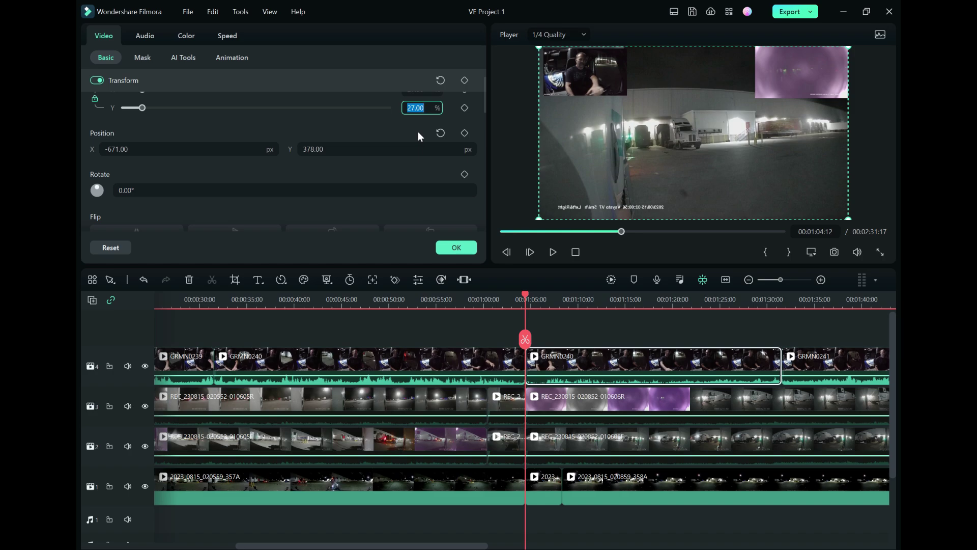
{"action": "key", "text": "Tab"}
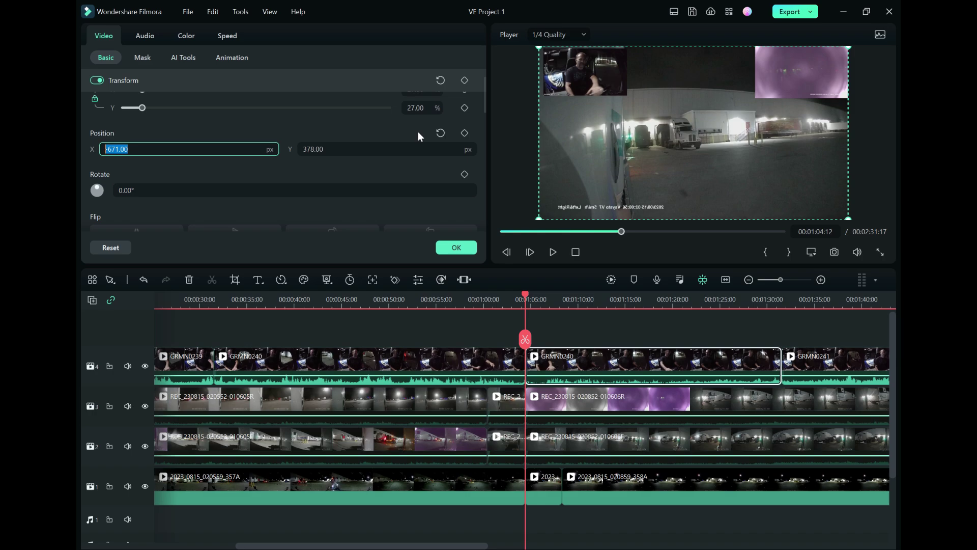
{"action": "type", "text": "-700"}
{"action": "key", "text": "Tab"}
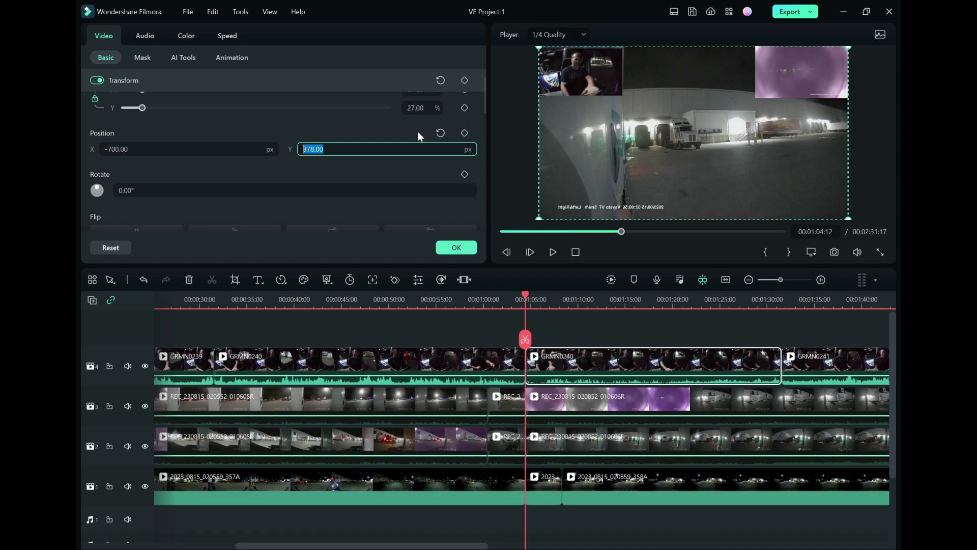
{"action": "type", "text": "394"}
{"action": "key", "text": "Tab"}
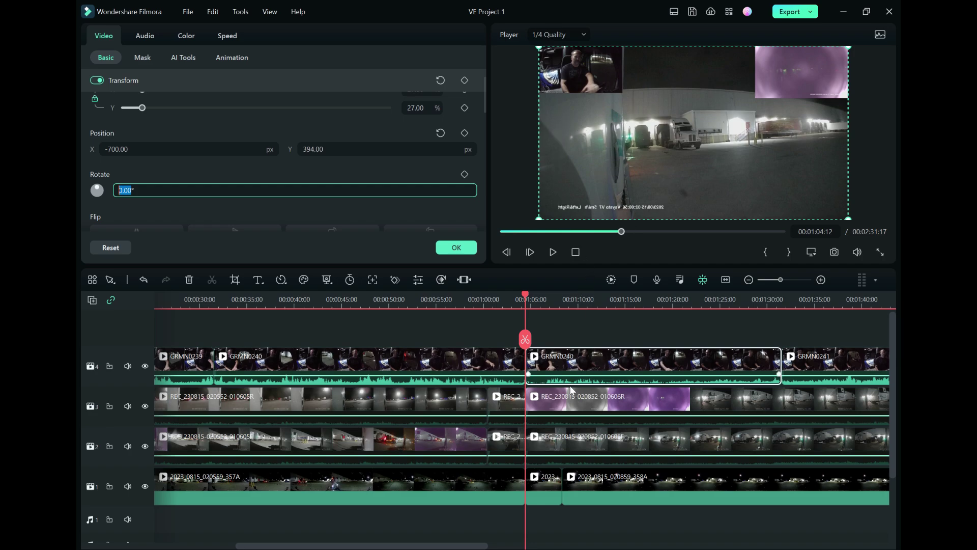
{"action": "left_click", "coordinate": [561, 400]}
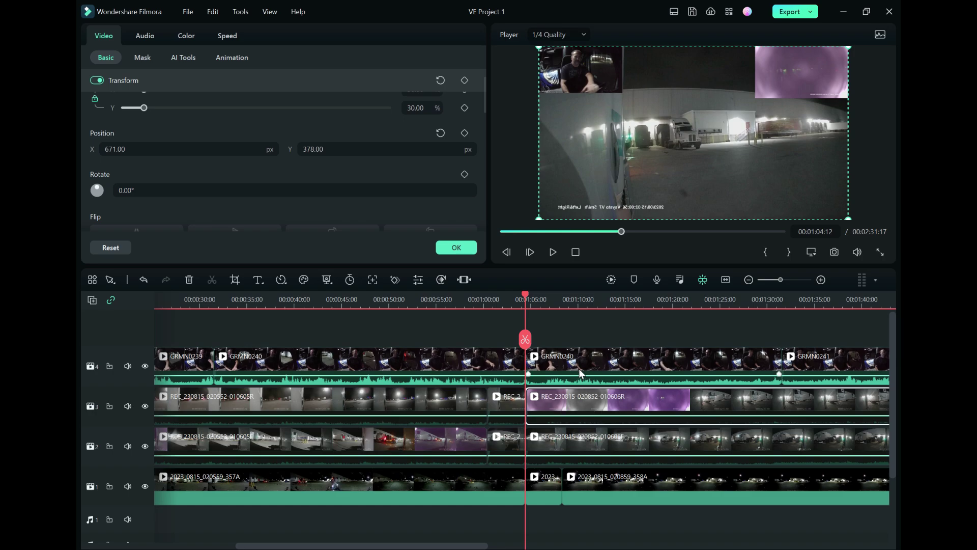
{"action": "left_click", "coordinate": [135, 228]}
{"action": "left_click", "coordinate": [425, 108]}
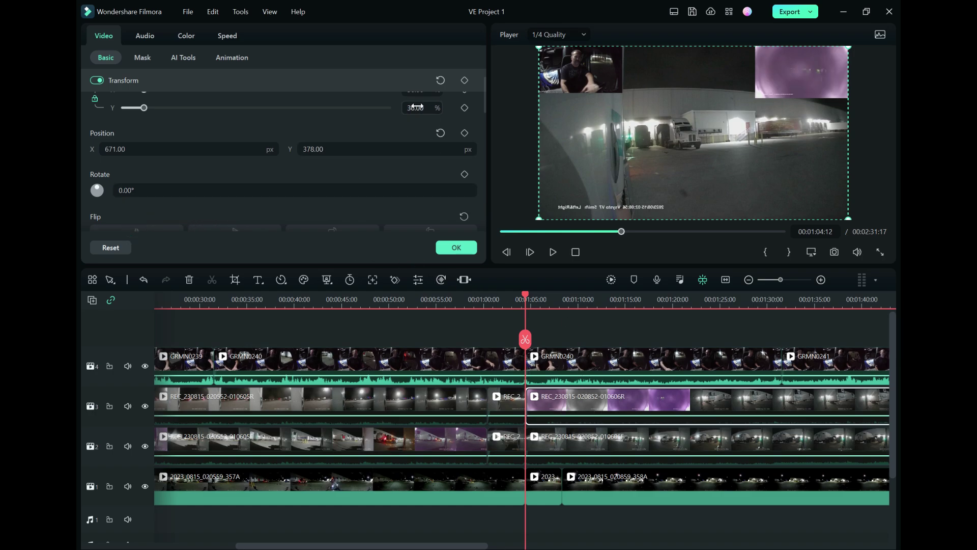
{"action": "key", "text": "shift+Tab"}
{"action": "type", "text": "27"}
{"action": "key", "text": "Tab"}
Step: Set the position of the flipped track 3 segment to X -700 px and Y -394 px
{"action": "type", "text": "-700"}
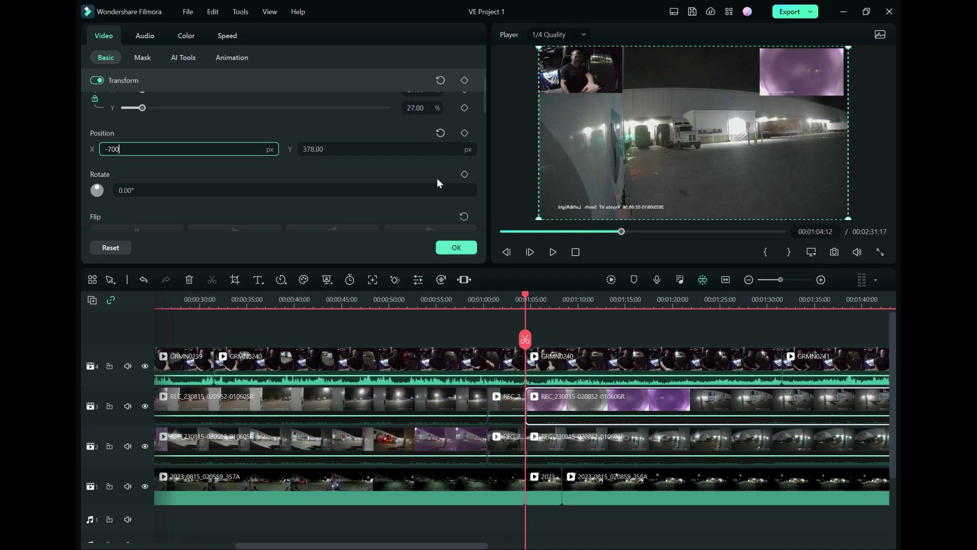
{"action": "key", "text": "Return"}
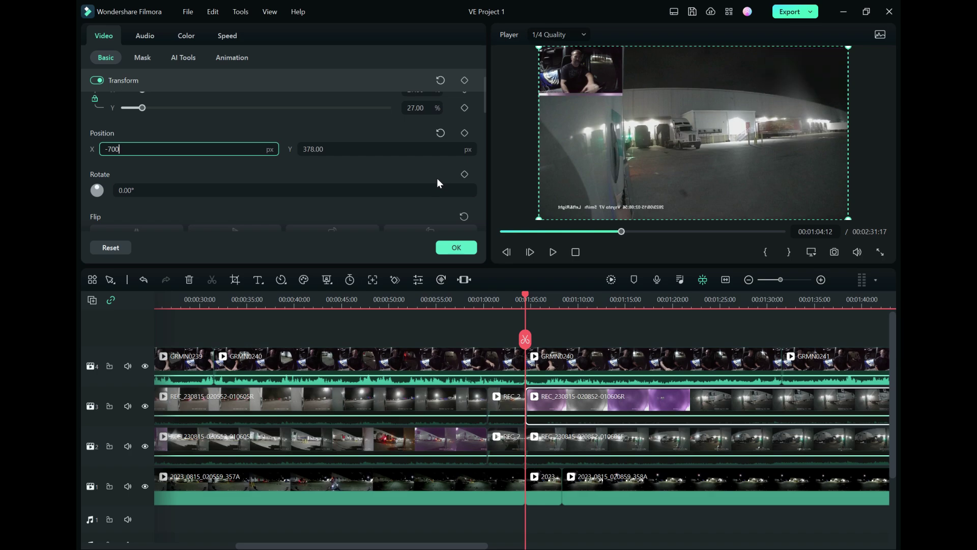
{"action": "key", "text": "Tab"}
{"action": "type", "text": "-394"}
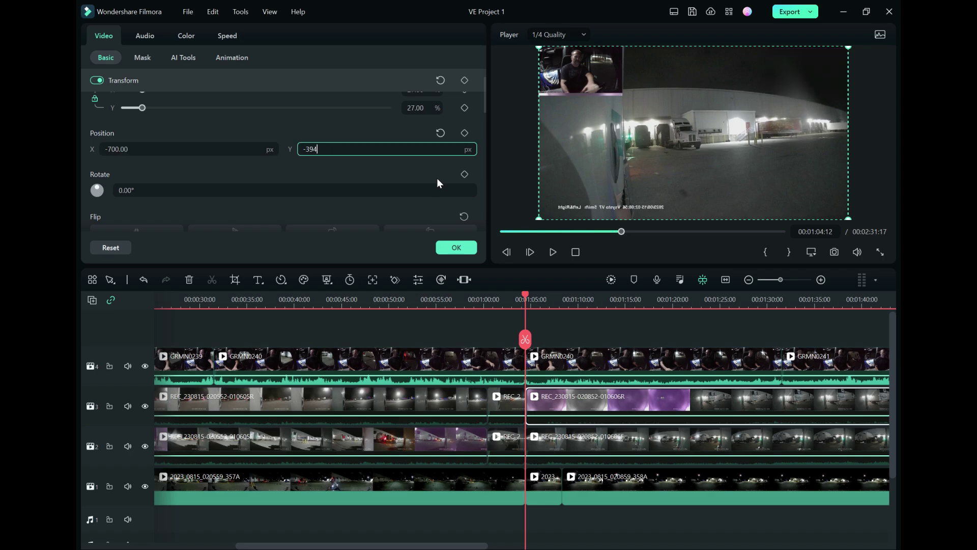
{"action": "key", "text": "Return"}
{"action": "key", "text": "Tab"}
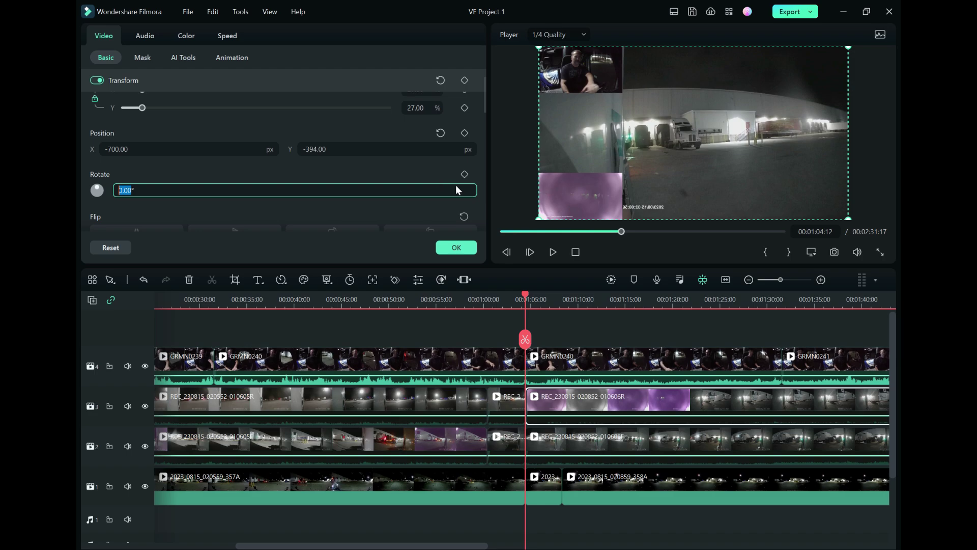
Step: Scale the short track 1 segment right after the cut to 27%, set its X position to -700 px and apply the changes
{"action": "left_click", "coordinate": [552, 485]}
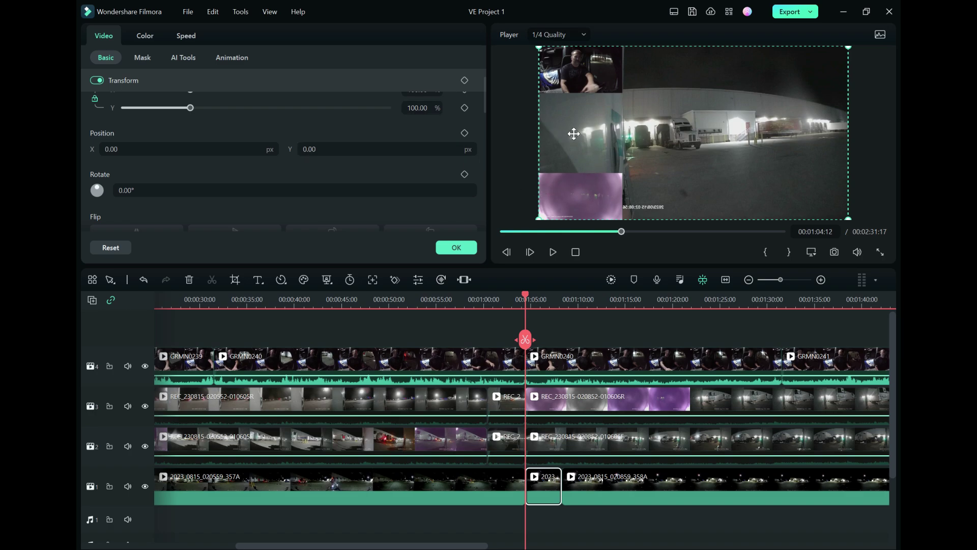
{"action": "left_click", "coordinate": [424, 109]}
{"action": "type", "text": "27"}
{"action": "key", "text": "Return"}
{"action": "key", "text": "Tab"}
{"action": "type", "text": "-700"}
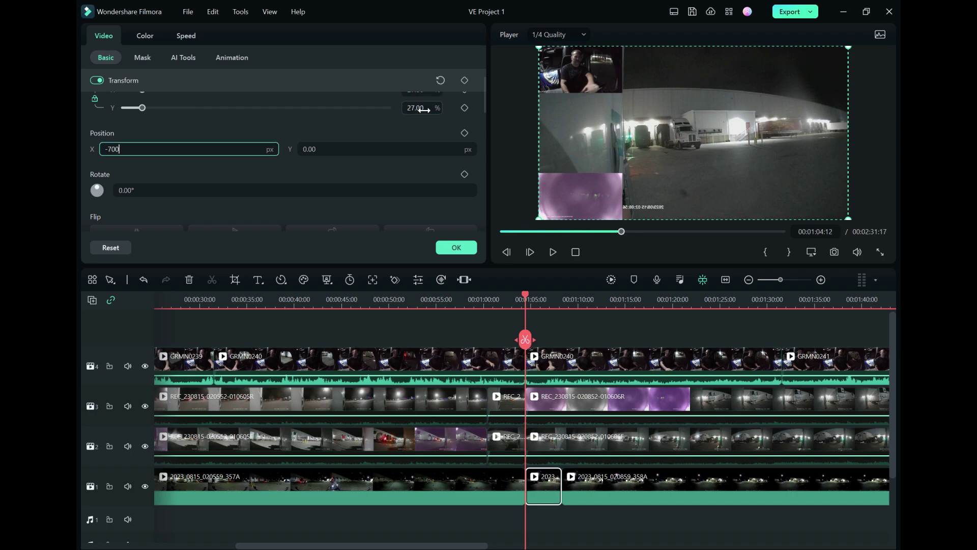
{"action": "key", "text": "Tab"}
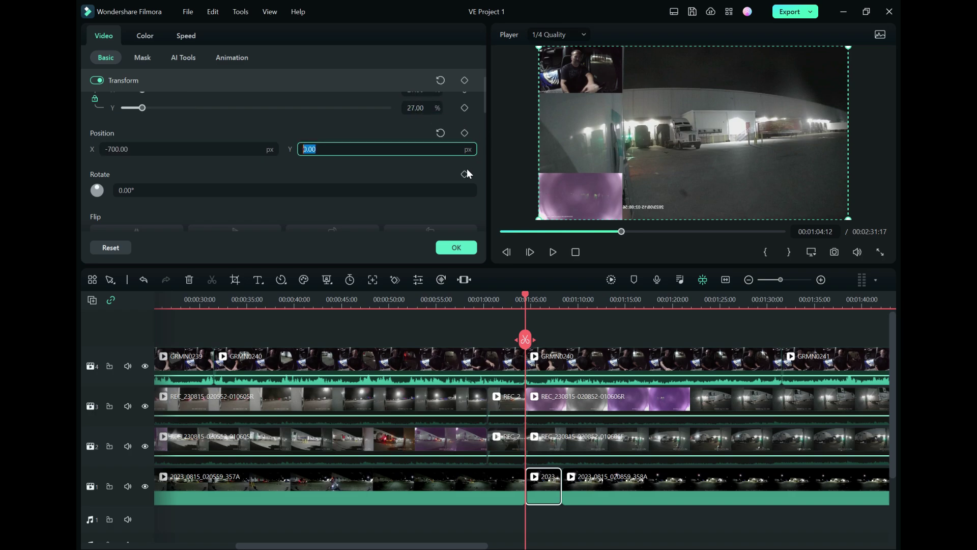
{"action": "left_click", "coordinate": [456, 247]}
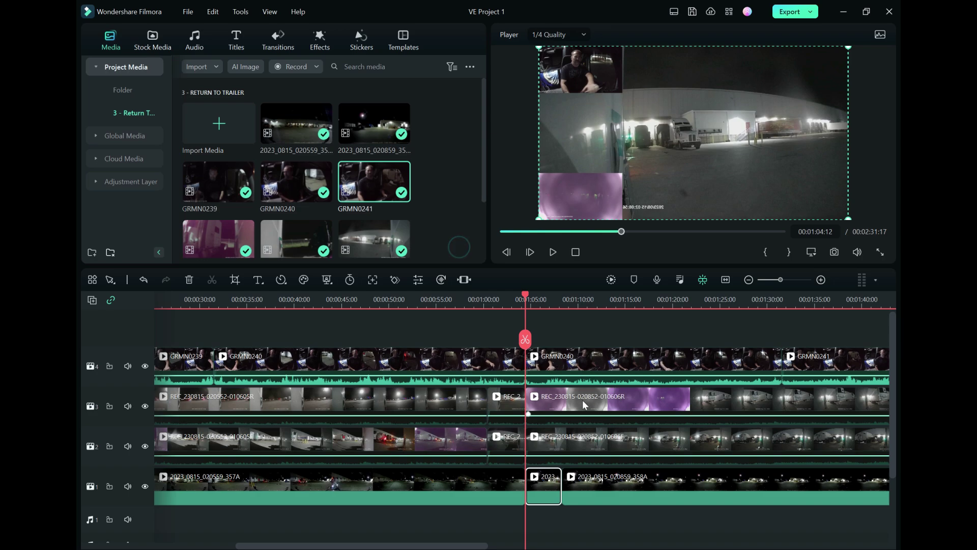
Step: Save the project and play the timeline from the cut at 00:01:04:12
{"action": "left_click", "coordinate": [599, 482]}
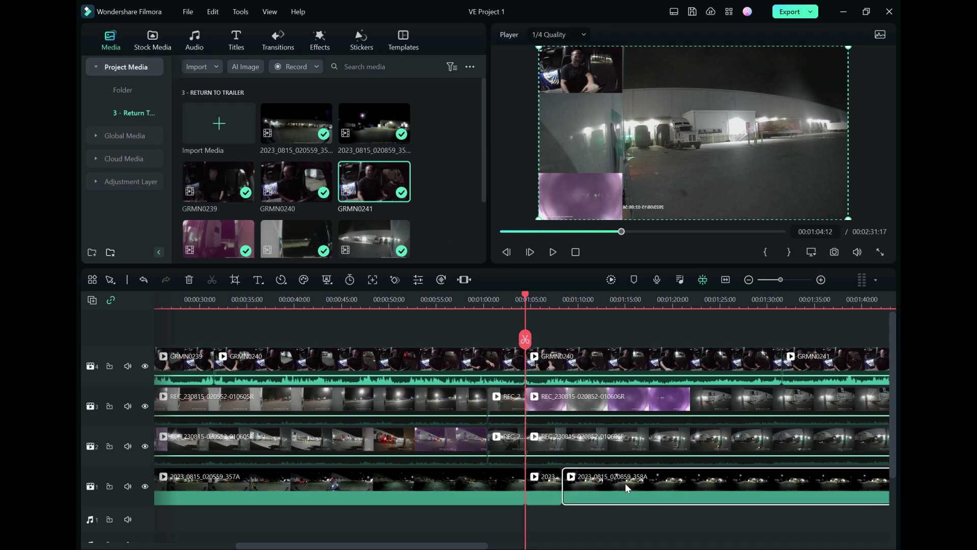
{"action": "left_click_drag", "start_coordinate": [688, 343], "coordinate": [464, 344]}
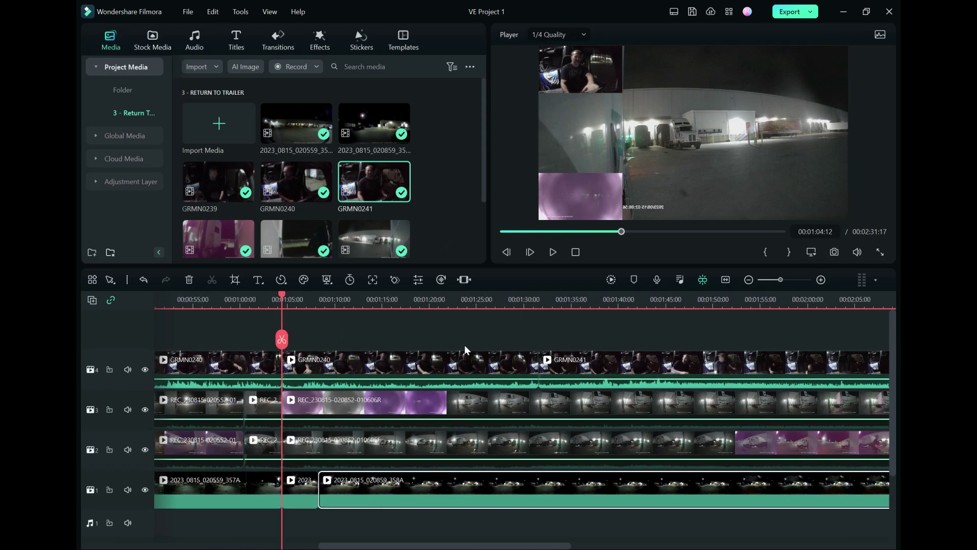
{"action": "left_click", "coordinate": [192, 15]}
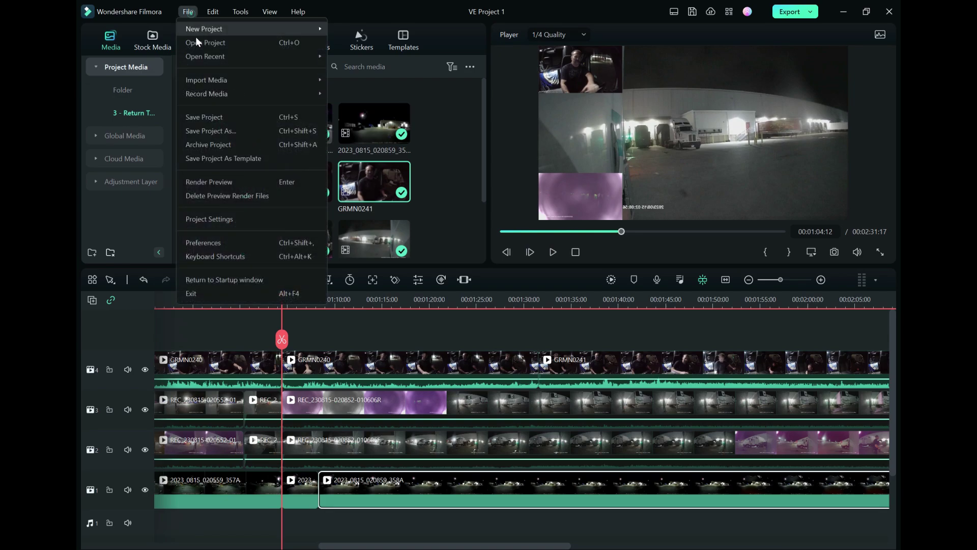
{"action": "left_click", "coordinate": [212, 116]}
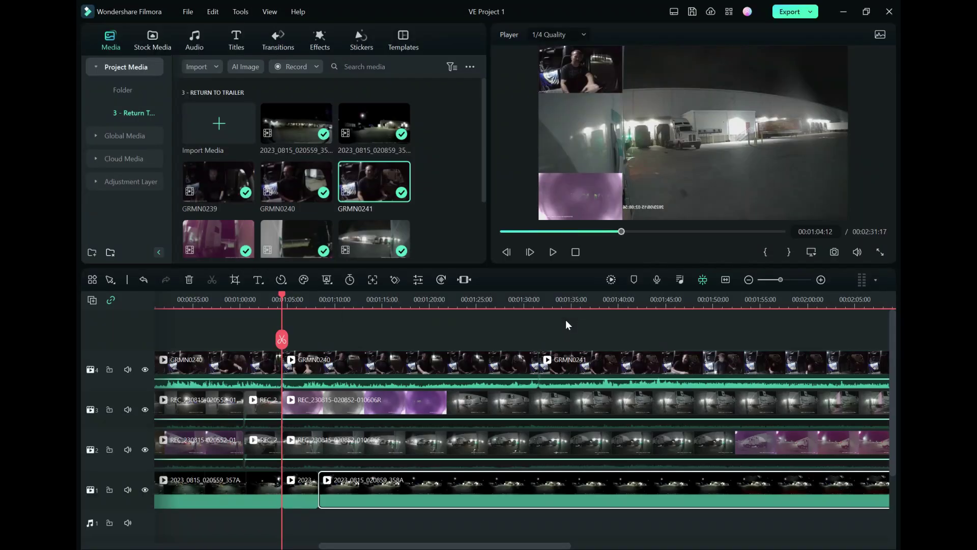
{"action": "key", "text": "space"}
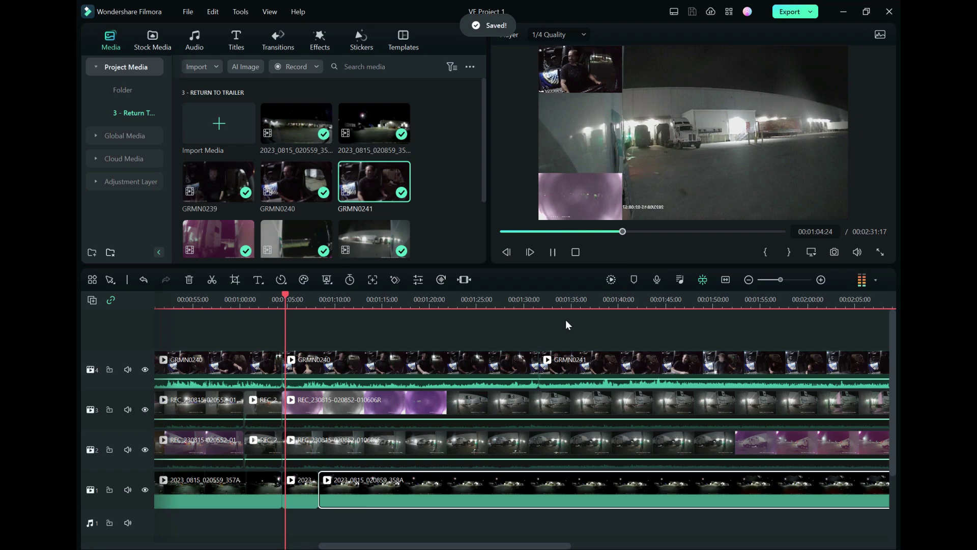
Step: Scale the 2023_0815_020859_358A clip on track 1 to 27%, set its X position to -700 px and apply the changes
{"action": "double_click", "coordinate": [424, 493]}
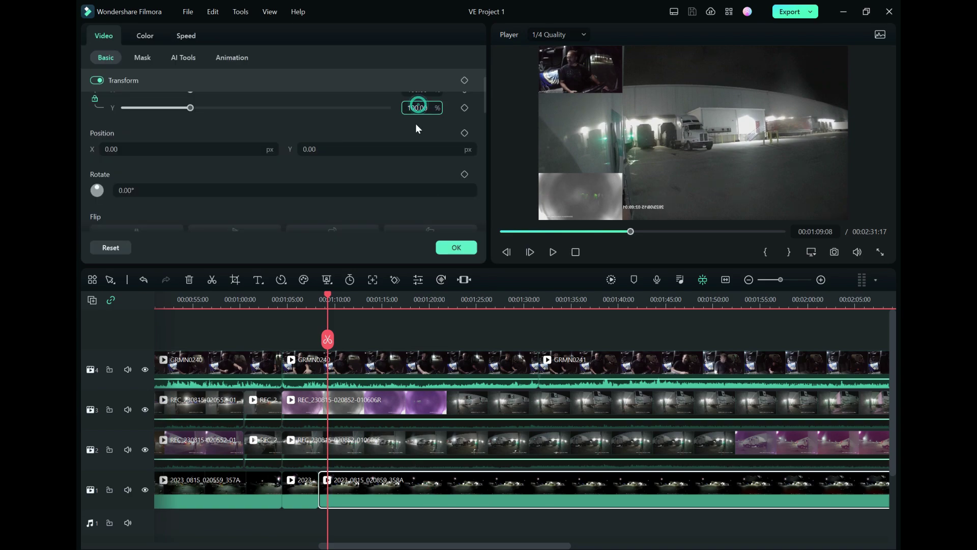
{"action": "key", "text": "Tab"}
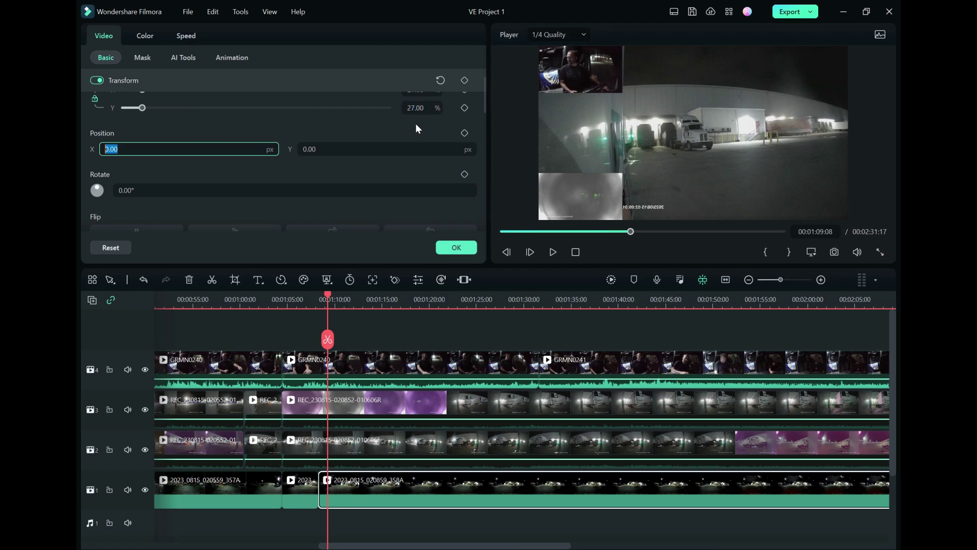
{"action": "type", "text": "-700"}
{"action": "key", "text": "Tab"}
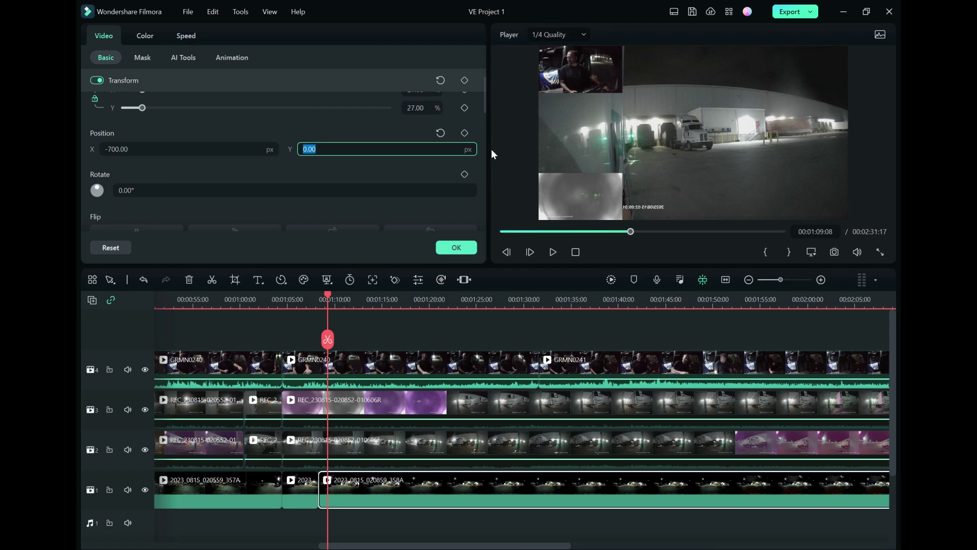
{"action": "left_click", "coordinate": [456, 248]}
Step: Play the timeline from 00:01:09:08, partly in full-screen preview, to check the side-view layout, and return the playhead to 00:01:31:16
{"action": "key", "text": "space"}
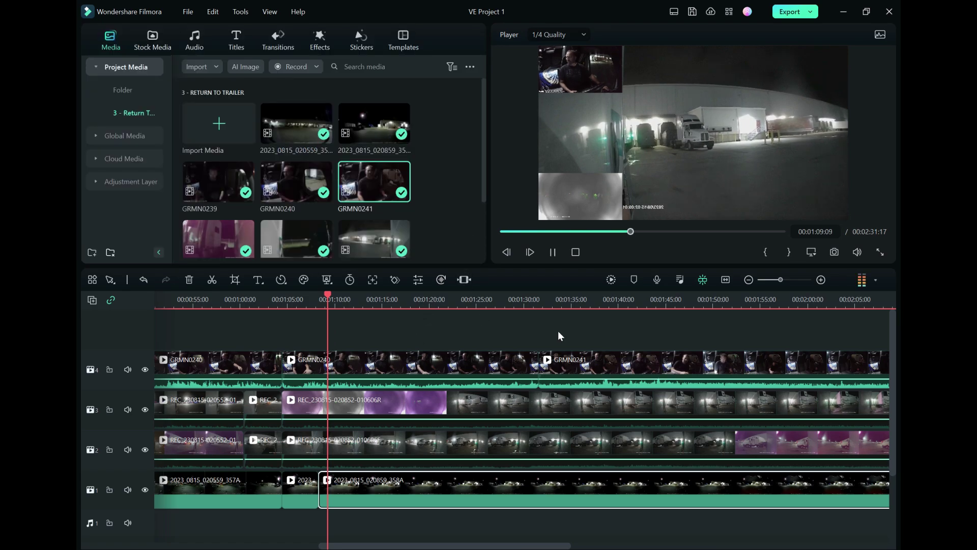
{"action": "key", "text": "space"}
{"action": "scroll", "coordinate": [493, 334], "scroll_direction": "right", "scroll_amount": 3}
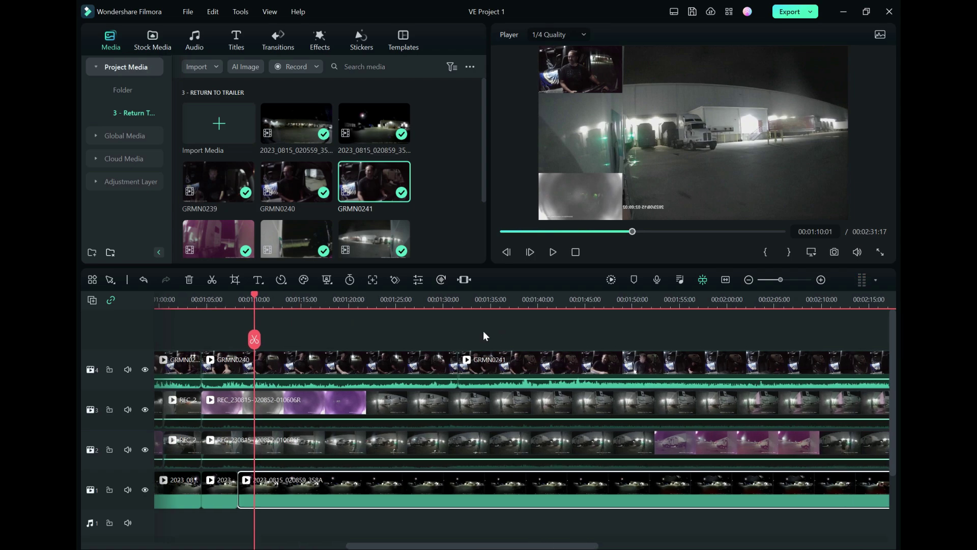
{"action": "left_click", "coordinate": [882, 252]}
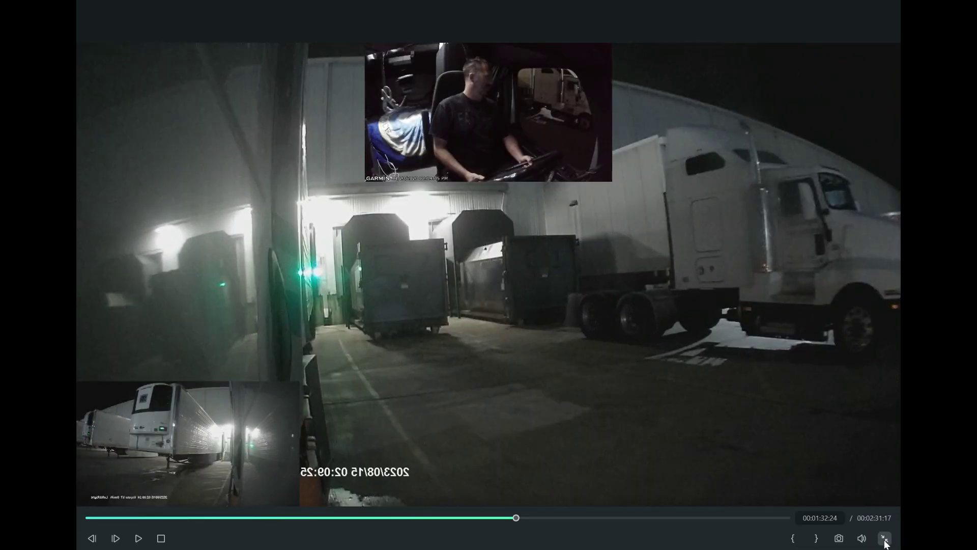
{"action": "left_click", "coordinate": [885, 539]}
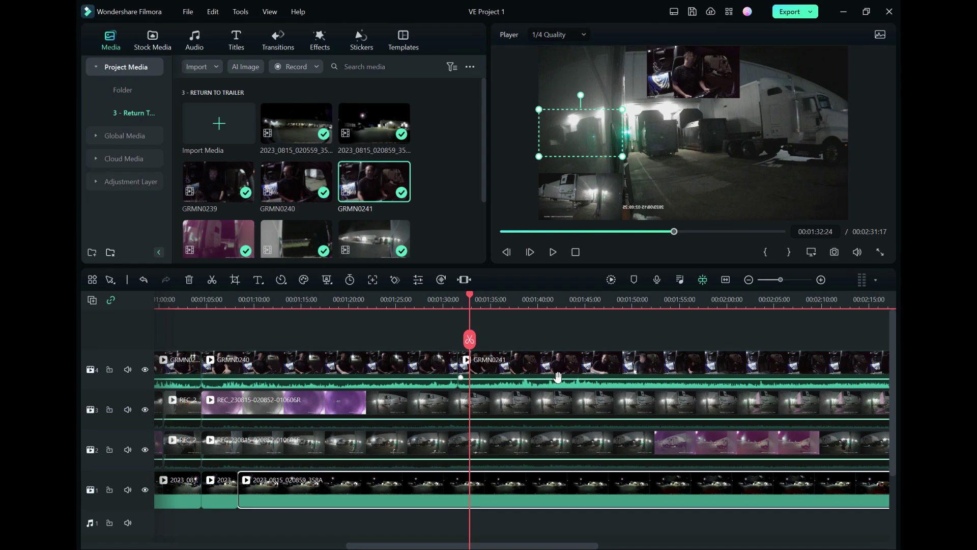
{"action": "key", "text": "space"}
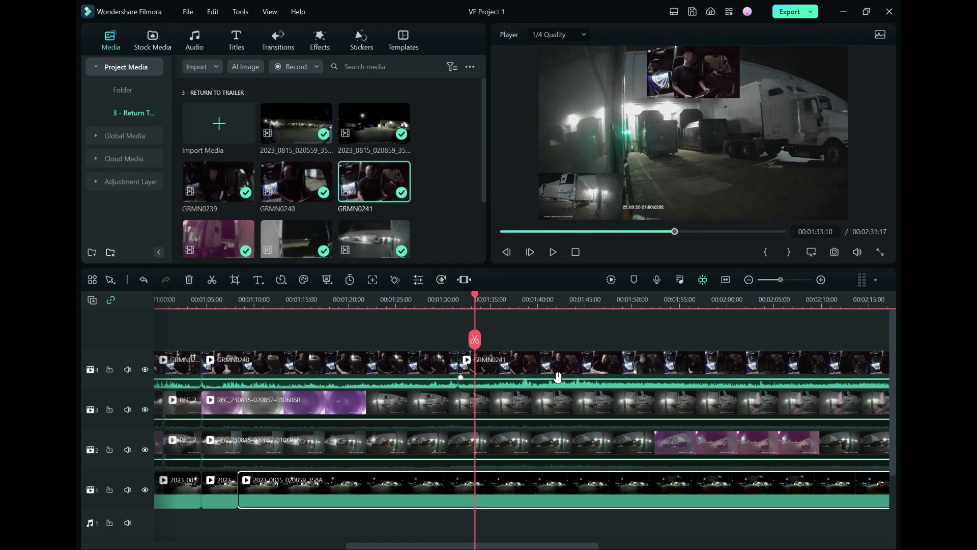
{"action": "left_click", "coordinate": [457, 299]}
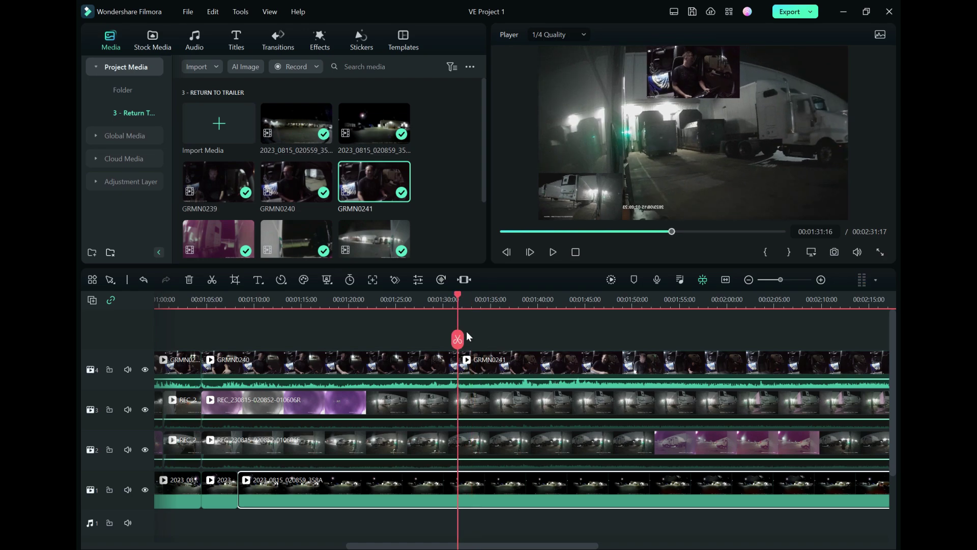
{"action": "left_click", "coordinate": [523, 331]}
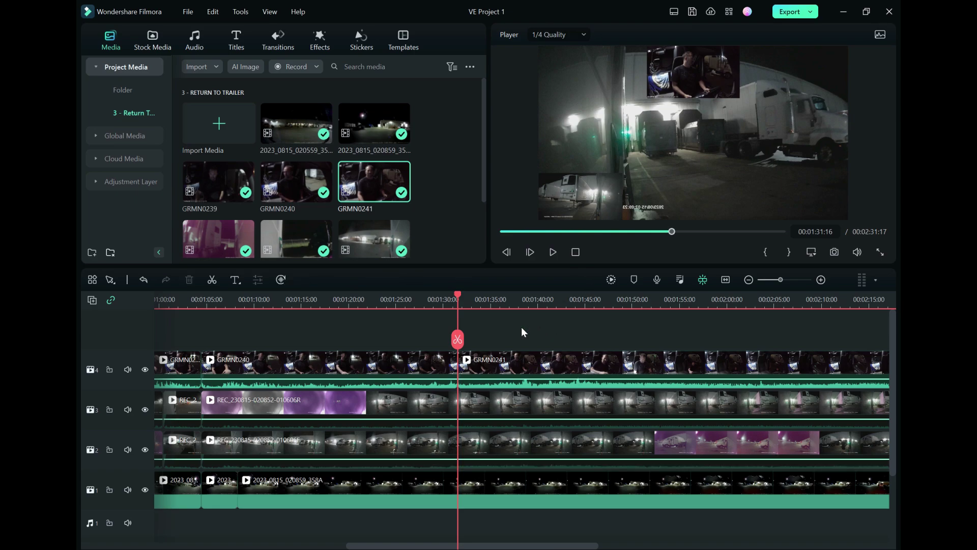
{"action": "key", "text": "ctrl+b"}
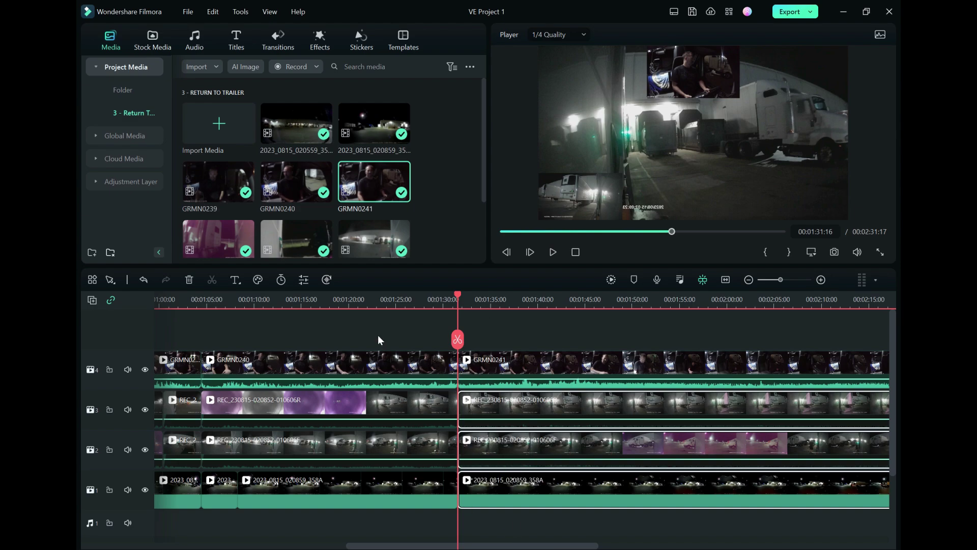
{"action": "scroll", "coordinate": [377, 335], "scroll_direction": "left", "scroll_amount": 5}
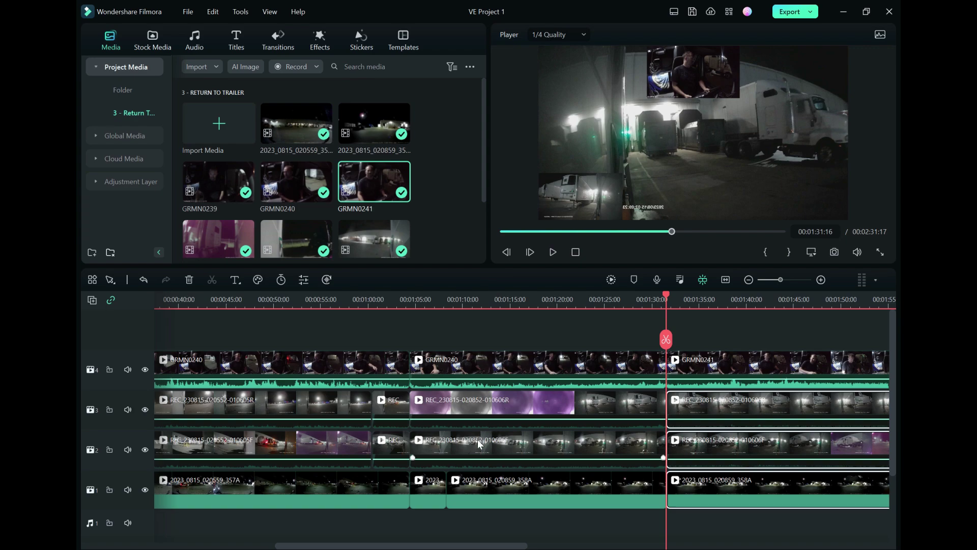
{"action": "left_click", "coordinate": [478, 441]}
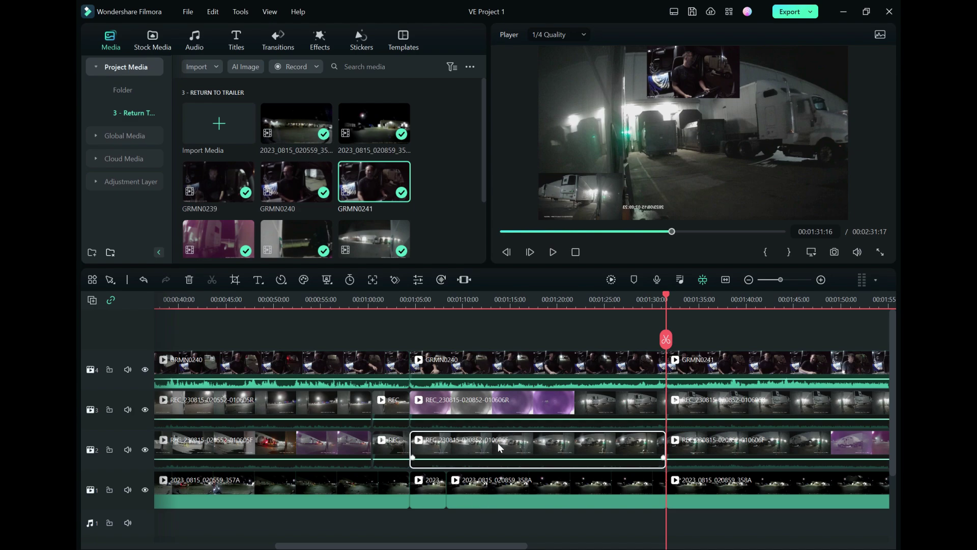
{"action": "left_click_drag", "start_coordinate": [498, 443], "coordinate": [511, 368]}
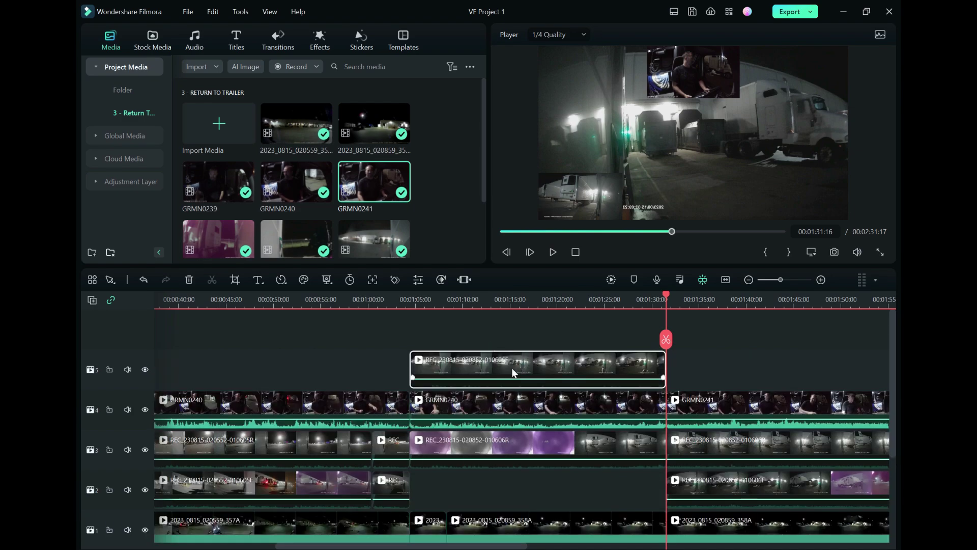
{"action": "scroll", "coordinate": [478, 471], "scroll_direction": "down", "scroll_amount": 1}
{"action": "left_click_drag", "start_coordinate": [434, 462], "coordinate": [530, 464]}
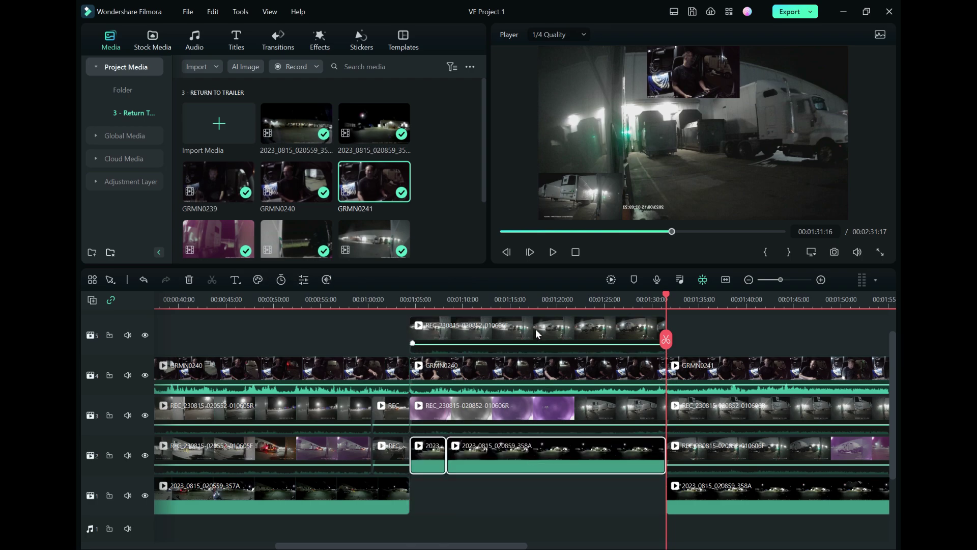
{"action": "left_click_drag", "start_coordinate": [536, 329], "coordinate": [536, 493]}
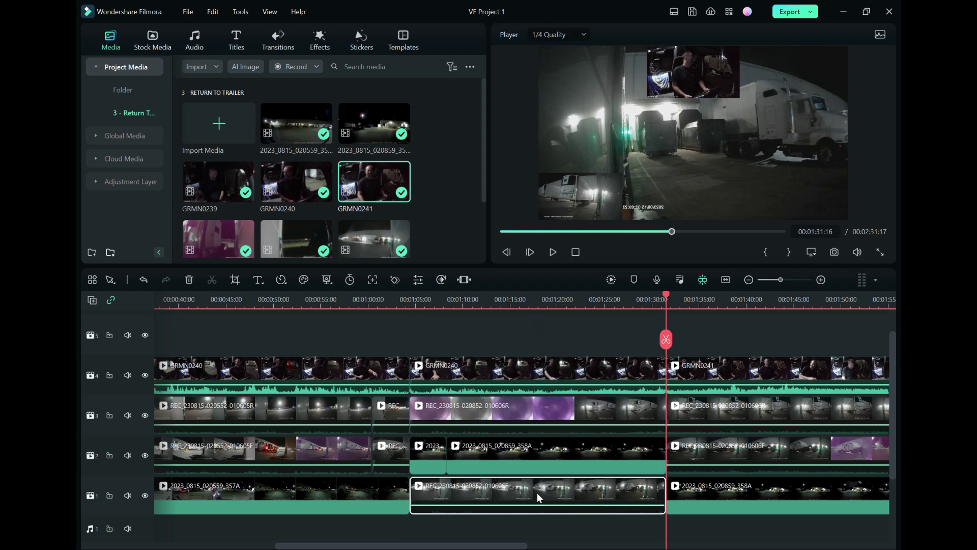
{"action": "key", "text": "space"}
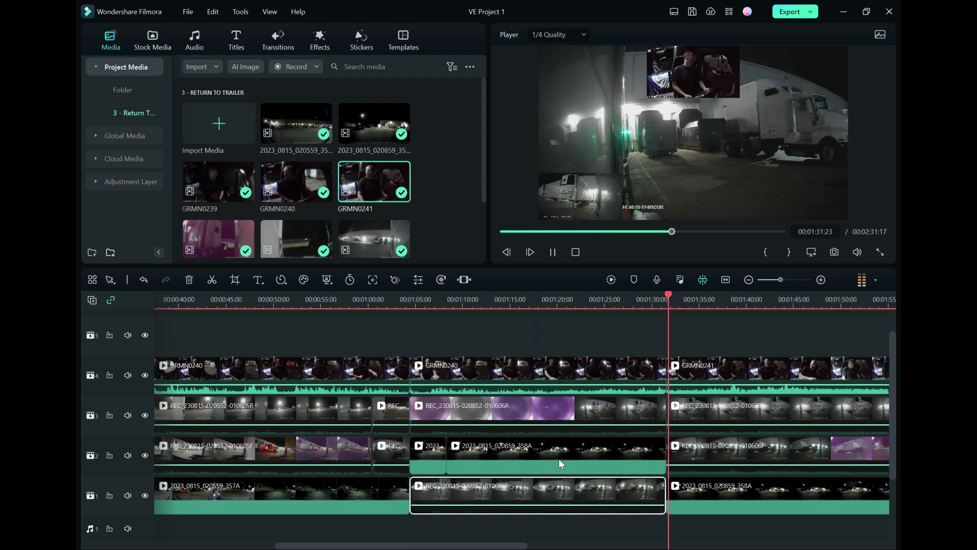
{"action": "key", "text": "space"}
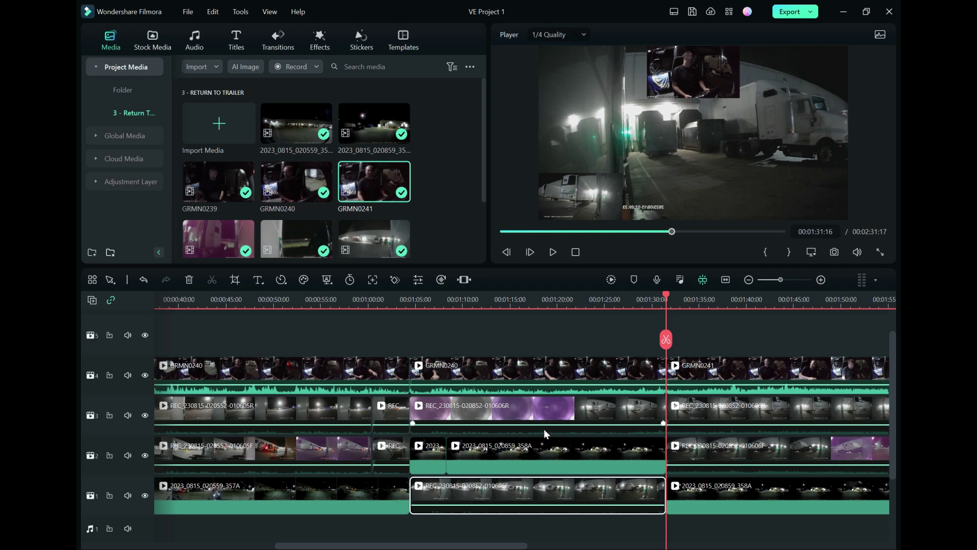
{"action": "key", "text": "Up"}
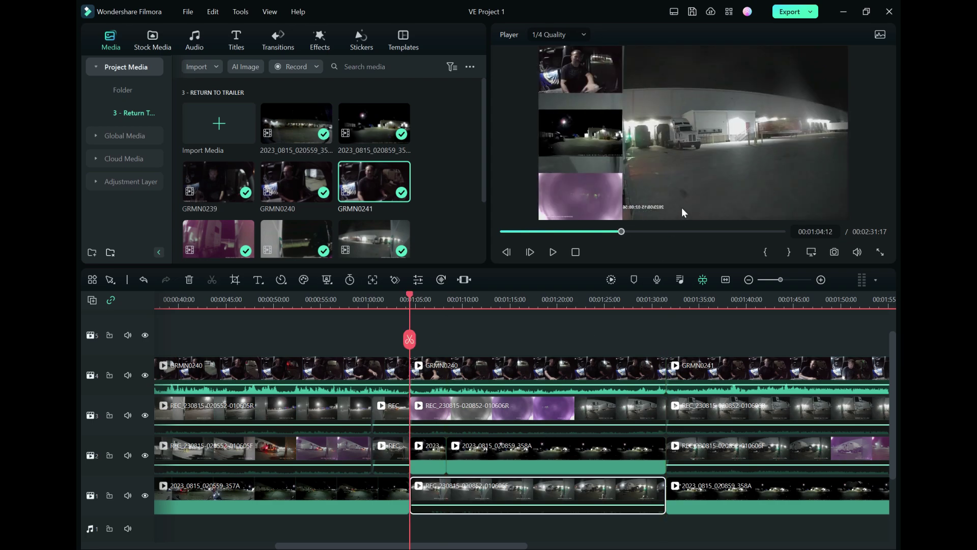
{"action": "key", "text": "Down"}
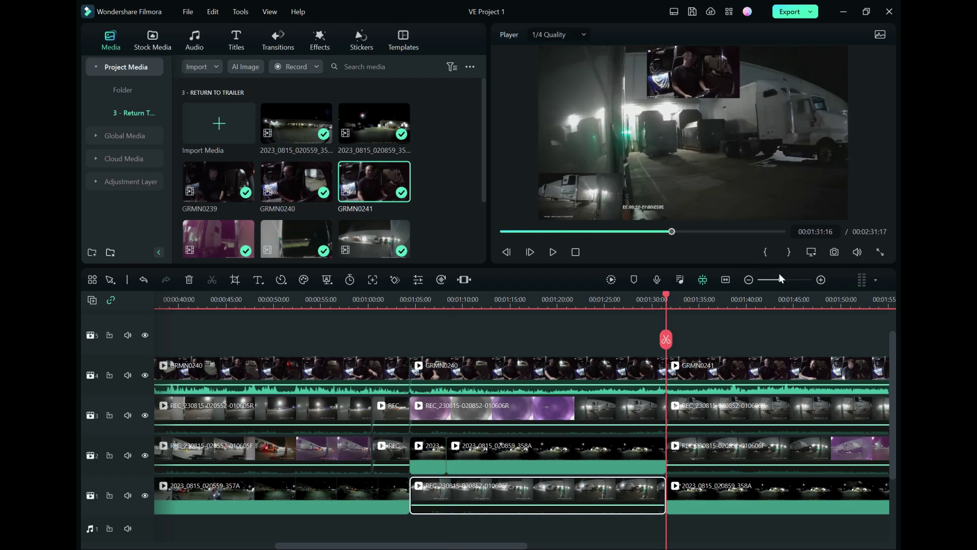
Step: Scale the GRMN0241 clip after the cut to 100%, set its Y position to 0 and apply the changes
{"action": "left_click", "coordinate": [820, 280]}
{"action": "left_click", "coordinate": [820, 280]}
{"action": "left_click", "coordinate": [820, 280]}
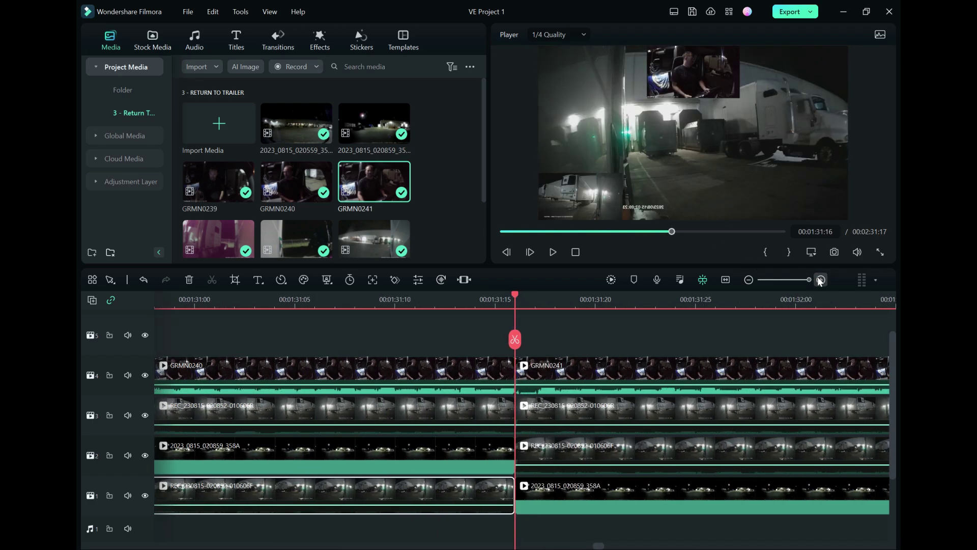
{"action": "left_click", "coordinate": [612, 367]}
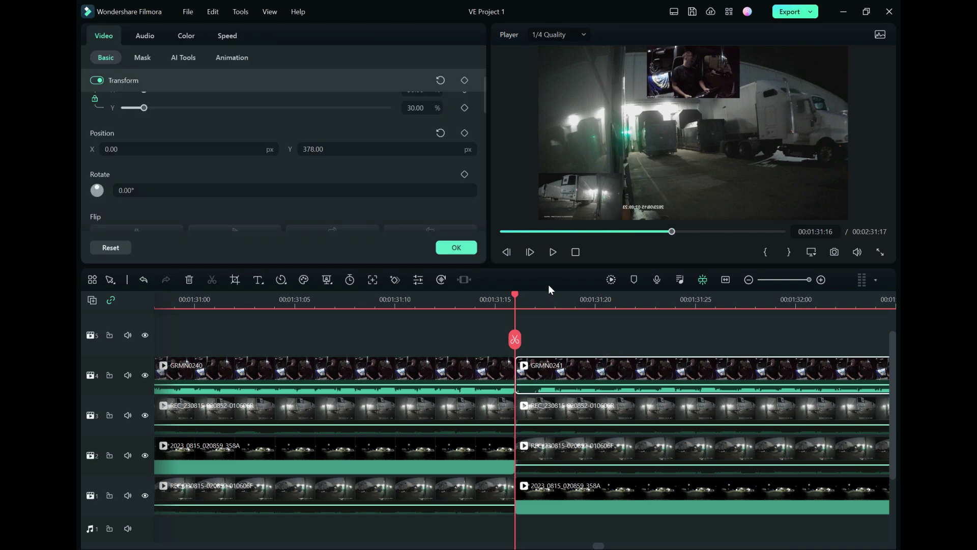
{"action": "left_click", "coordinate": [417, 109]}
{"action": "key", "text": "shift+Tab"}
{"action": "type", "text": "100"}
{"action": "key", "text": "Tab"}
{"action": "key", "text": "Tab"}
{"action": "key", "text": "Tab"}
{"action": "type", "text": "0"}
{"action": "key", "text": "Tab"}
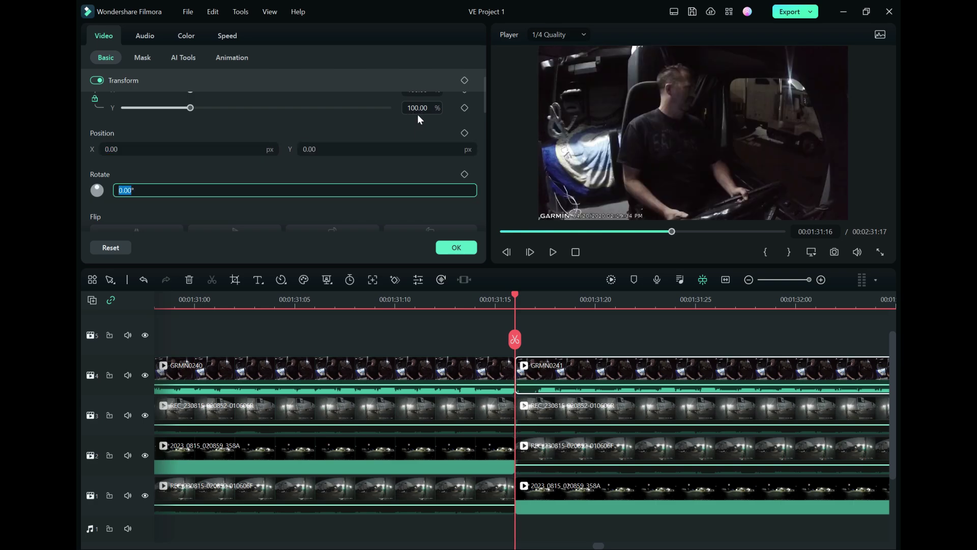
{"action": "left_click", "coordinate": [457, 247]}
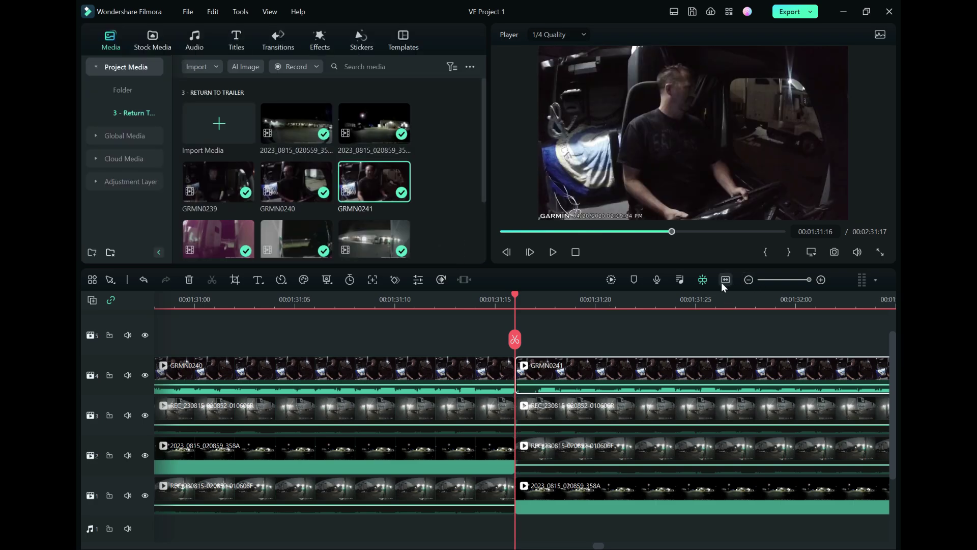
Step: Fit the whole timeline in view and save the project
{"action": "left_click", "coordinate": [726, 280]}
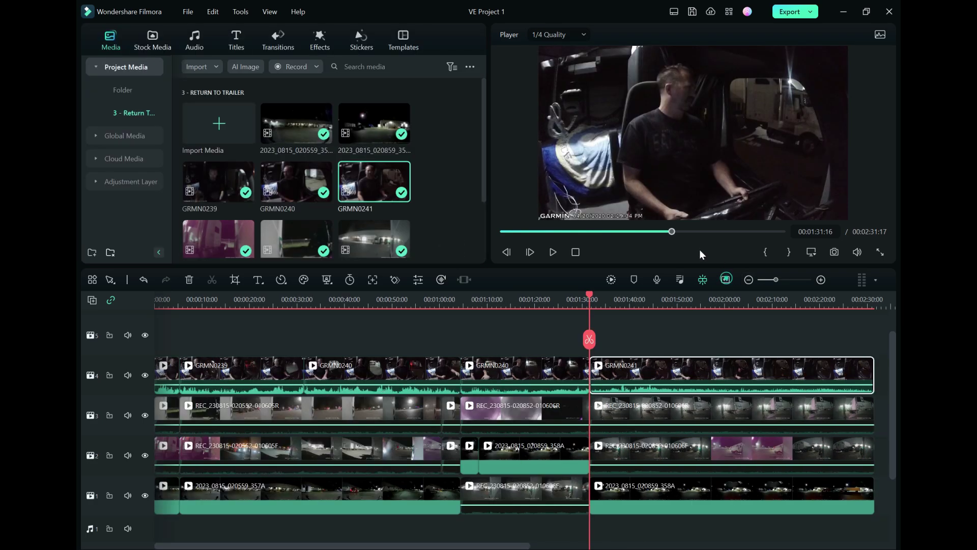
{"action": "left_click", "coordinate": [188, 13]}
{"action": "left_click", "coordinate": [206, 118]}
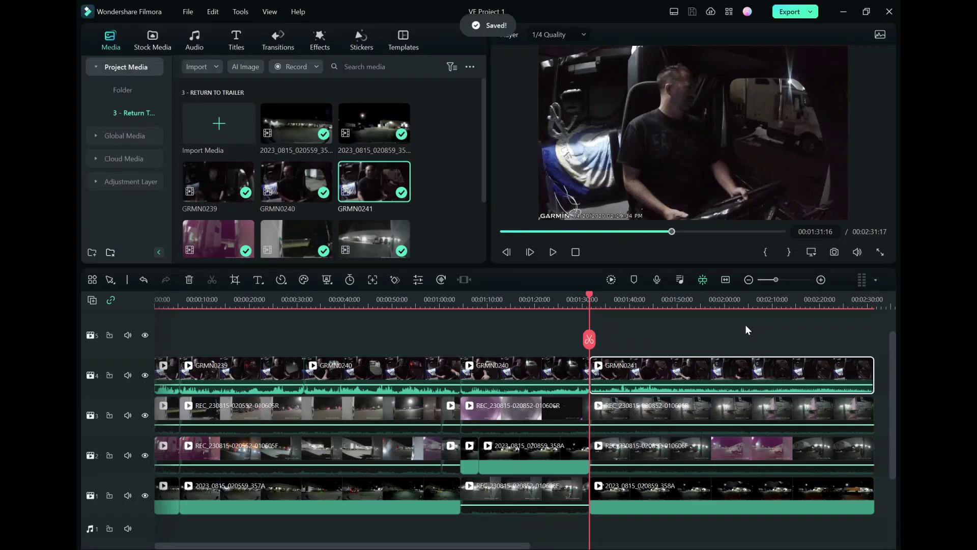
Step: Play the full-screen cab shot from 00:01:31:16, replay its ending and stop the playhead at 00:01:47:13 as the end point
{"action": "key", "text": "space"}
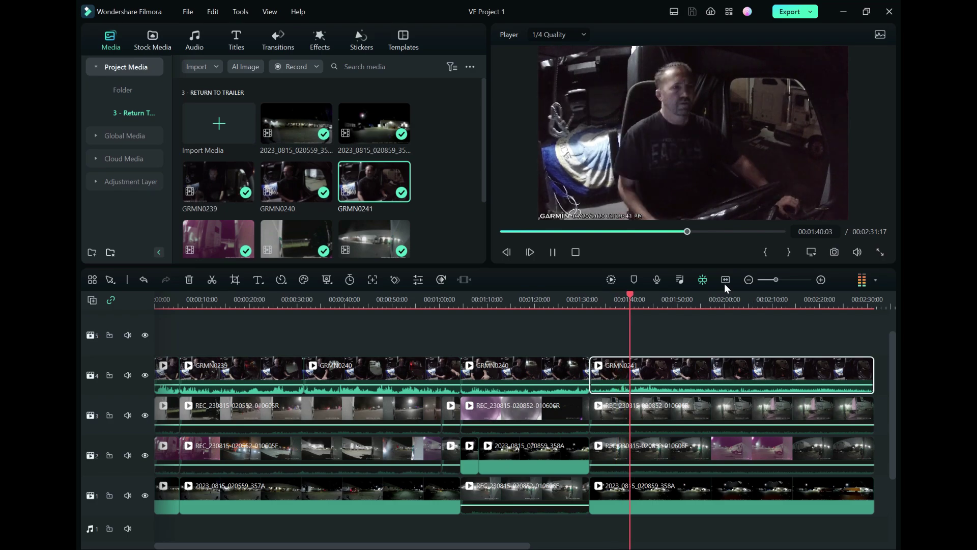
{"action": "left_click", "coordinate": [725, 332]}
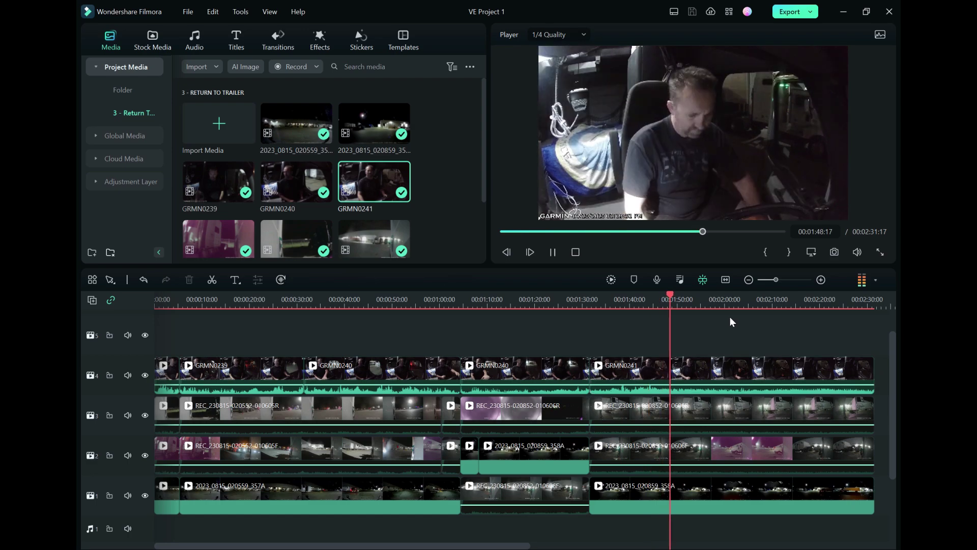
{"action": "key", "text": "space"}
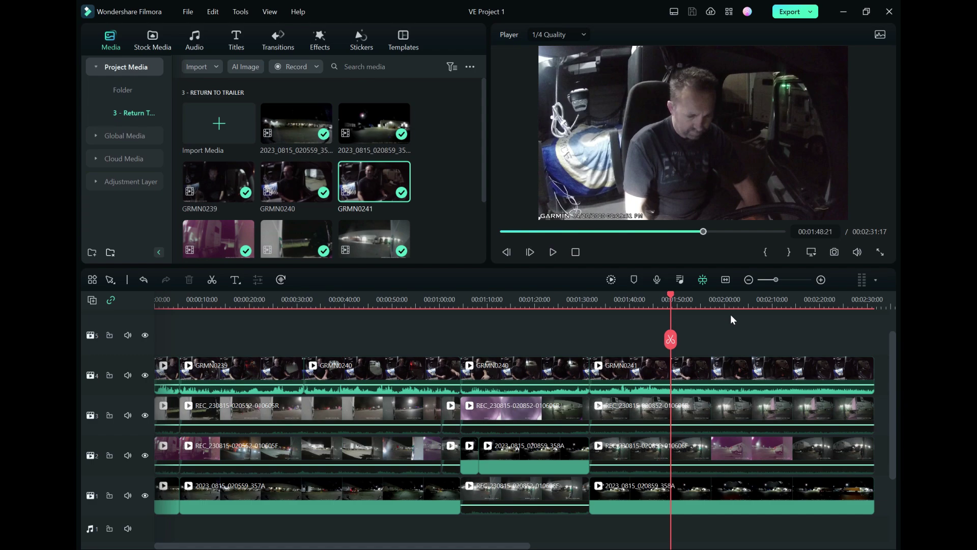
{"action": "left_click", "coordinate": [553, 252]}
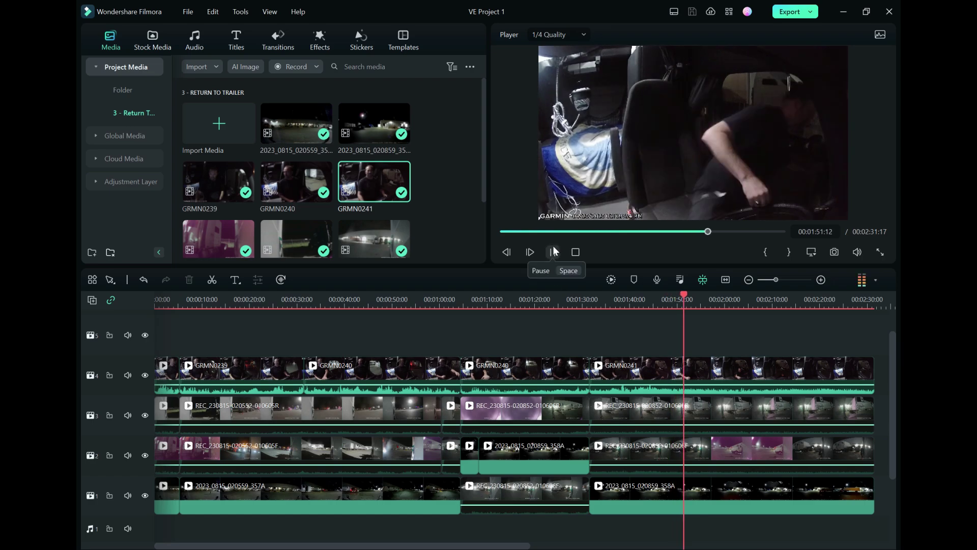
{"action": "left_click", "coordinate": [554, 251]}
{"action": "key", "text": "shift+Left"}
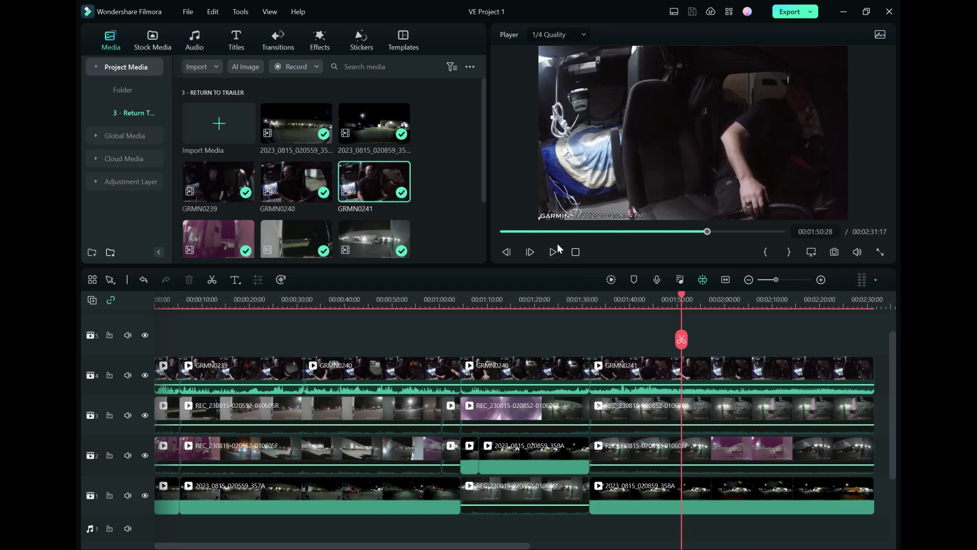
{"action": "key", "text": "shift+Left"}
{"action": "key", "text": "shift+Left"}
{"action": "key", "text": "shift+Left"}
{"action": "key", "text": "shift+Left"}
{"action": "key", "text": "shift+Left"}
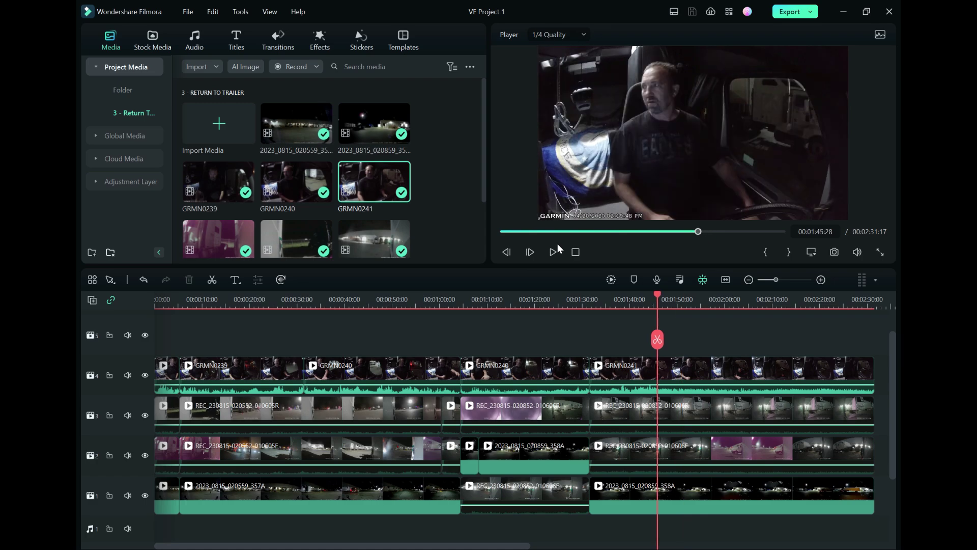
{"action": "key", "text": "space"}
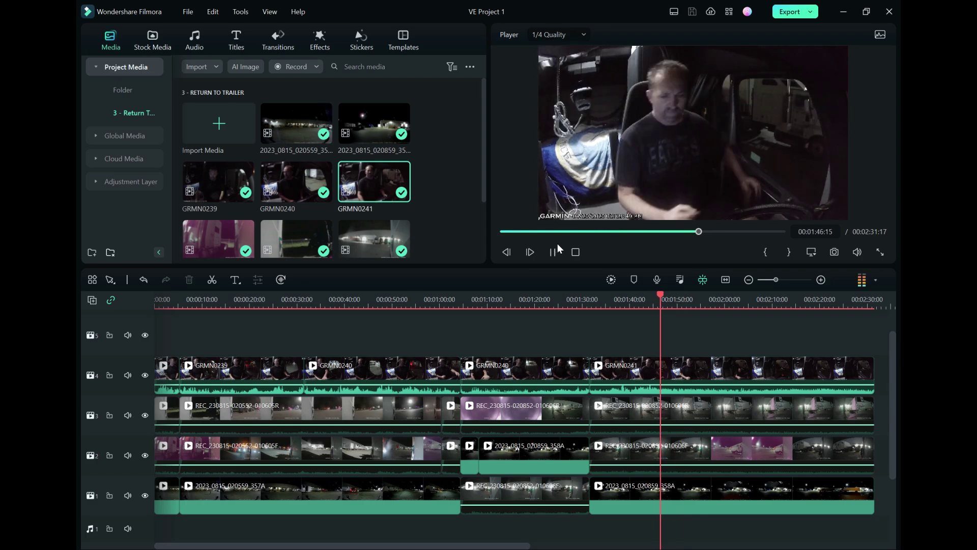
{"action": "key", "text": "space"}
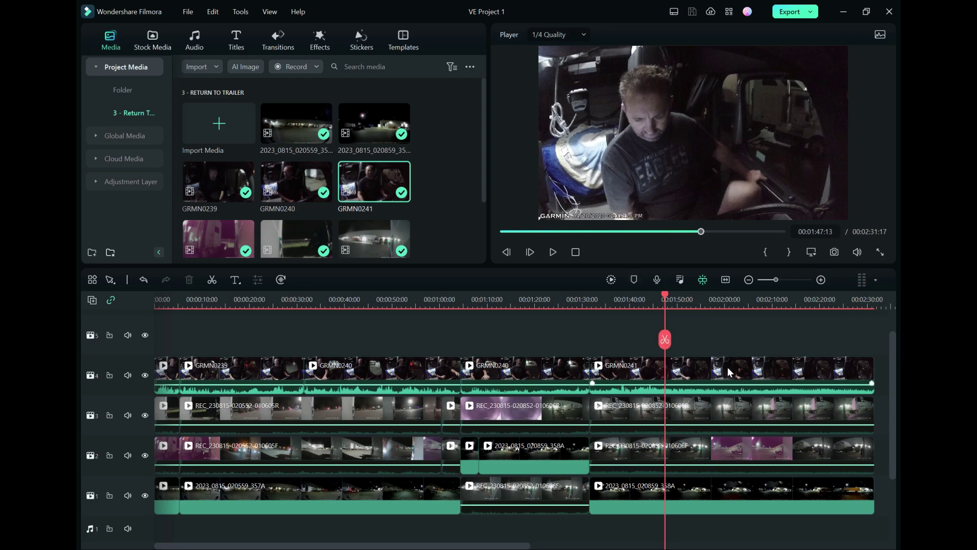
Step: Split all tracks at 00:01:47:13, delete everything after the cut and save the project
{"action": "key", "text": "ctrl+b"}
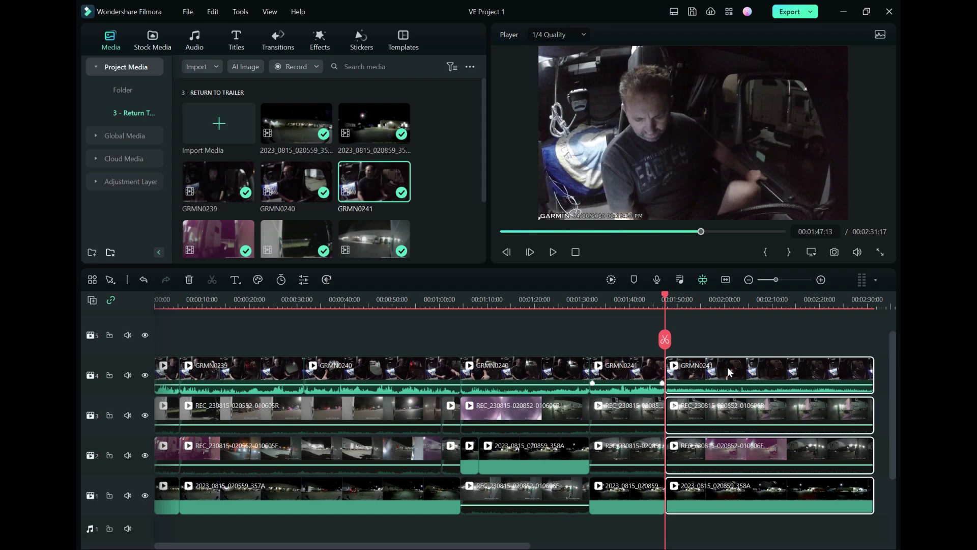
{"action": "key", "text": "Delete"}
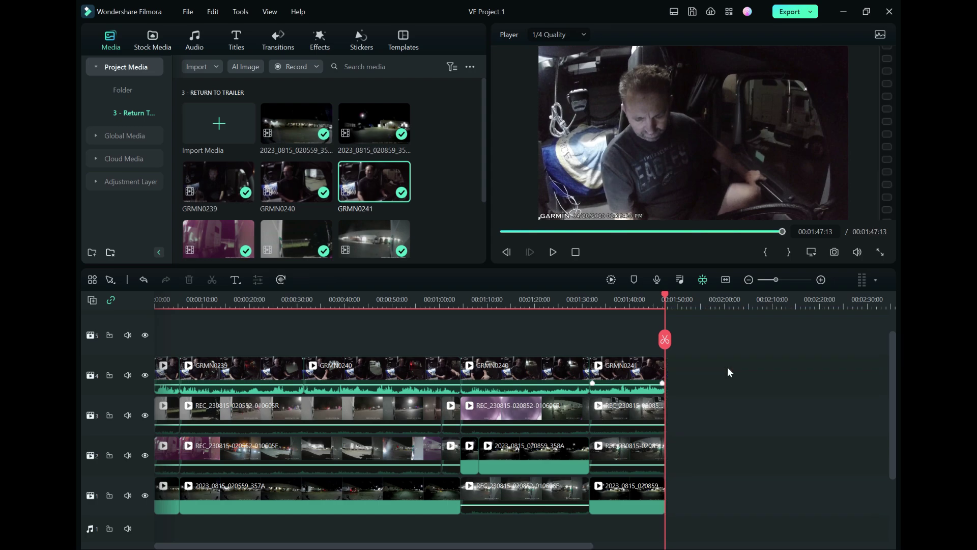
{"action": "left_click", "coordinate": [725, 280]}
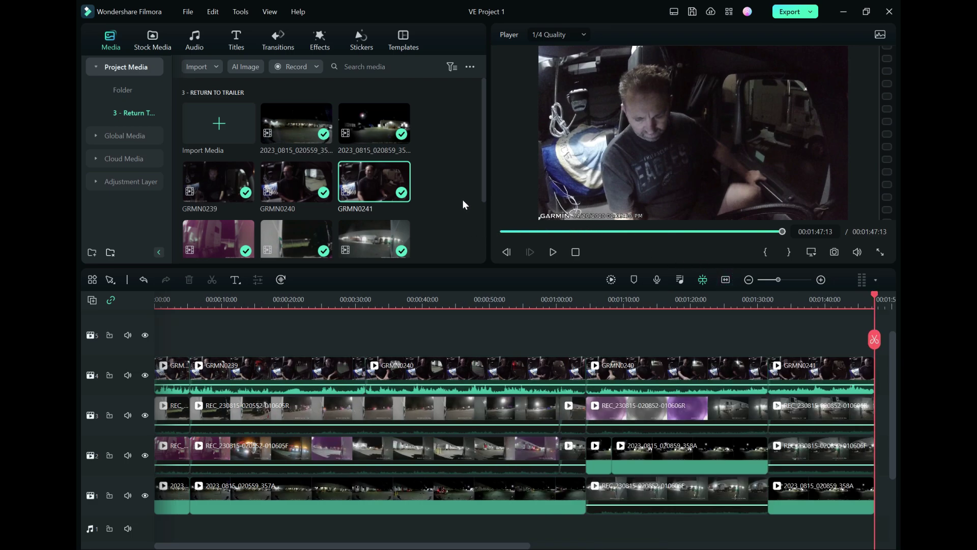
{"action": "left_click", "coordinate": [189, 12]}
{"action": "left_click", "coordinate": [221, 116]}
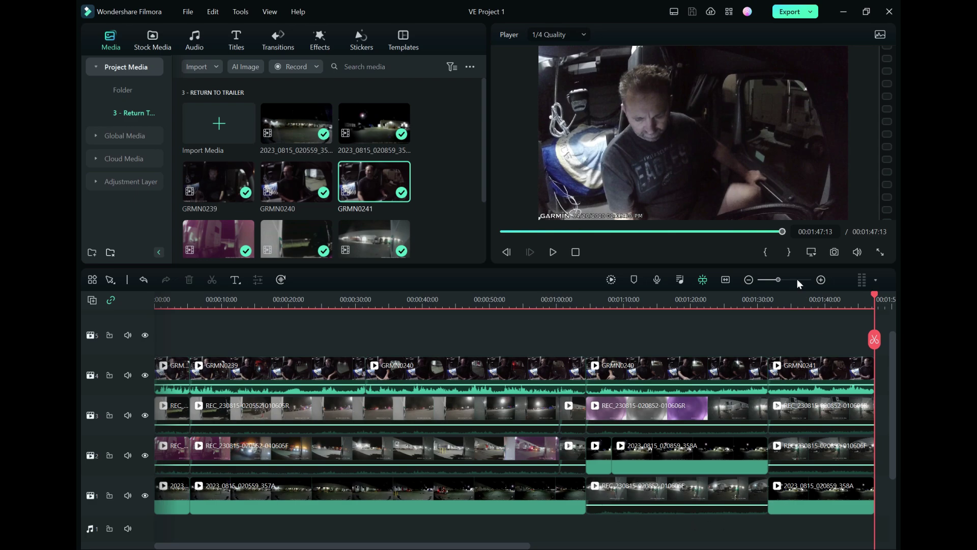
Step: Cut out the two-frame gap between 00:01:00:11 and 00:01:00:13 by splitting at both ends and deleting the short pieces
{"action": "left_click_drag", "start_coordinate": [797, 280], "coordinate": [813, 280]}
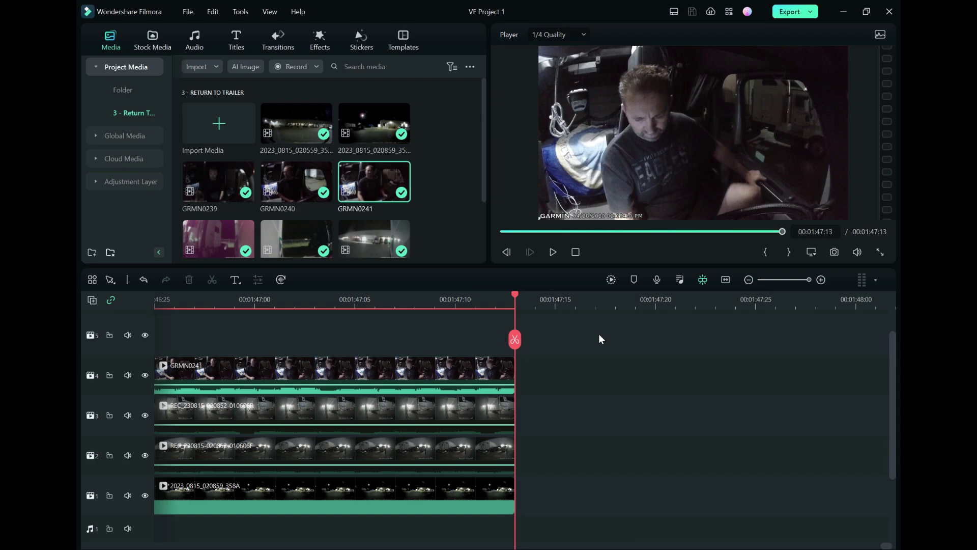
{"action": "key", "text": "Up"}
{"action": "key", "text": "Up"}
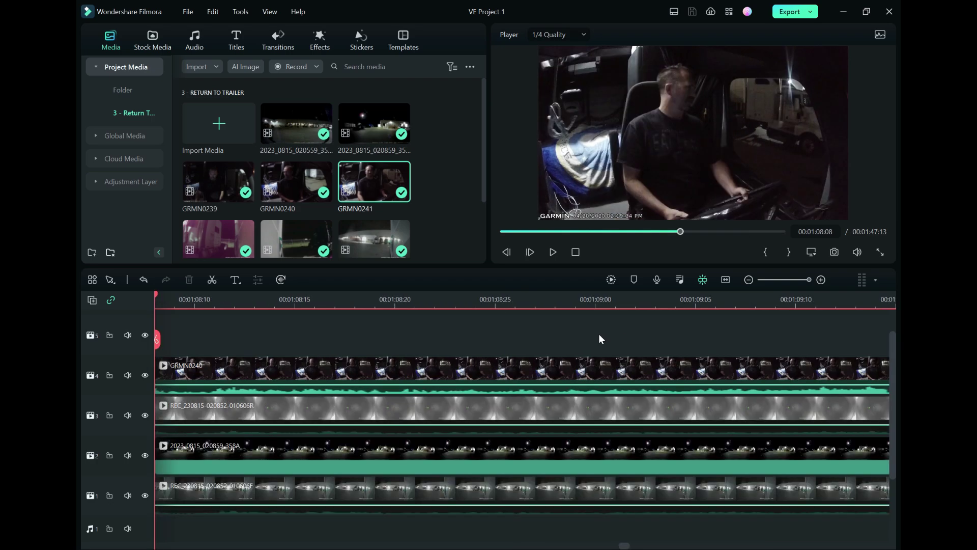
{"action": "key", "text": "Up"}
{"action": "key", "text": "Up"}
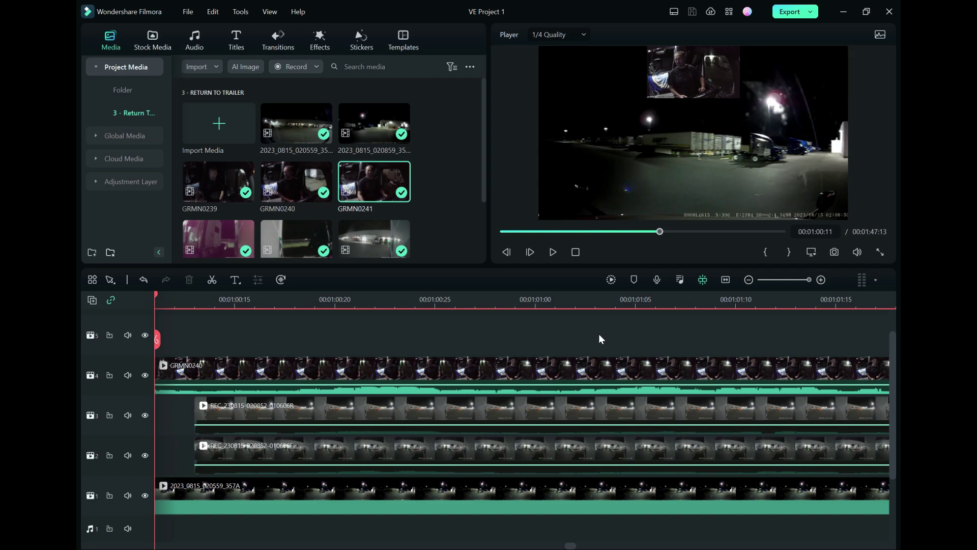
{"action": "key", "text": "Right"}
{"action": "key", "text": "Right"}
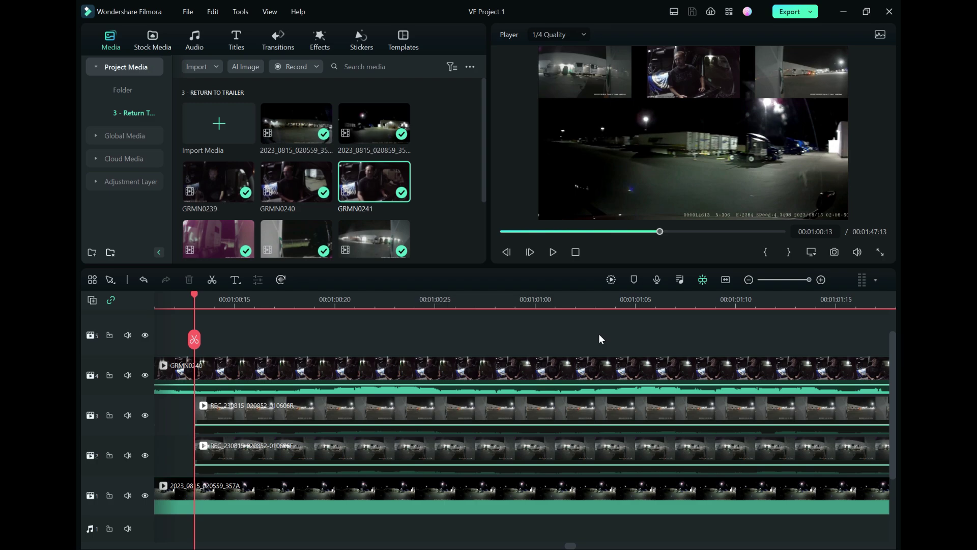
{"action": "key", "text": "ctrl+b"}
{"action": "key", "text": "Left"}
{"action": "key", "text": "Left"}
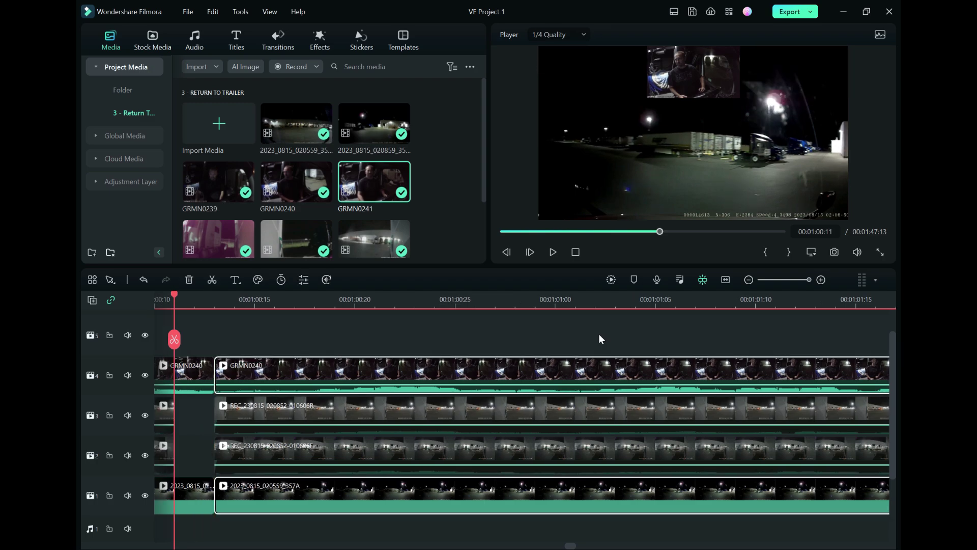
{"action": "key", "text": "ctrl+b"}
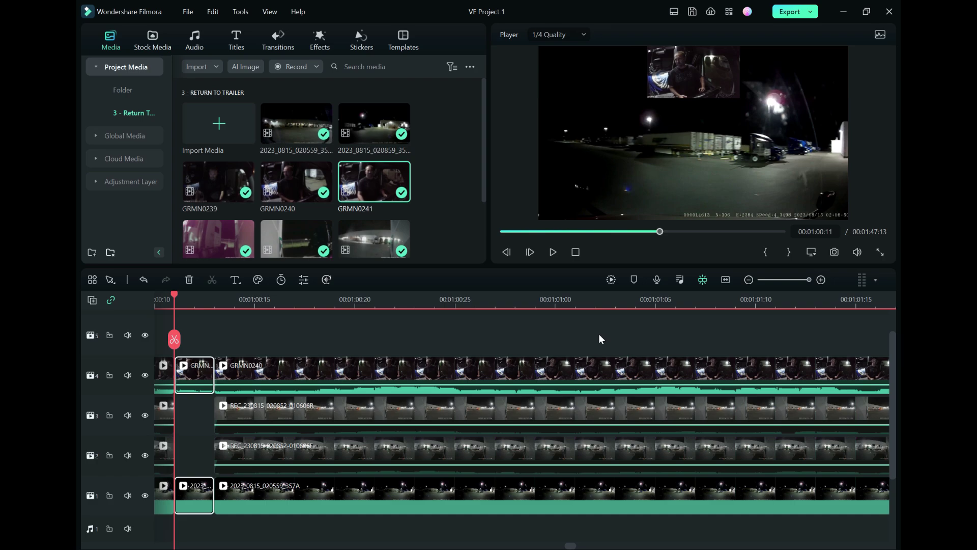
{"action": "key", "text": "Delete"}
Step: Cut out the one-frame gap between 00:00:31:14 and 00:00:31:15 by splitting at both ends and deleting the short pieces
{"action": "key", "text": "Up"}
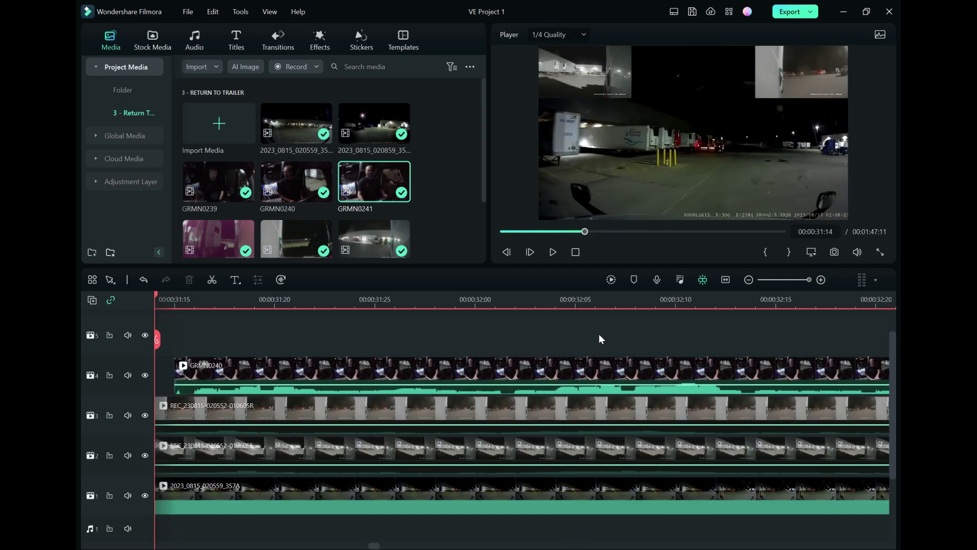
{"action": "key", "text": "Right"}
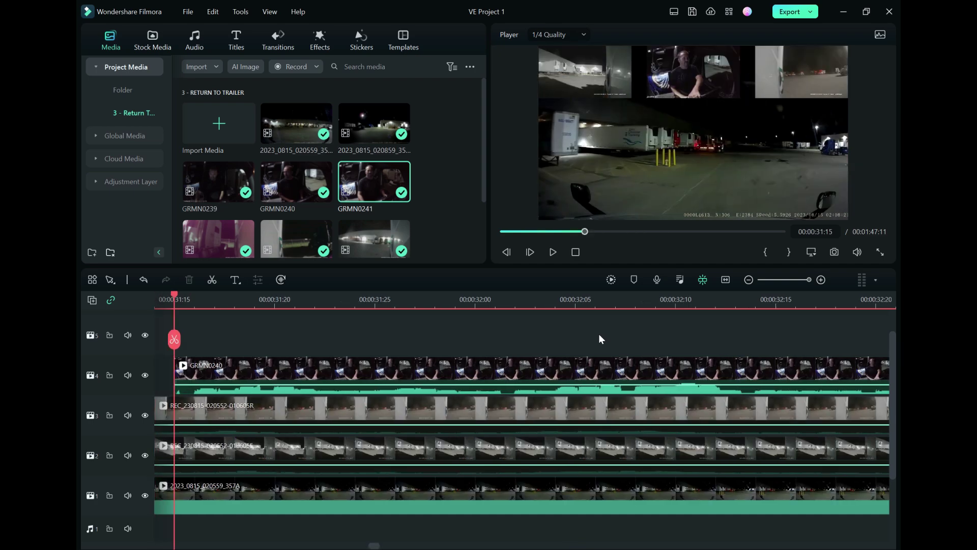
{"action": "key", "text": "ctrl+b"}
{"action": "key", "text": "Left"}
{"action": "key", "text": "ctrl+b"}
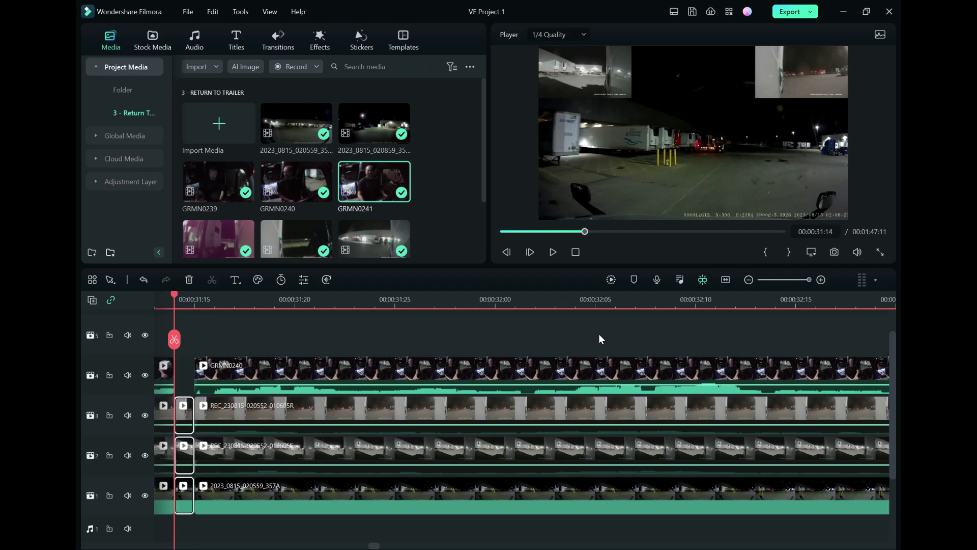
{"action": "key", "text": "Delete"}
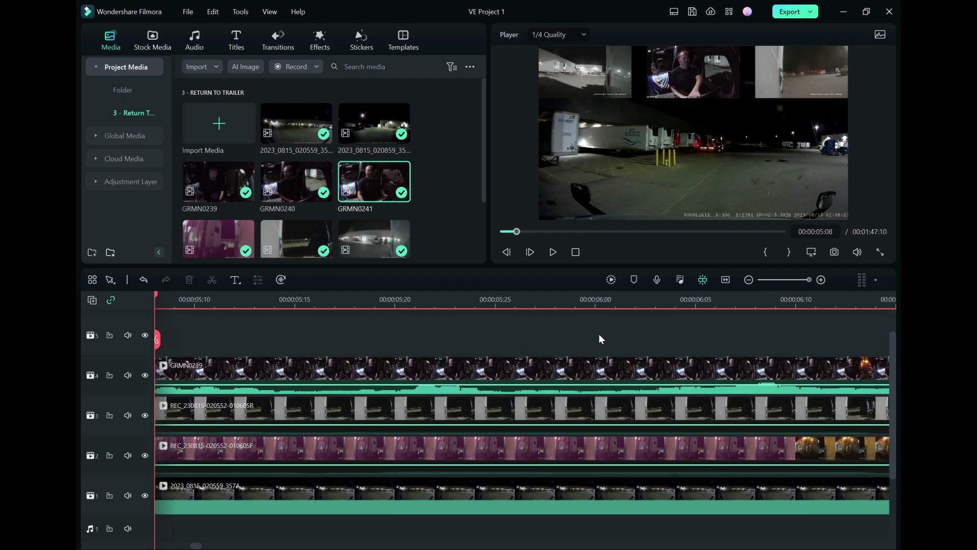
Step: Return the playhead to the start, fit the whole timeline in view and save the project
{"action": "key", "text": "Home"}
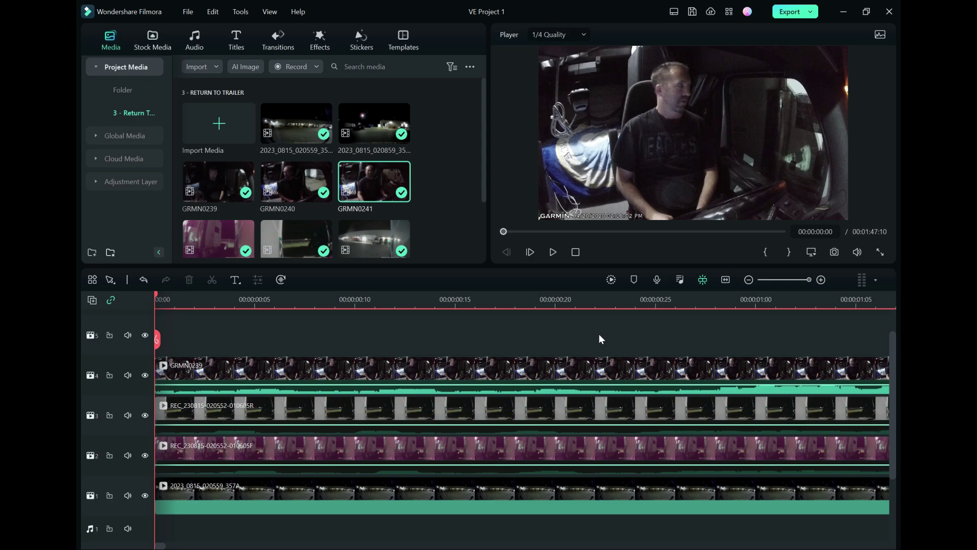
{"action": "left_click", "coordinate": [726, 280]}
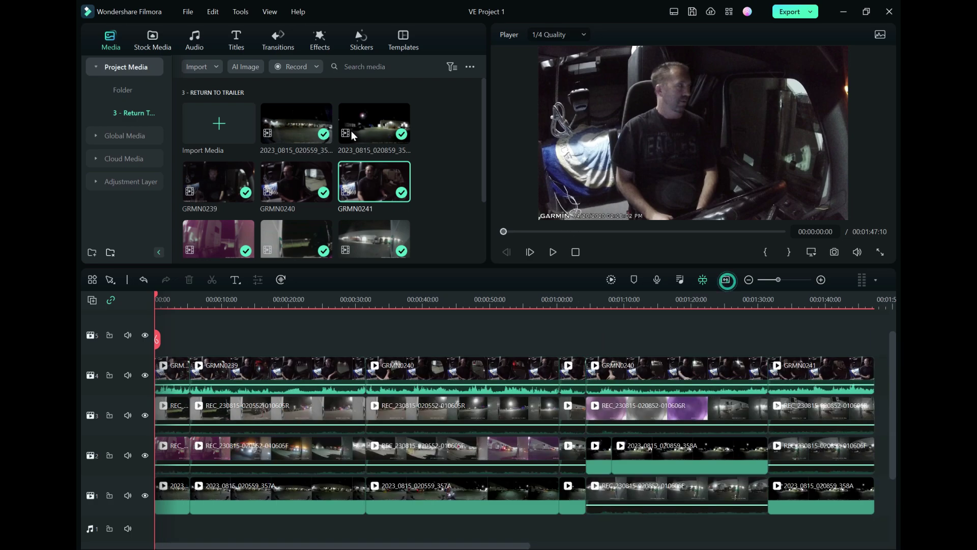
{"action": "left_click", "coordinate": [189, 11]}
{"action": "left_click", "coordinate": [236, 116]}
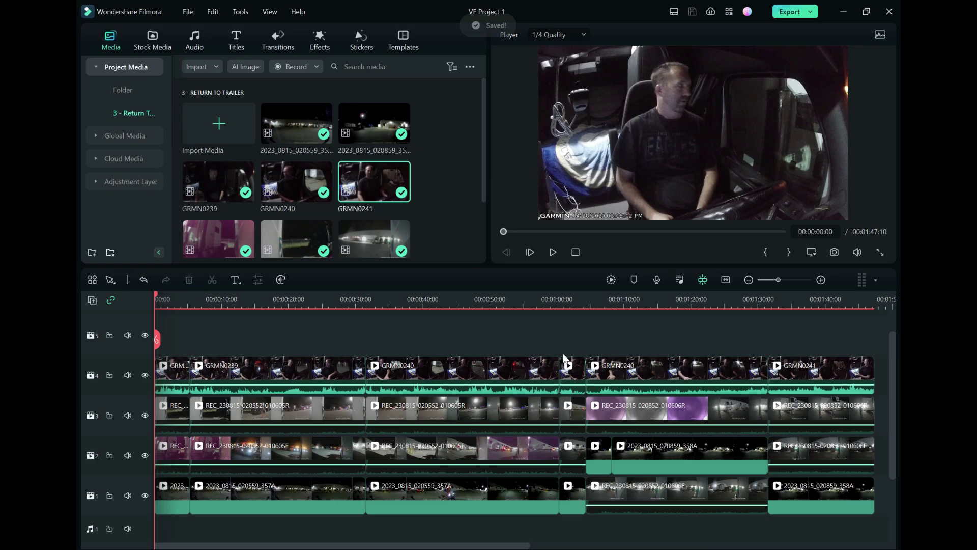
Step: Open the export settings for a local file and name the output "3 - Return To Trailer"
{"action": "key", "text": "ctrl+e"}
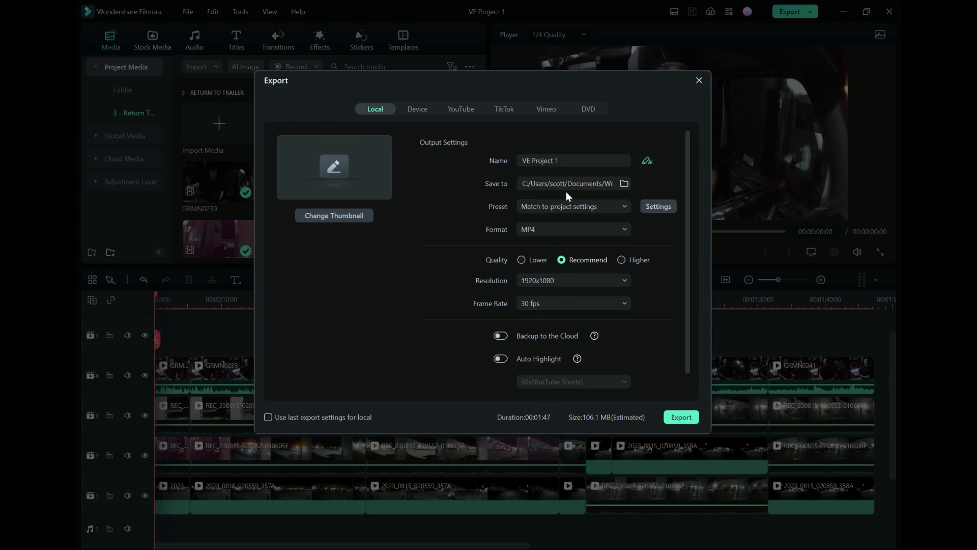
{"action": "left_click", "coordinate": [545, 160]}
{"action": "left_click", "coordinate": [581, 160]}
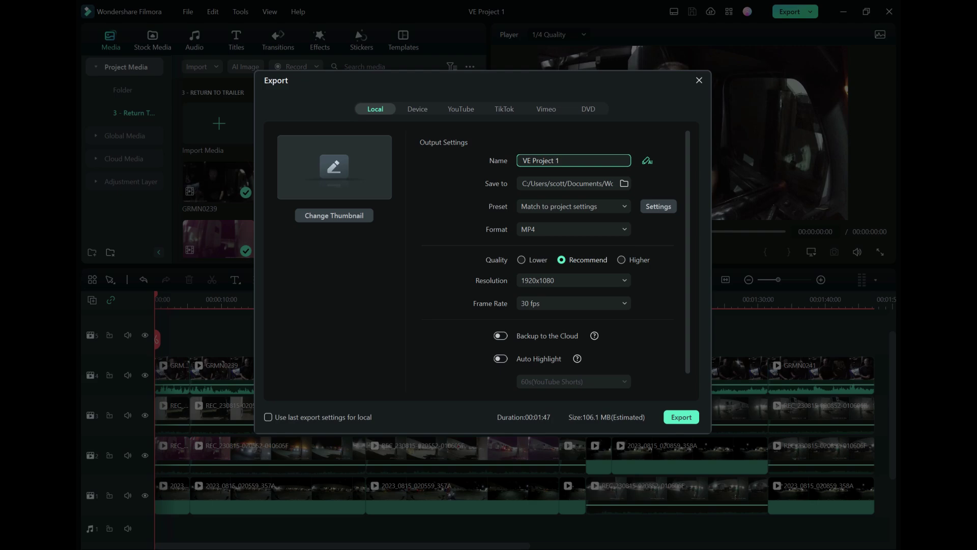
{"action": "key", "text": "ctrl+a"}
{"action": "type", "text": "3 - Return To Trailer"}
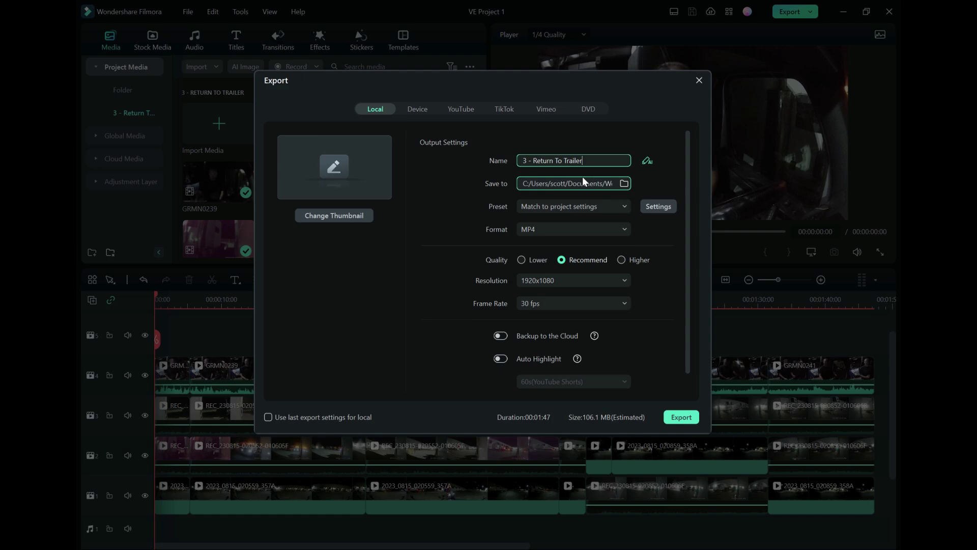
Step: Set the export destination to the Project folder under Documents, Wondershare, Wondershare Filmora, Output
{"action": "left_click", "coordinate": [625, 184]}
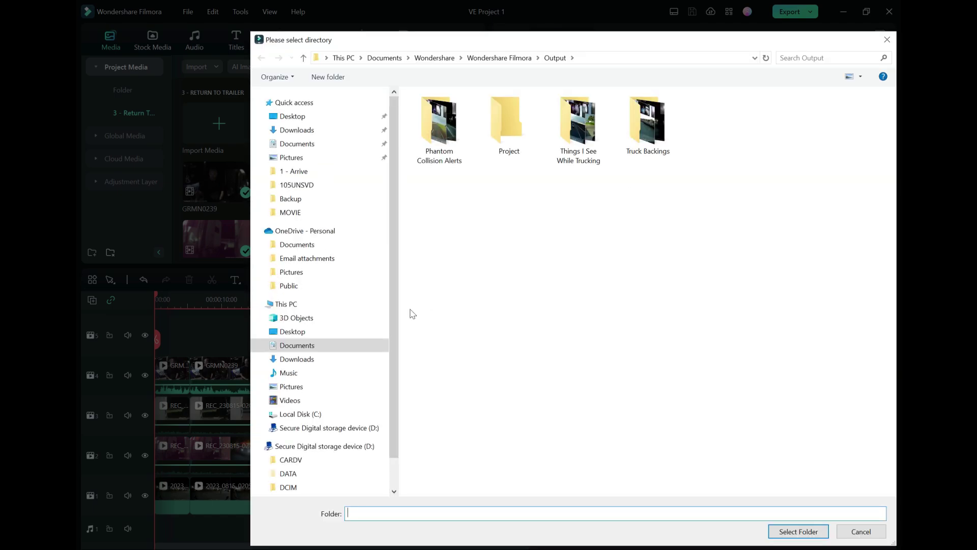
{"action": "left_click", "coordinate": [313, 447]}
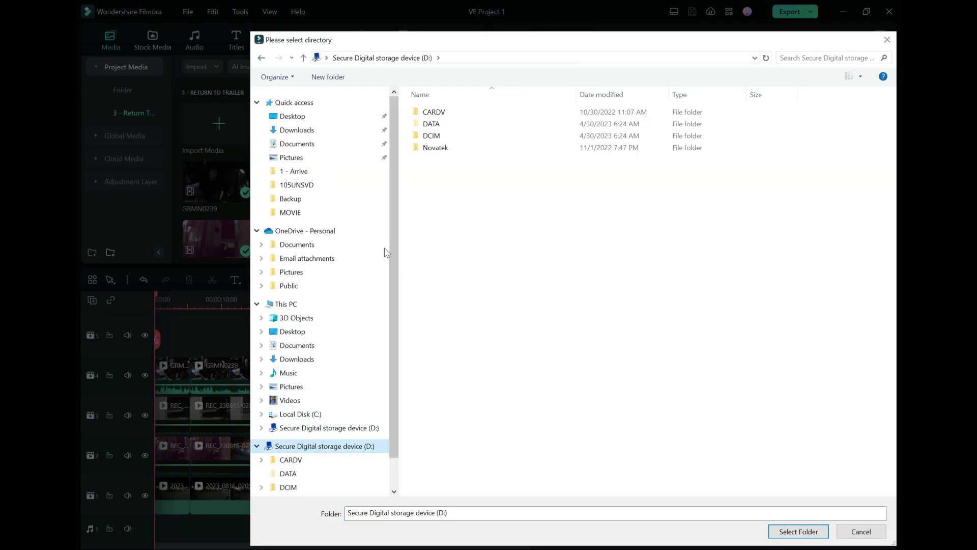
{"action": "left_click", "coordinate": [316, 346]}
{"action": "double_click", "coordinate": [452, 161]}
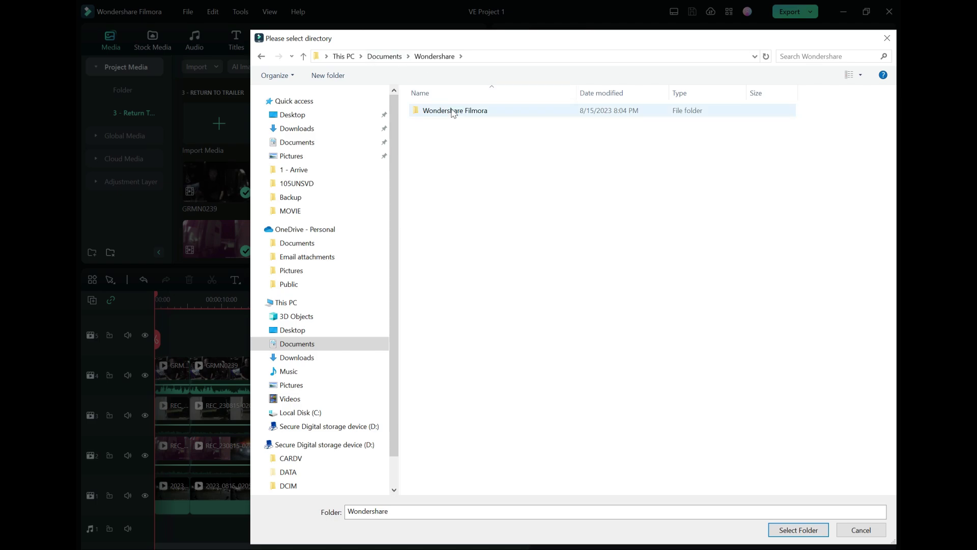
{"action": "double_click", "coordinate": [451, 111]}
{"action": "double_click", "coordinate": [434, 241]}
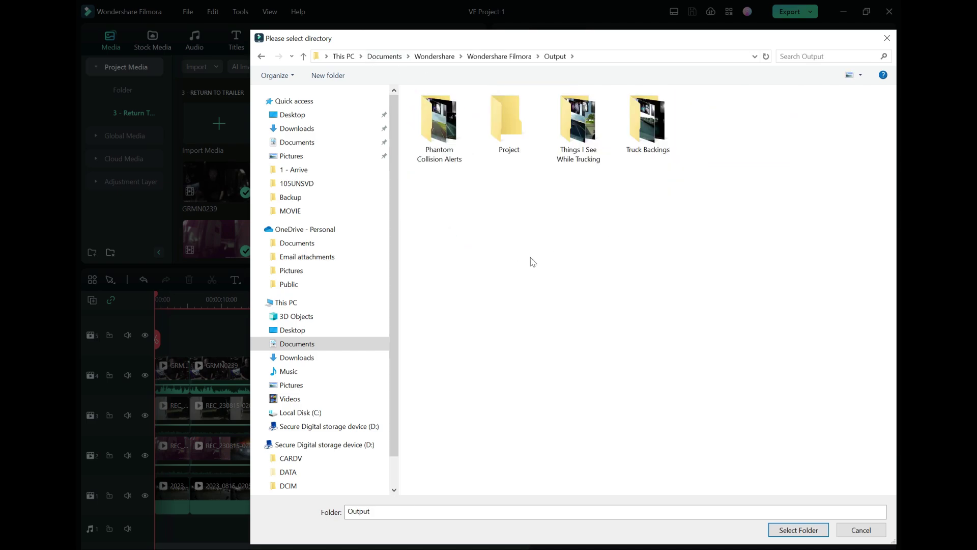
{"action": "double_click", "coordinate": [506, 121]}
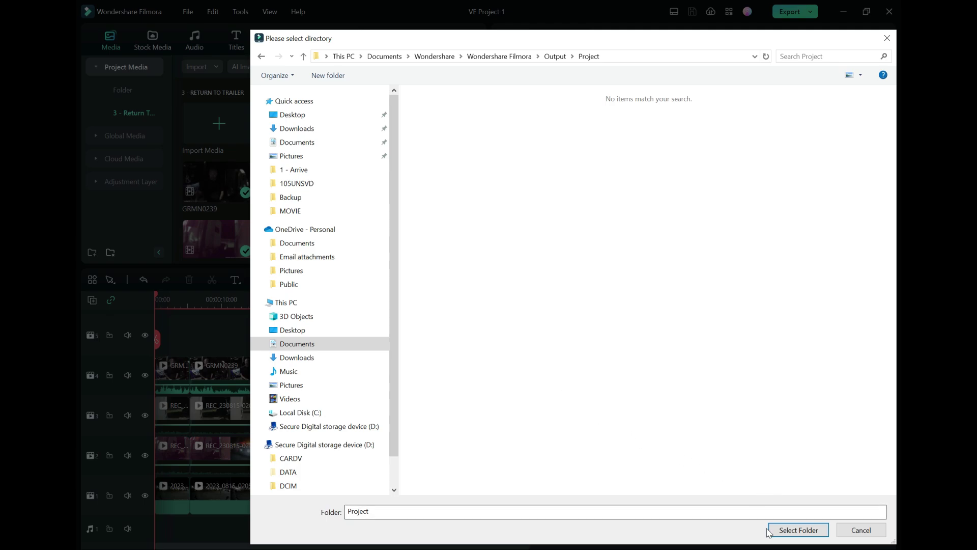
{"action": "left_click", "coordinate": [784, 532]}
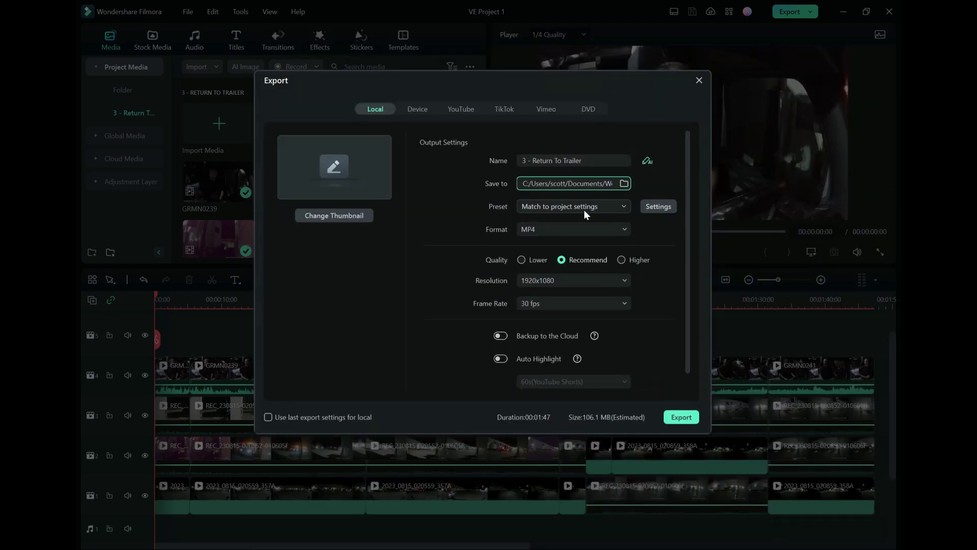
Step: Review the detailed video and audio export settings, including the available audio bit rates, and close them without applying changes
{"action": "left_click", "coordinate": [652, 207]}
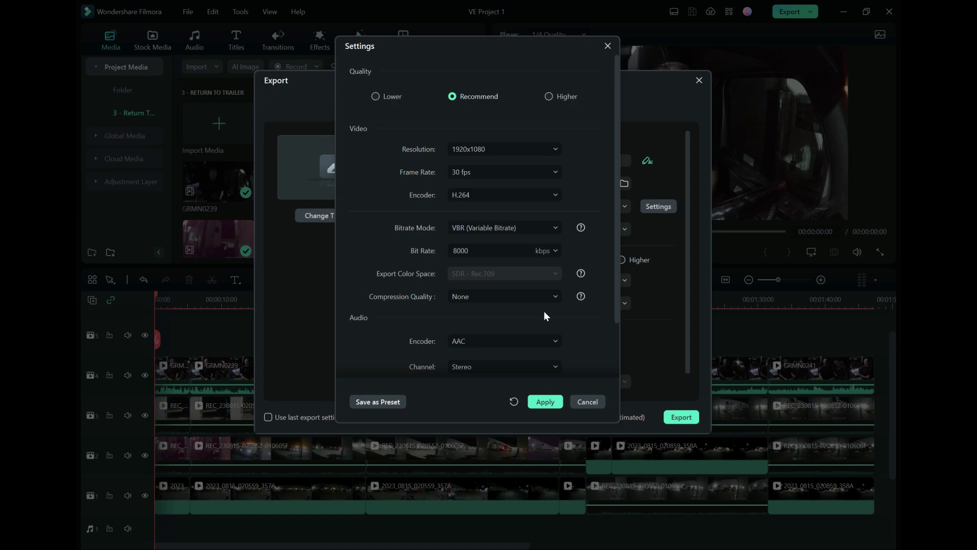
{"action": "scroll", "coordinate": [567, 315], "scroll_direction": "down", "scroll_amount": 3}
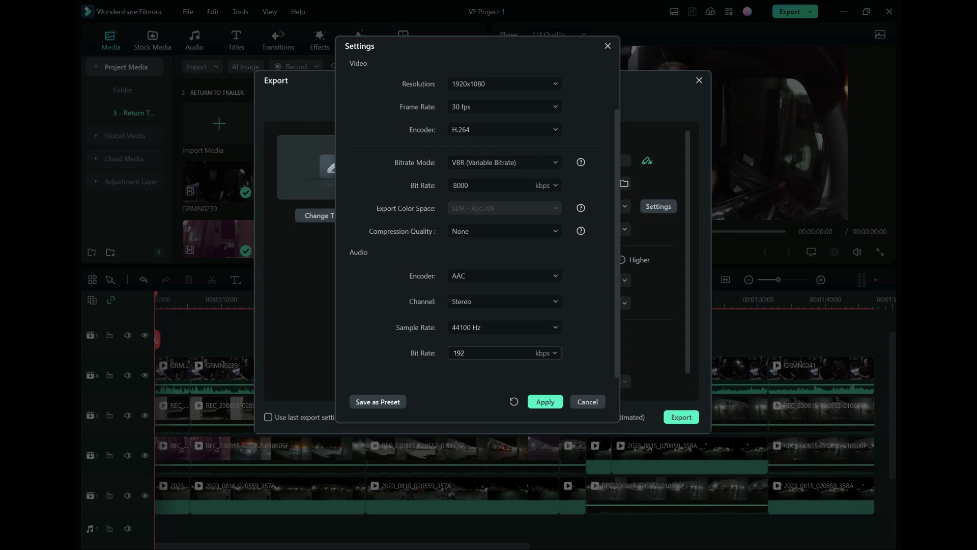
{"action": "left_click", "coordinate": [554, 353]}
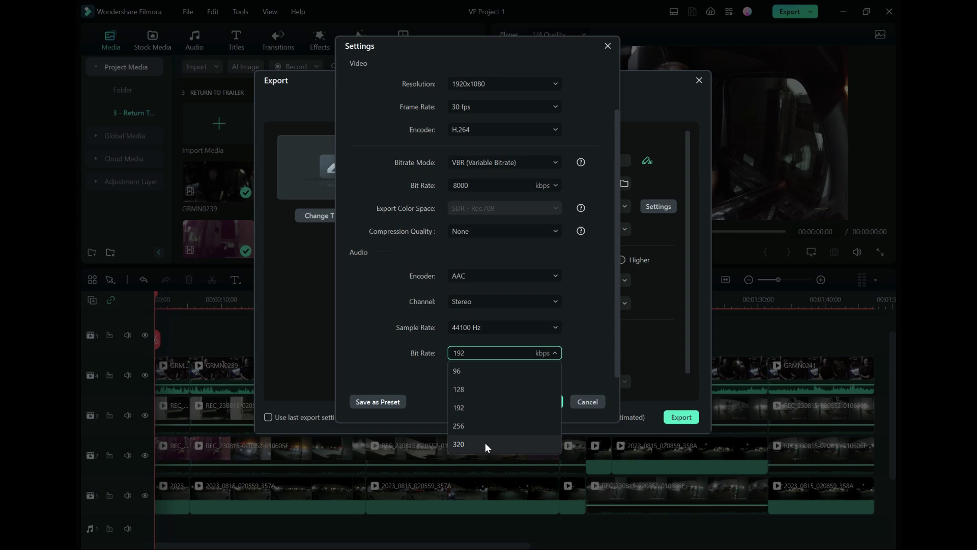
{"action": "left_click", "coordinate": [580, 318]}
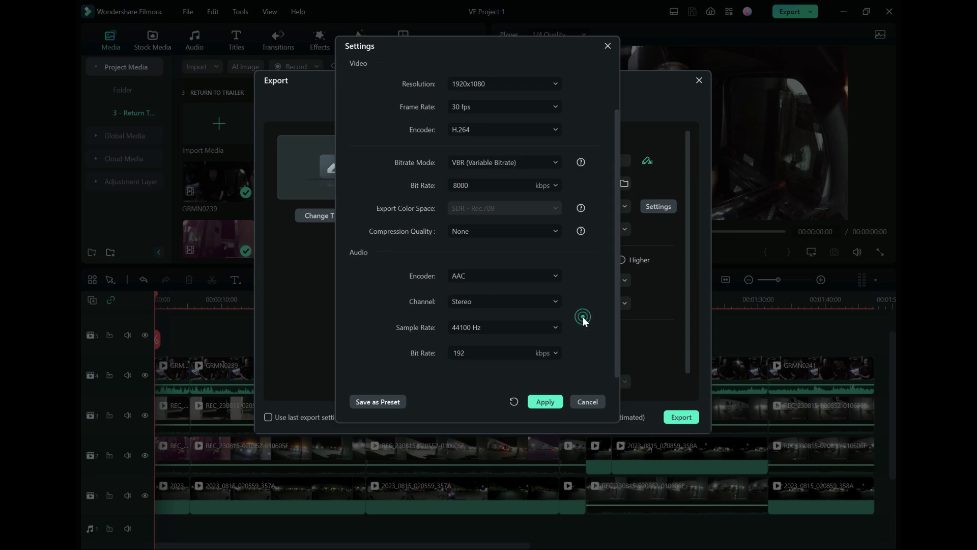
{"action": "left_click", "coordinate": [588, 401]}
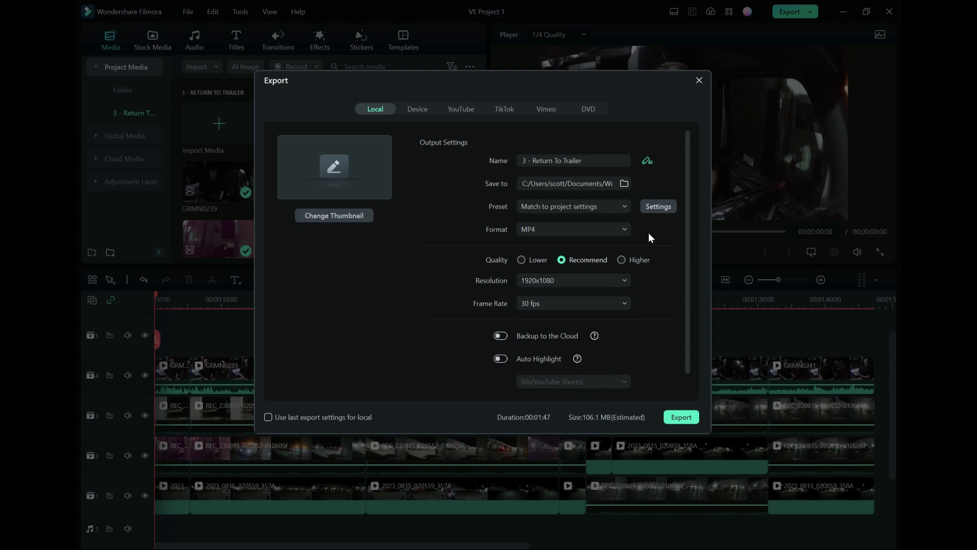
Step: Set the export's audio bit rate to 320 kbps in the detailed settings and apply it
{"action": "left_click", "coordinate": [660, 206]}
{"action": "scroll", "coordinate": [566, 292], "scroll_direction": "down", "scroll_amount": 3}
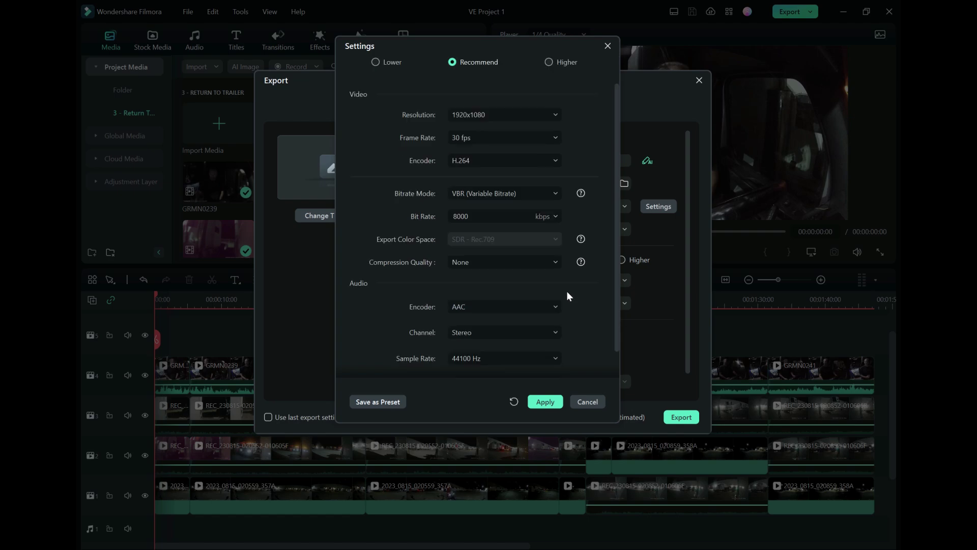
{"action": "left_click", "coordinate": [552, 353]}
{"action": "left_click", "coordinate": [476, 441]}
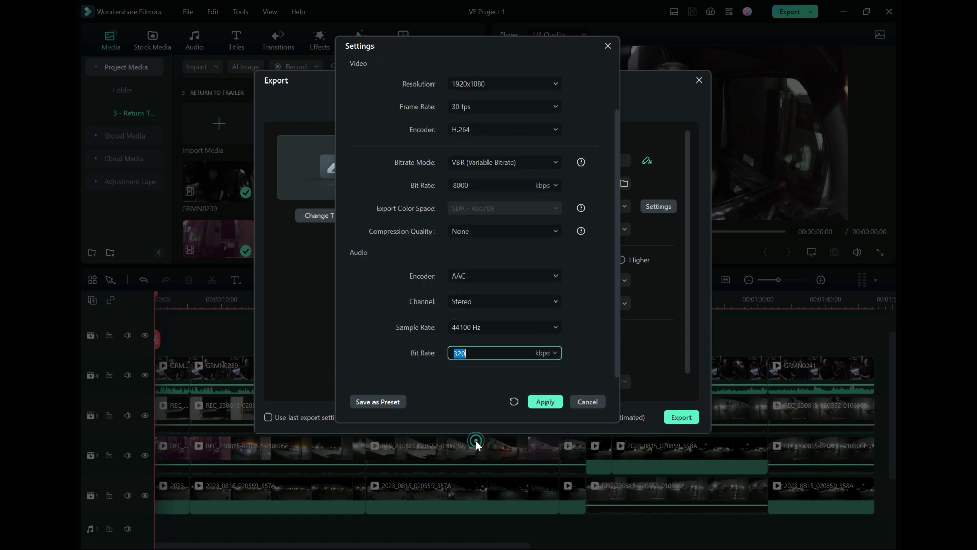
{"action": "left_click", "coordinate": [546, 402]}
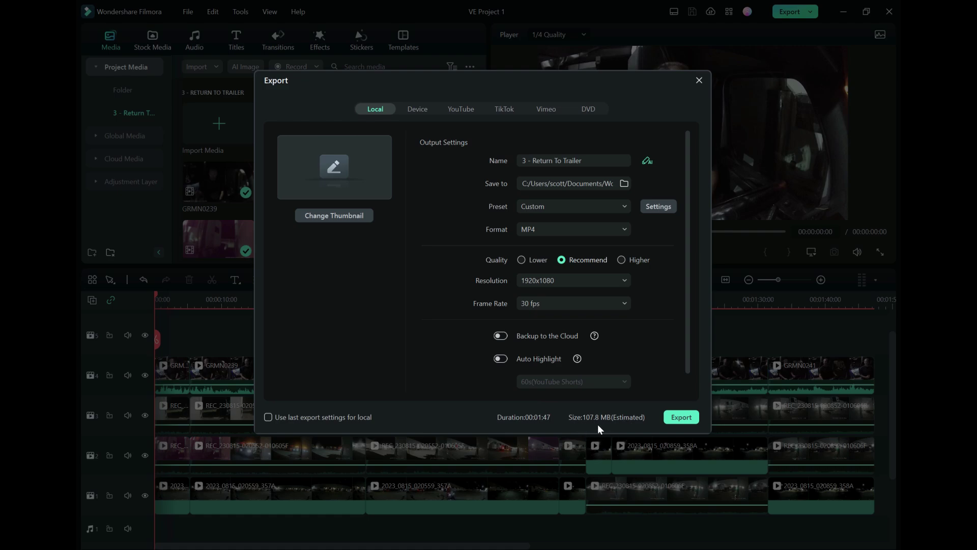
Step: Set the export's audio bit rate to 192 kbps, apply the settings and start the export
{"action": "left_click", "coordinate": [658, 207]}
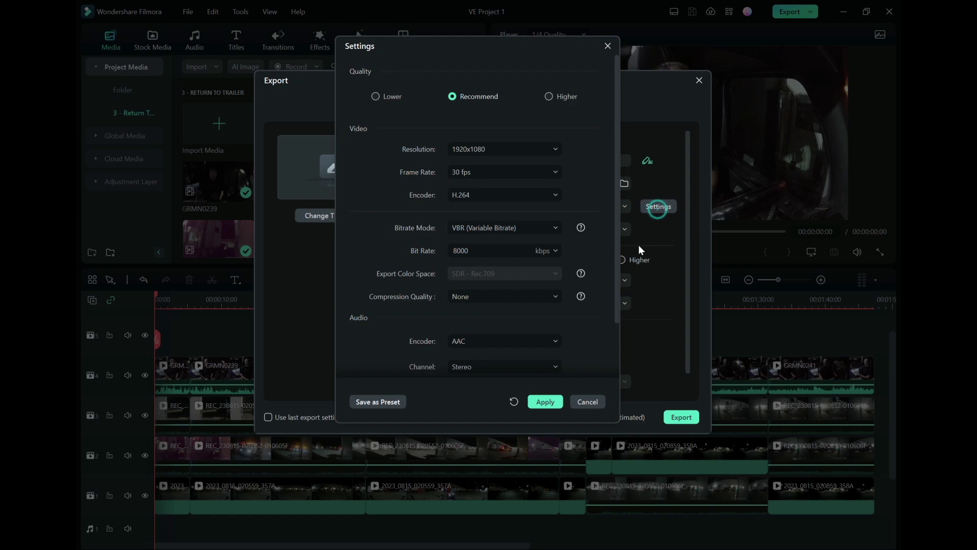
{"action": "scroll", "coordinate": [603, 316], "scroll_direction": "down", "scroll_amount": 3}
{"action": "left_click", "coordinate": [524, 353]}
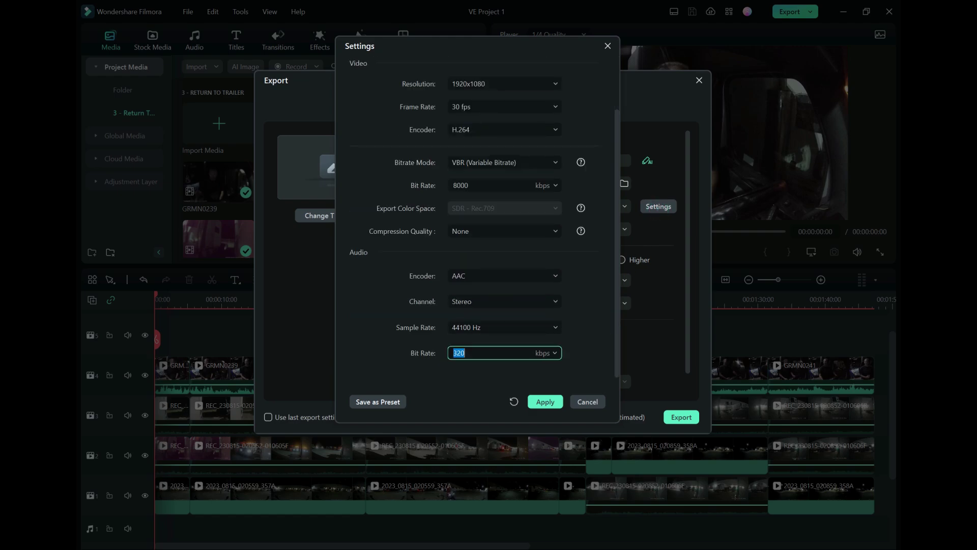
{"action": "left_click", "coordinate": [554, 352]}
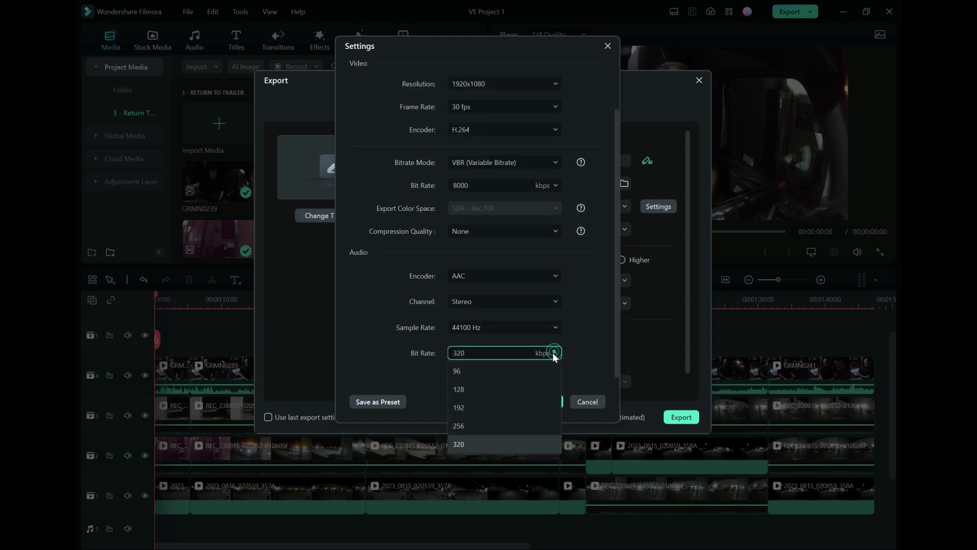
{"action": "left_click", "coordinate": [513, 406]}
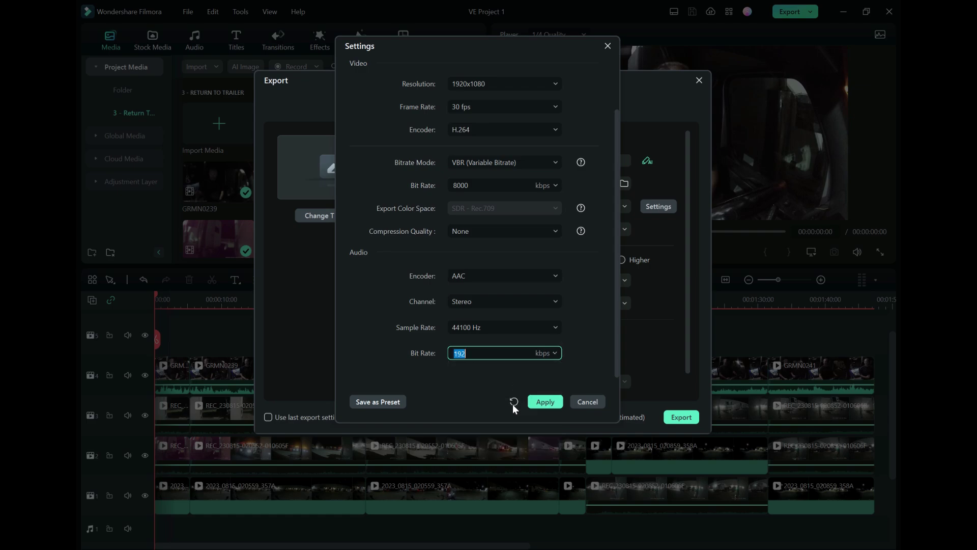
{"action": "left_click", "coordinate": [546, 402]}
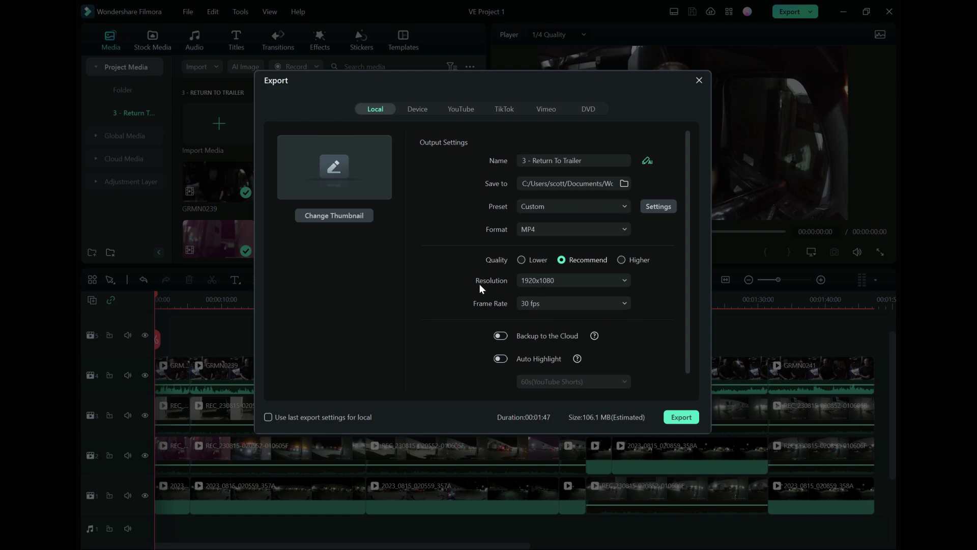
{"action": "mouse_move", "coordinate": [594, 341]}
{"action": "left_click", "coordinate": [695, 416]}
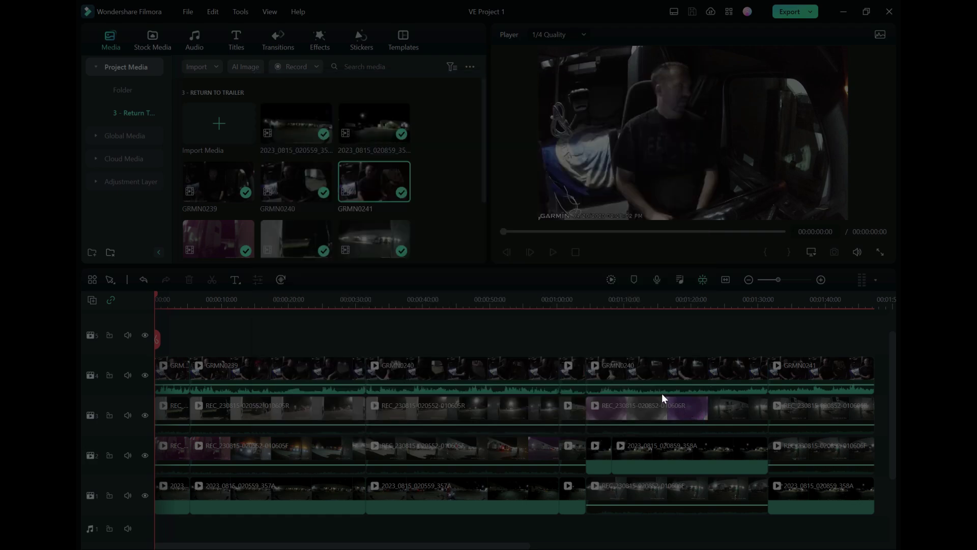